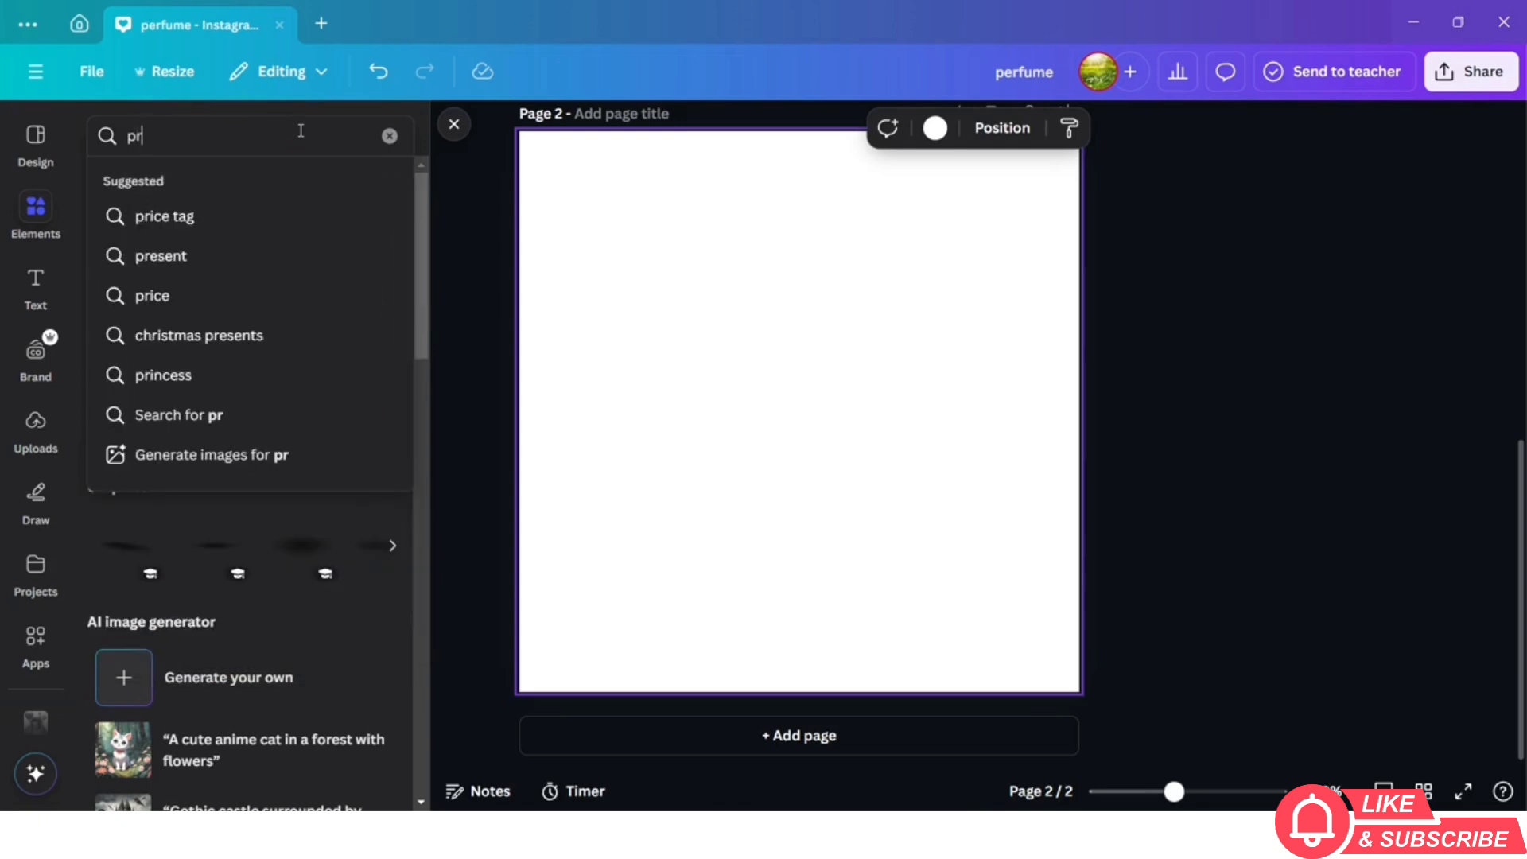
# Search the elements for "product display background" and show all the photo results
pyautogui.write('d')
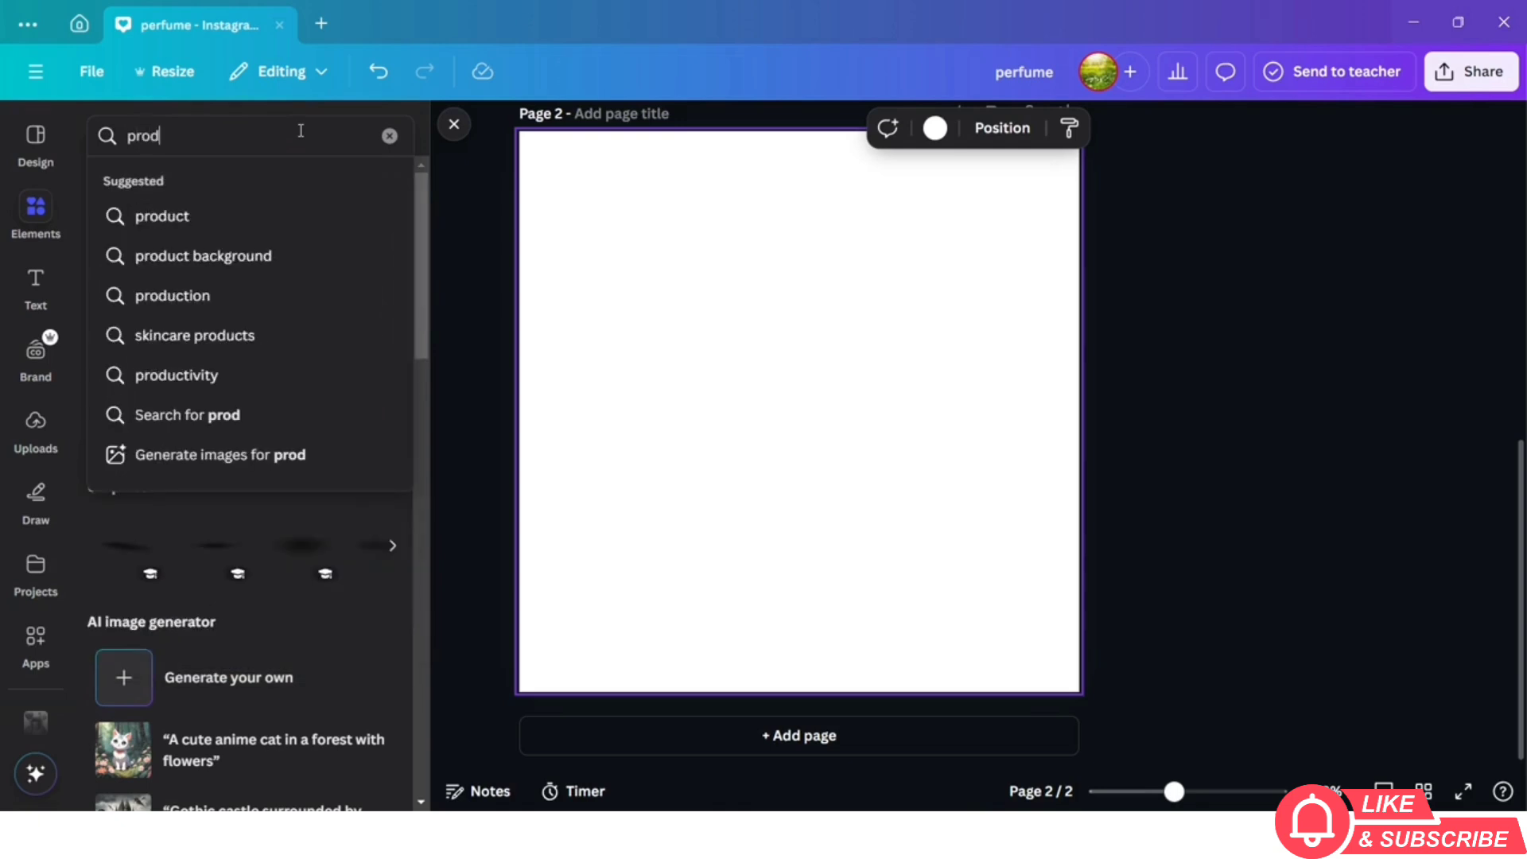
pyautogui.write('uct display')
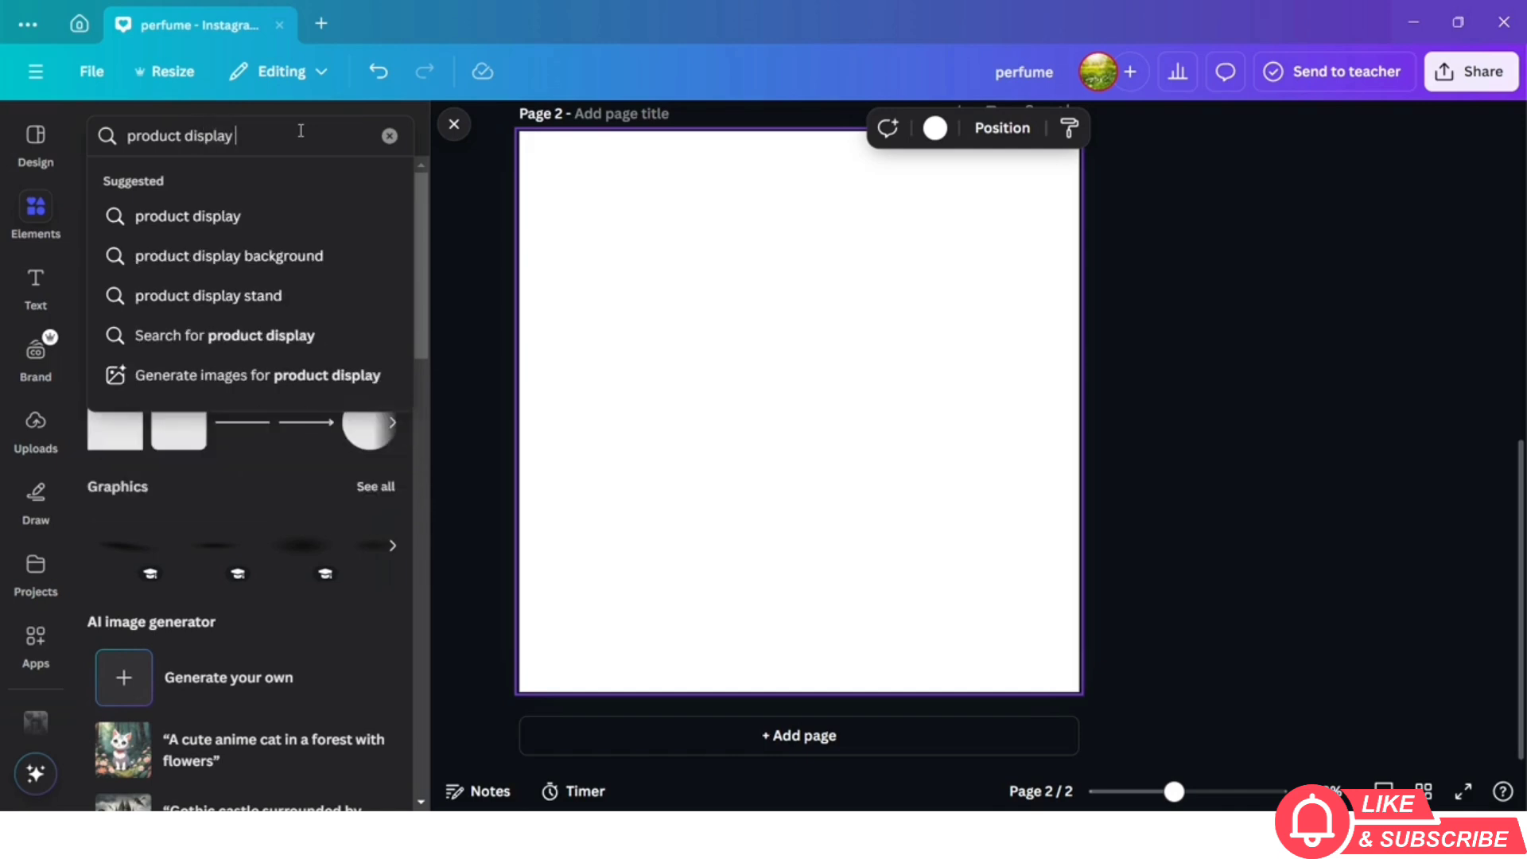
pyautogui.click(231, 255)
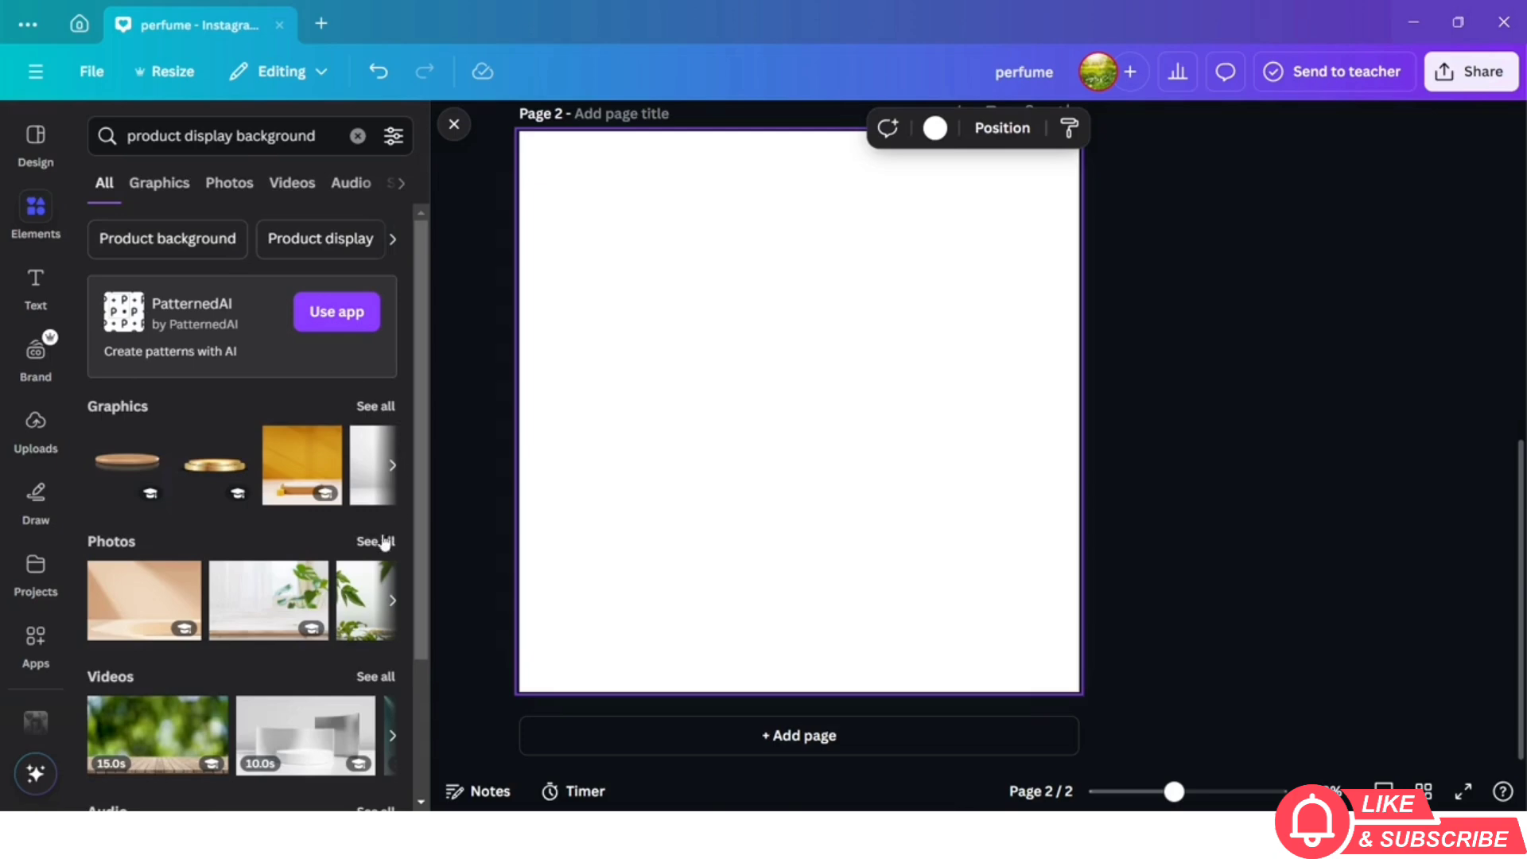
pyautogui.click(381, 541)
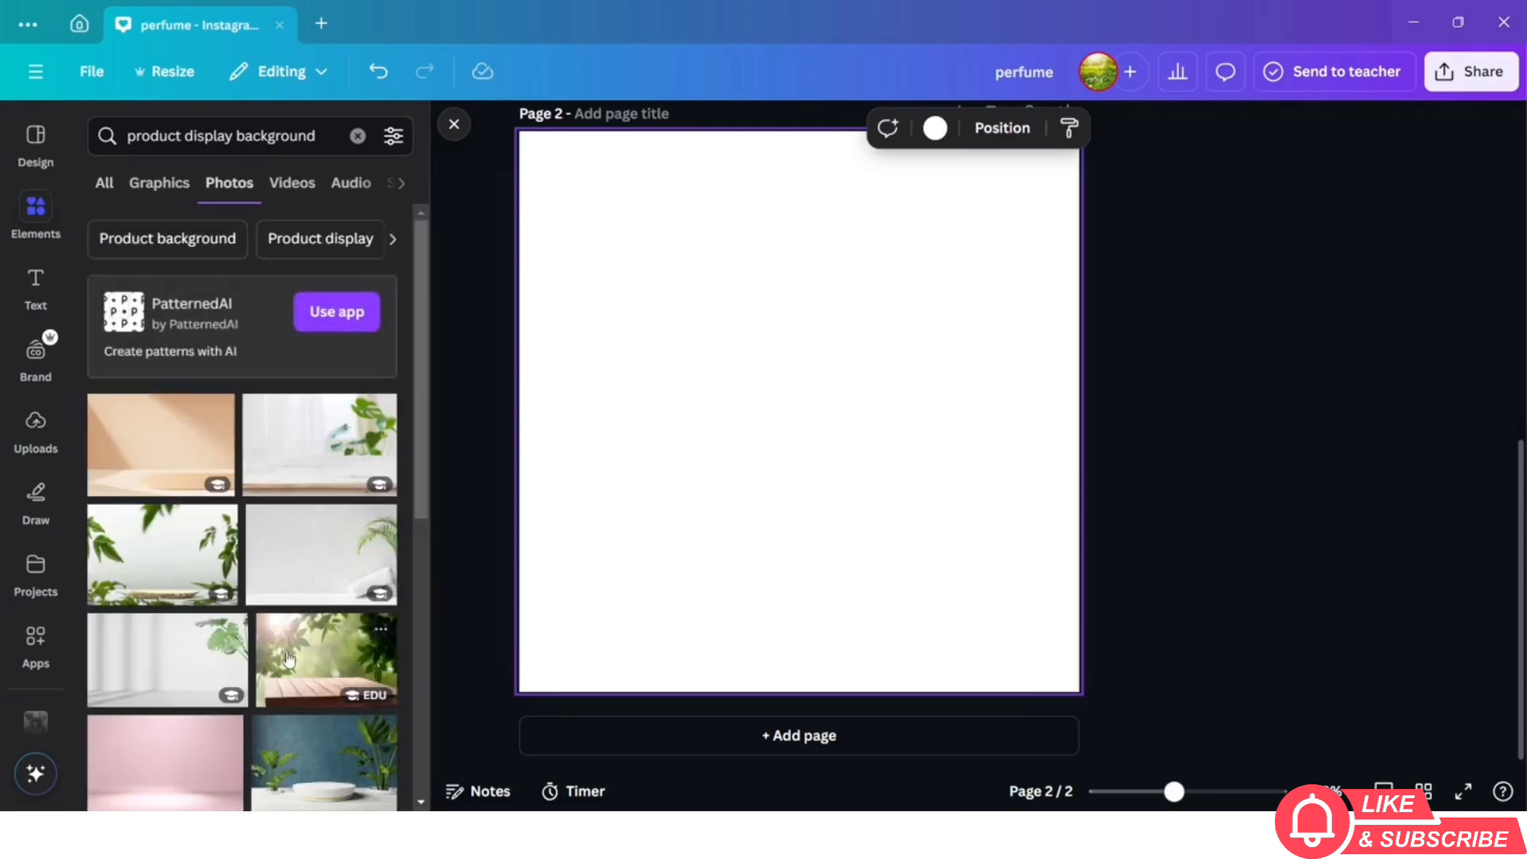
# Find the photo of a glossy red round podium on a red backdrop and add it to page 2
pyautogui.scroll(-5, 289, 658)
pyautogui.scroll(-4, 288, 658)
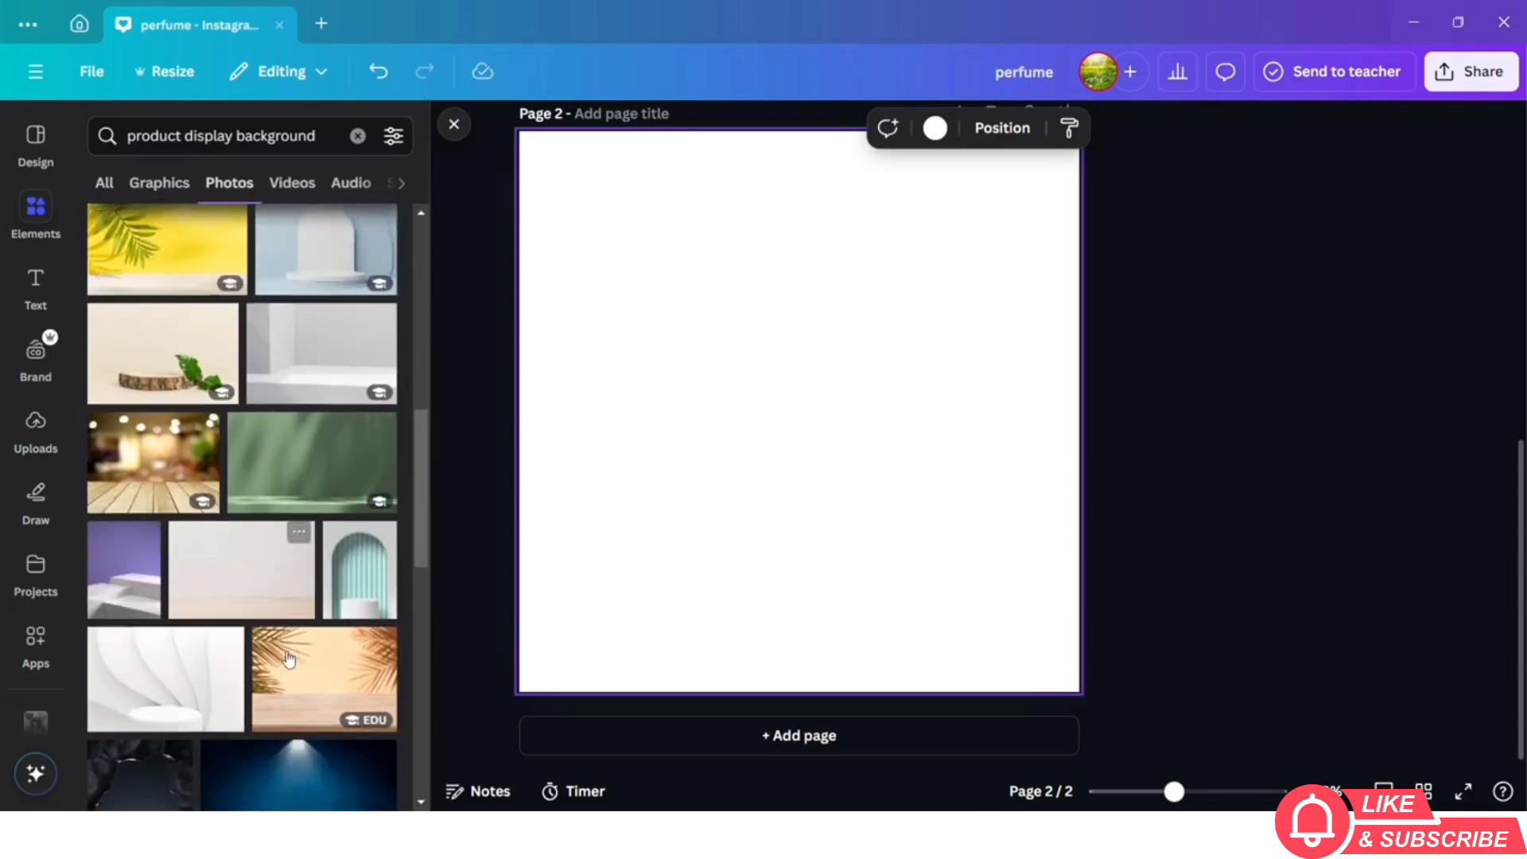
pyautogui.scroll(-5, 288, 659)
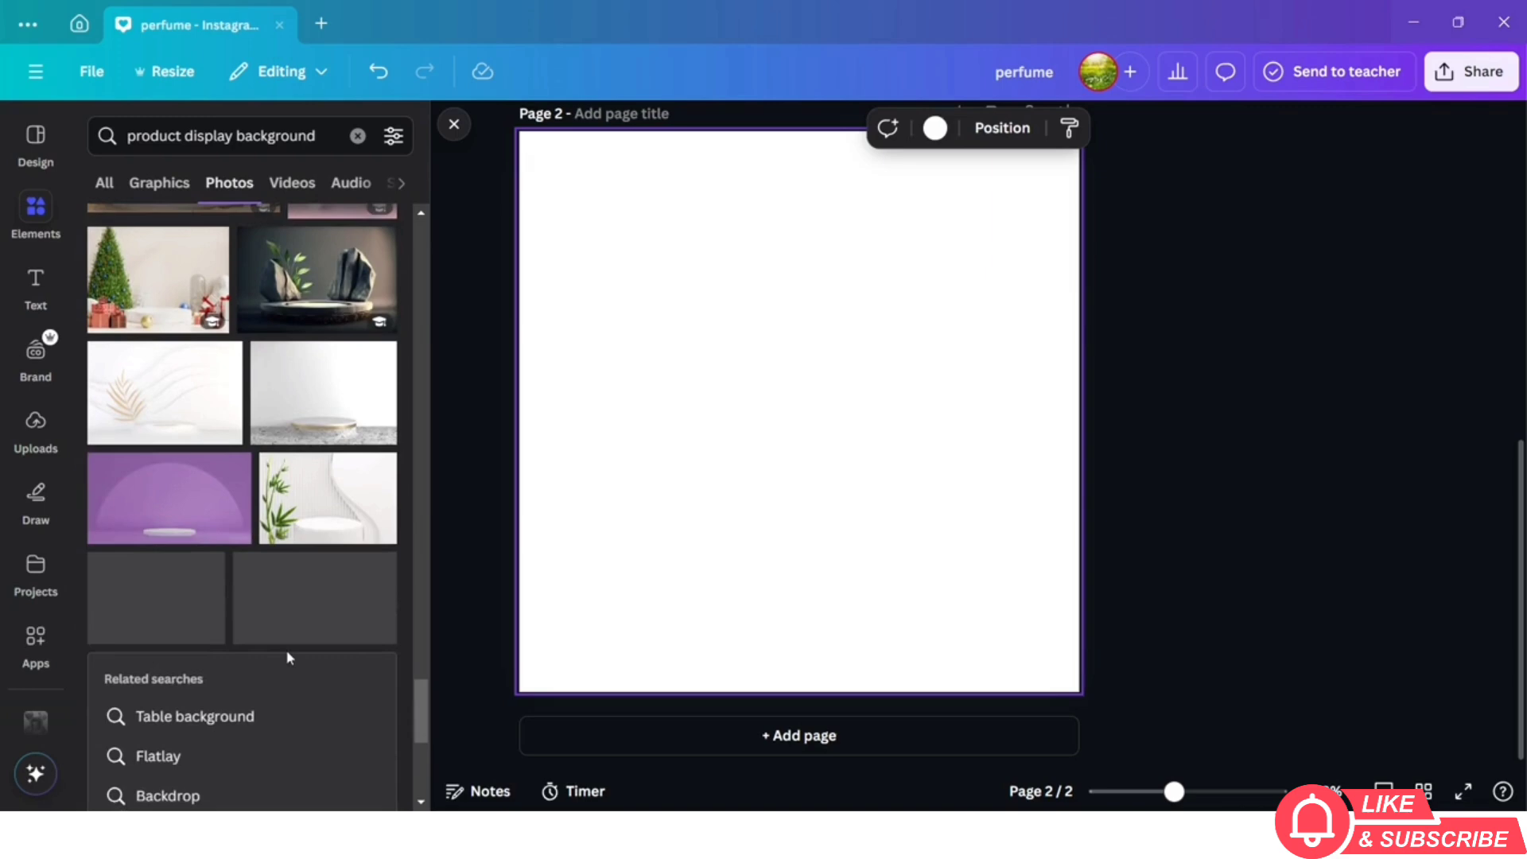
pyautogui.scroll(-5, 289, 658)
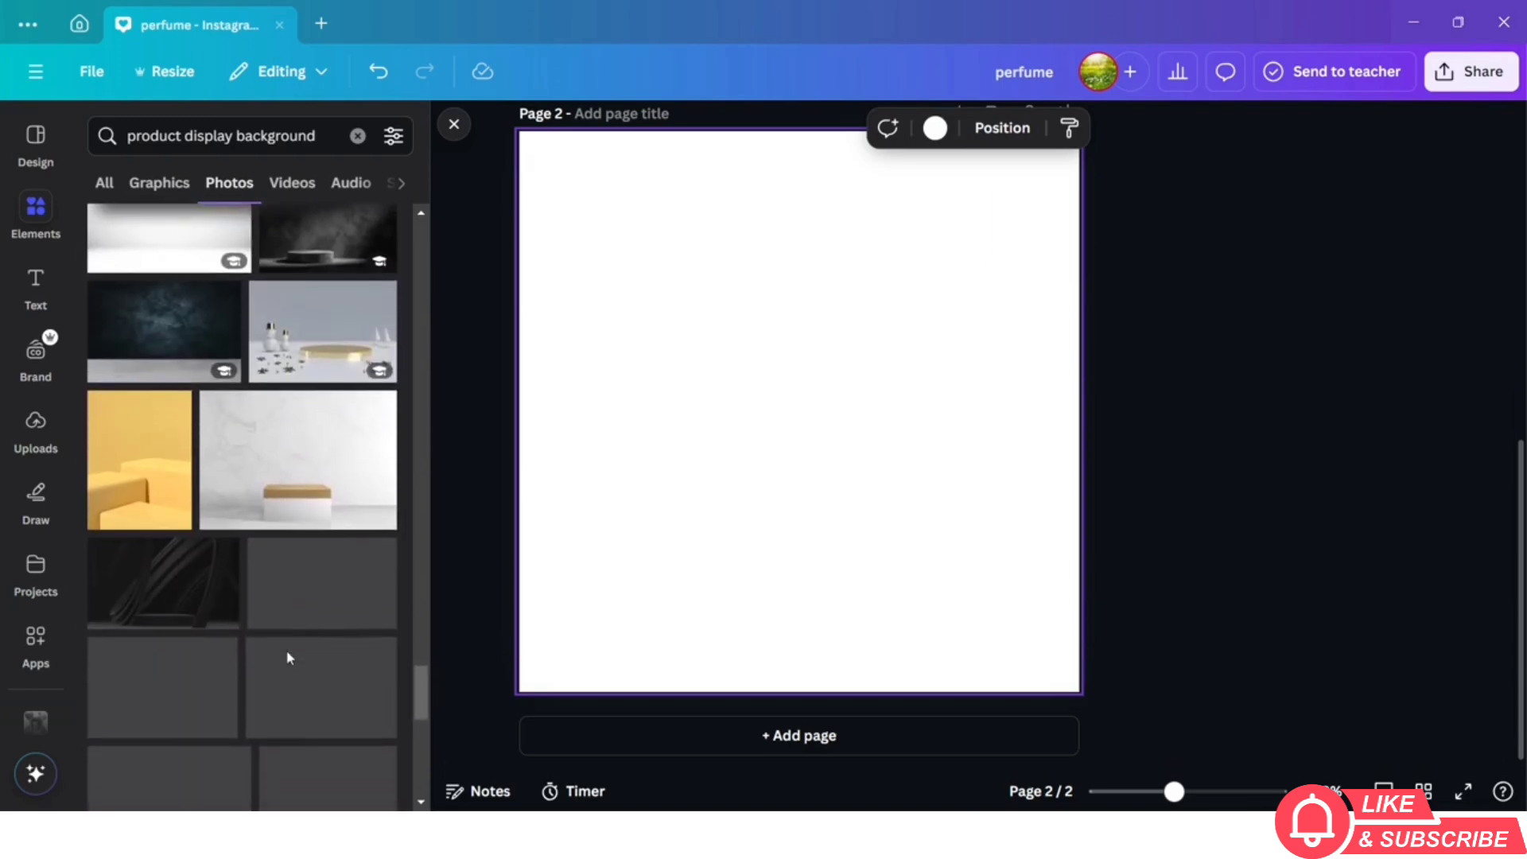
pyautogui.scroll(-5, 288, 659)
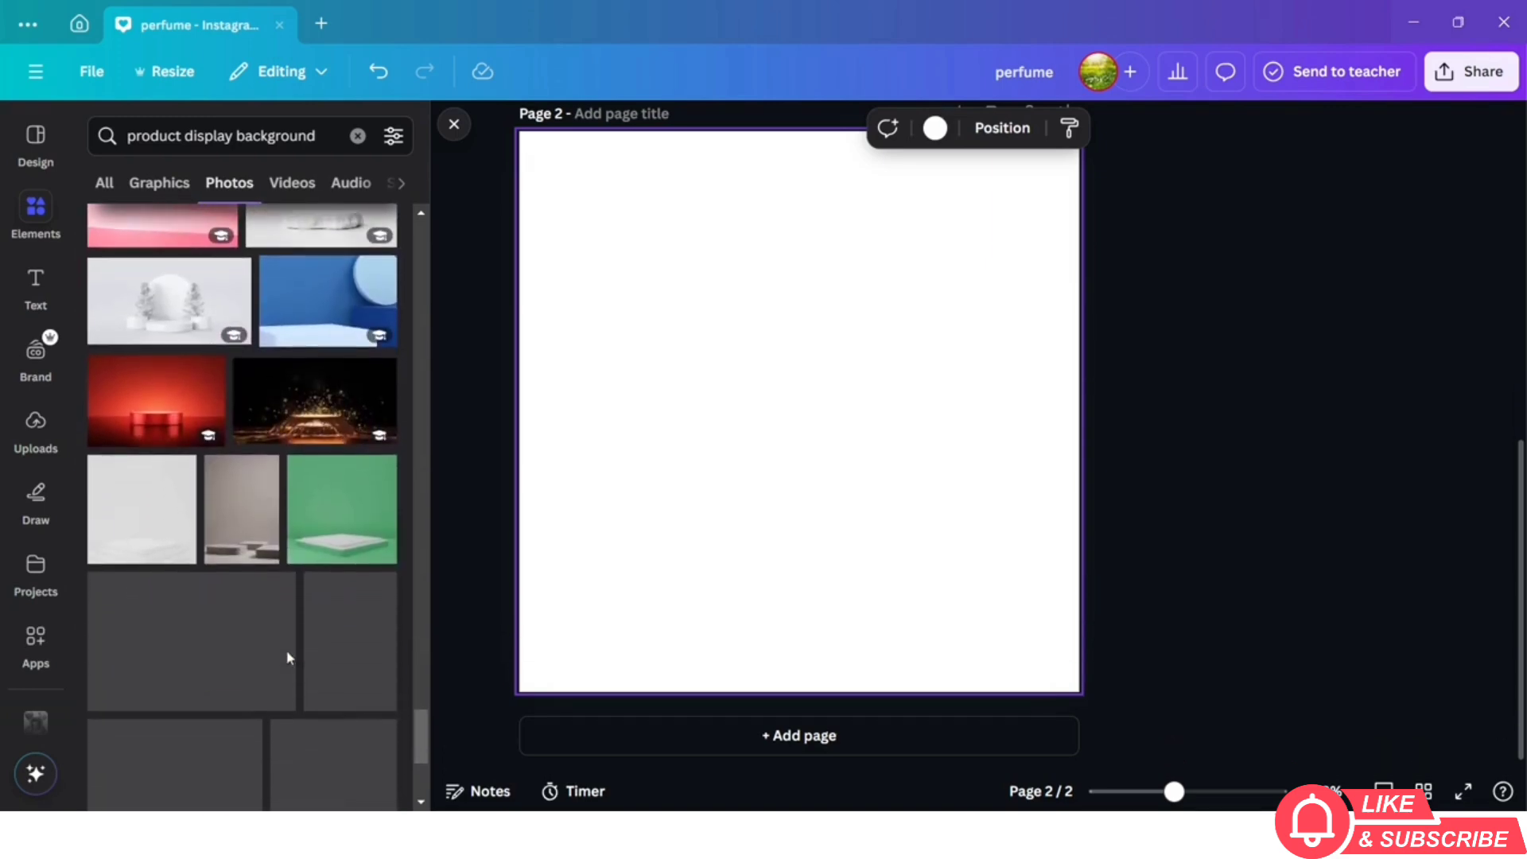
pyautogui.click(132, 419)
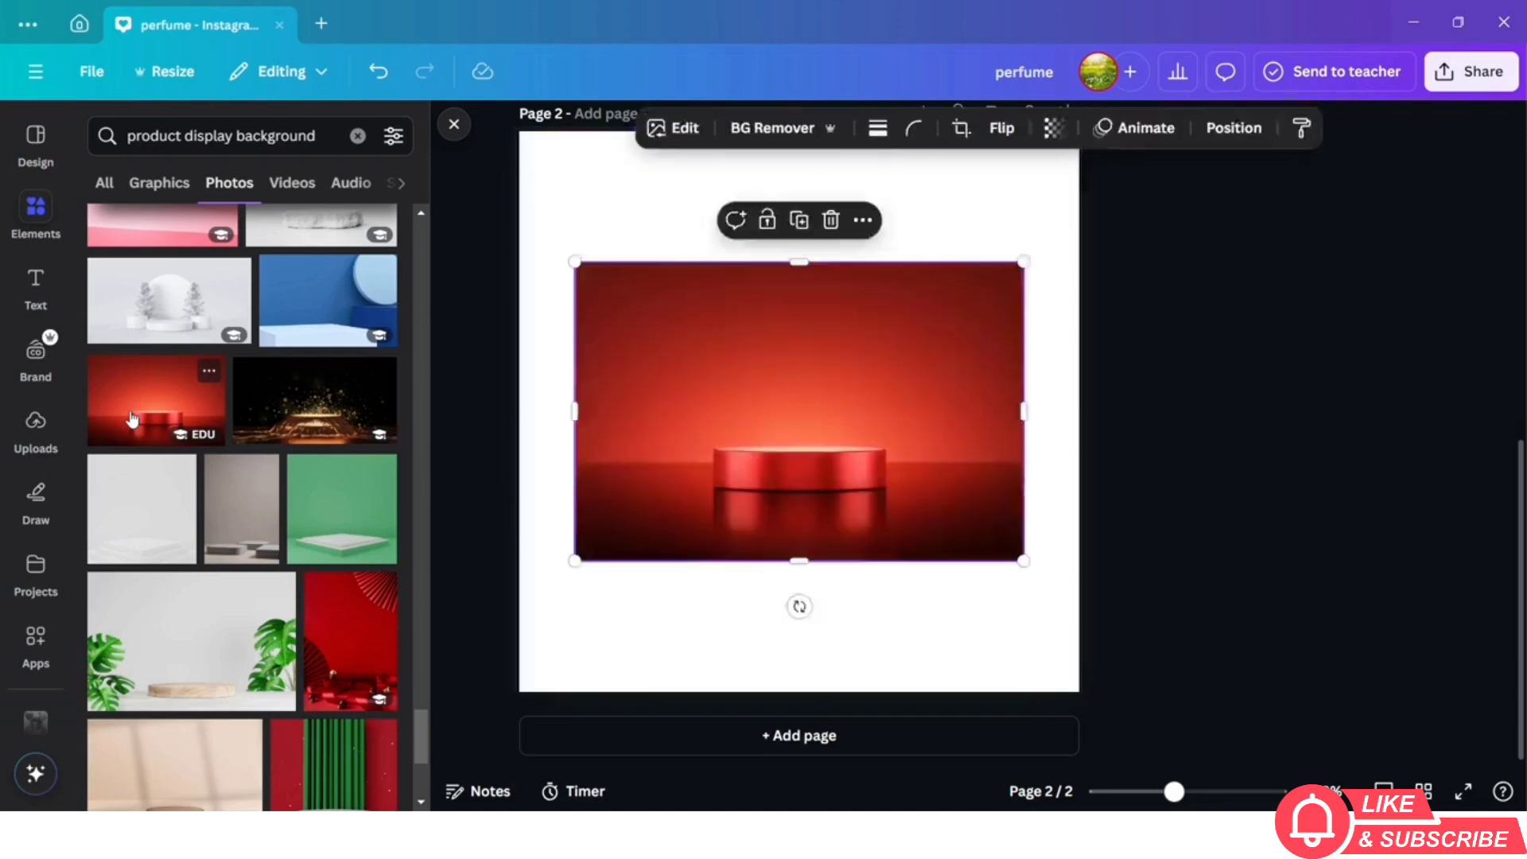
# Move the red podium photo to the page's upper-left corner and set it as the page background
pyautogui.moveTo(686, 418); pyautogui.dragTo(632, 290)
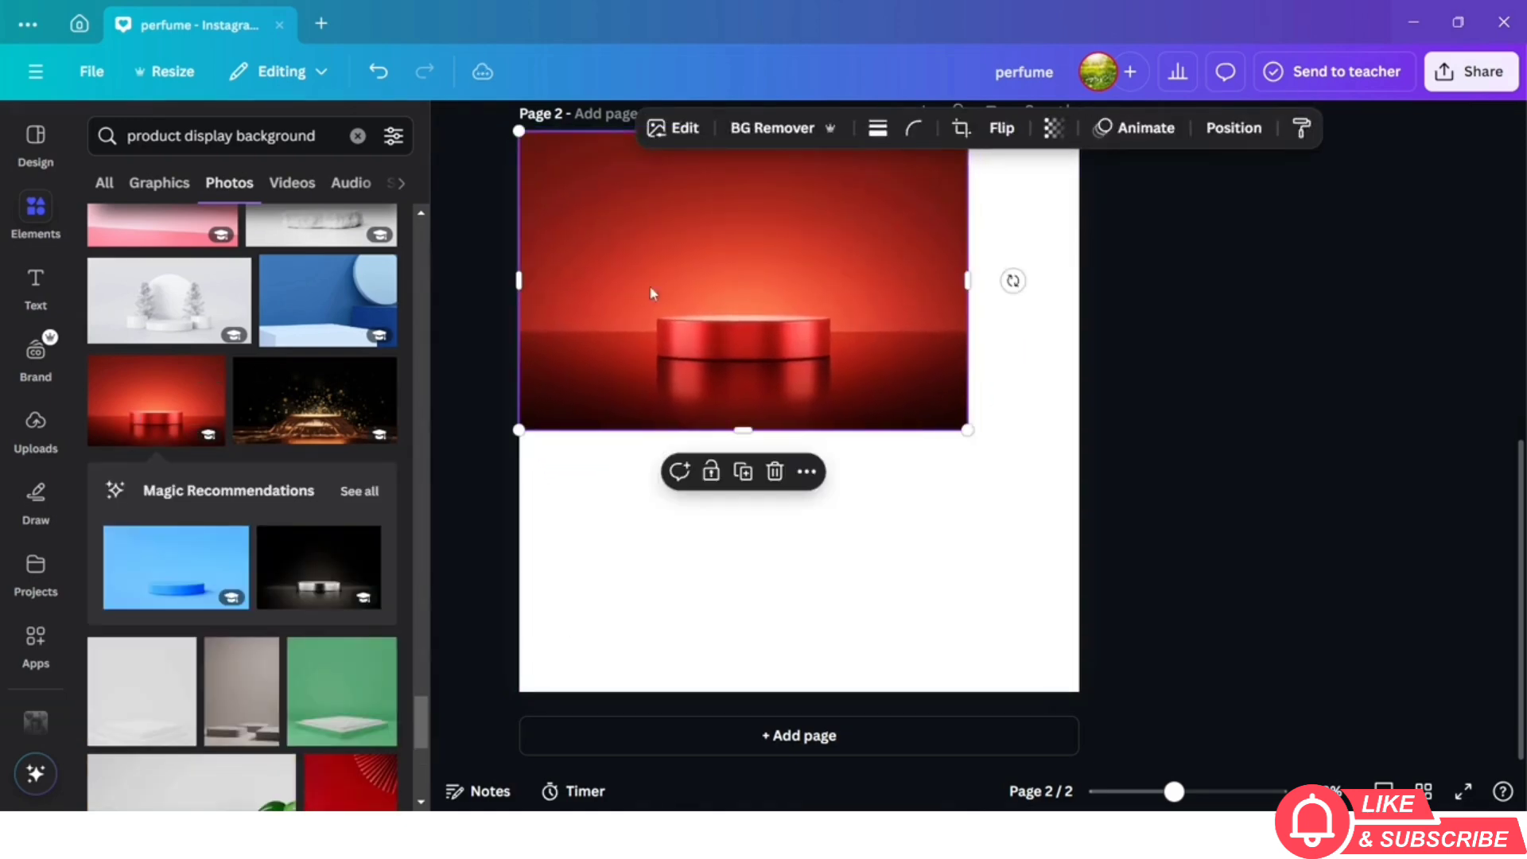
pyautogui.click(807, 472)
pyautogui.scroll(-3, 930, 350)
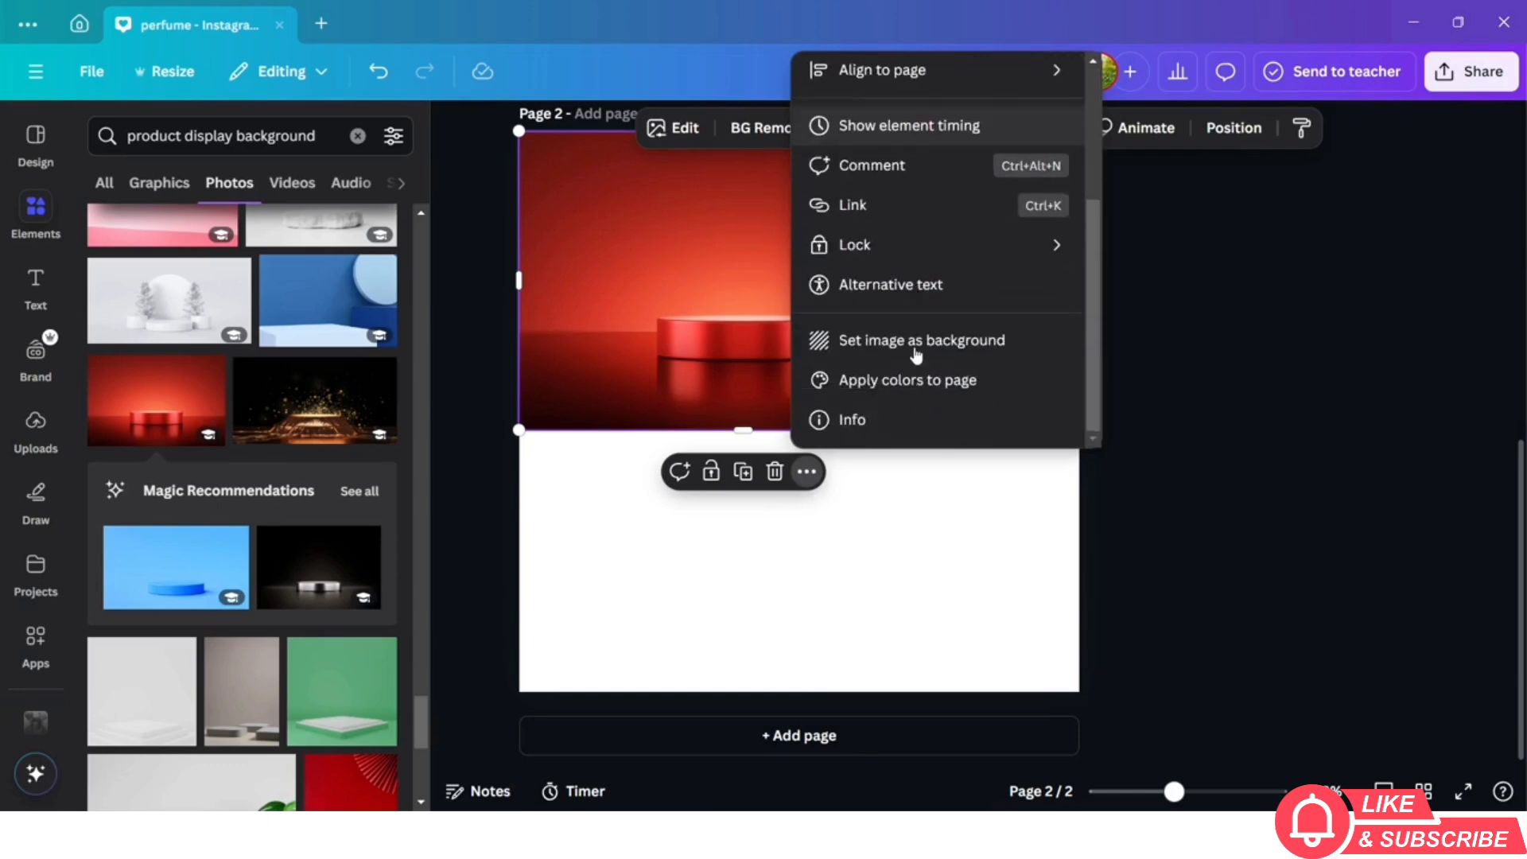
pyautogui.click(912, 341)
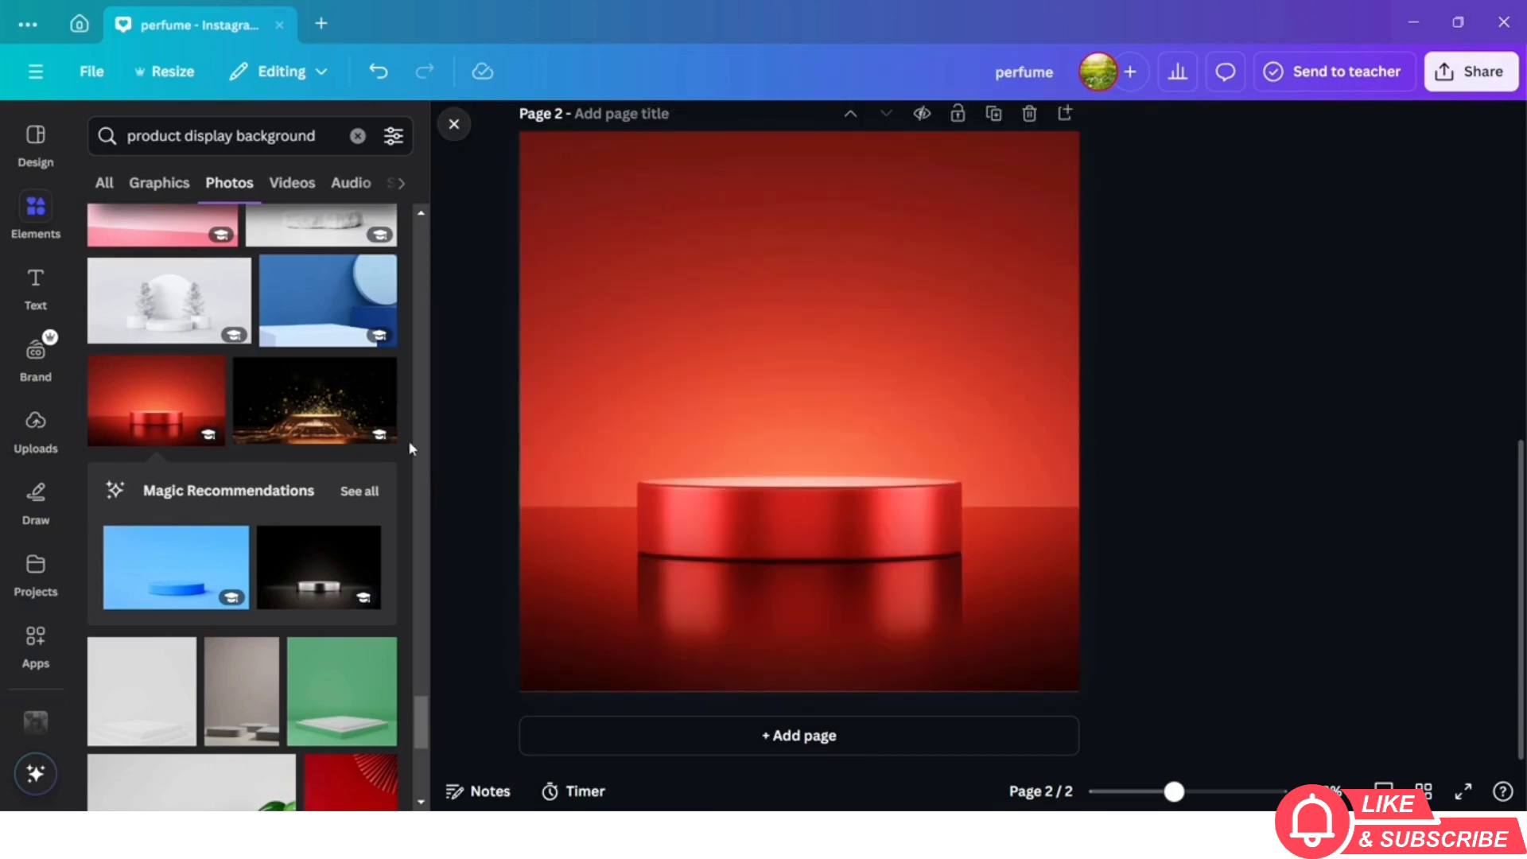
# Add the uploaded red perfume bottle image to the page and remove its background
pyautogui.click(24, 451)
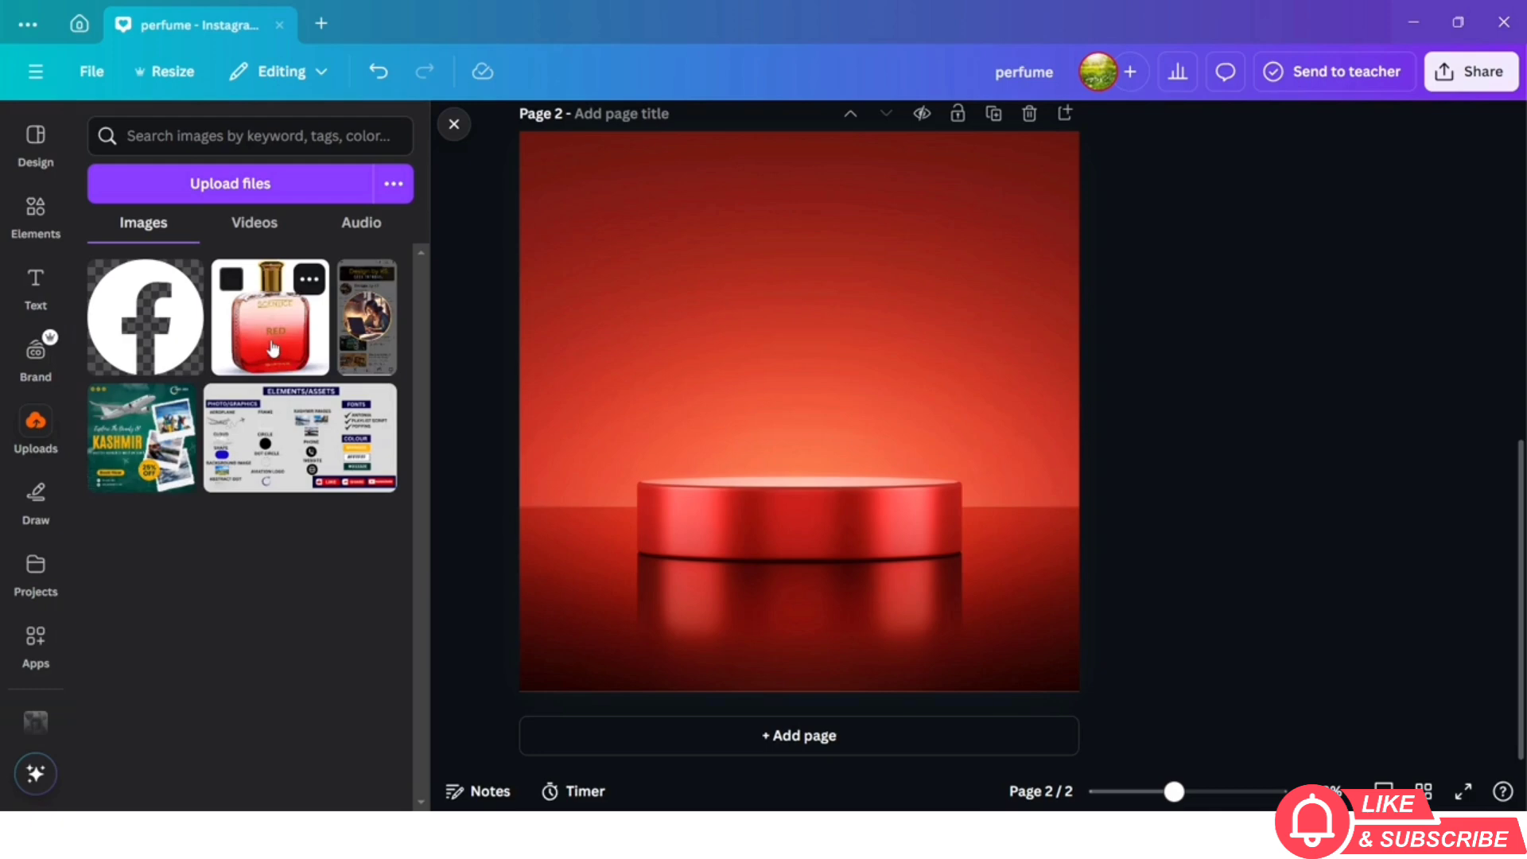
pyautogui.click(273, 350)
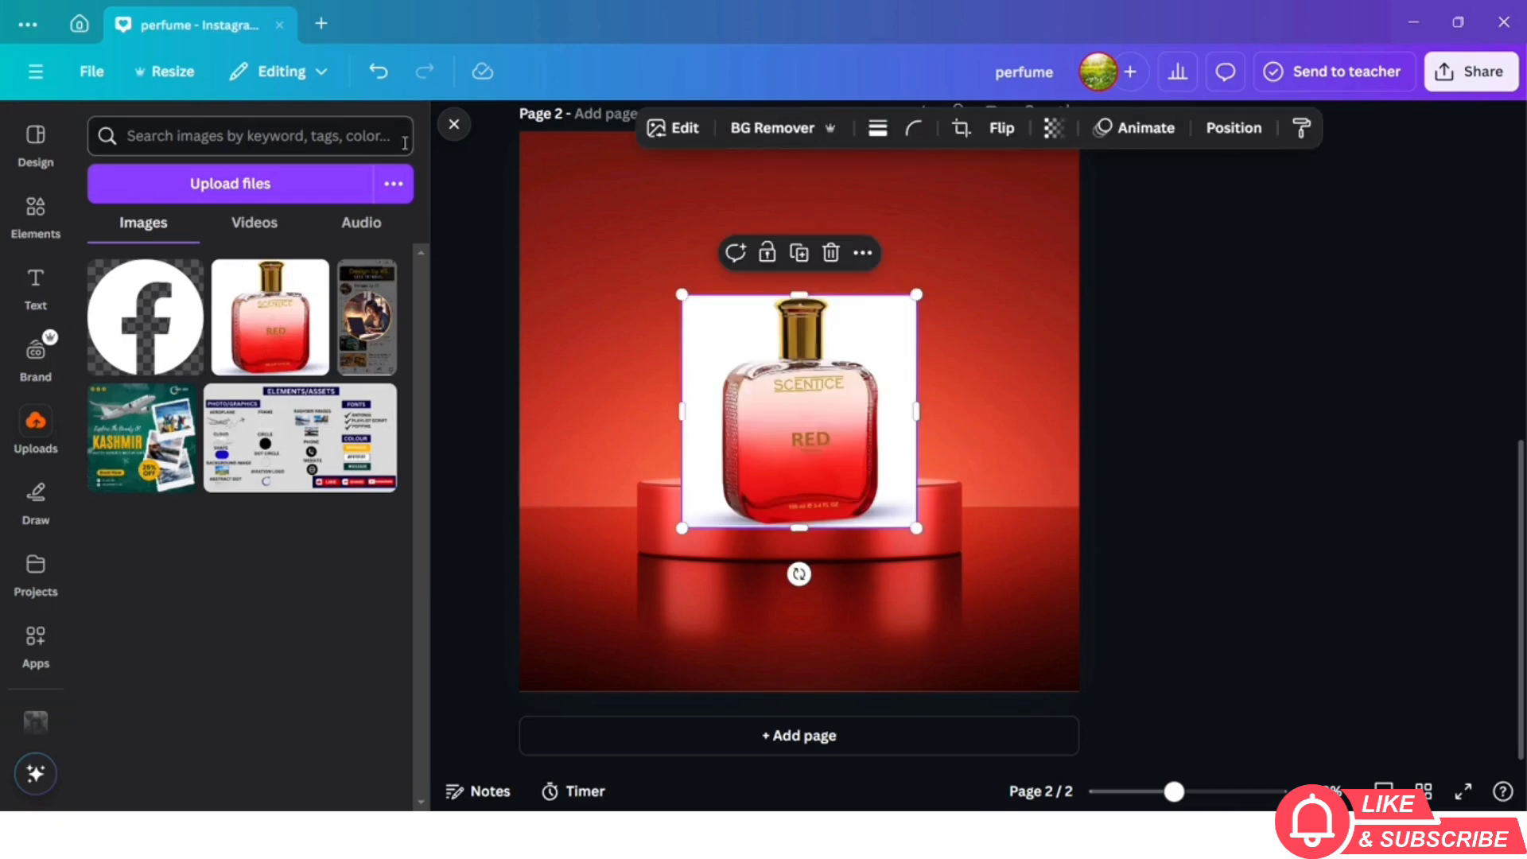
pyautogui.click(775, 125)
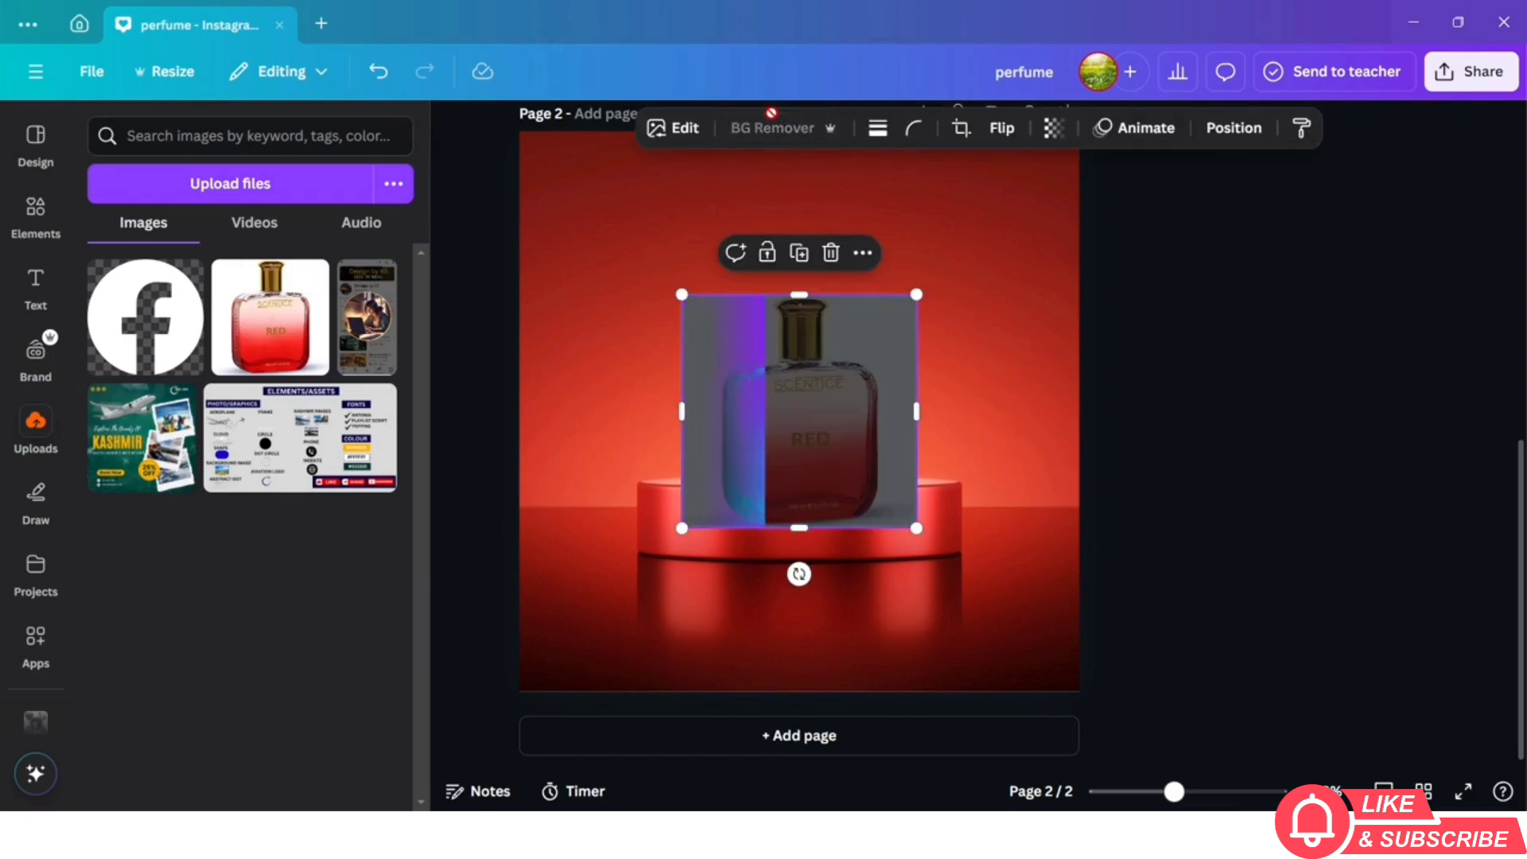
pyautogui.click(10, 237)
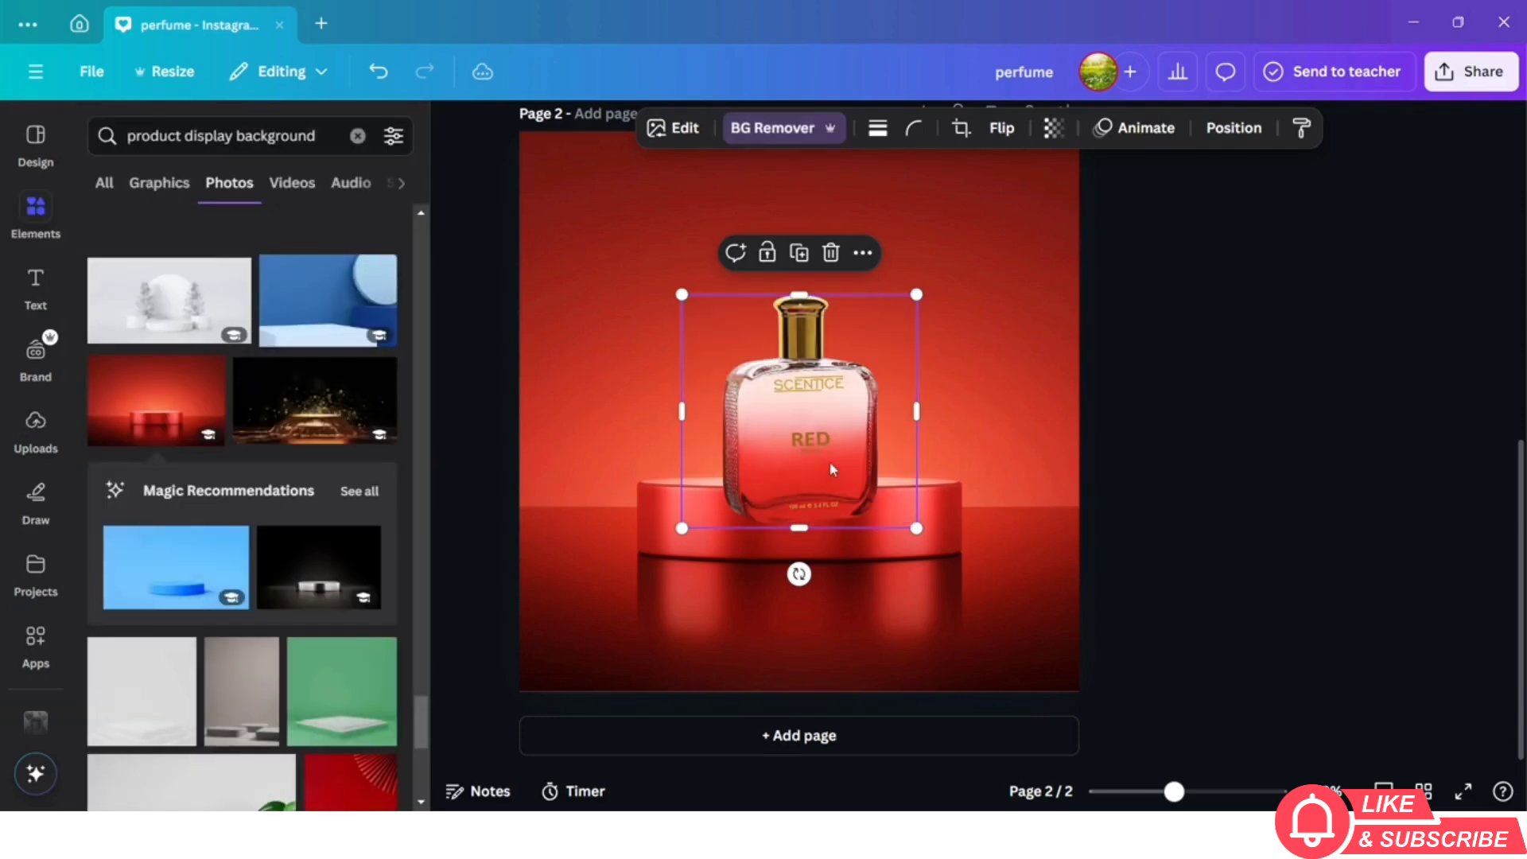
pyautogui.click(999, 478)
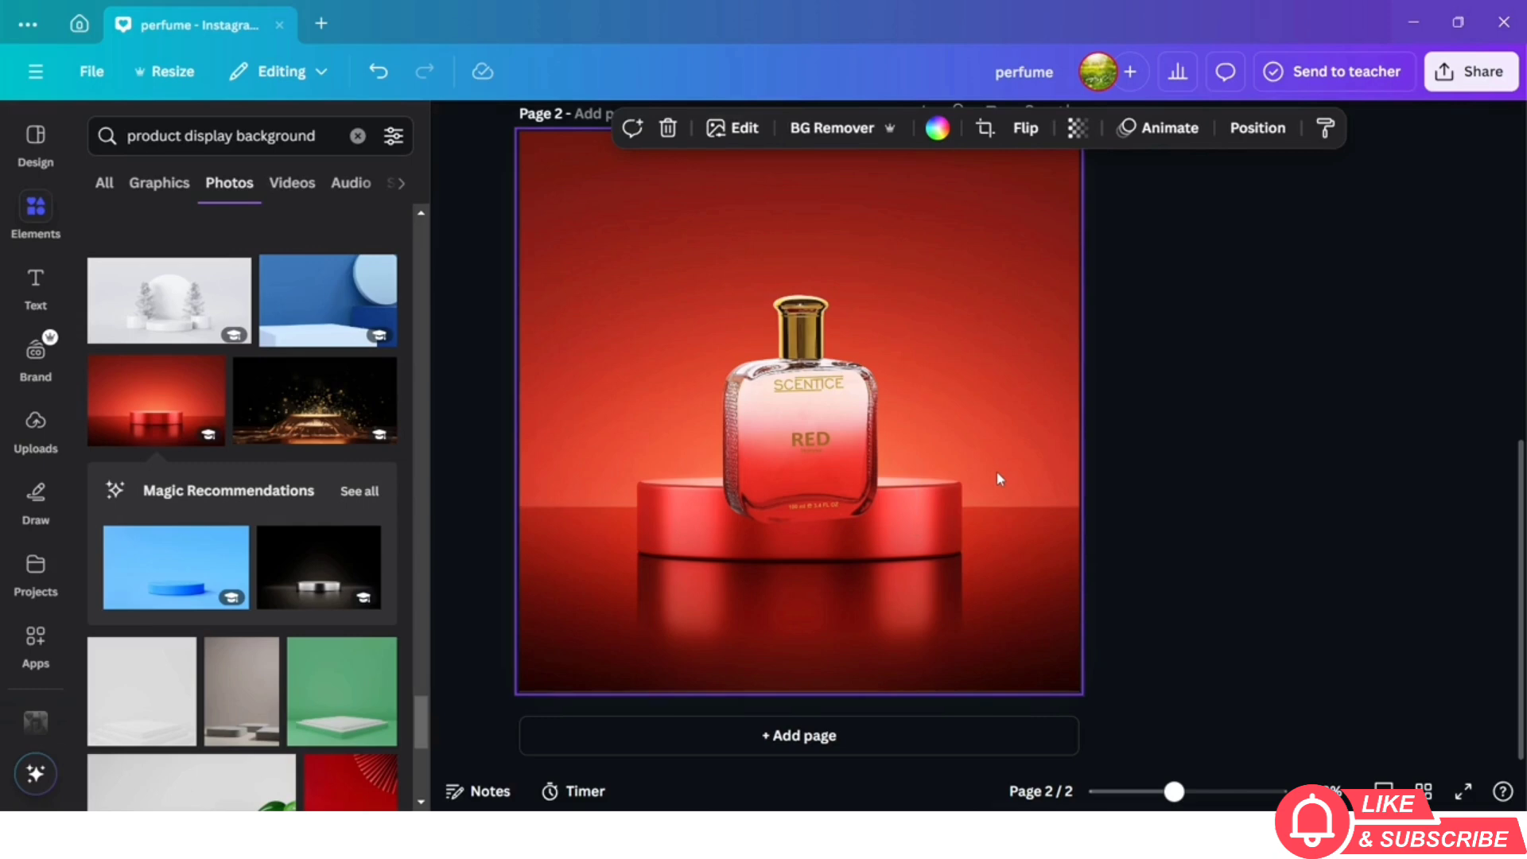
pyautogui.press('Escape')
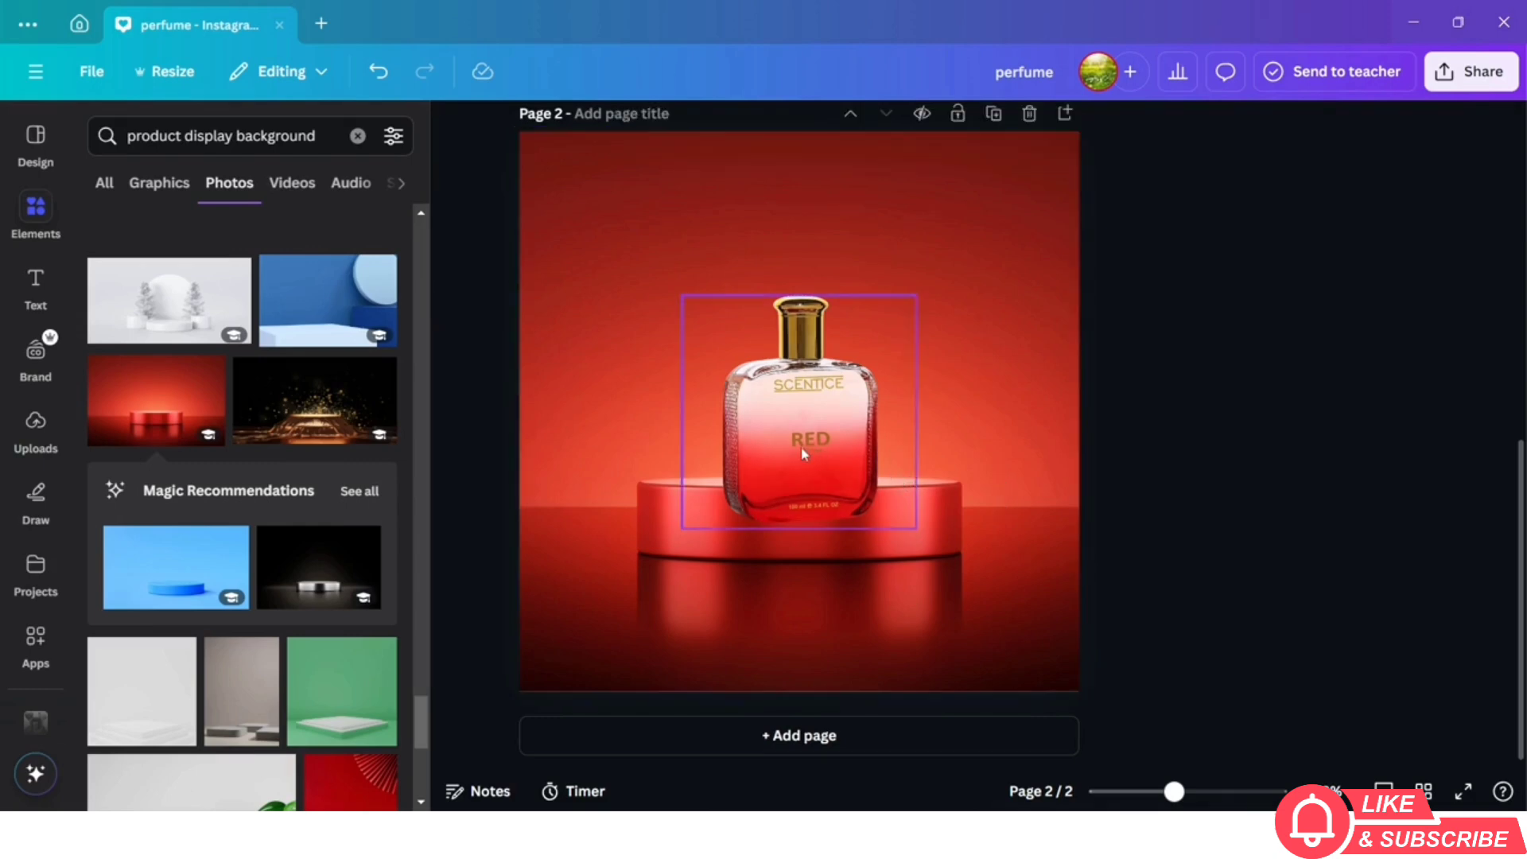
# Move the perfume bottle up so that it stands on the surface of the red podium
pyautogui.moveTo(803, 453); pyautogui.dragTo(807, 398)
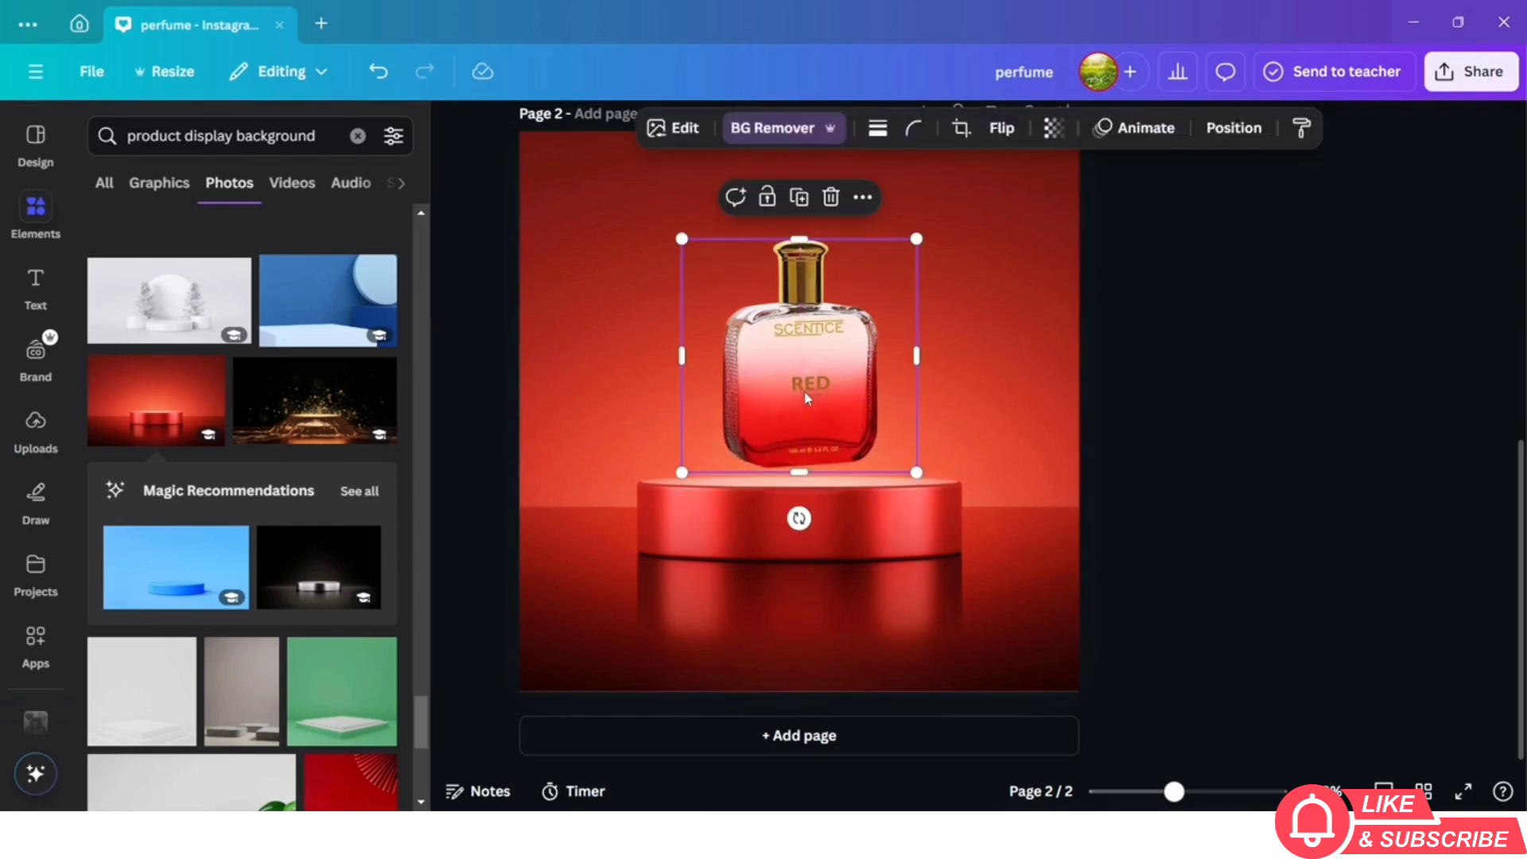
pyautogui.click(602, 344)
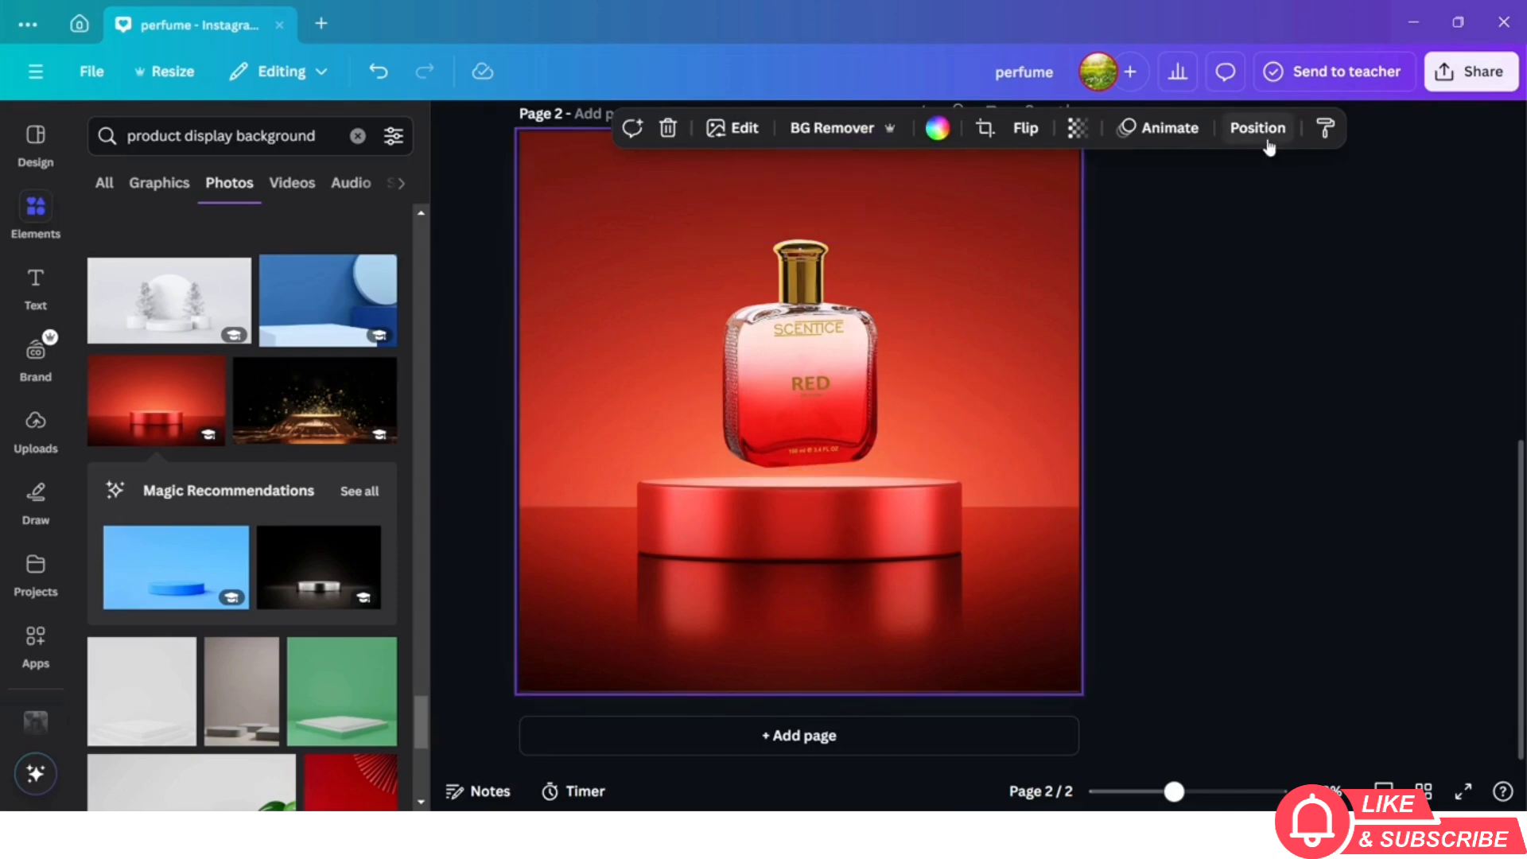
pyautogui.click(808, 346)
pyautogui.moveTo(808, 347); pyautogui.dragTo(808, 372)
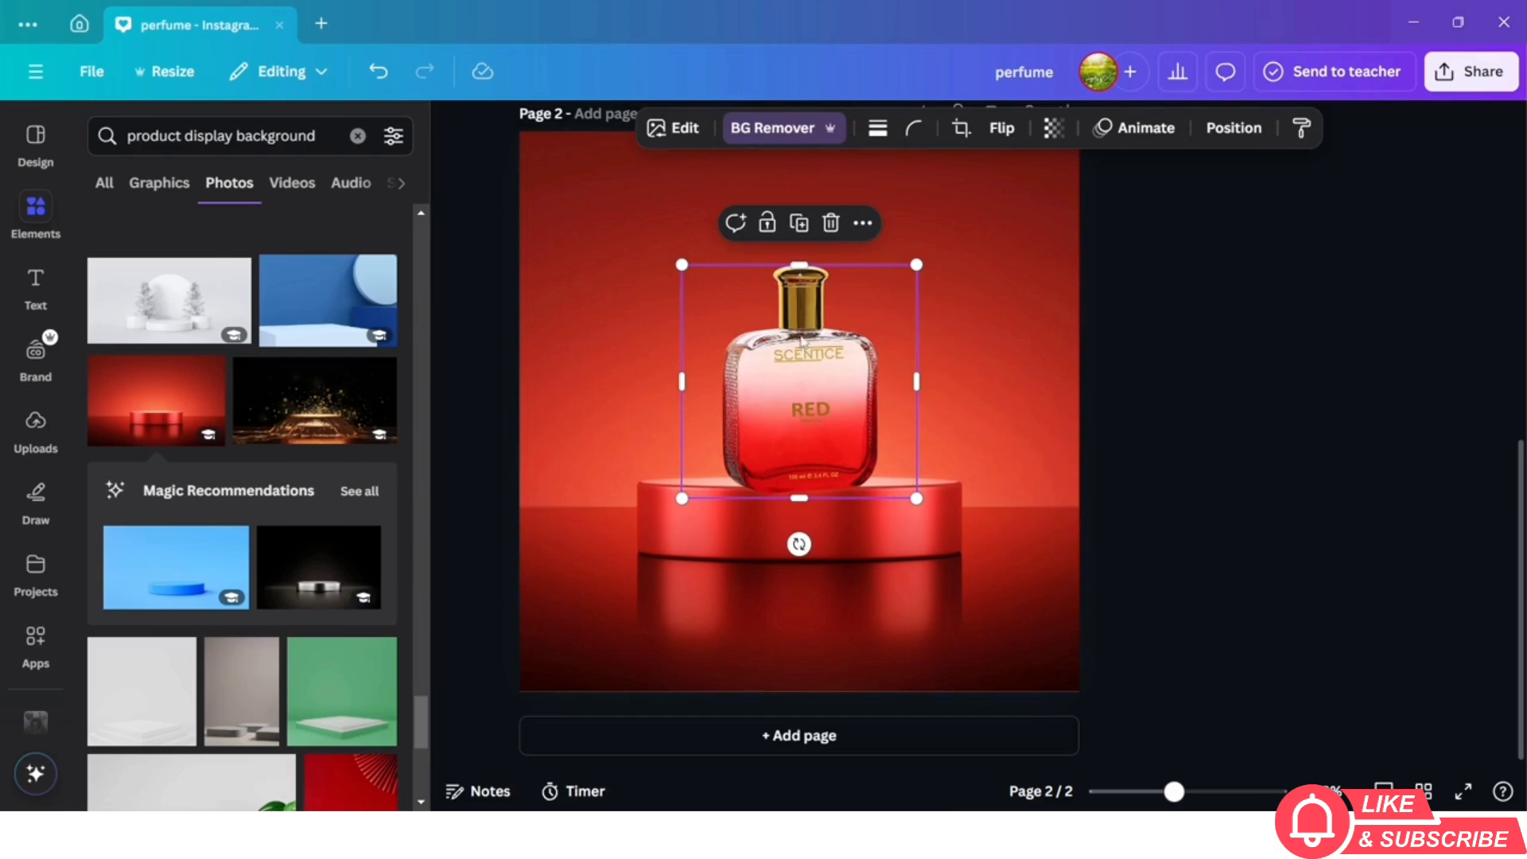
pyautogui.moveTo(803, 452)
pyautogui.mouseDown()
pyautogui.moveTo(799, 418)
pyautogui.moveTo(803, 434)
pyautogui.mouseUp()
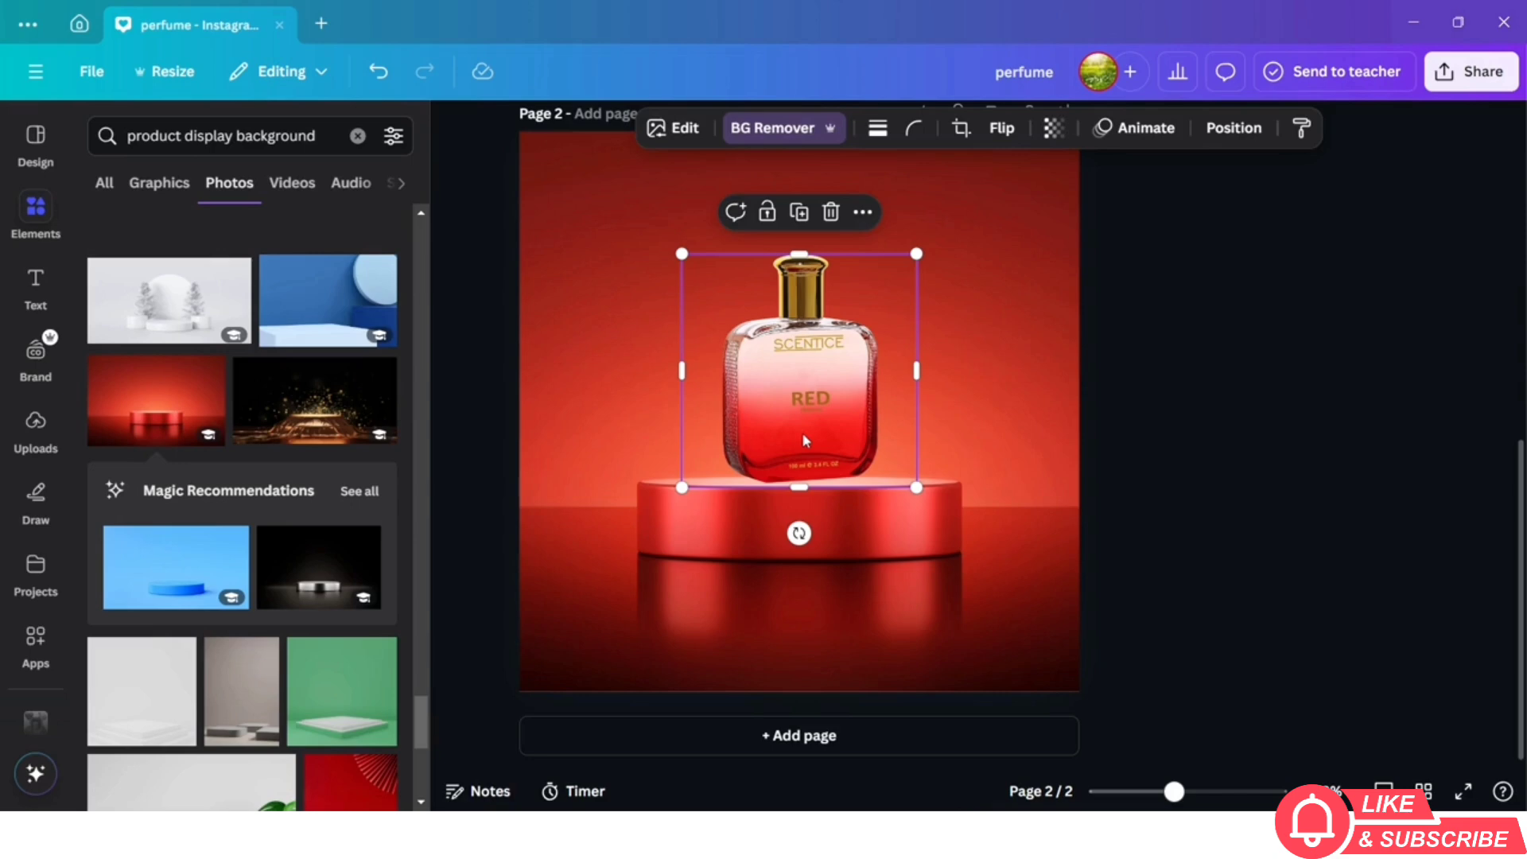
# Display the page's layers and detach the red podium image from the background
pyautogui.click(1233, 128)
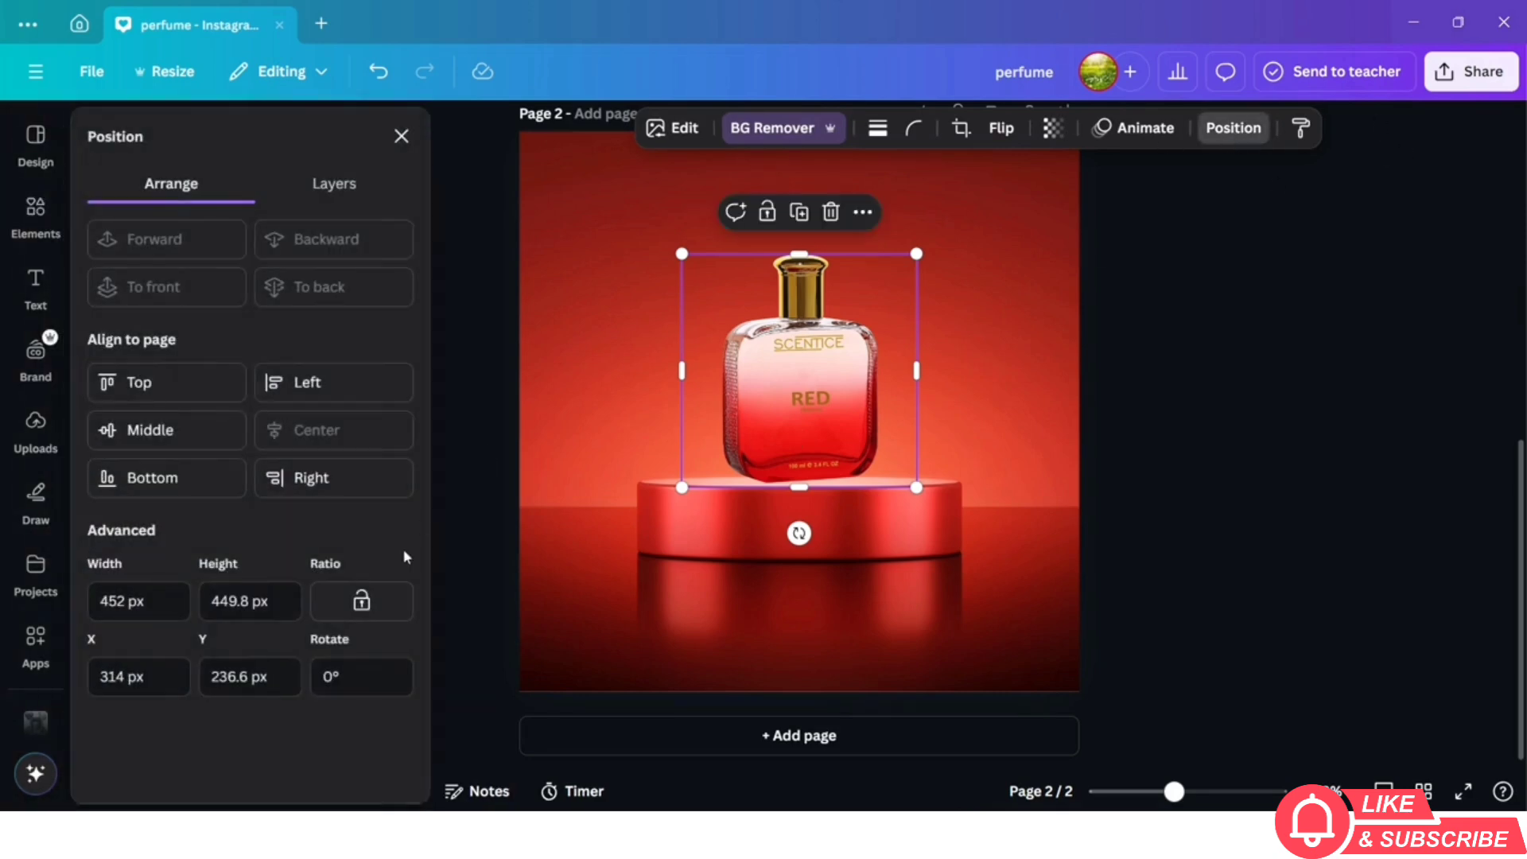
pyautogui.click(329, 183)
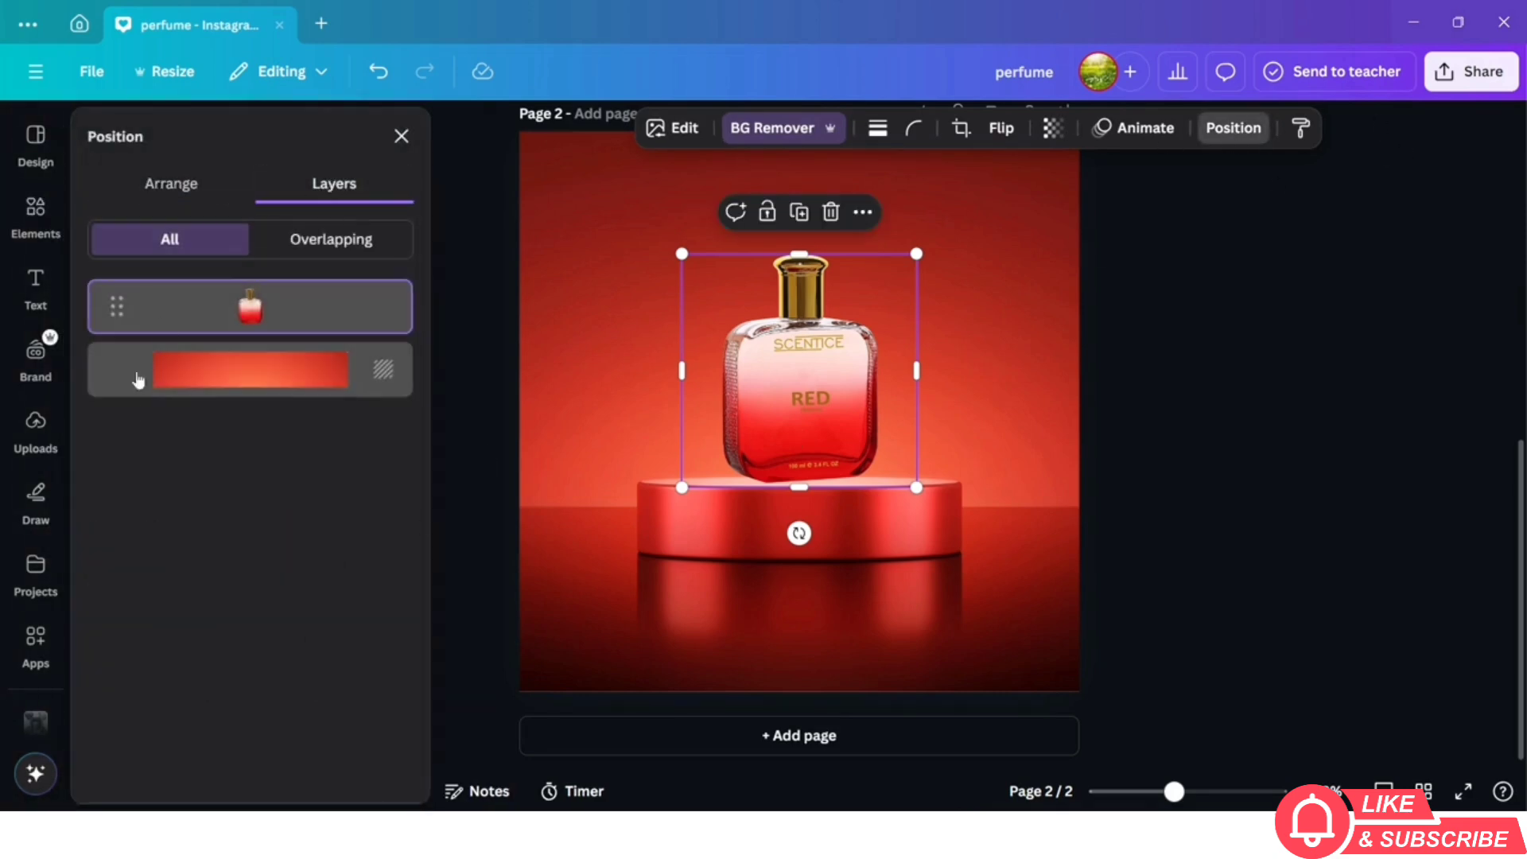
pyautogui.moveTo(384, 369)
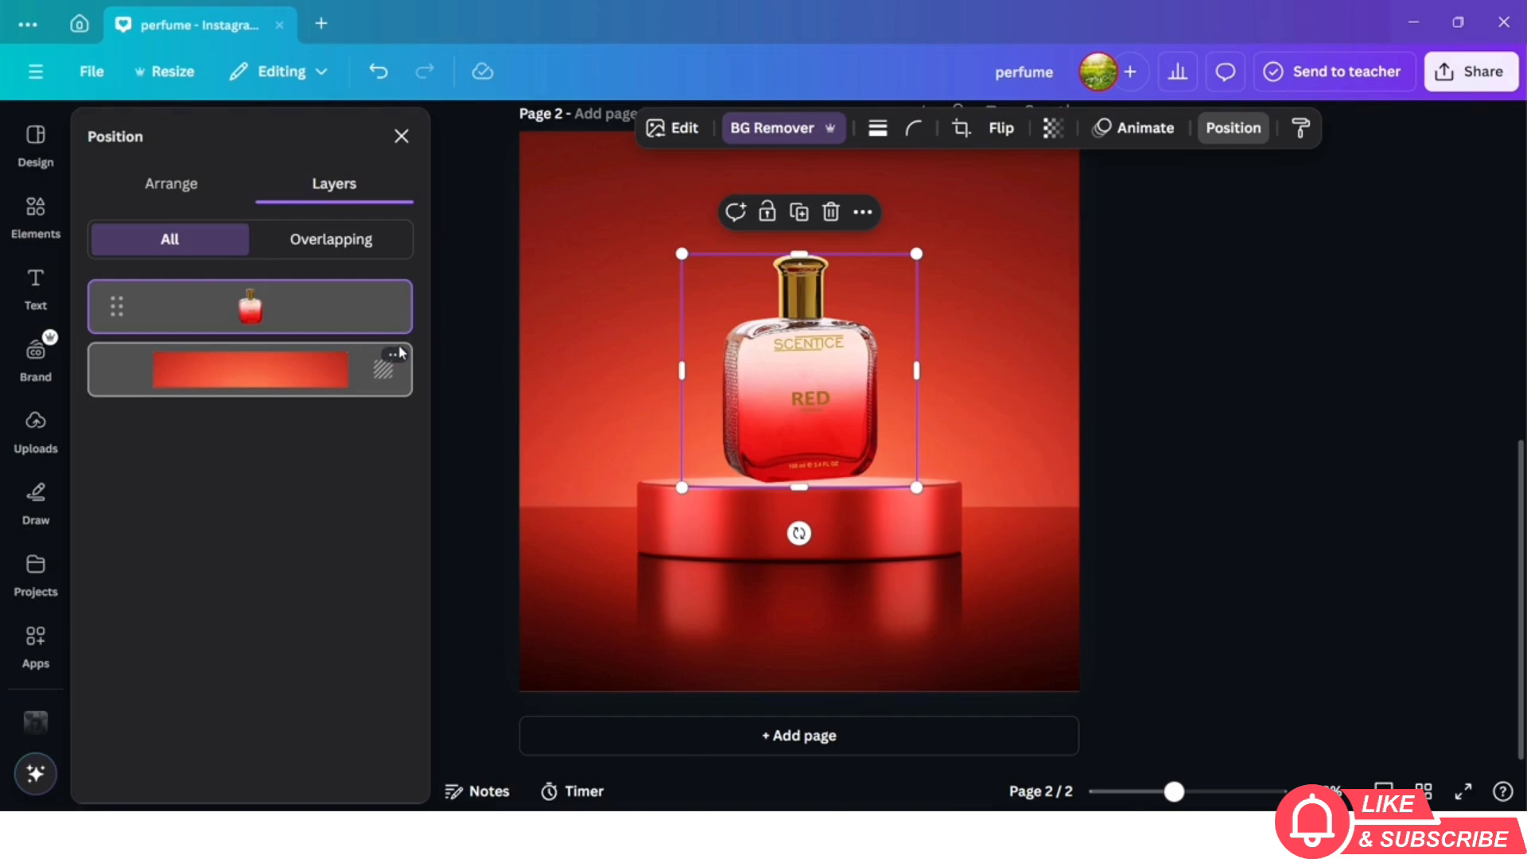
pyautogui.click(396, 357)
pyautogui.scroll(-2, 545, 787)
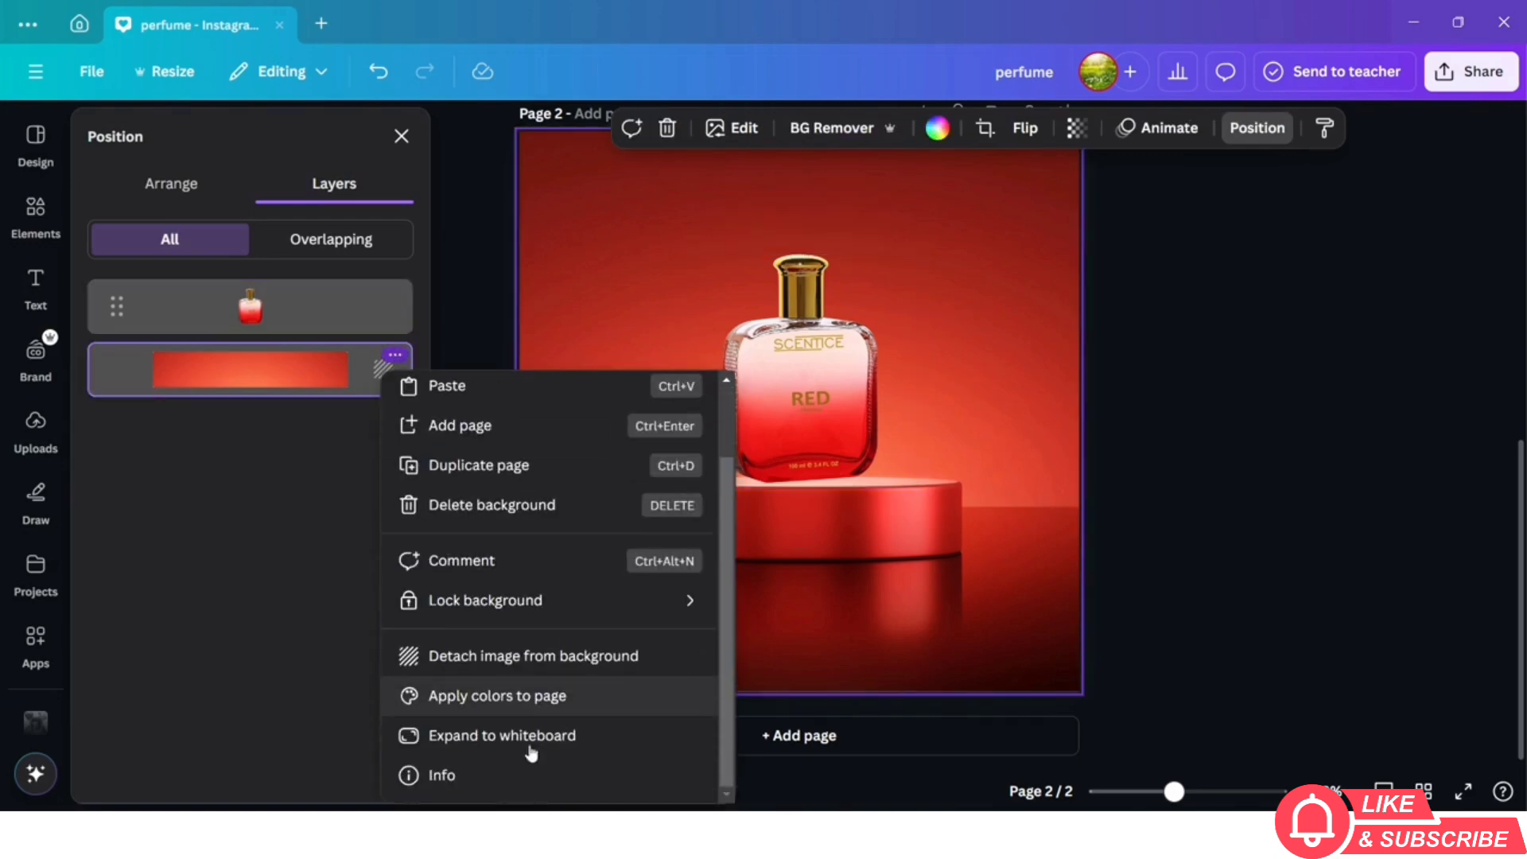
pyautogui.click(581, 666)
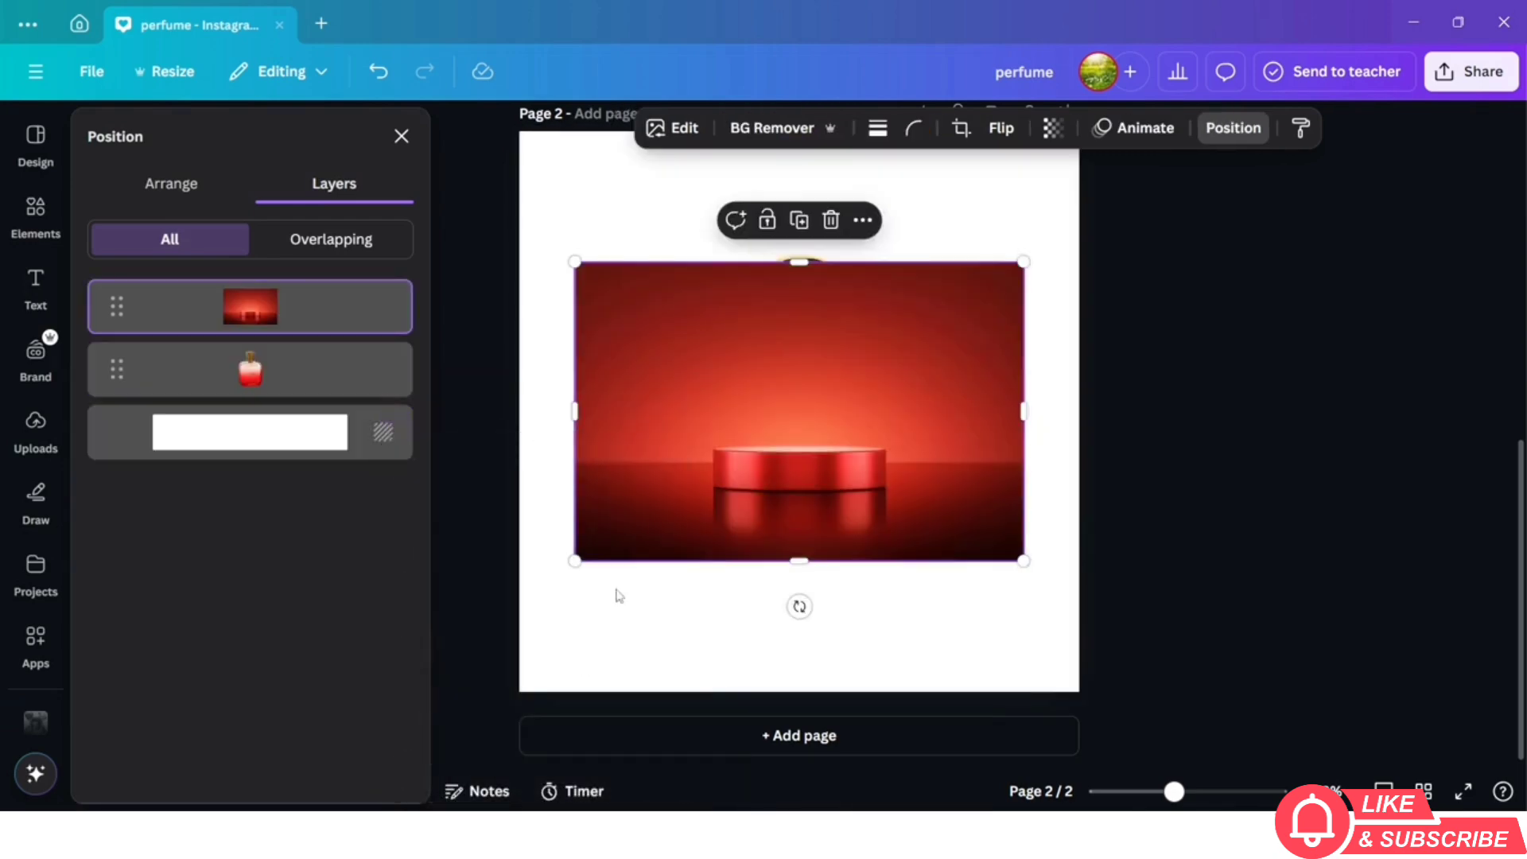
# Enlarge and shift the detached podium photo so it covers the whole page, with the podium in the lower part
pyautogui.moveTo(712, 465); pyautogui.dragTo(646, 625)
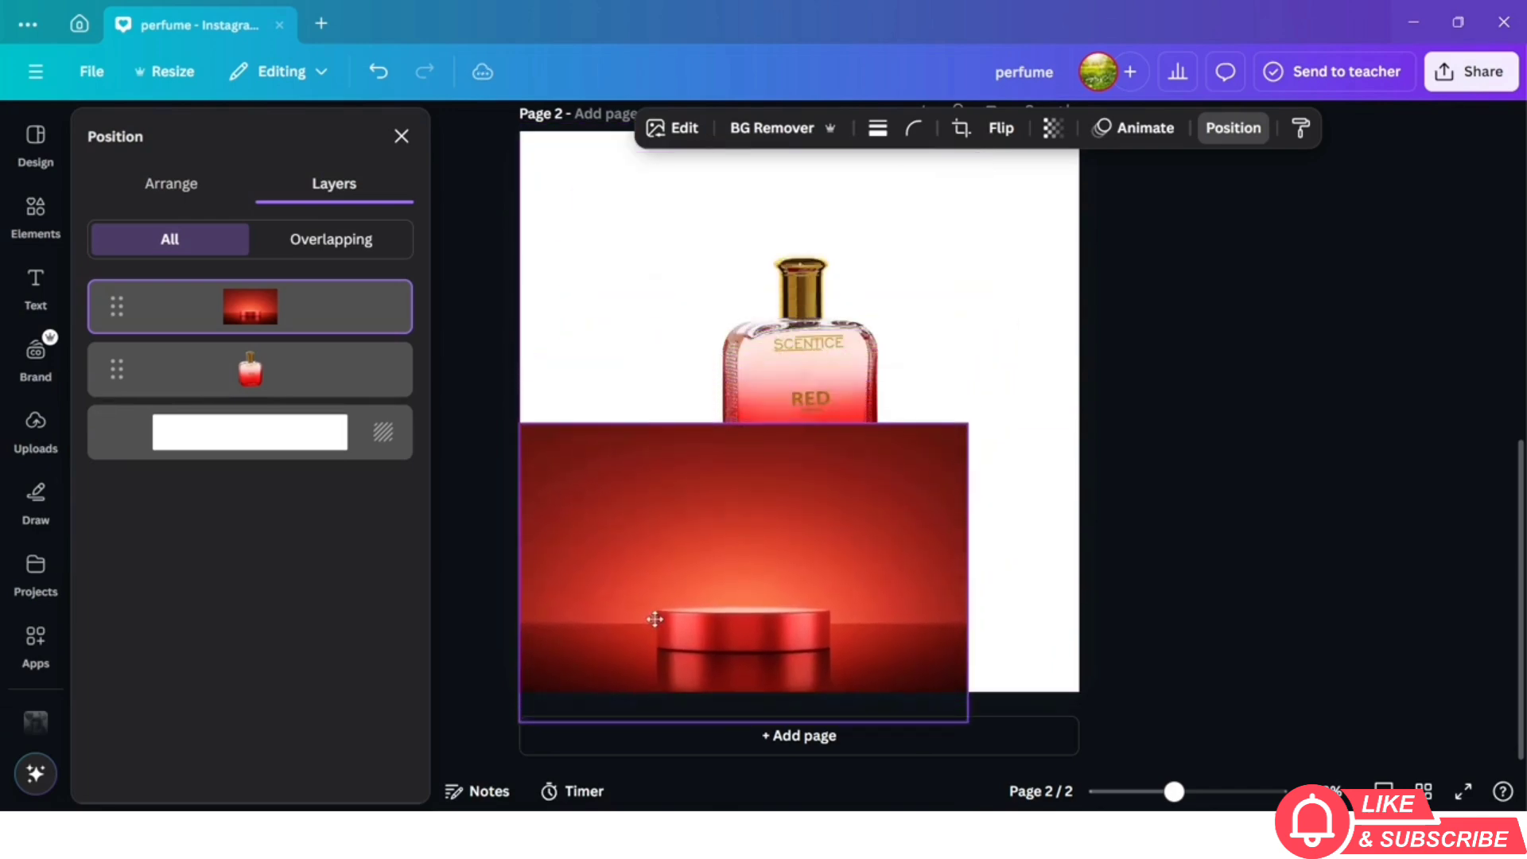
pyautogui.moveTo(968, 424); pyautogui.dragTo(1093, 372)
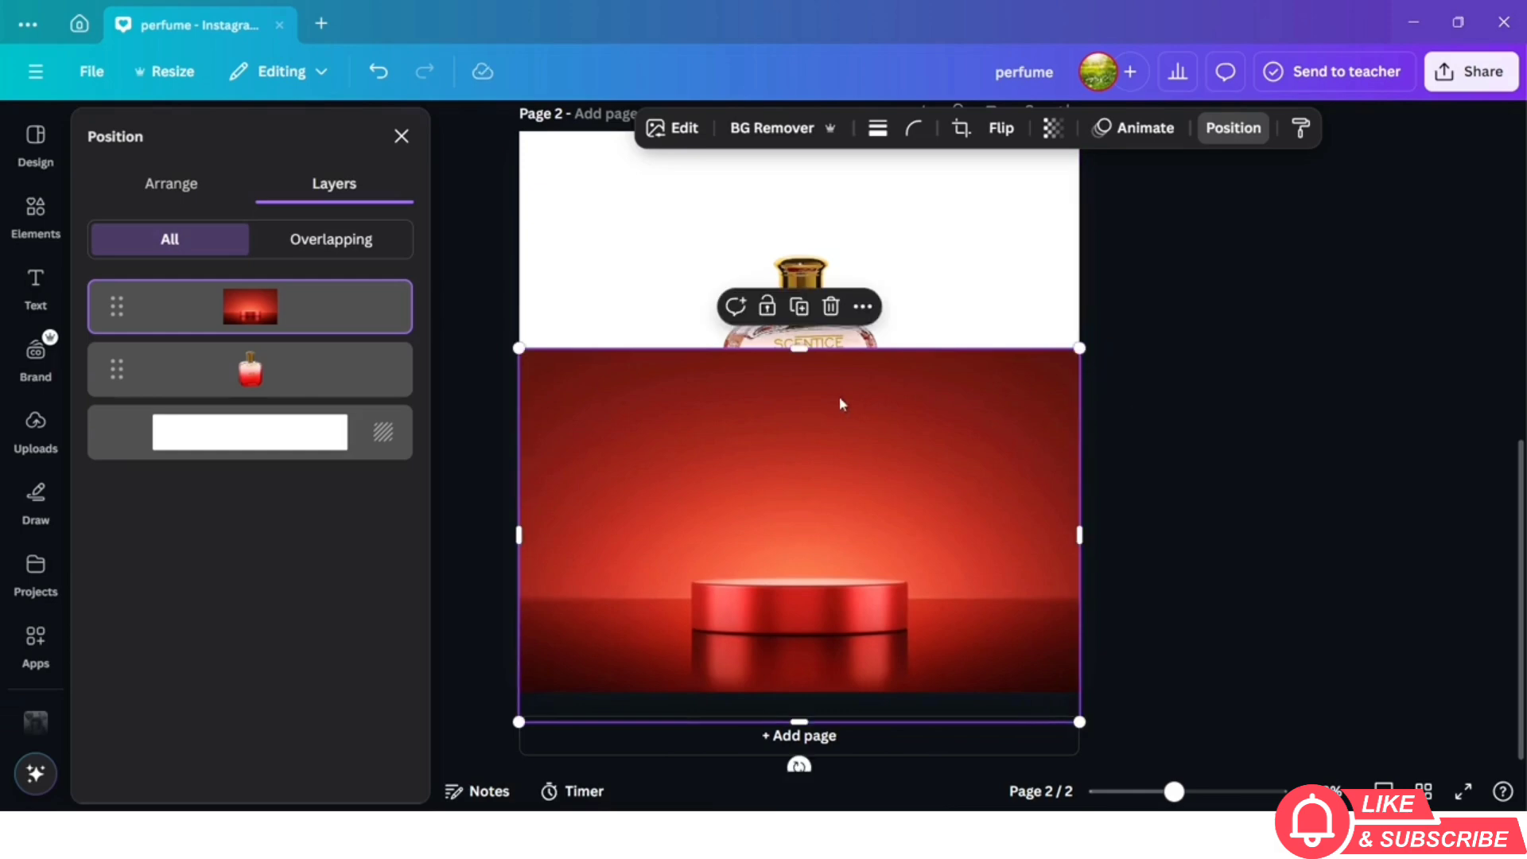
pyautogui.moveTo(799, 348); pyautogui.dragTo(795, 132)
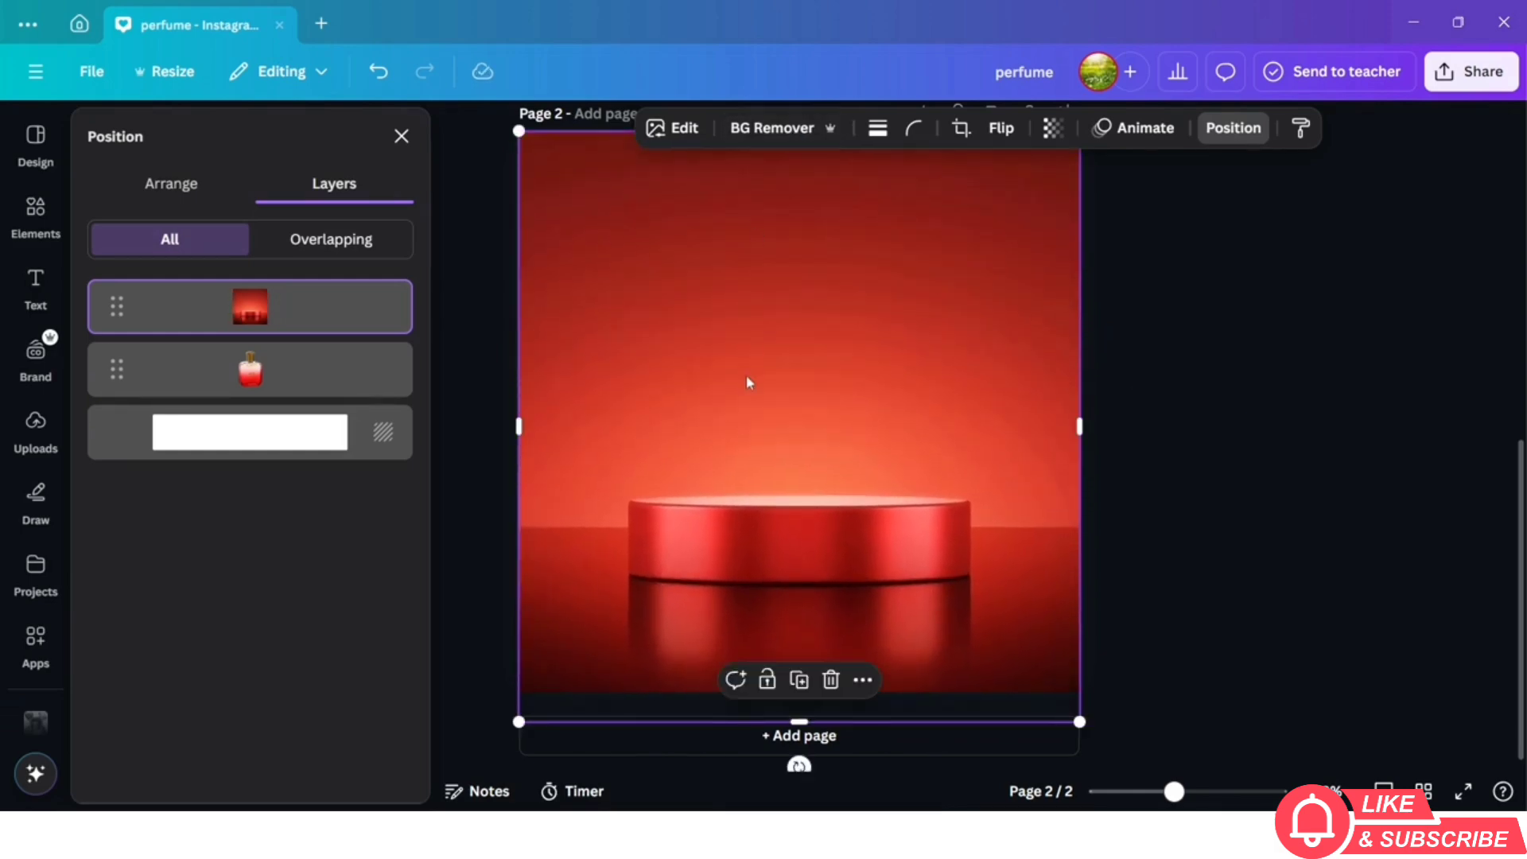
pyautogui.moveTo(746, 375); pyautogui.dragTo(746, 419)
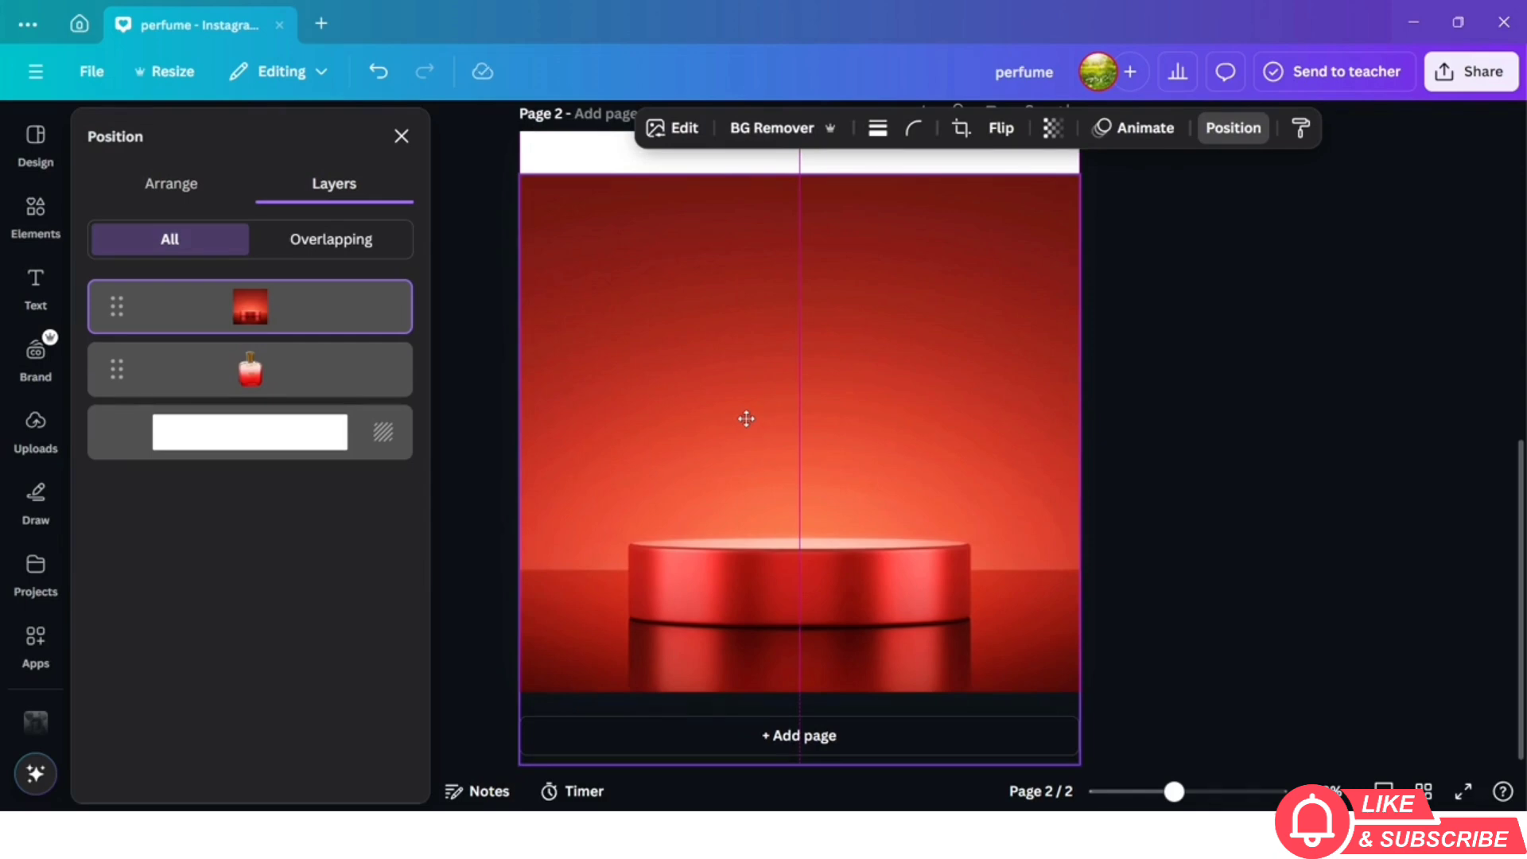
pyautogui.moveTo(746, 419); pyautogui.dragTo(744, 415)
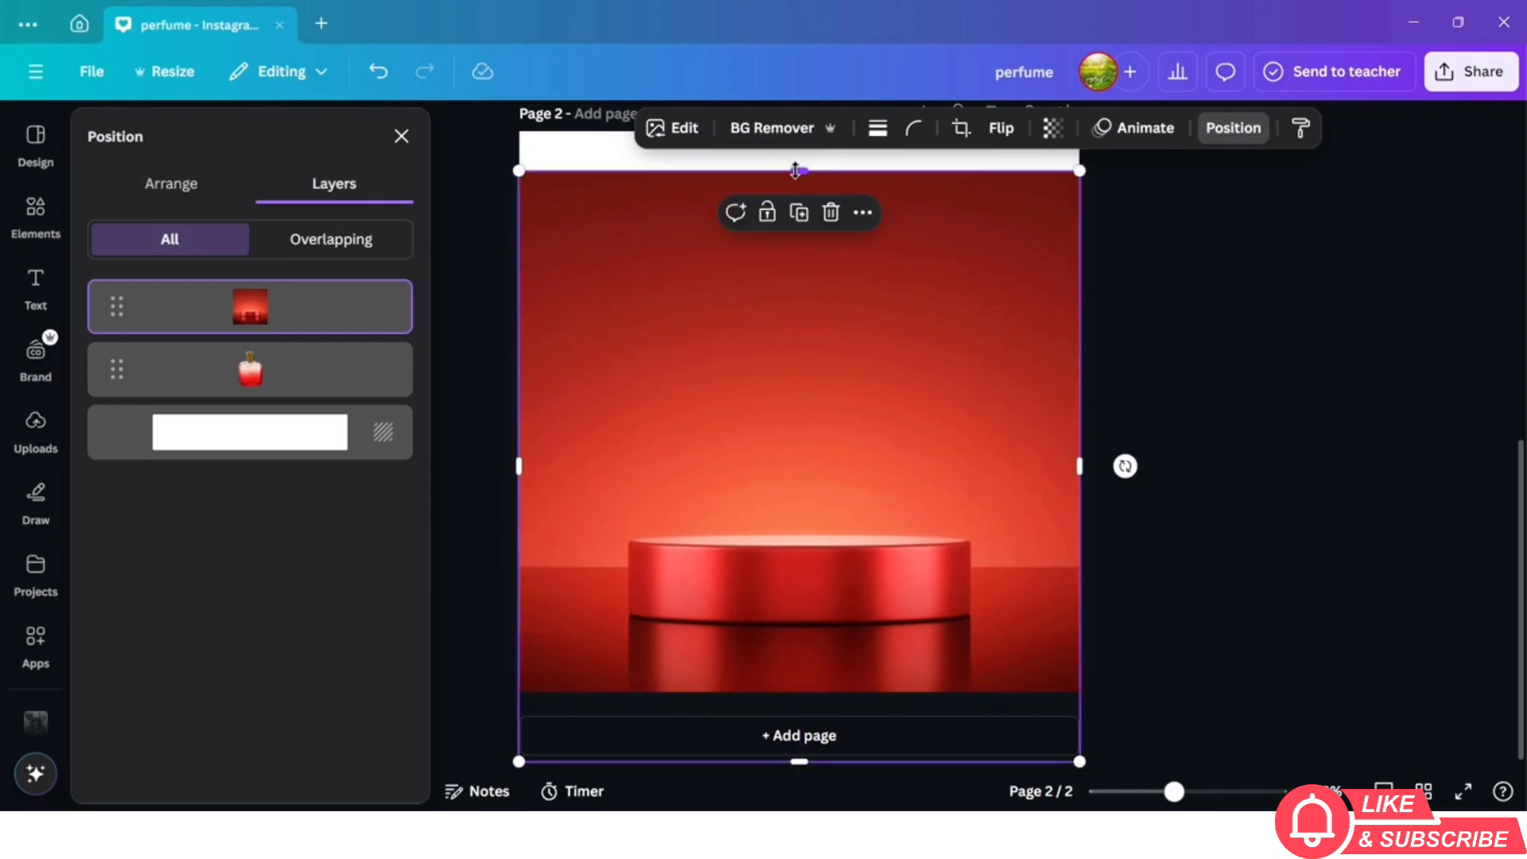
pyautogui.moveTo(796, 171); pyautogui.dragTo(796, 132)
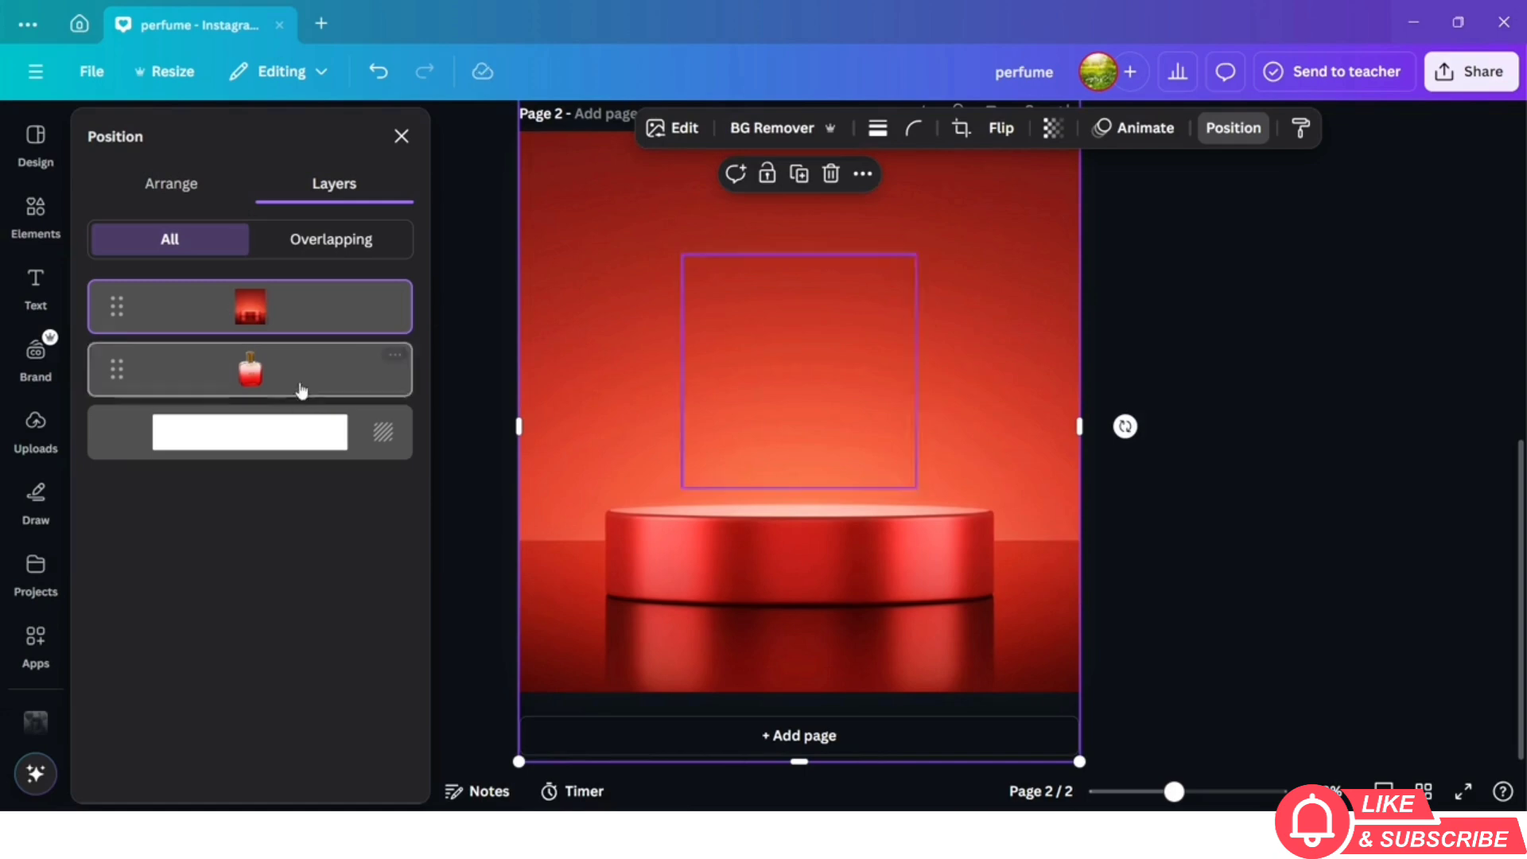
# Place the podium photo layer beneath the perfume bottle layer and lower the bottle onto the podium
pyautogui.moveTo(327, 324); pyautogui.dragTo(343, 422)
pyautogui.moveTo(845, 386); pyautogui.dragTo(838, 441)
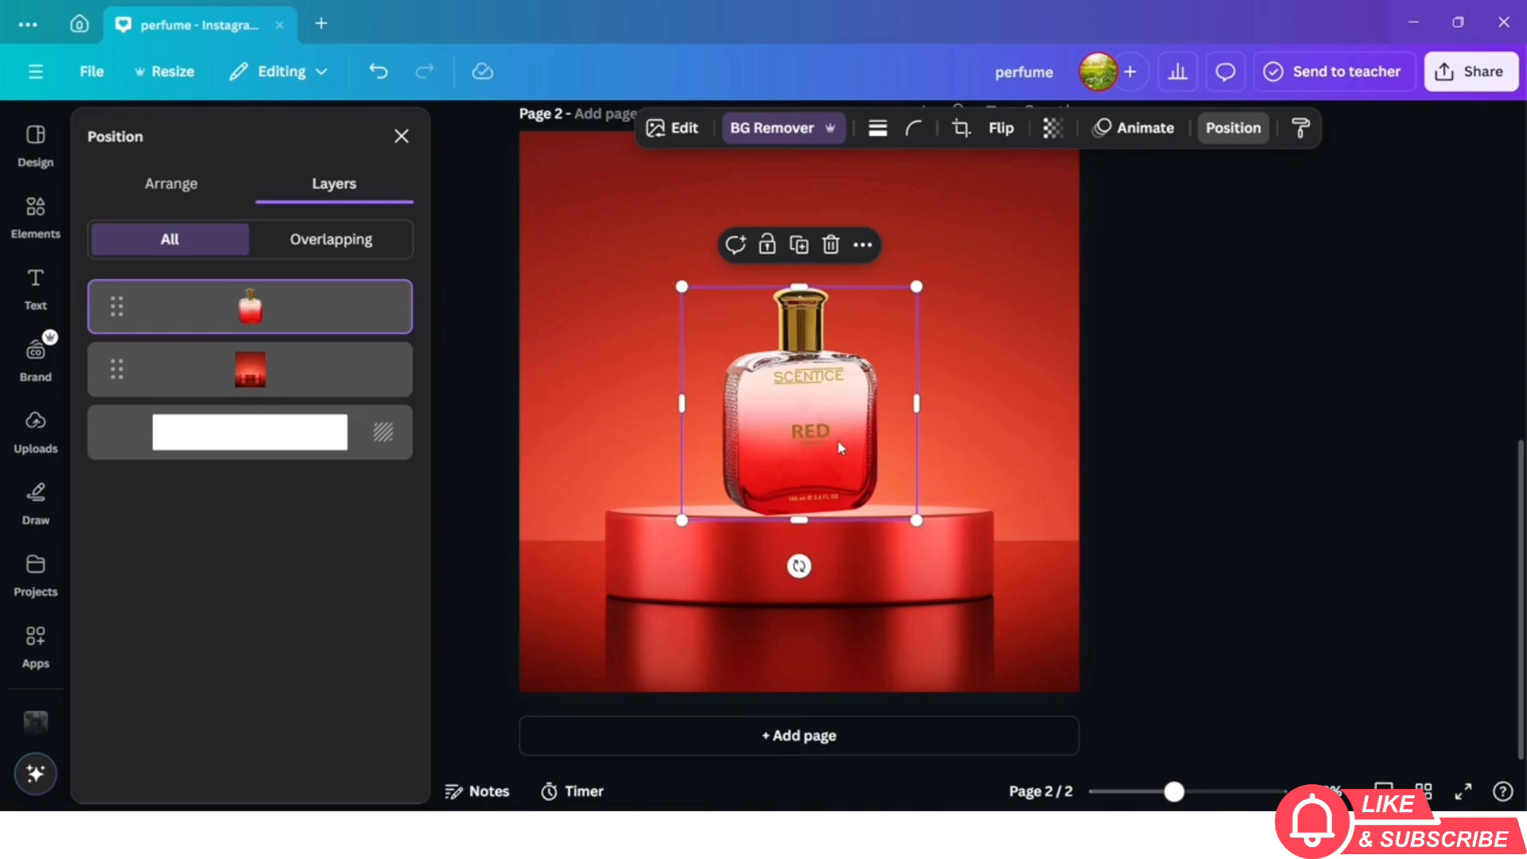
pyautogui.click(1257, 513)
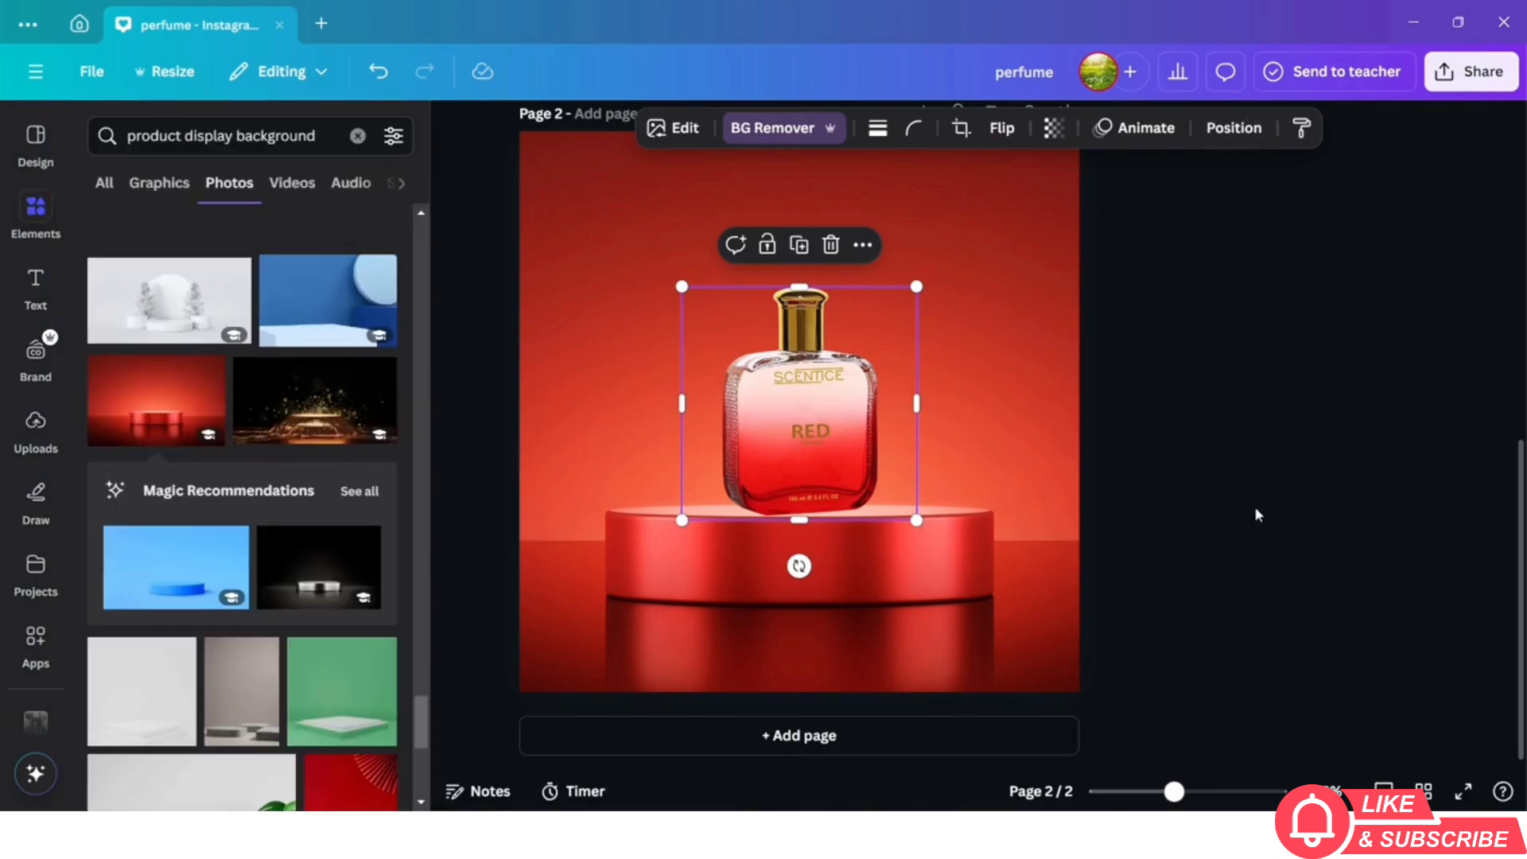
# Search the elements for "shadow" graphics and add the soft, flat oval shadow to the page
pyautogui.click(358, 136)
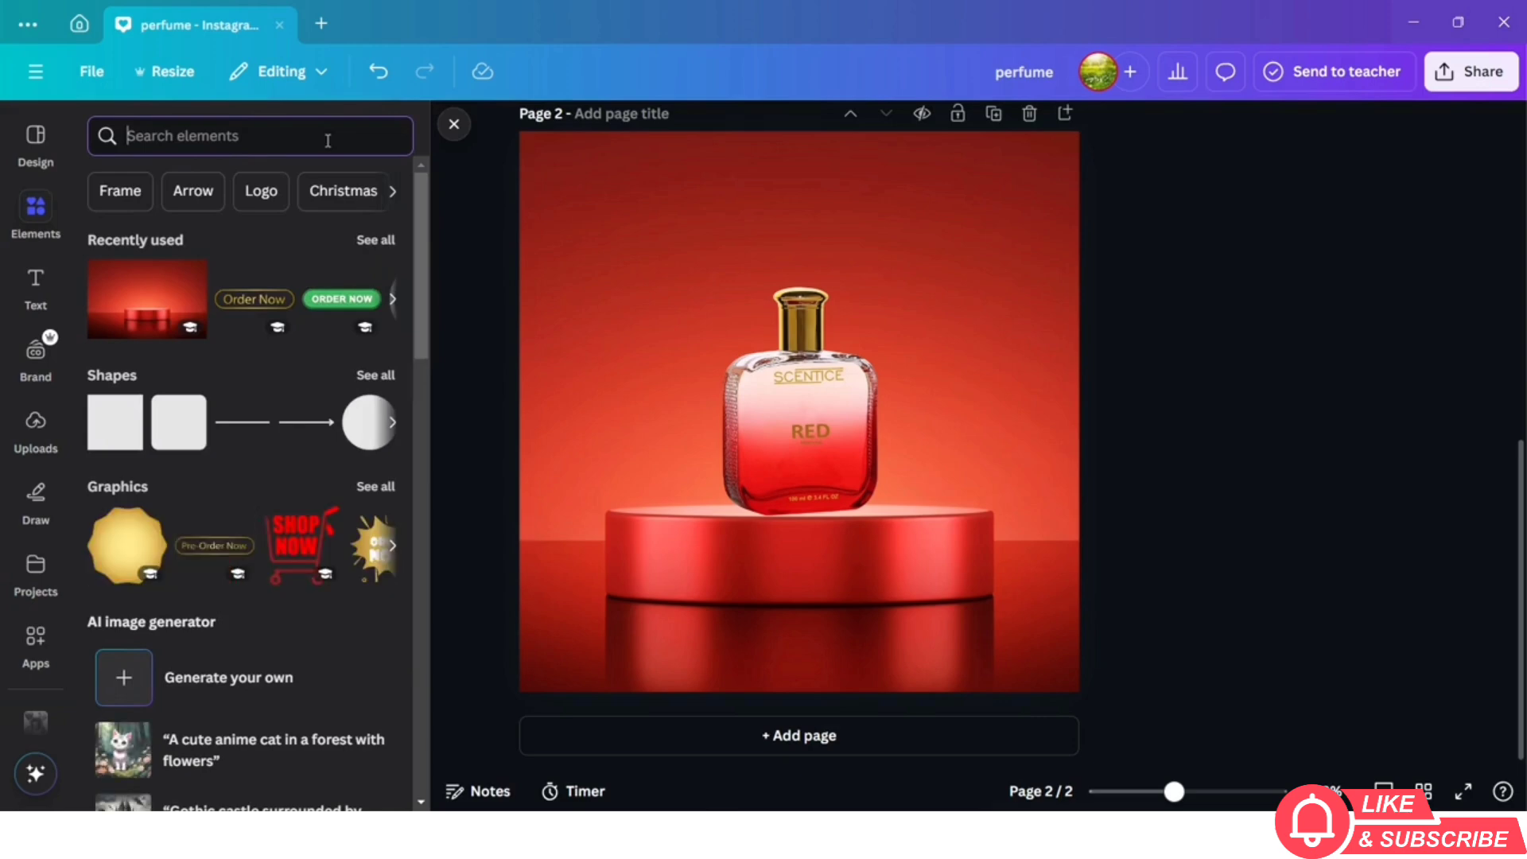
pyautogui.write('shado')
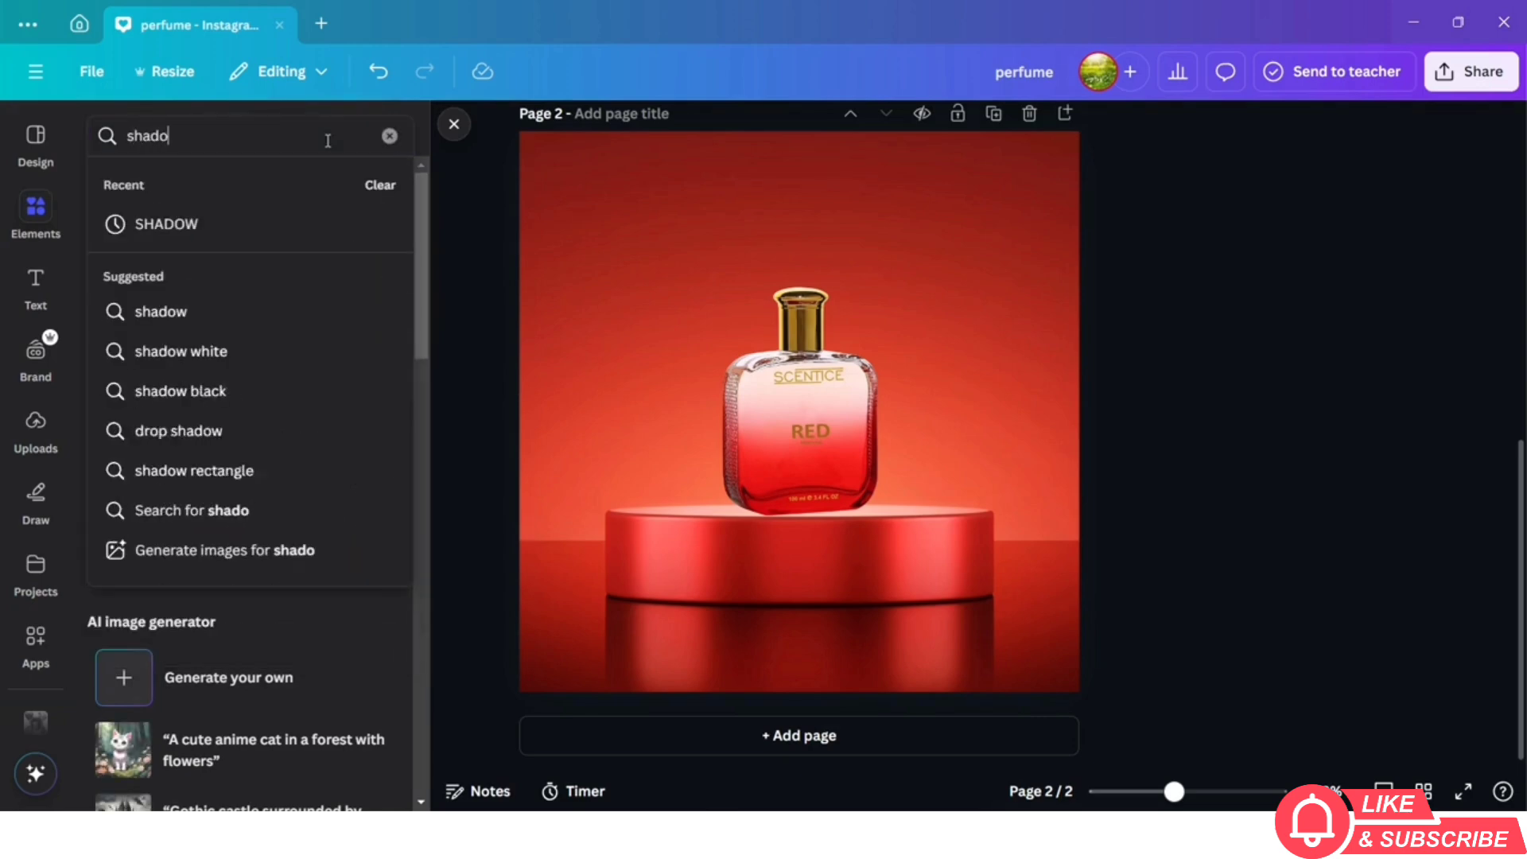
pyautogui.write('w')
pyautogui.press('Return')
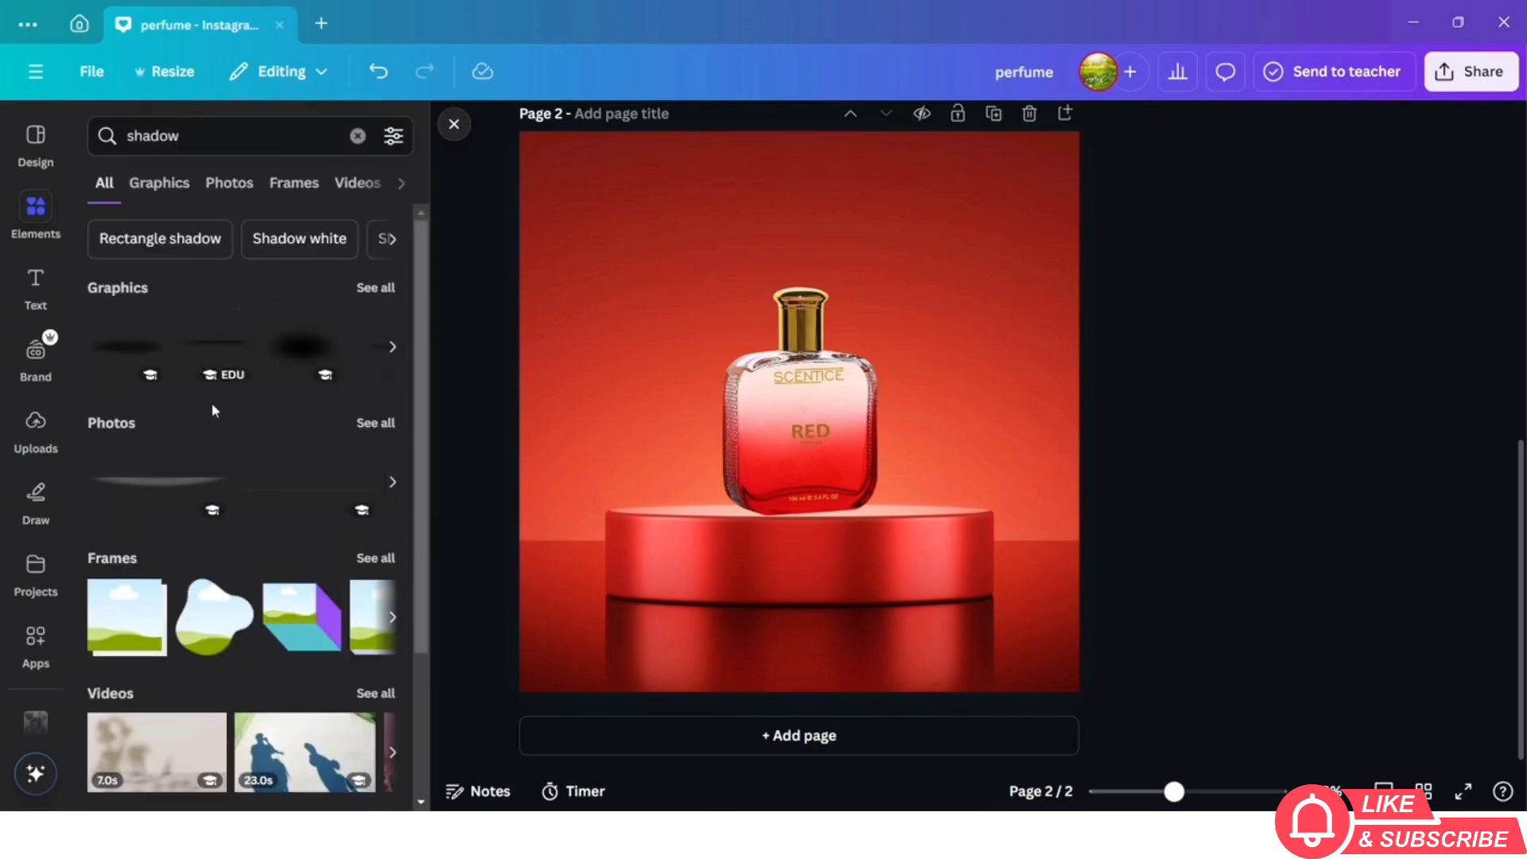
pyautogui.click(388, 290)
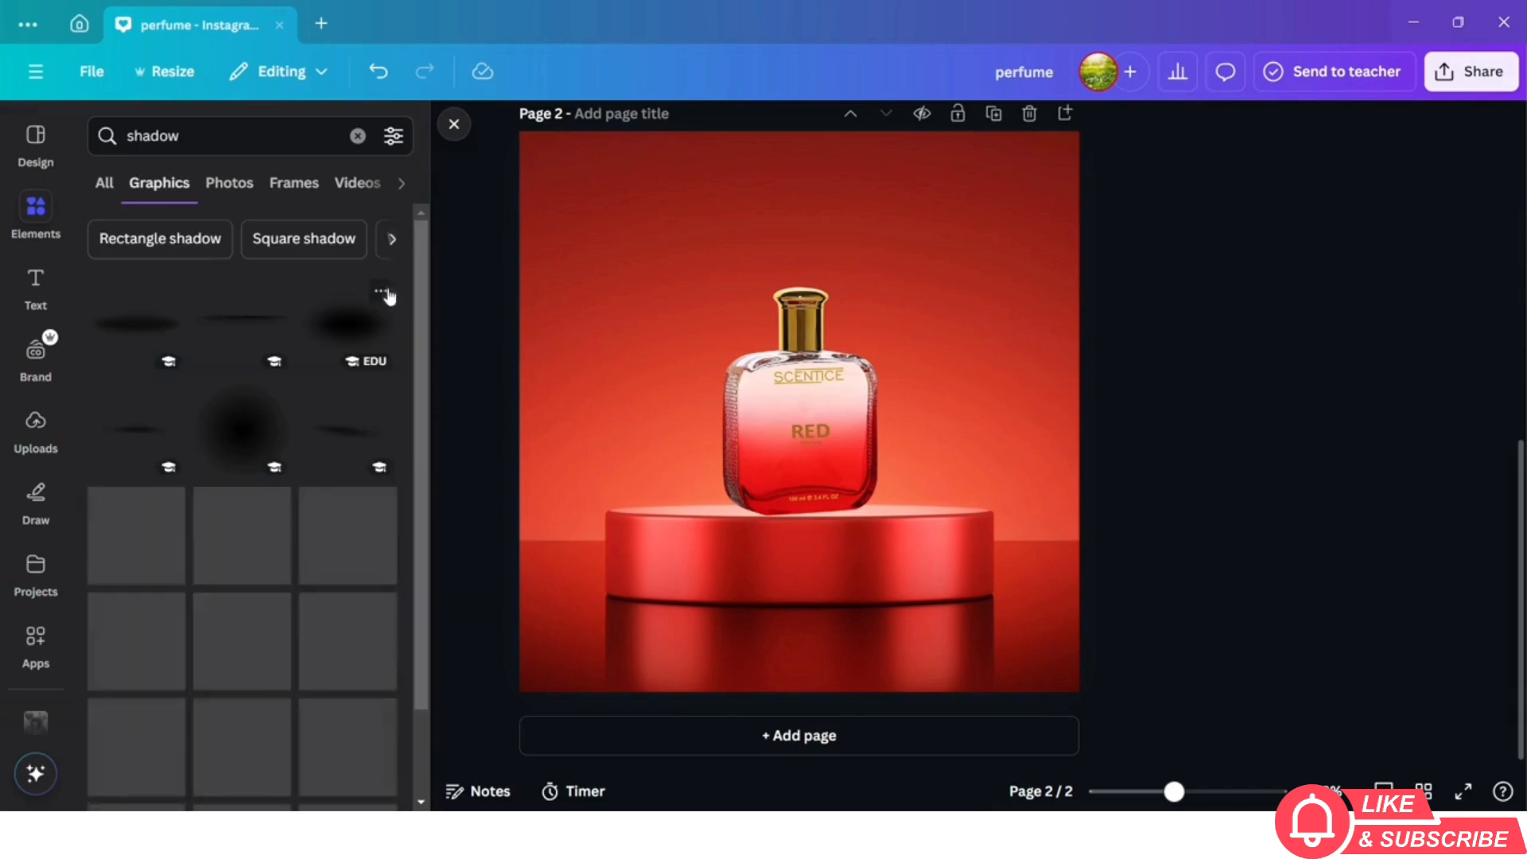
pyautogui.click(135, 326)
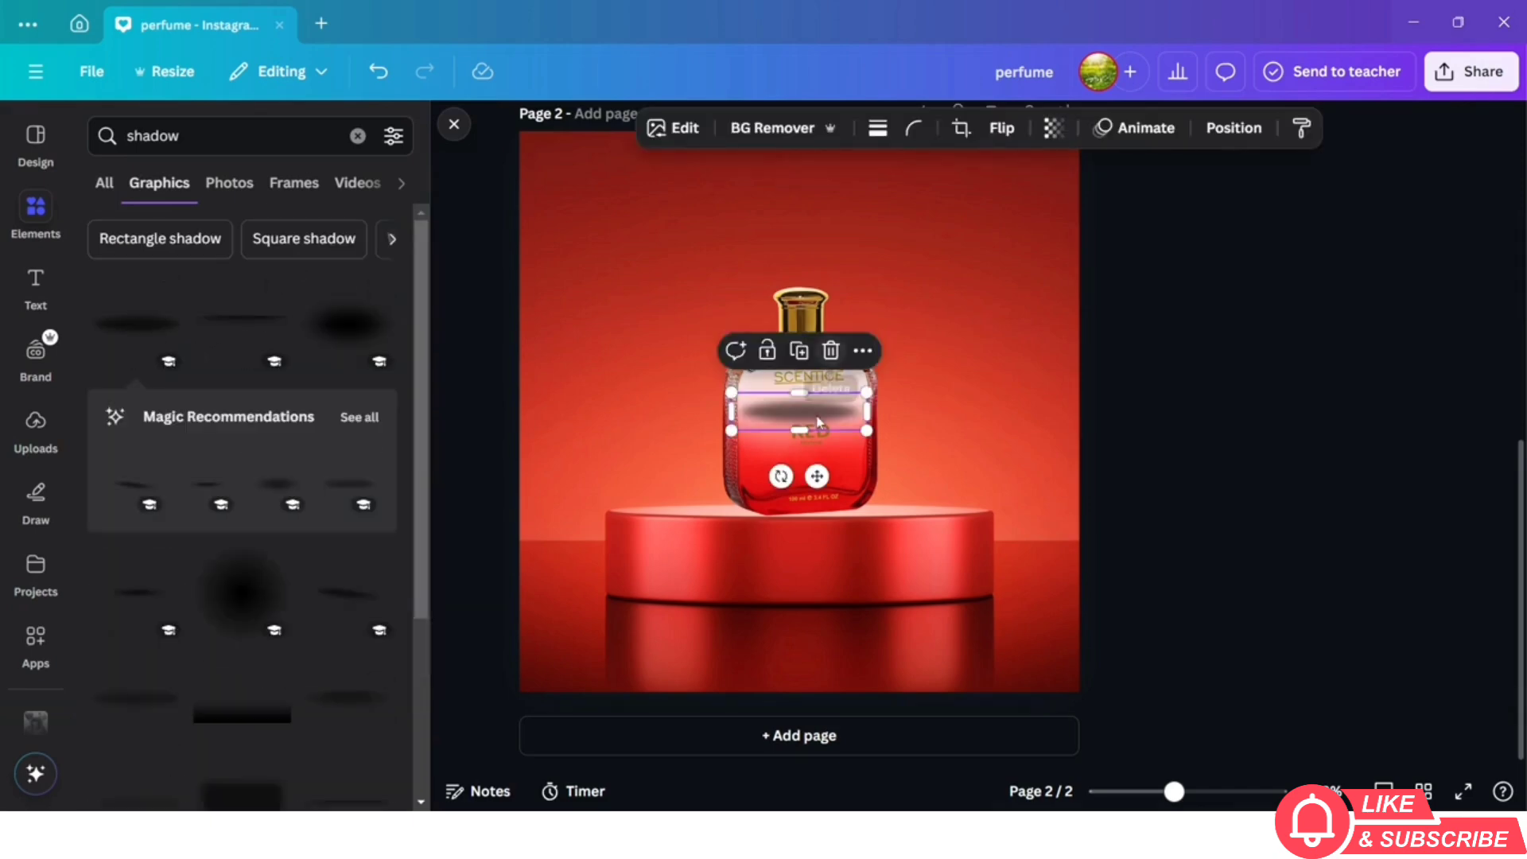
# Move the shadow to the bottle's base, enlarge it and tilt it to about -7°
pyautogui.moveTo(781, 475); pyautogui.dragTo(765, 581)
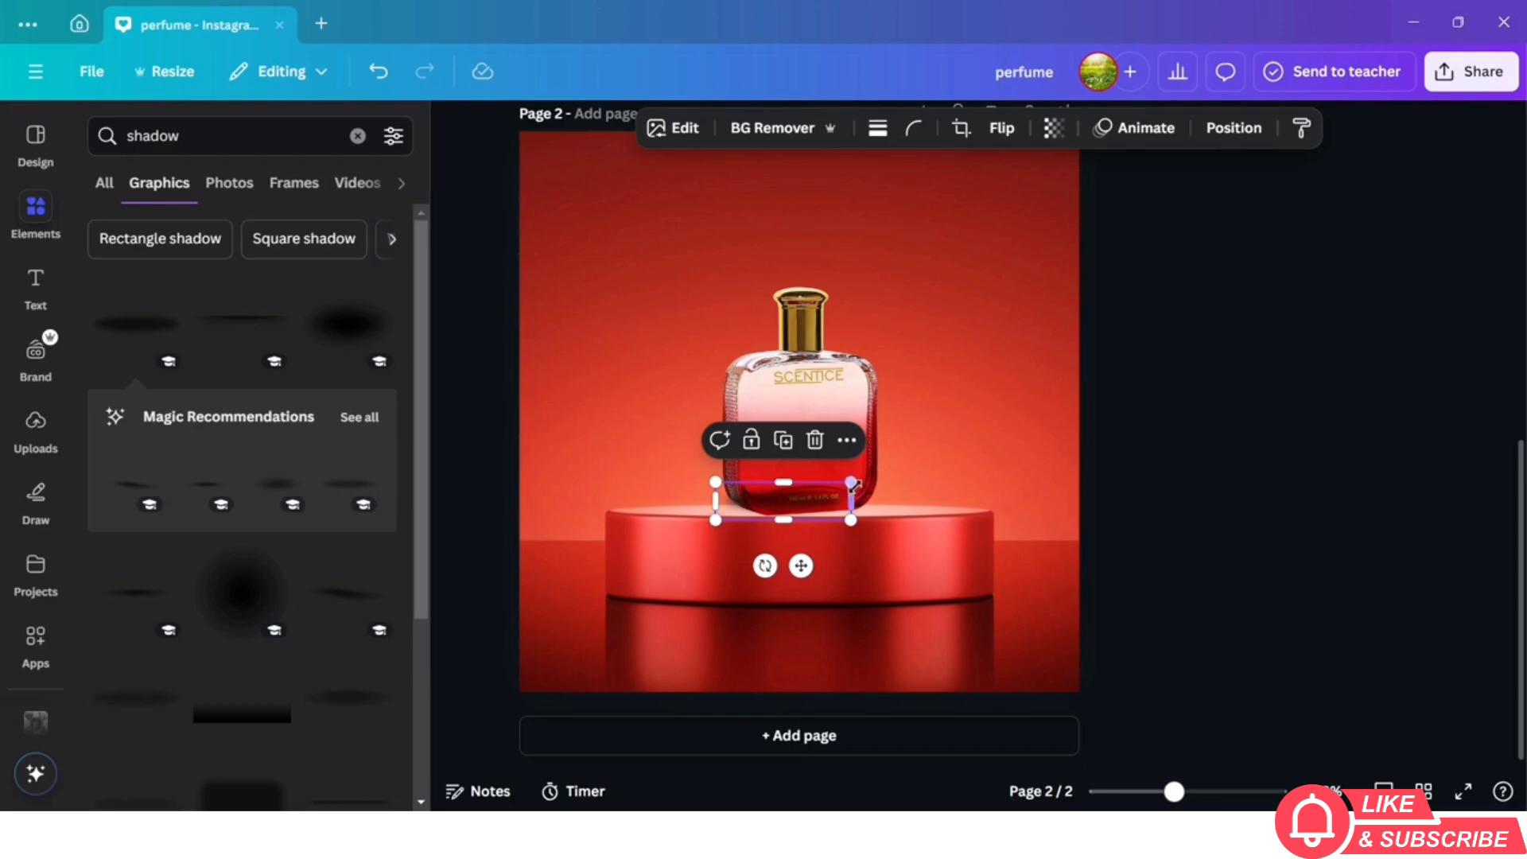
pyautogui.moveTo(853, 482); pyautogui.dragTo(902, 468)
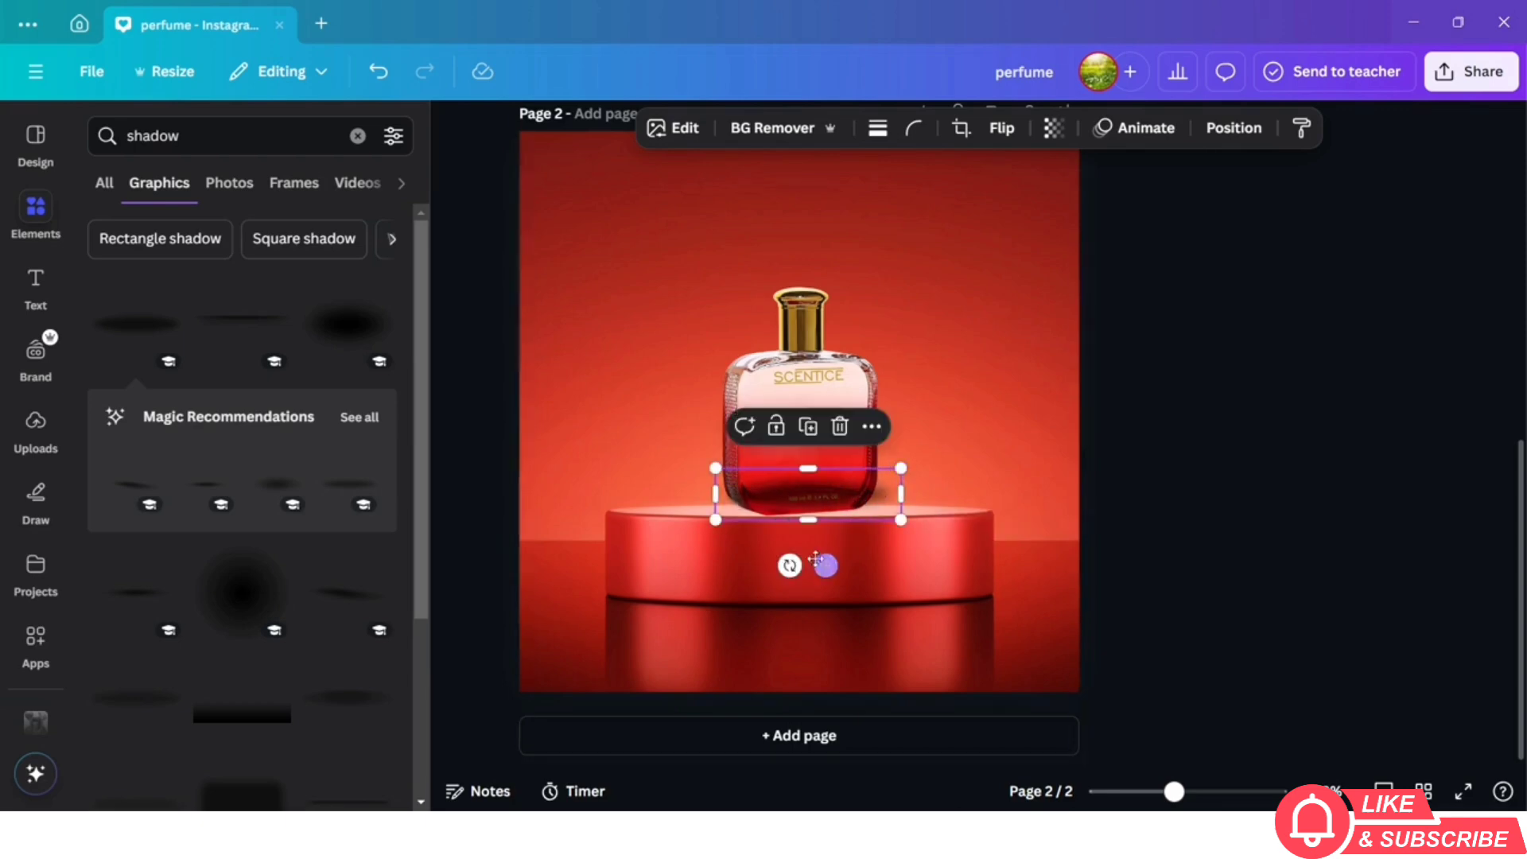
pyautogui.moveTo(788, 565); pyautogui.dragTo(843, 617)
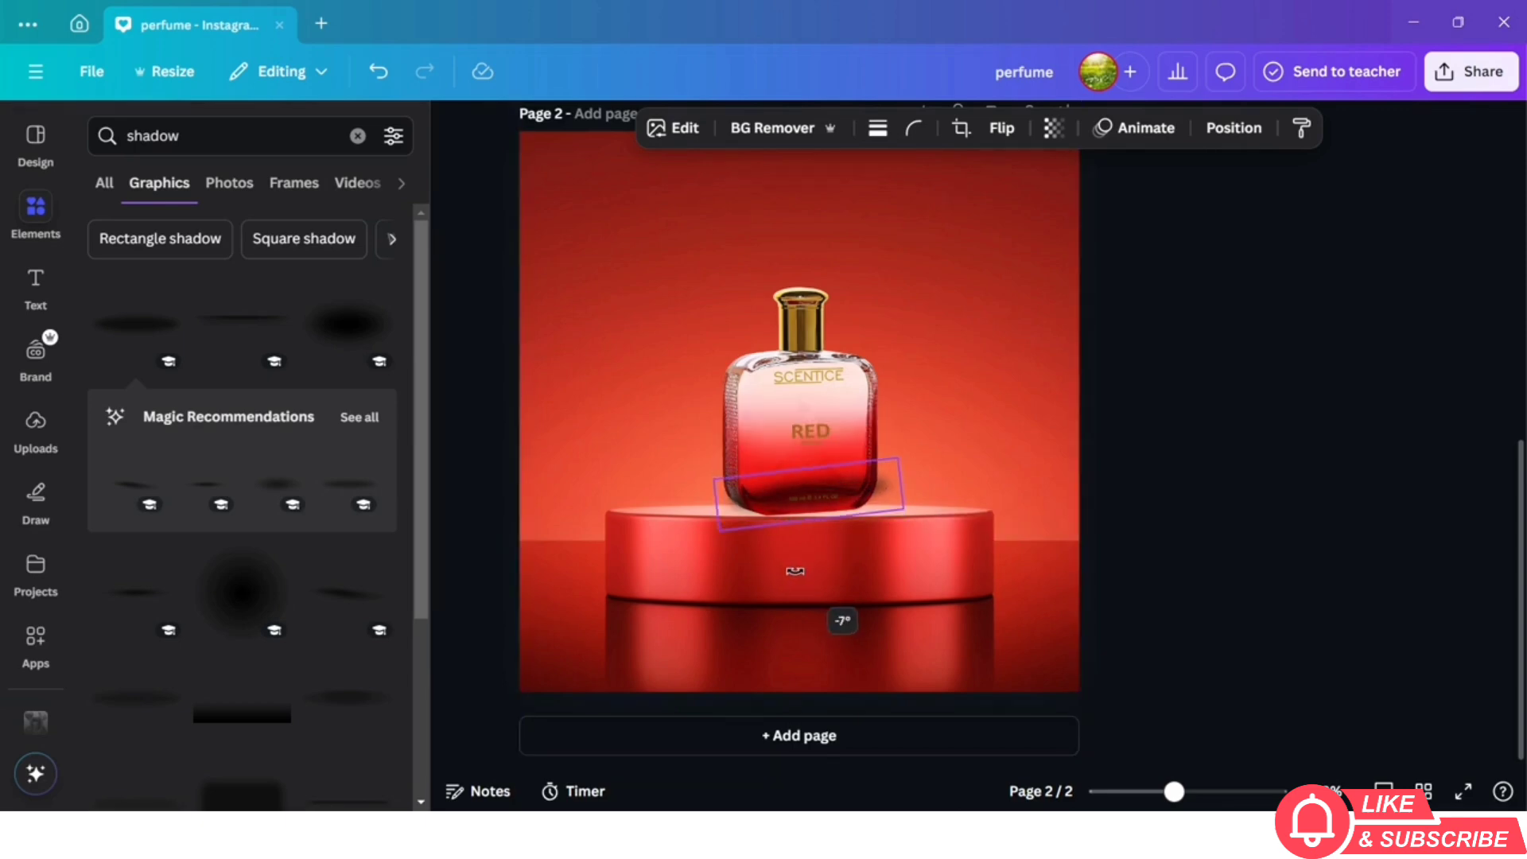
pyautogui.moveTo(834, 565); pyautogui.dragTo(836, 580)
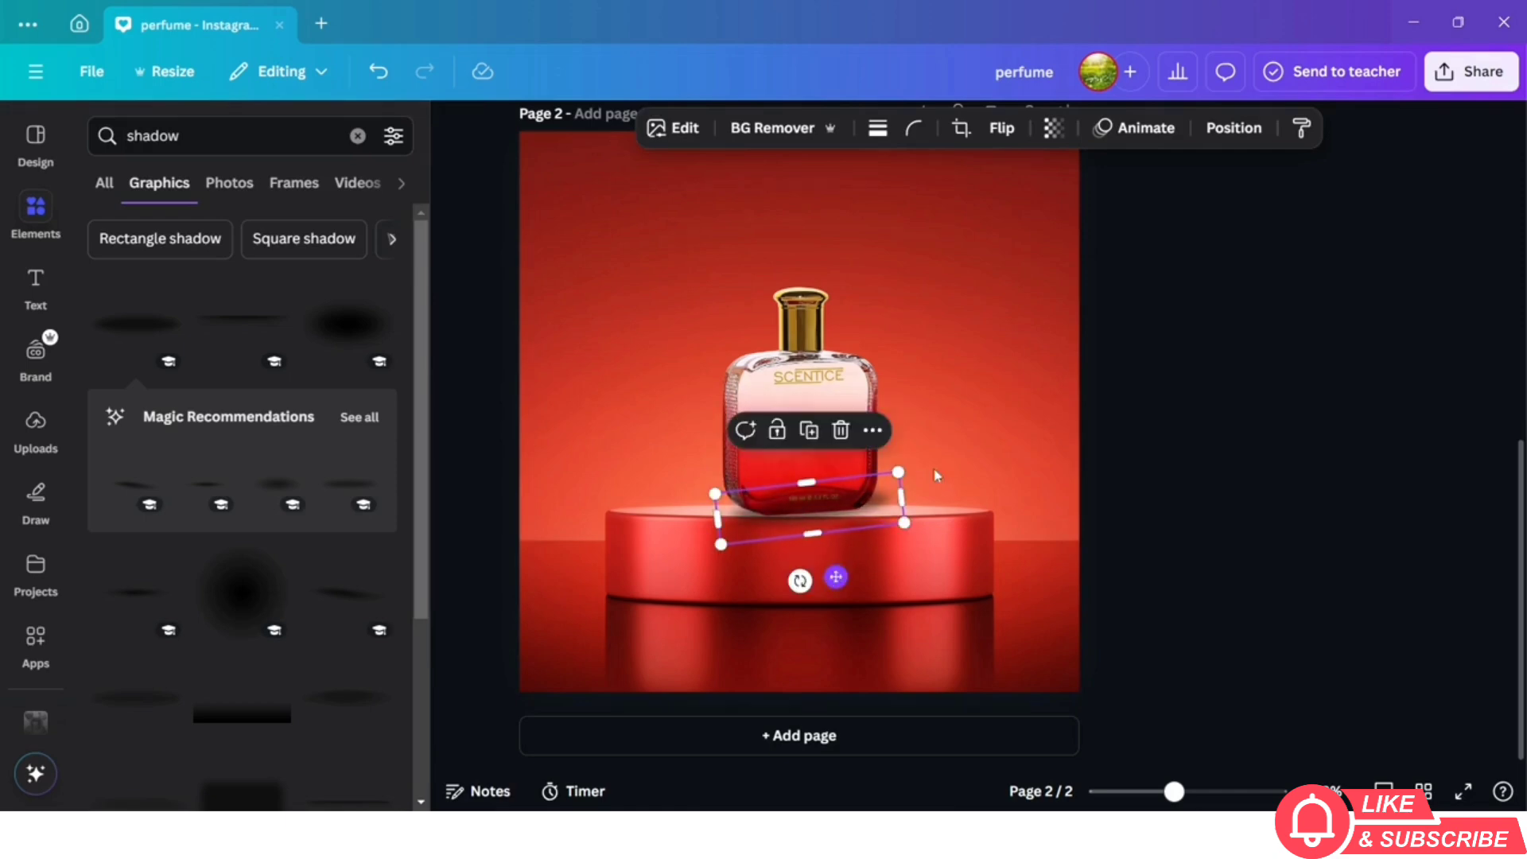
# Place the shadow layer beneath the perfume bottle layer, then shrink and shift it to fit under the bottle's base
pyautogui.click(1215, 142)
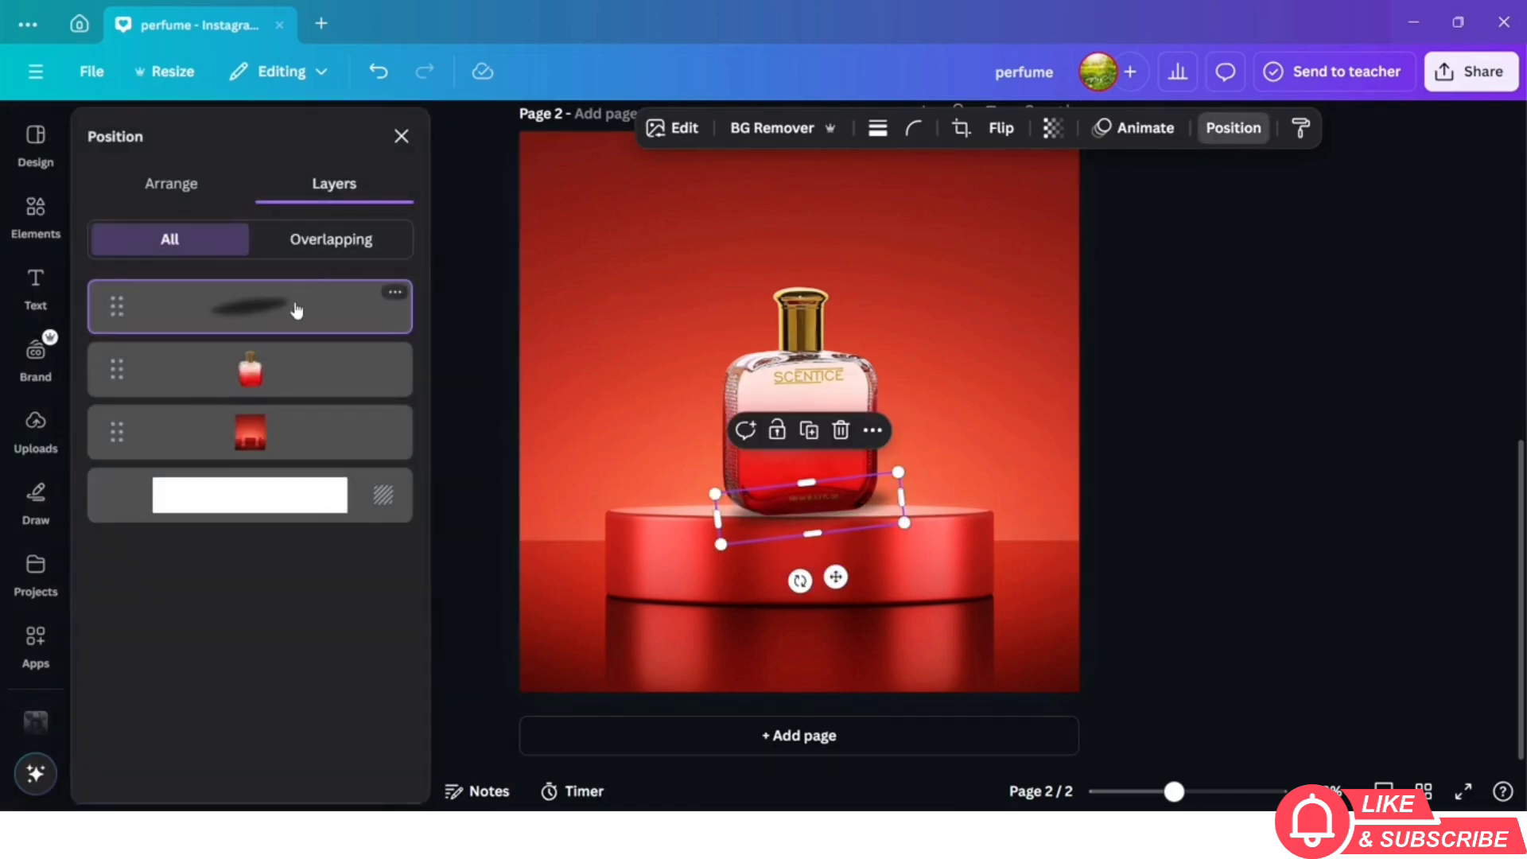
pyautogui.moveTo(294, 308); pyautogui.dragTo(312, 402)
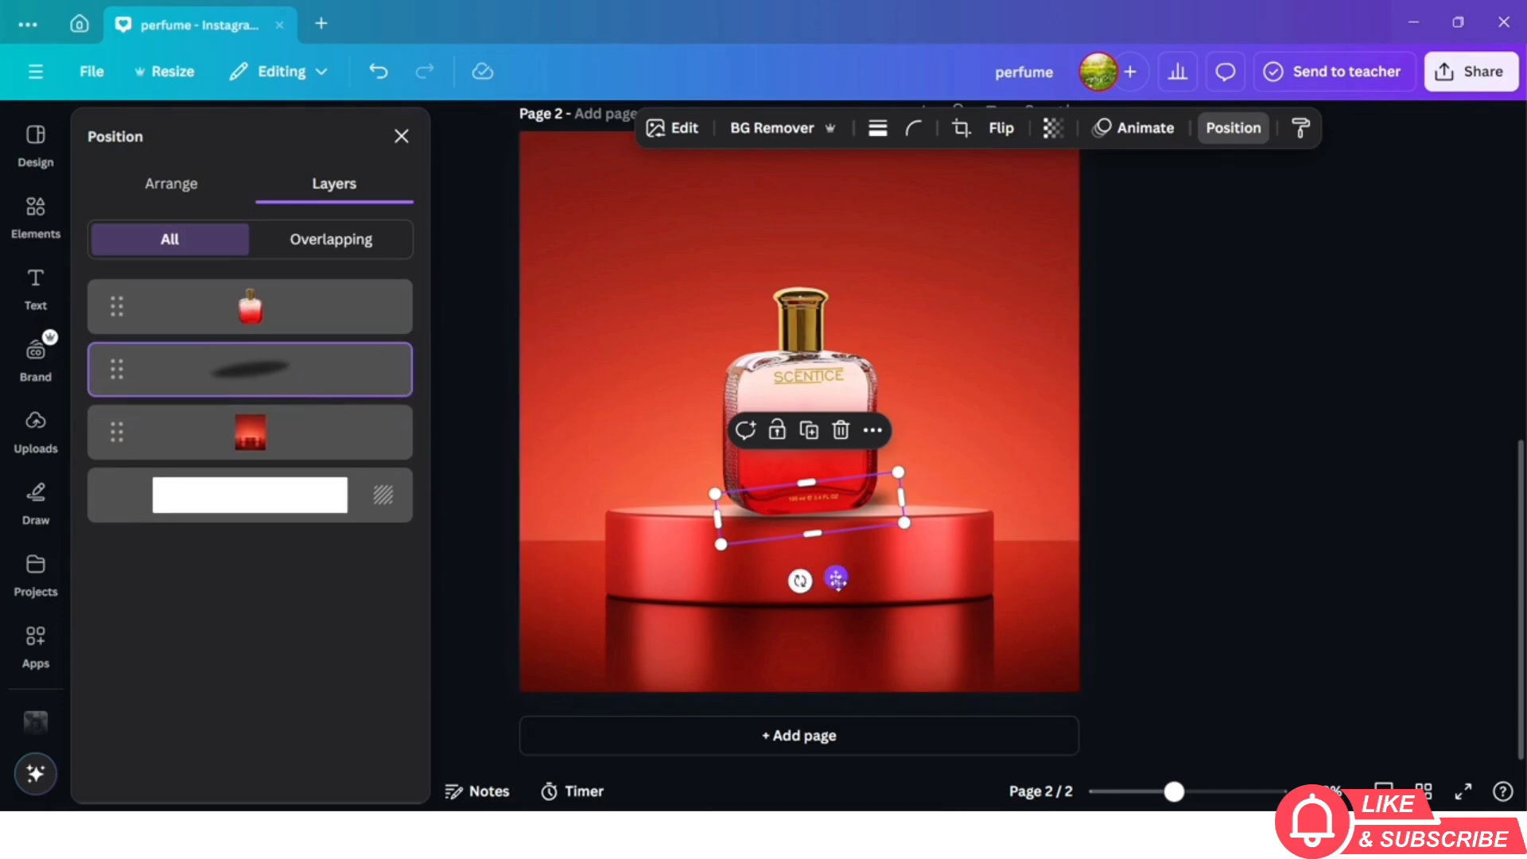
pyautogui.moveTo(835, 578)
pyautogui.mouseDown()
pyautogui.moveTo(812, 578)
pyautogui.moveTo(835, 578)
pyautogui.mouseUp()
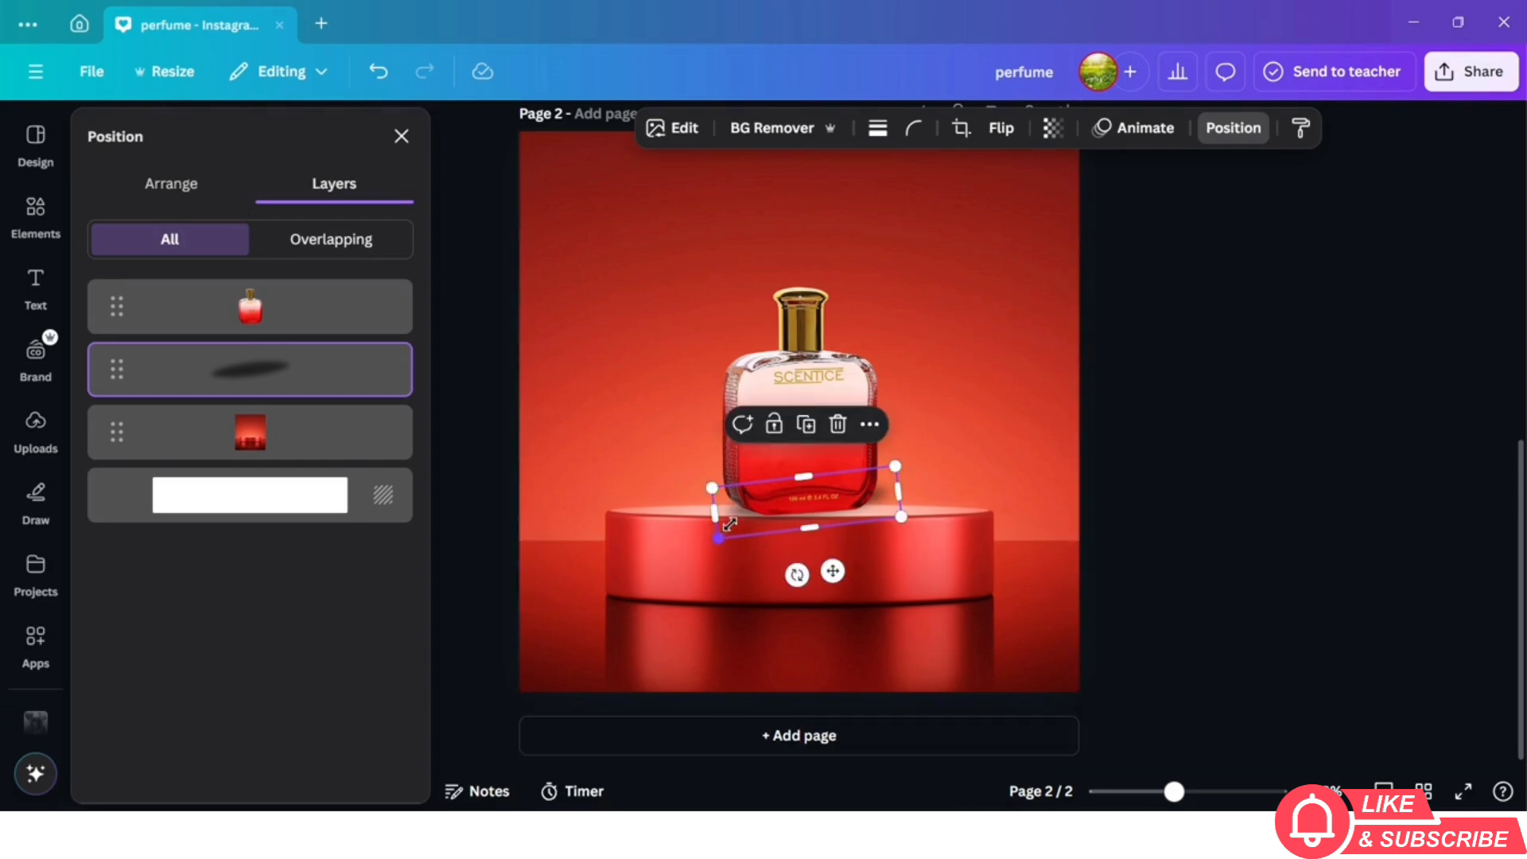
pyautogui.moveTo(729, 524); pyautogui.dragTo(754, 523)
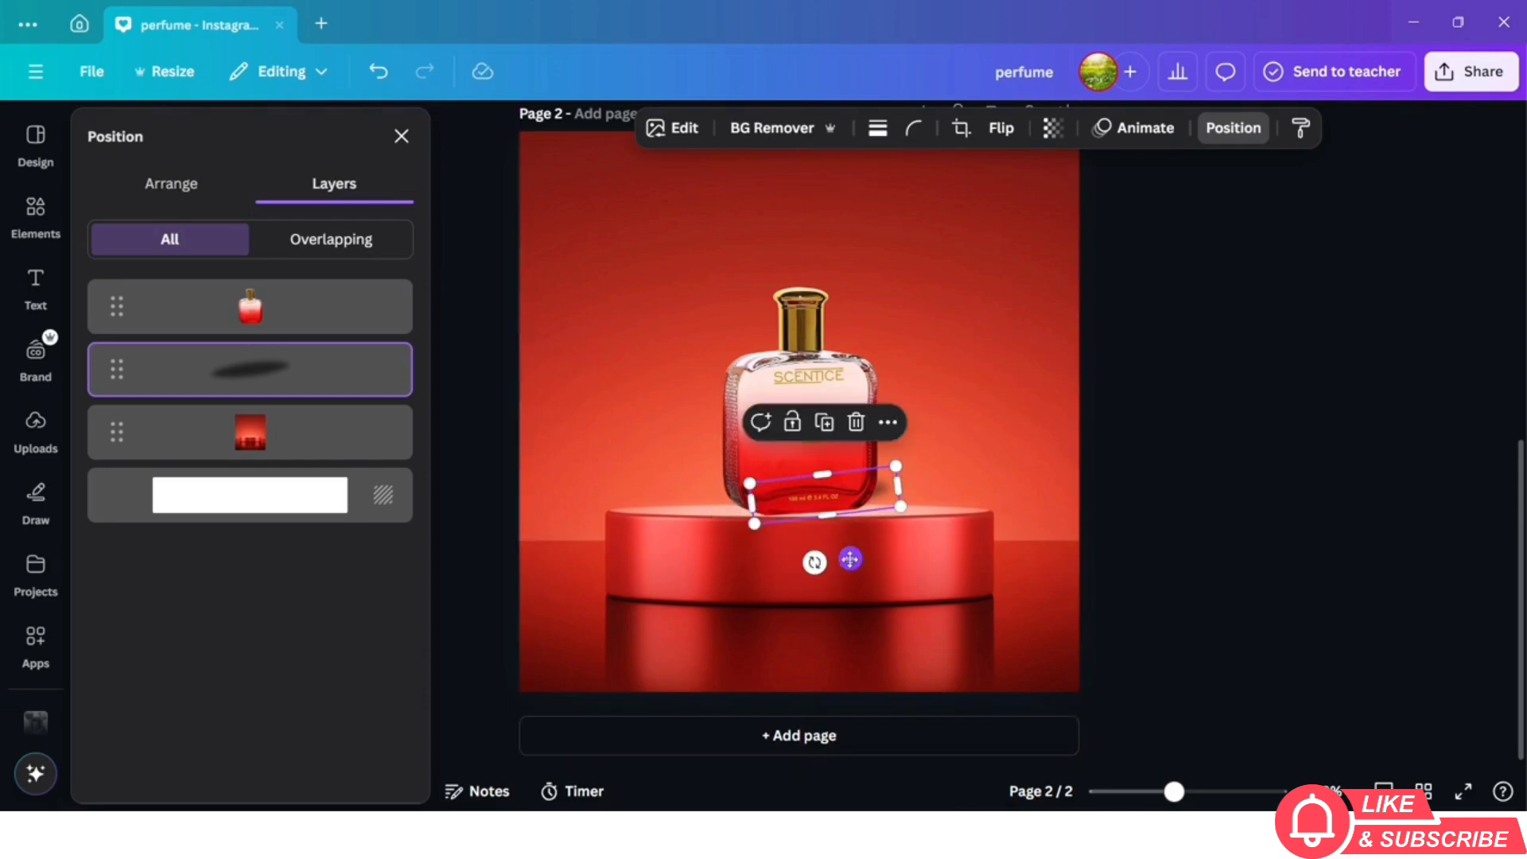
pyautogui.moveTo(851, 559)
pyautogui.mouseDown()
pyautogui.moveTo(815, 576)
pyautogui.moveTo(832, 572)
pyautogui.mouseUp()
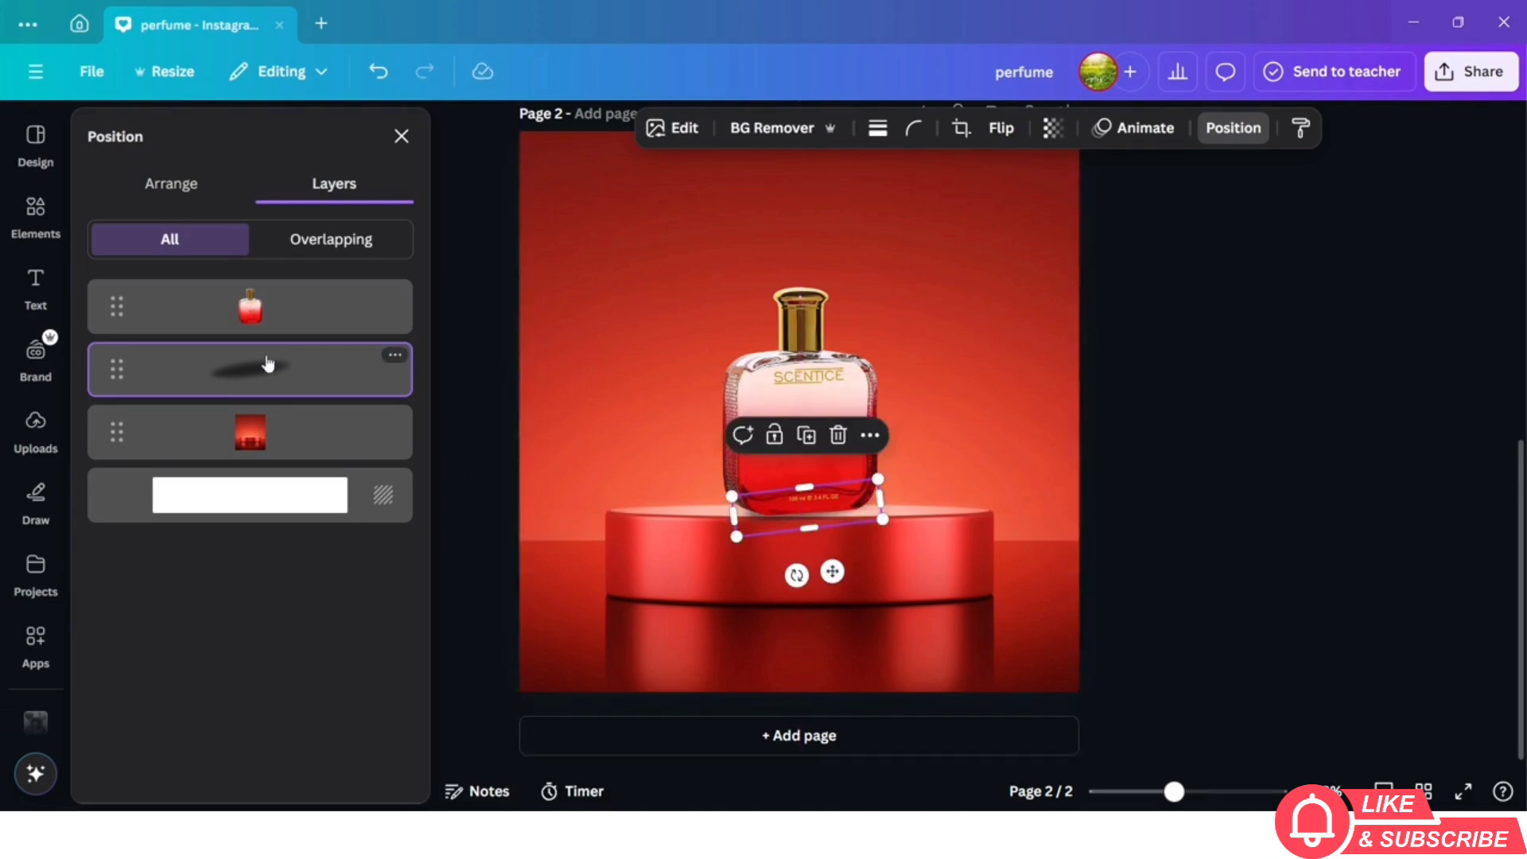
# Search the elements for "bubbles" graphics and place the single transparent bubble on the page beside the bottle's cap
pyautogui.click(36, 208)
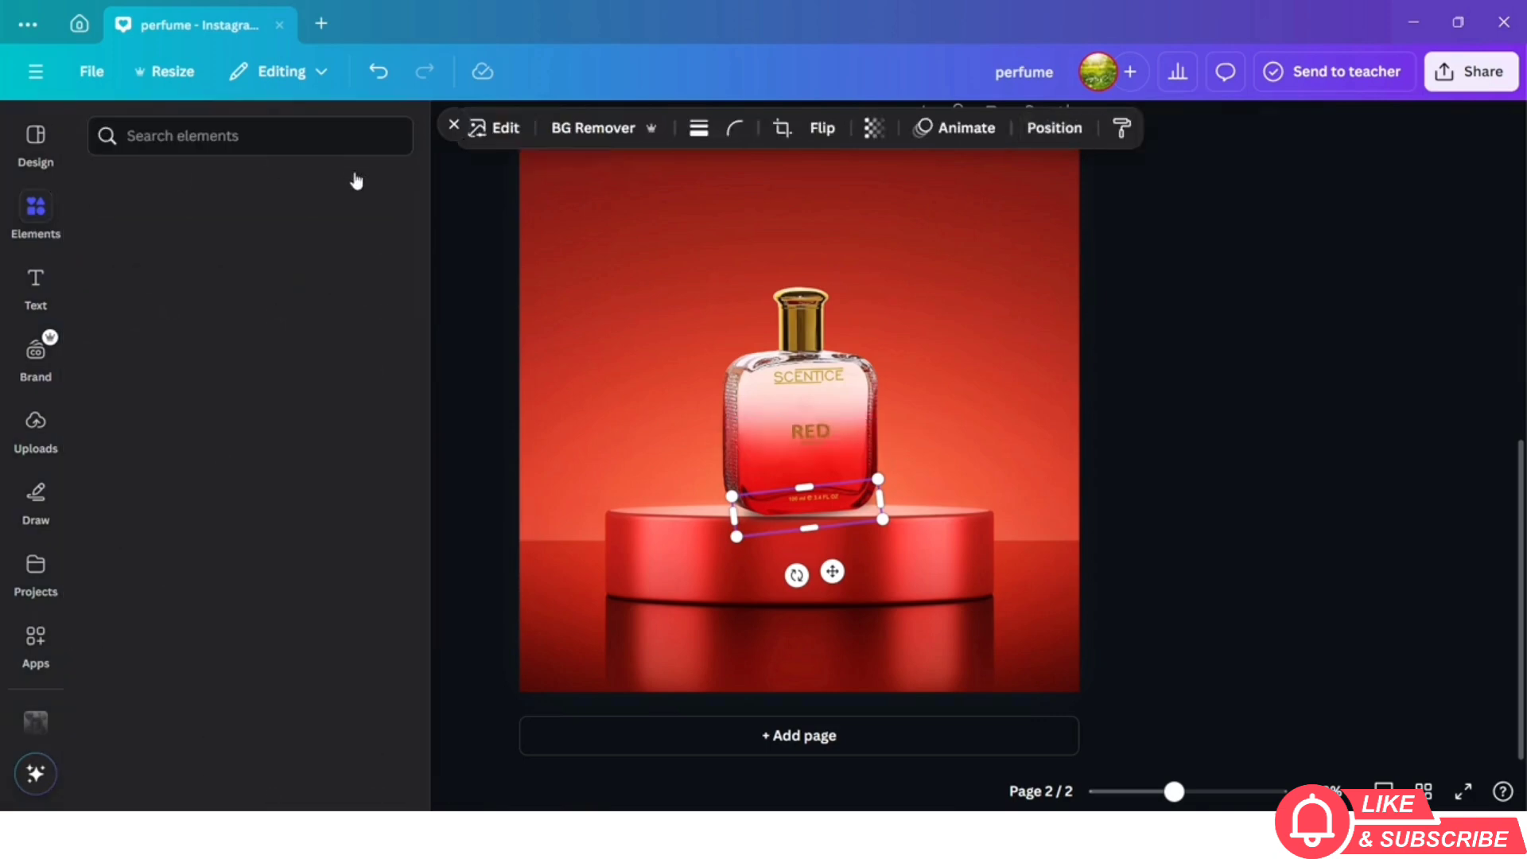
pyautogui.click(349, 143)
pyautogui.write('b')
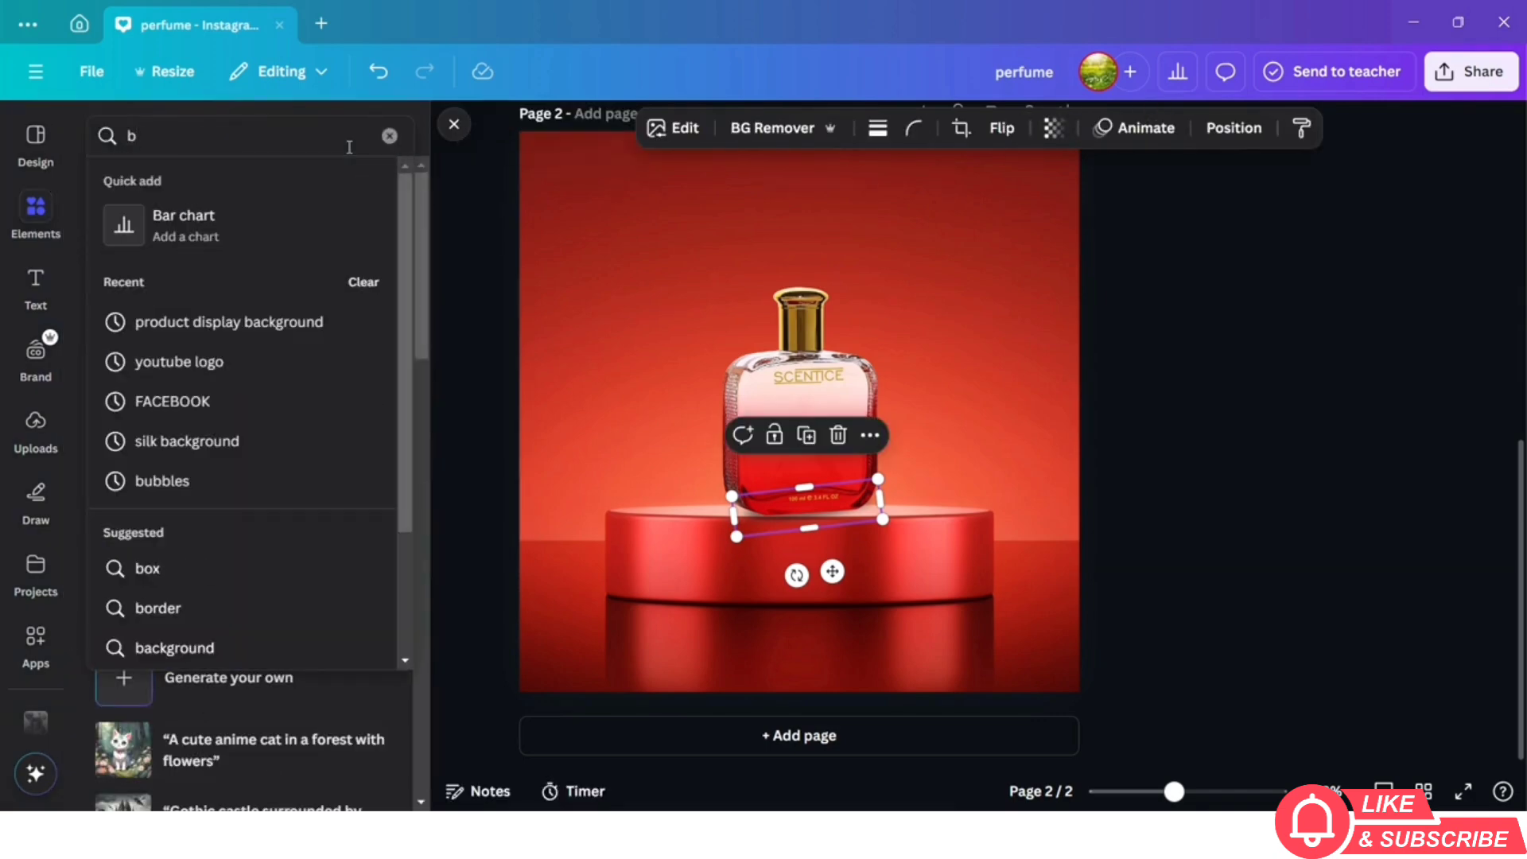
pyautogui.write('ubble')
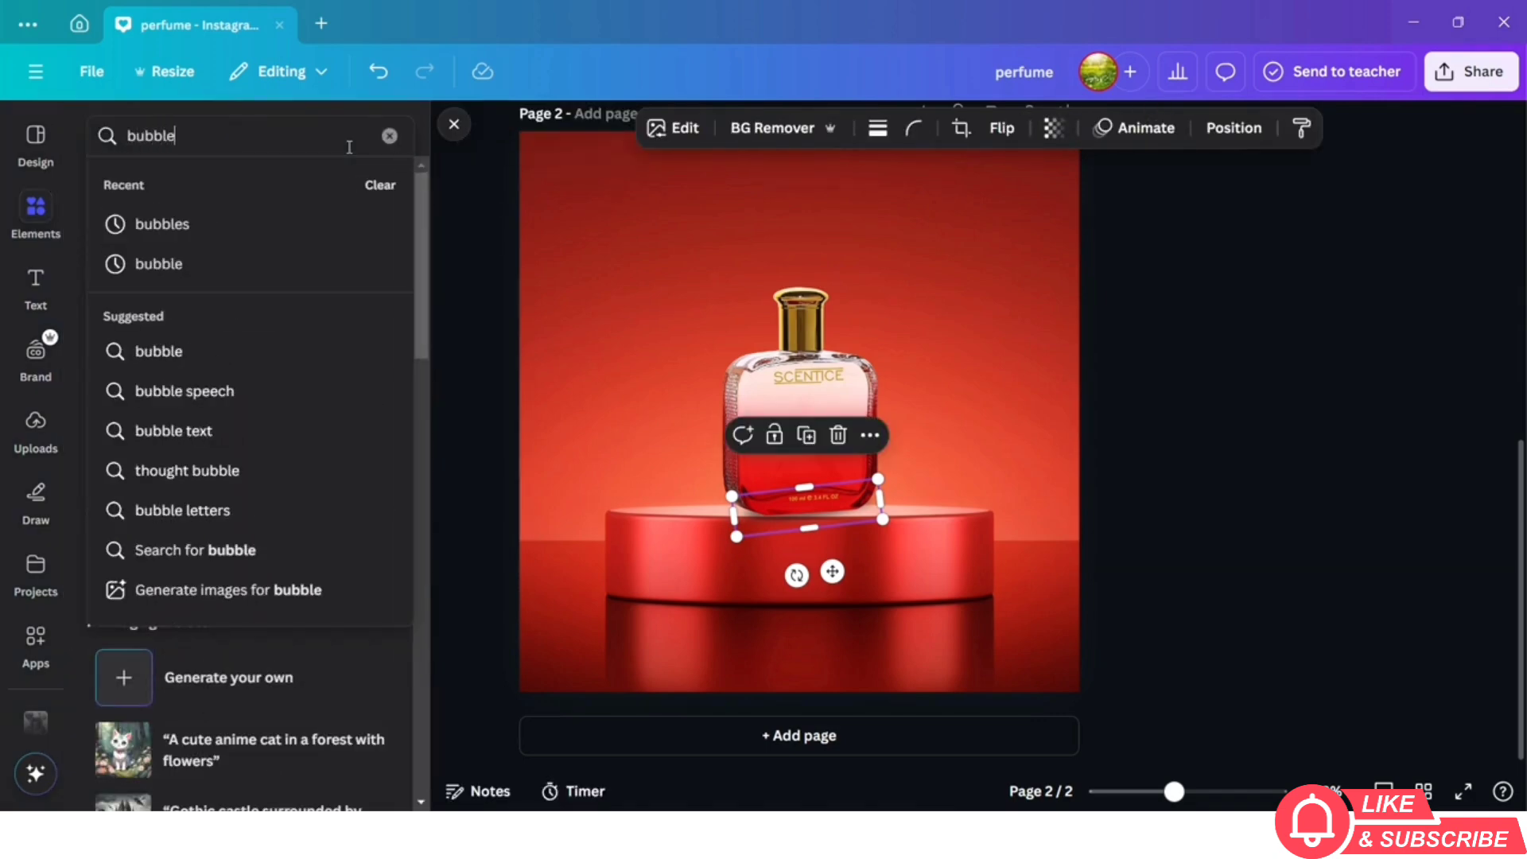
pyautogui.write('s')
pyautogui.press('Return')
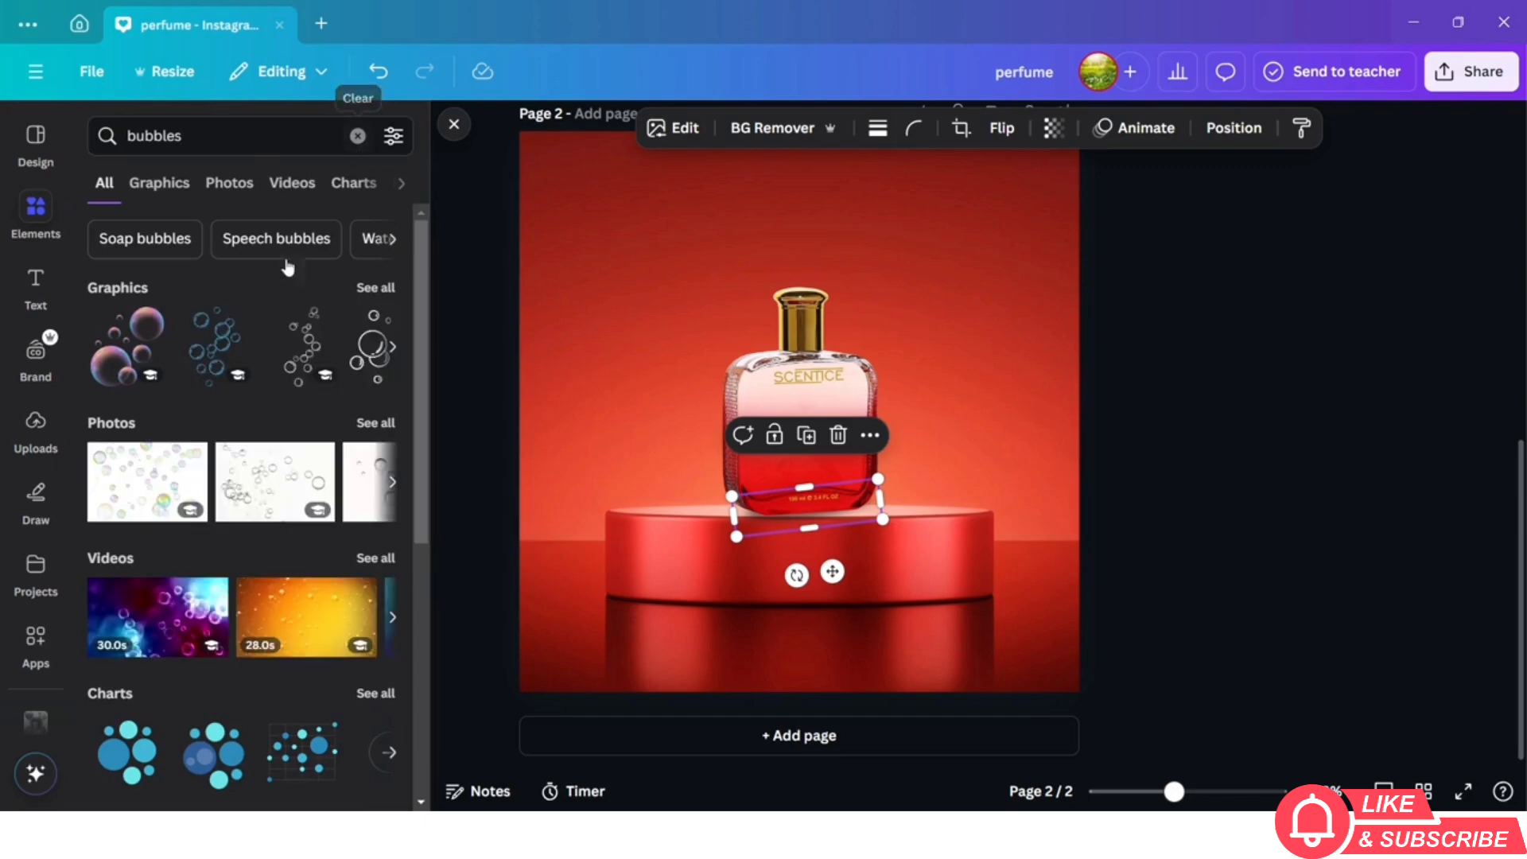
pyautogui.click(371, 287)
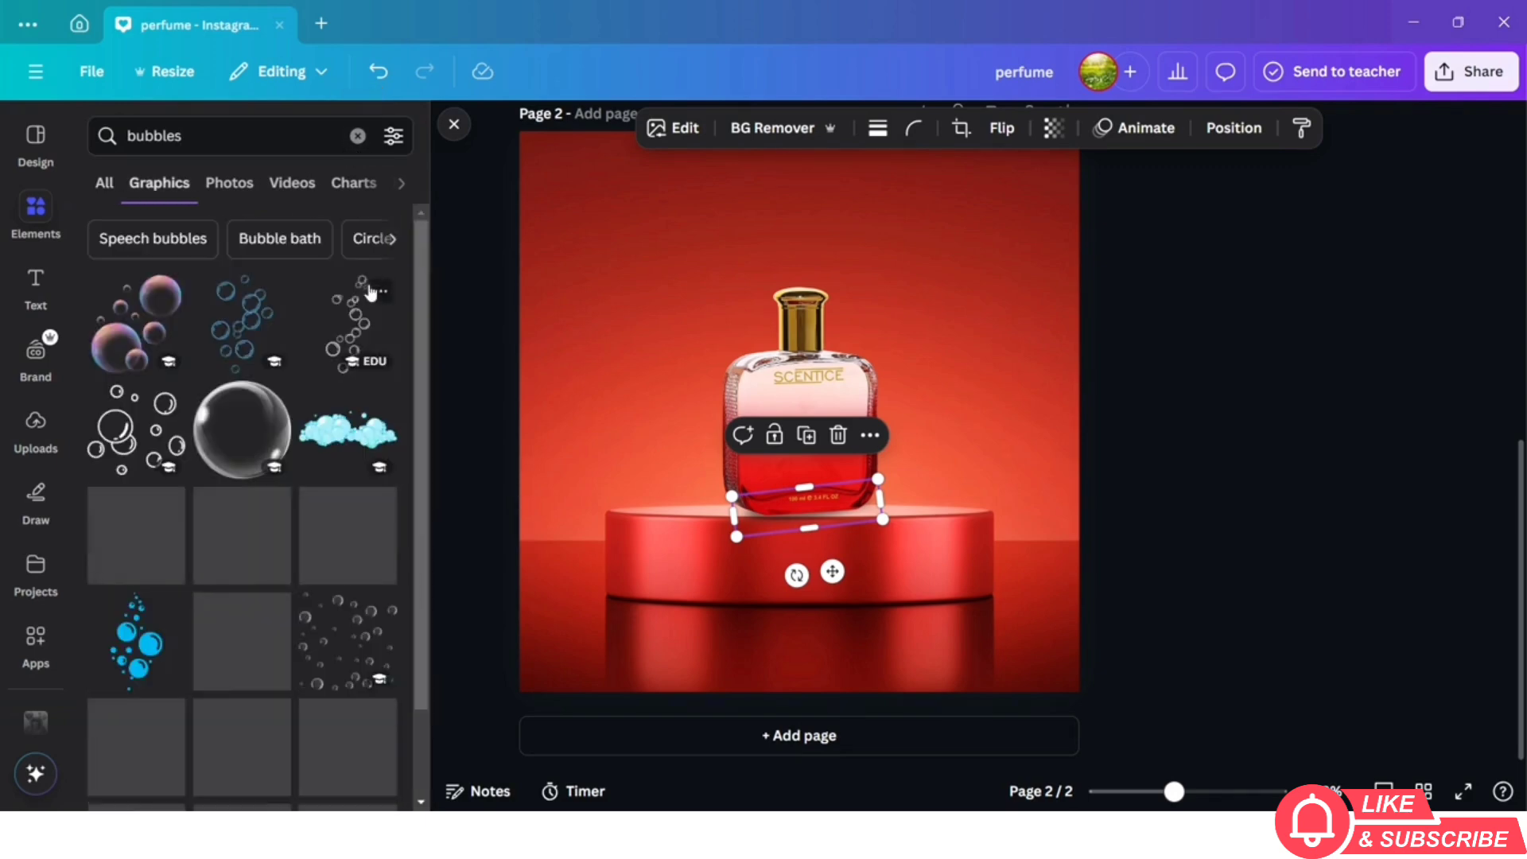
pyautogui.moveTo(232, 432); pyautogui.dragTo(598, 331)
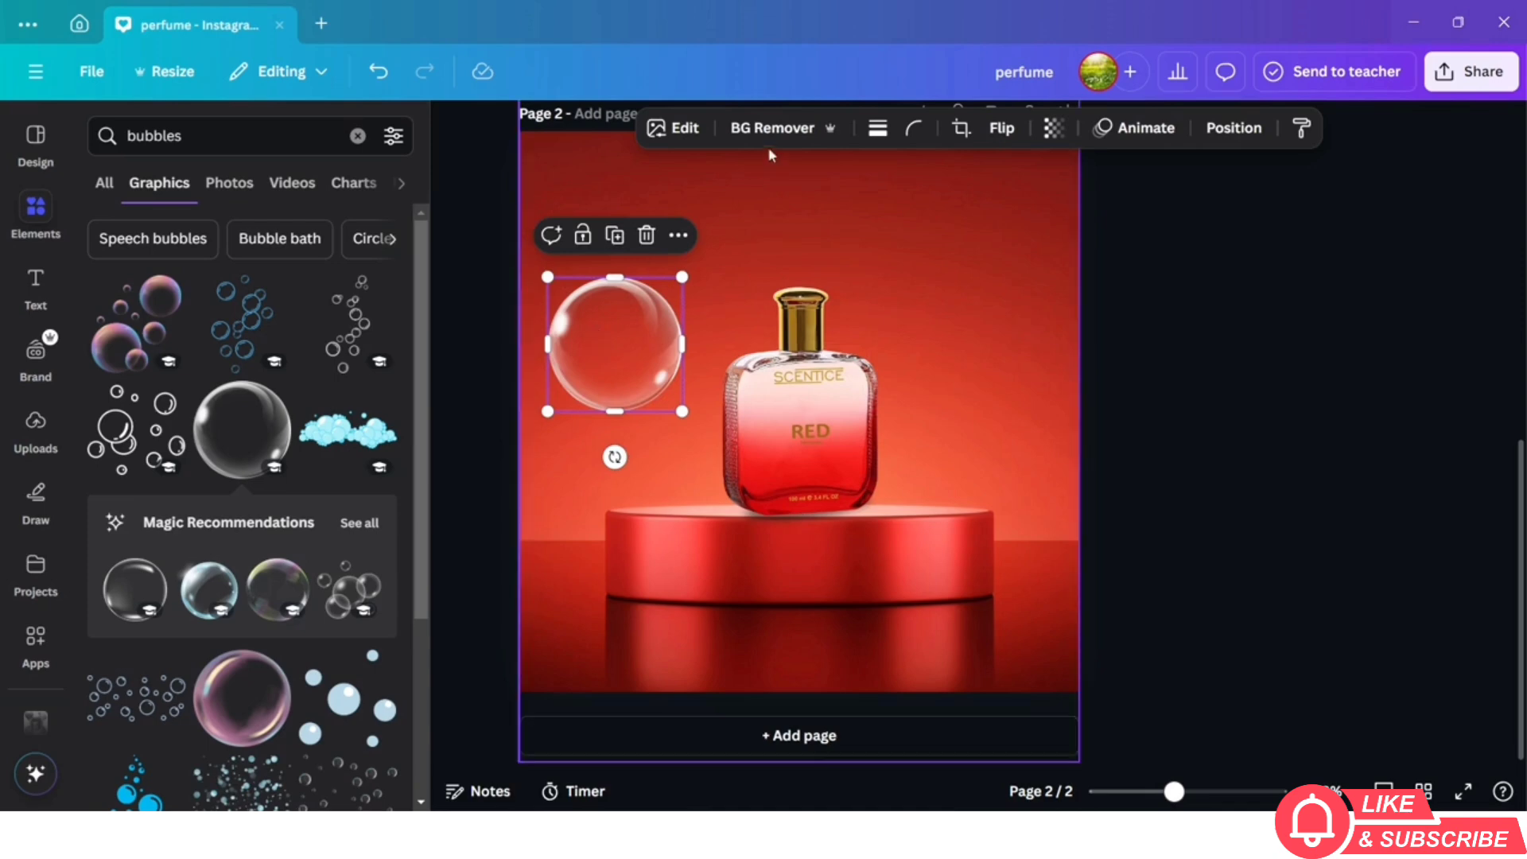
# Apply the Fuchsia duotone effect to the bubble
pyautogui.click(682, 128)
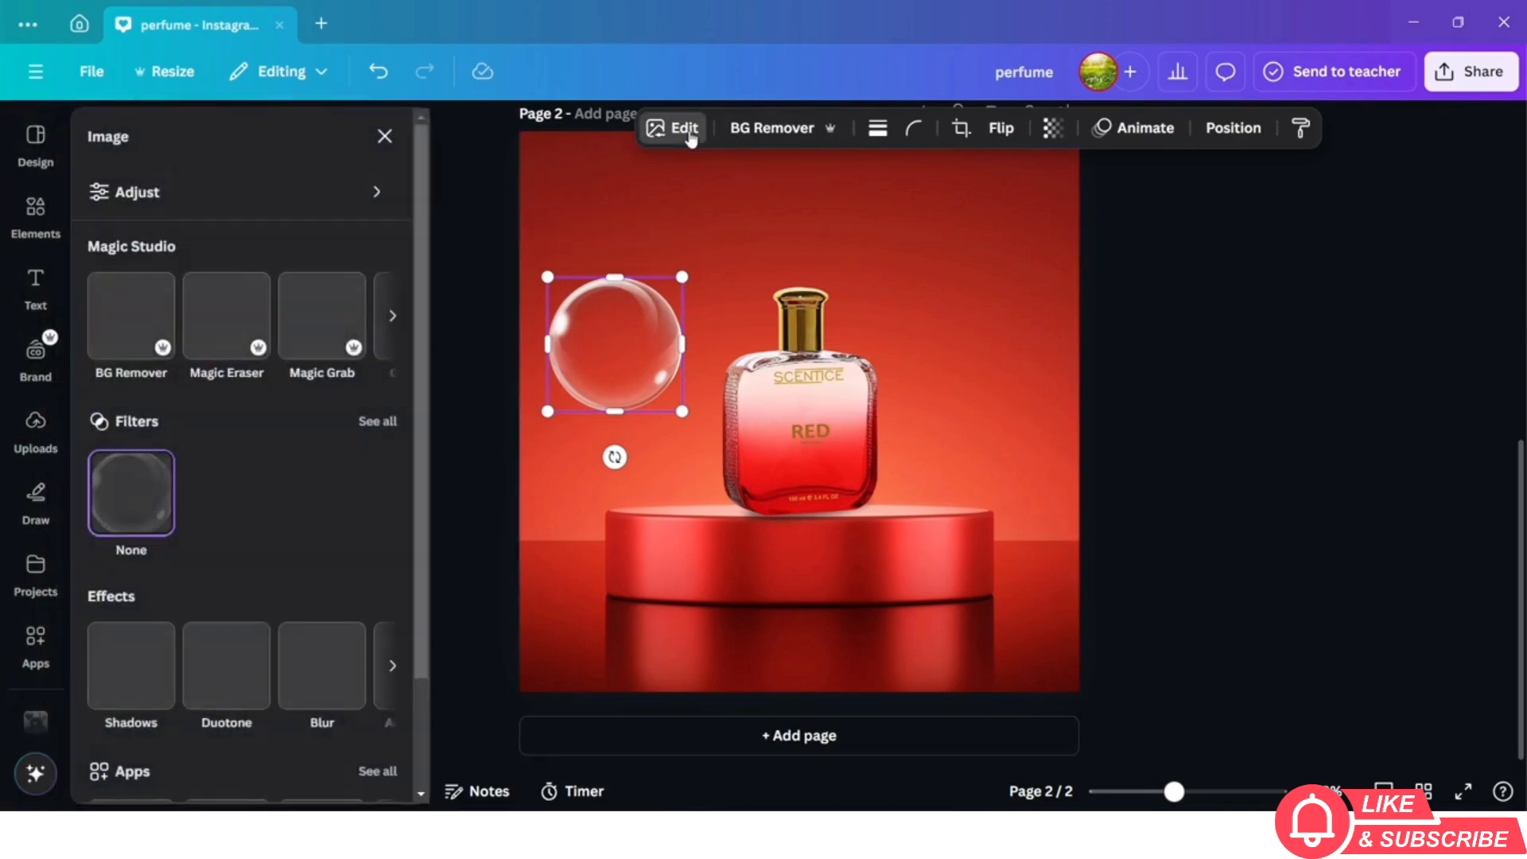
pyautogui.click(682, 128)
pyautogui.click(683, 128)
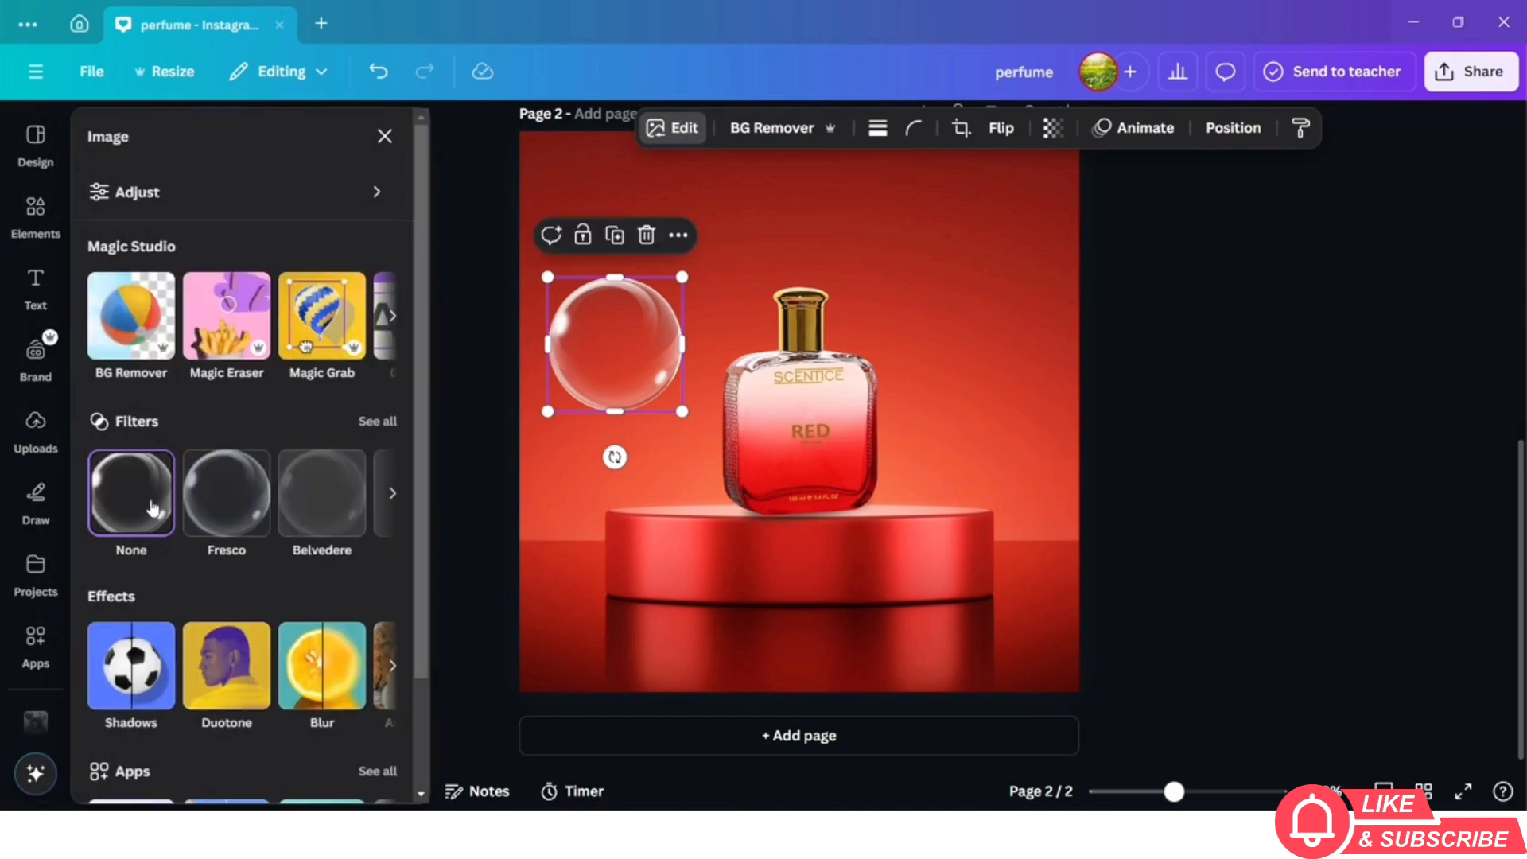
pyautogui.click(213, 687)
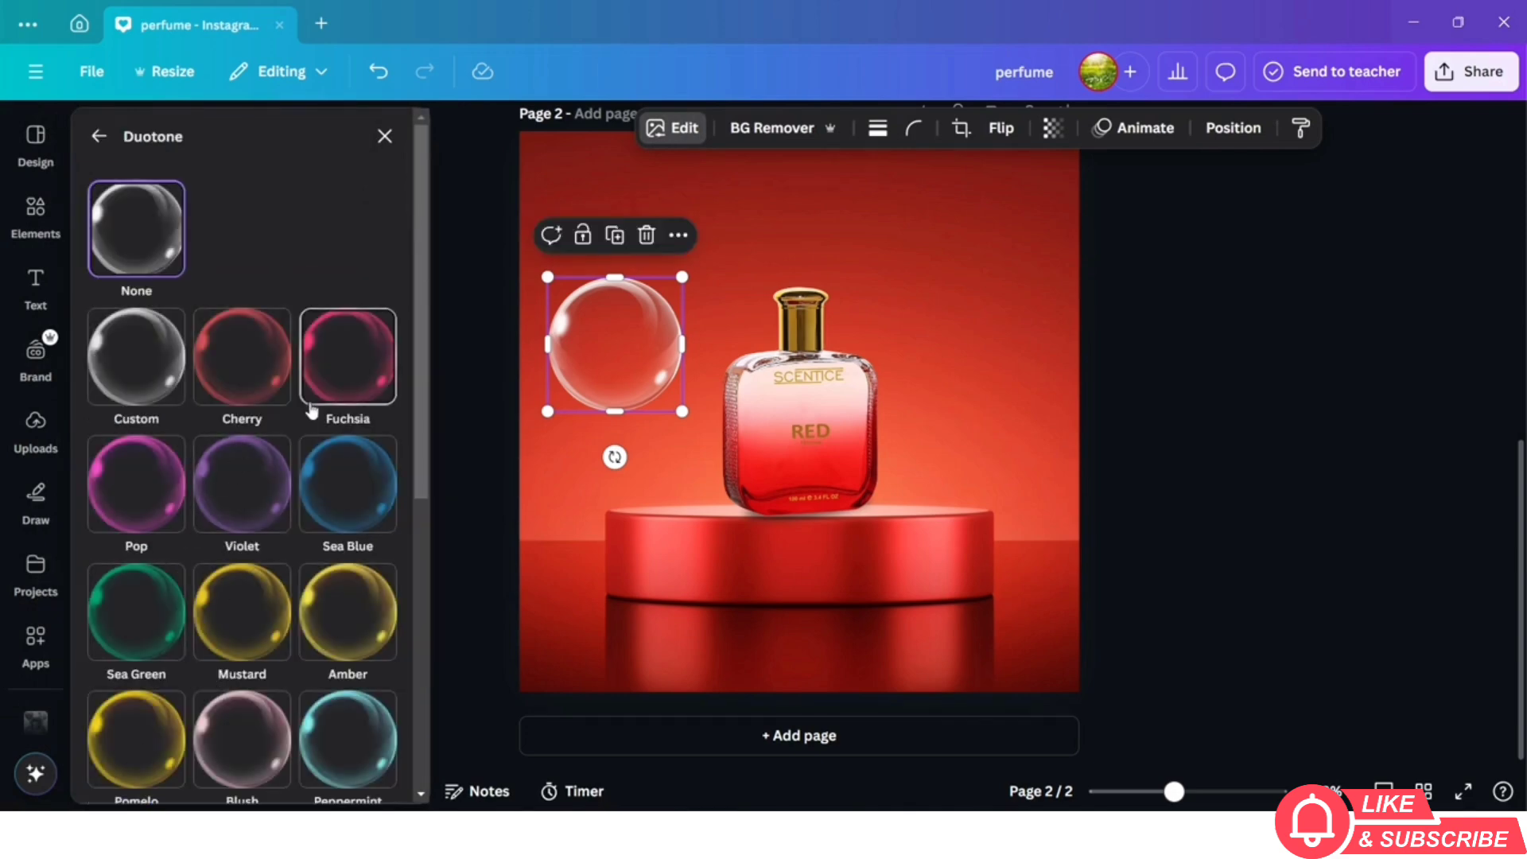
pyautogui.click(350, 367)
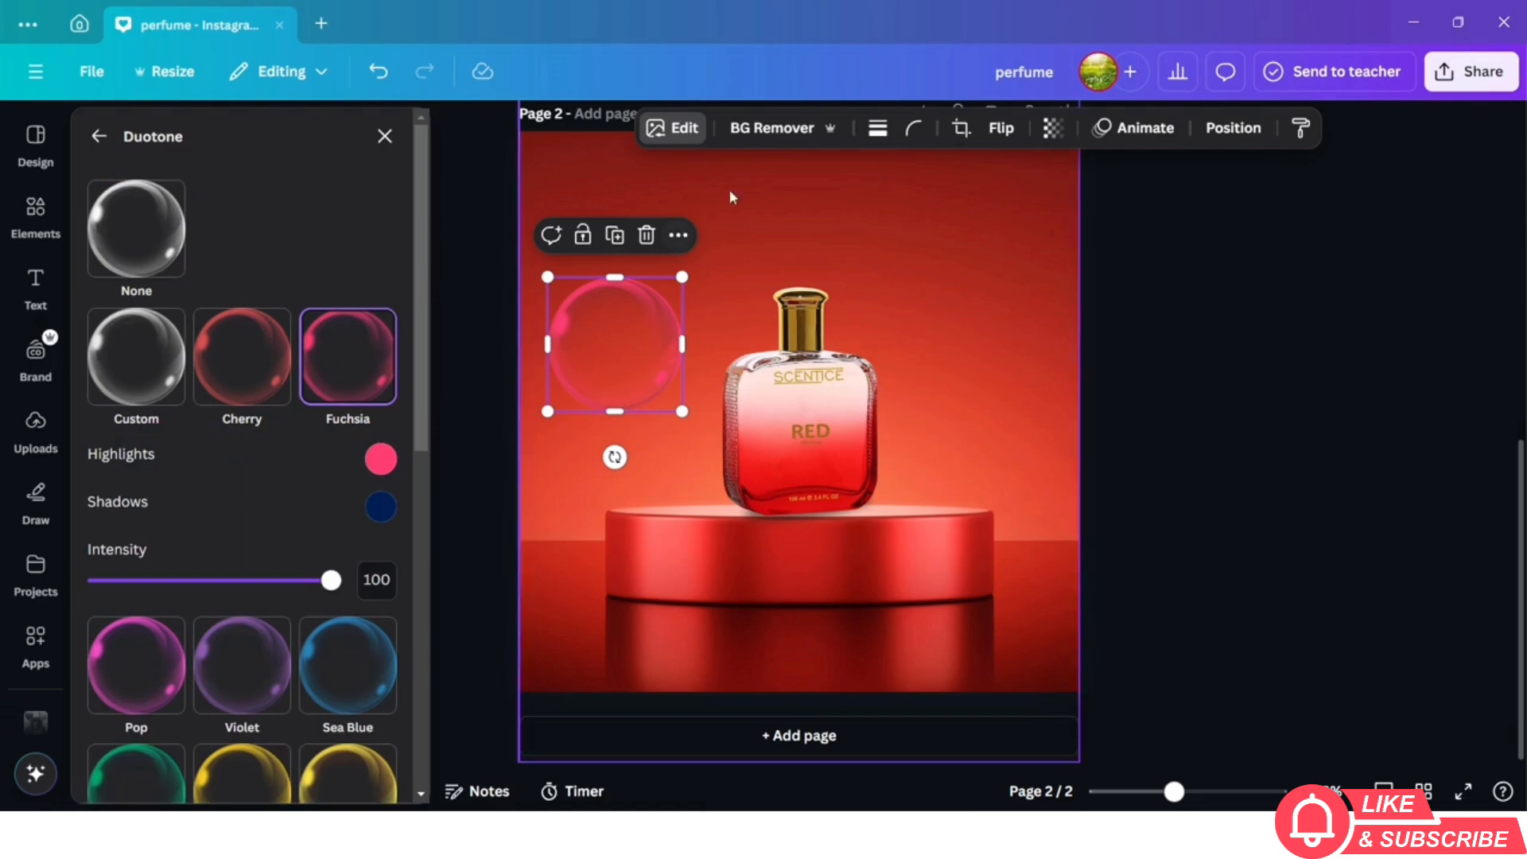
# Set the bubble's transparency to 61
pyautogui.click(1052, 129)
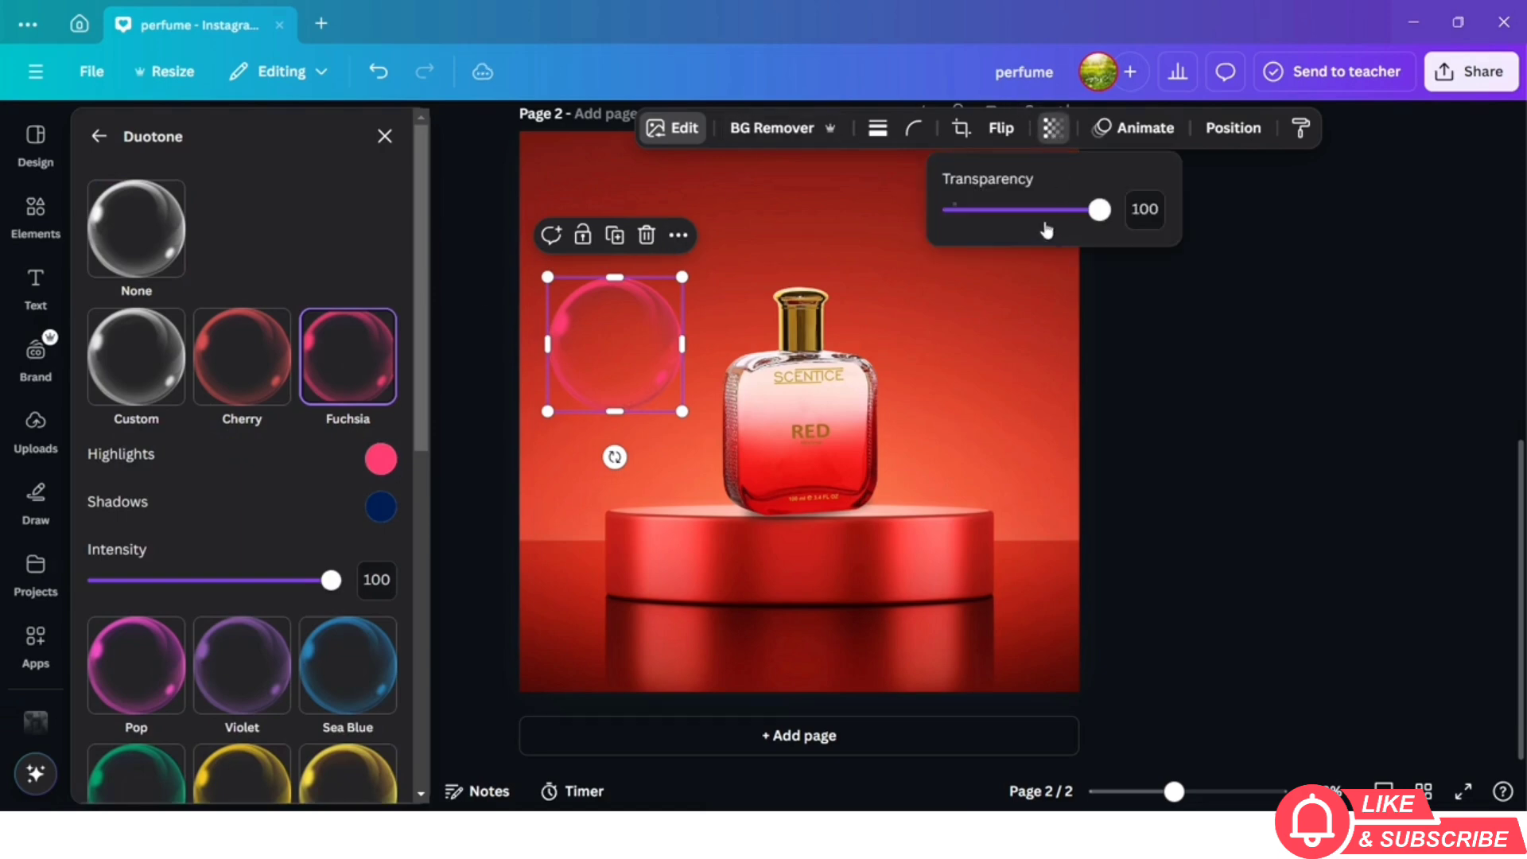
pyautogui.click(1034, 212)
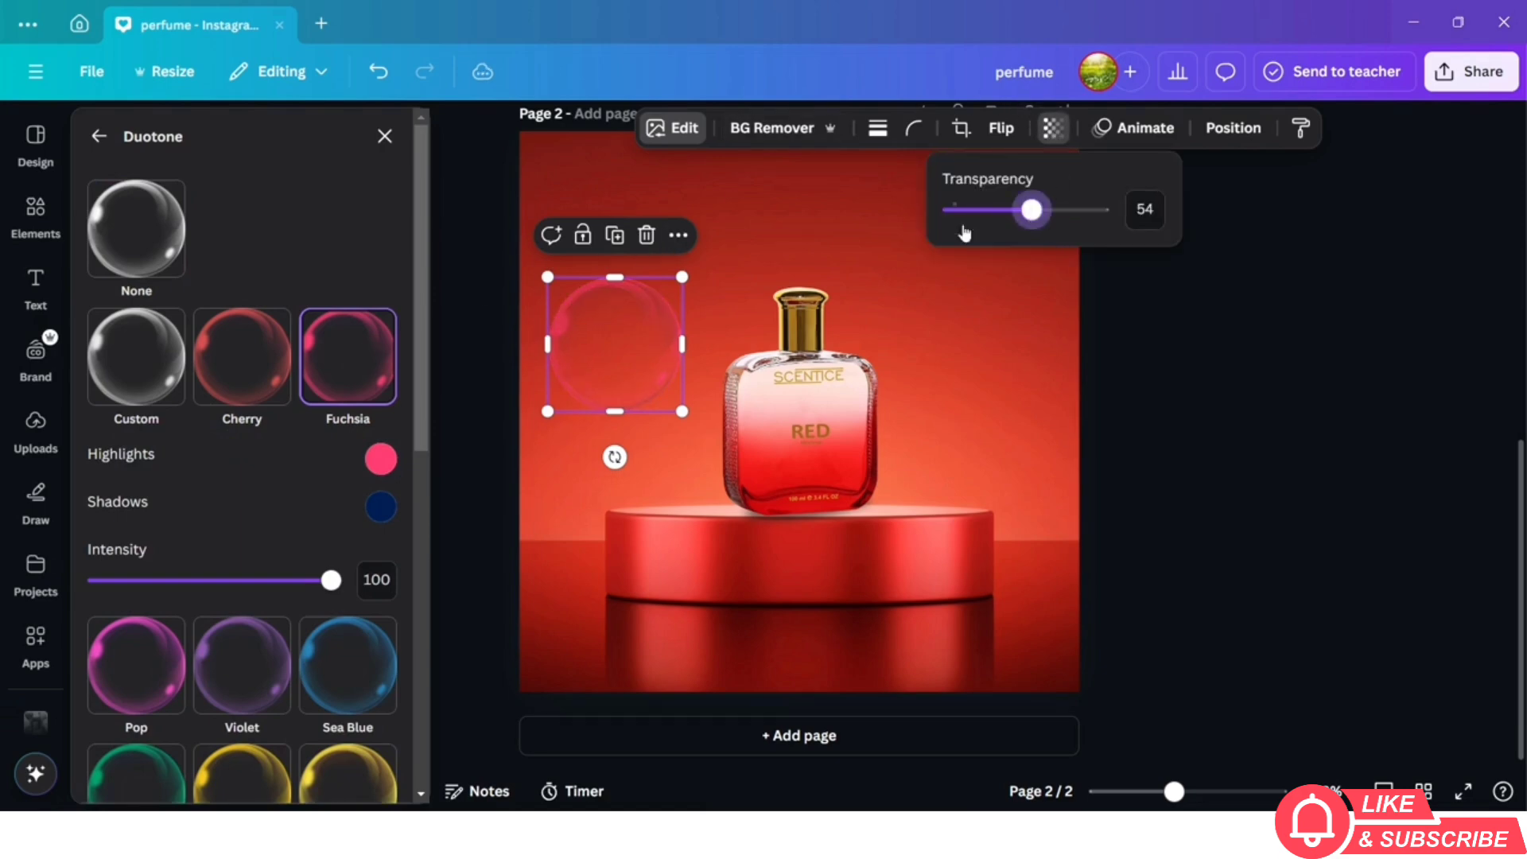
pyautogui.moveTo(1031, 210); pyautogui.dragTo(1042, 210)
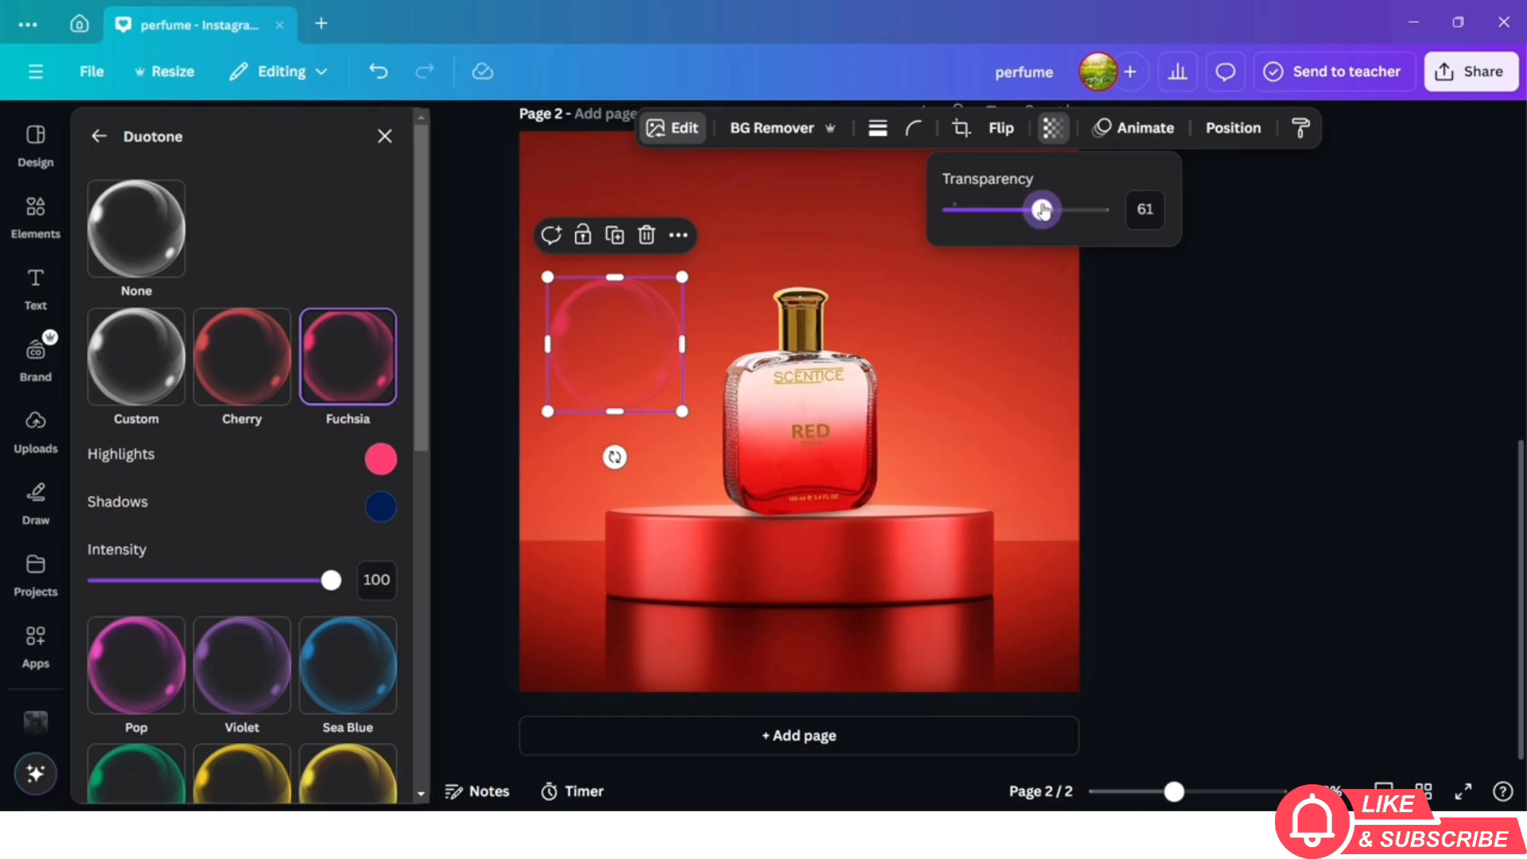
# Duplicate the bubble and arrange the copies partly off the page at both upper corners, the lower-left corner and the lower-right edge
pyautogui.moveTo(587, 344); pyautogui.dragTo(1071, 190)
pyautogui.click(540, 277)
pyautogui.click(1072, 168)
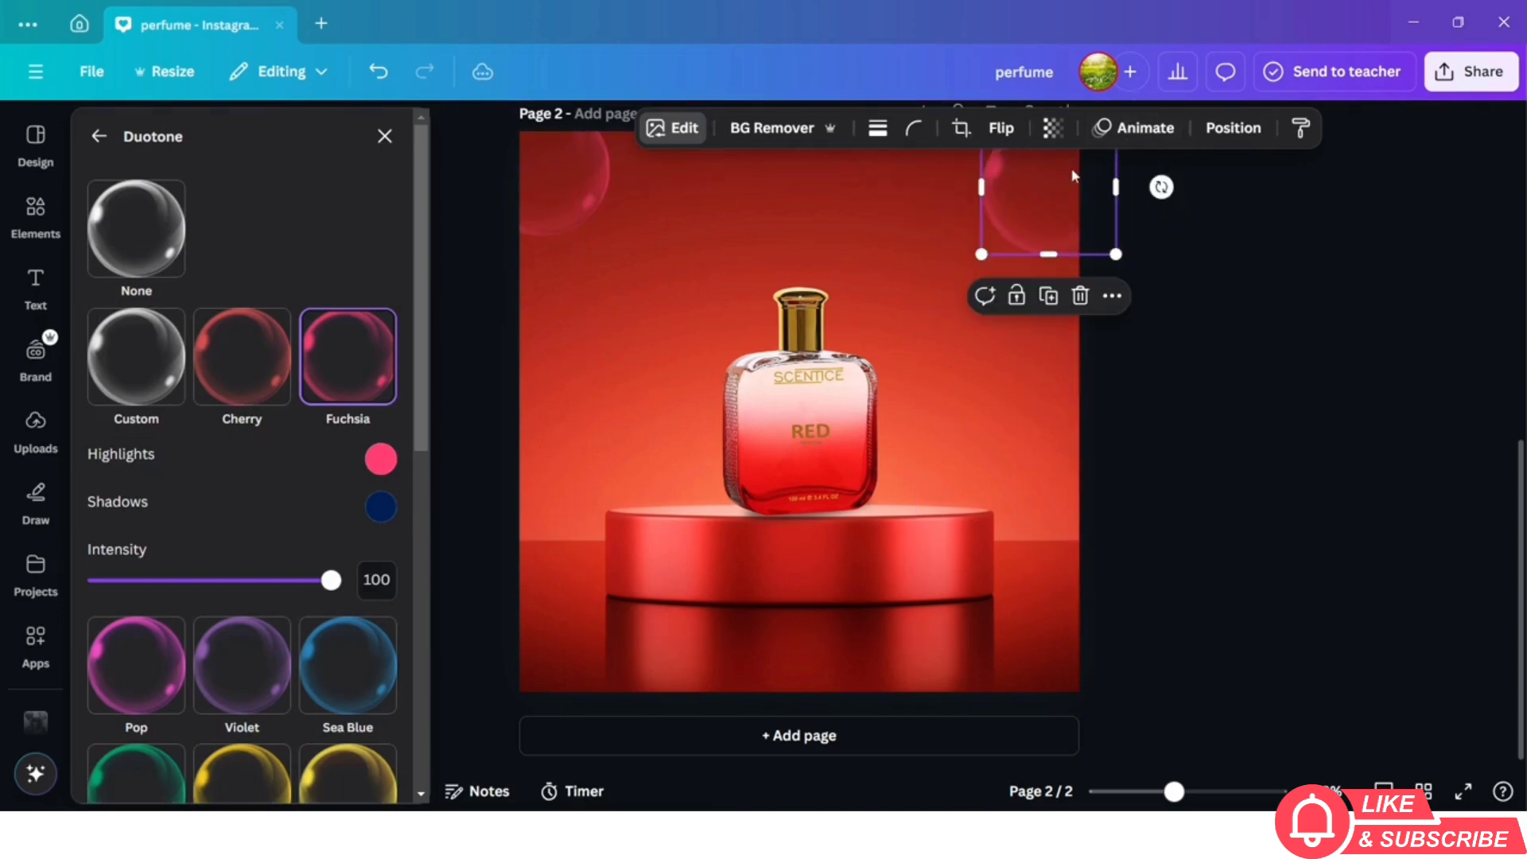
pyautogui.moveTo(585, 179); pyautogui.dragTo(572, 159)
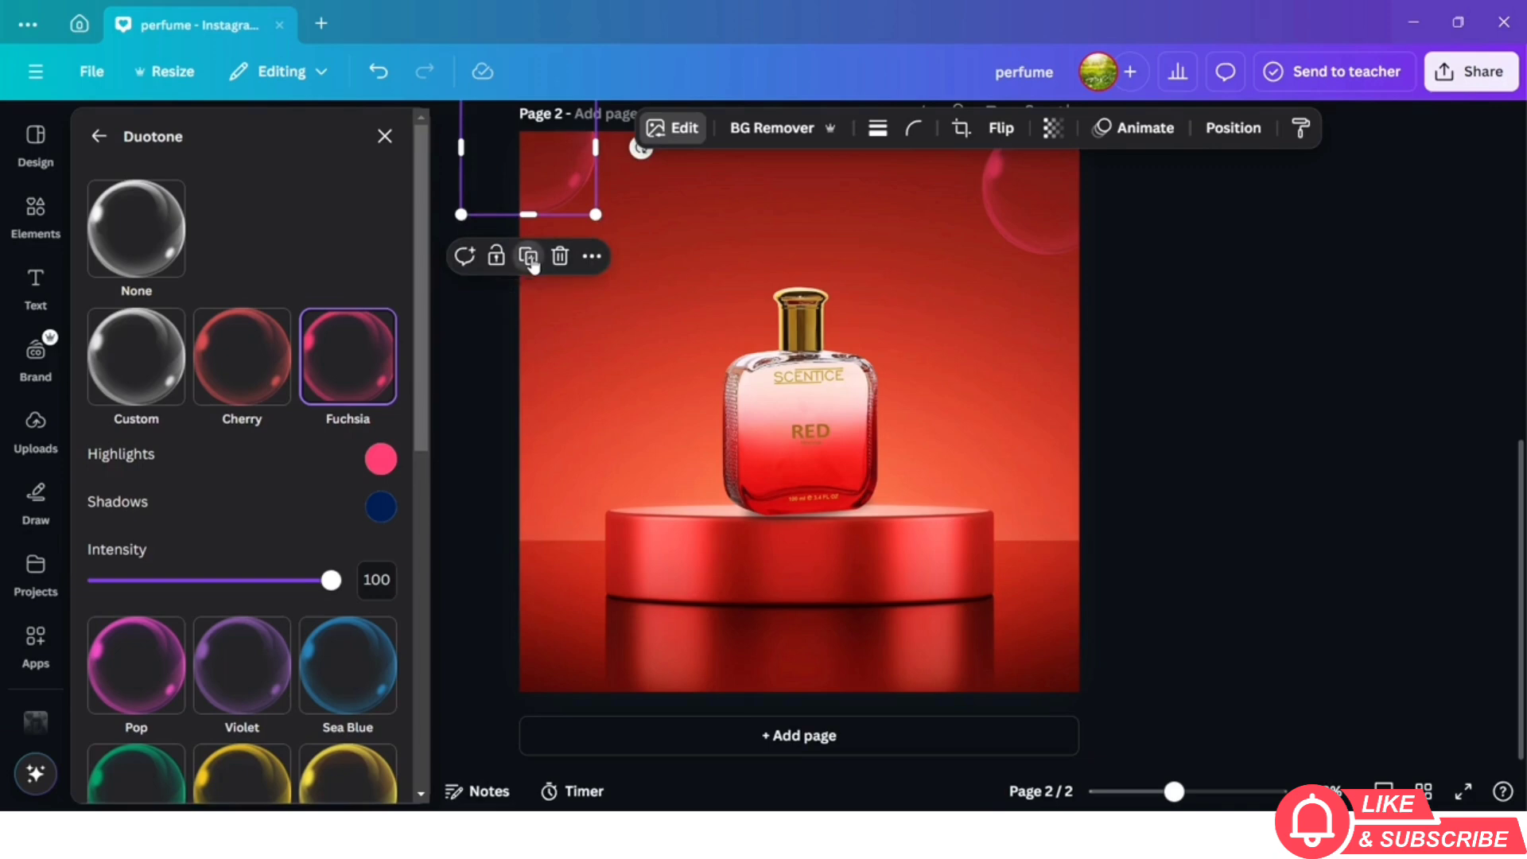
pyautogui.moveTo(532, 217); pyautogui.dragTo(557, 629)
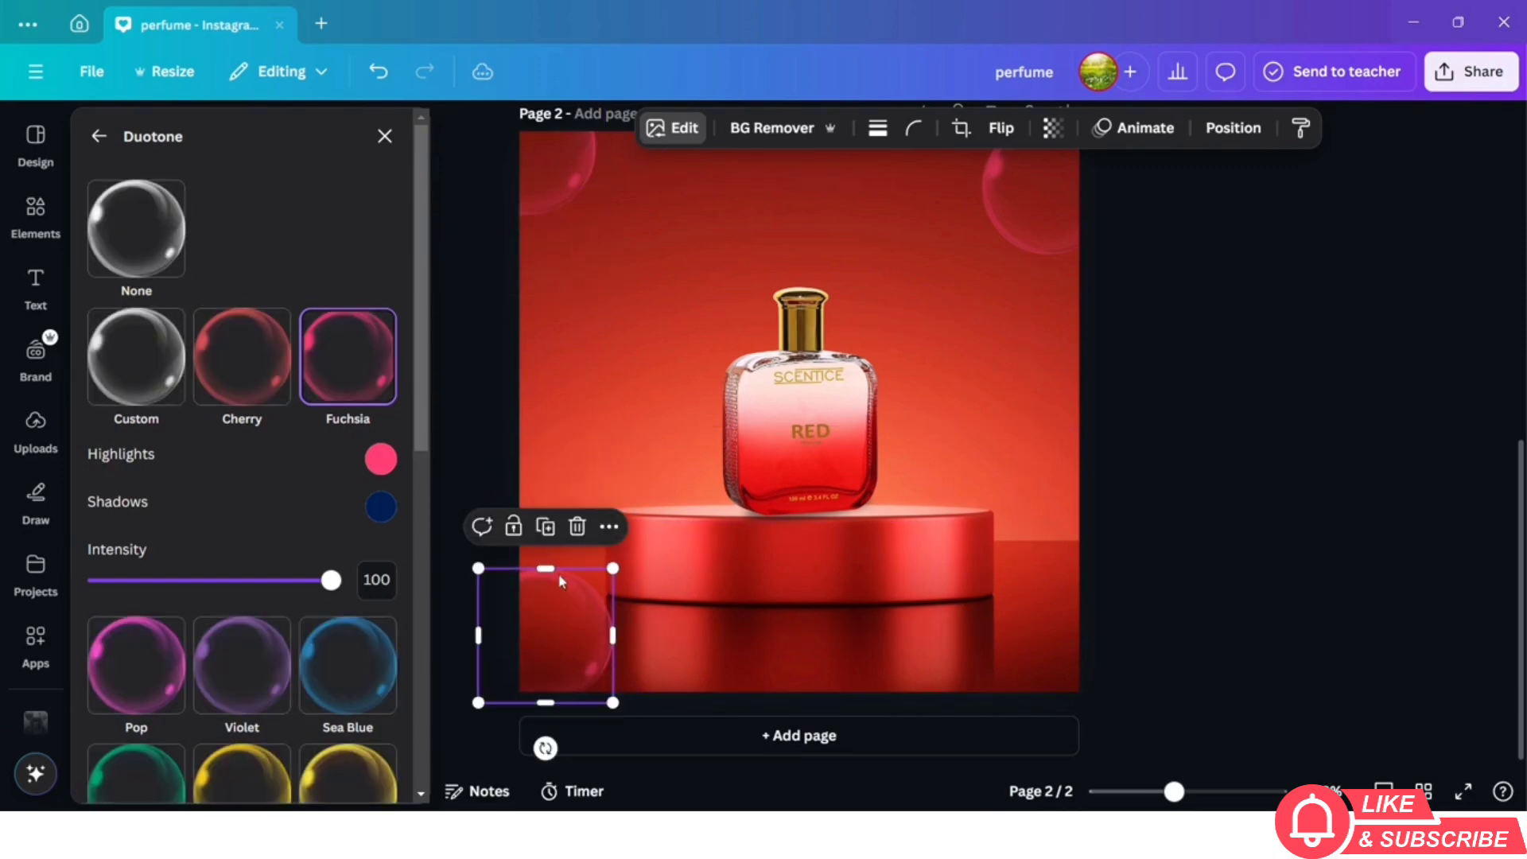
pyautogui.click(544, 526)
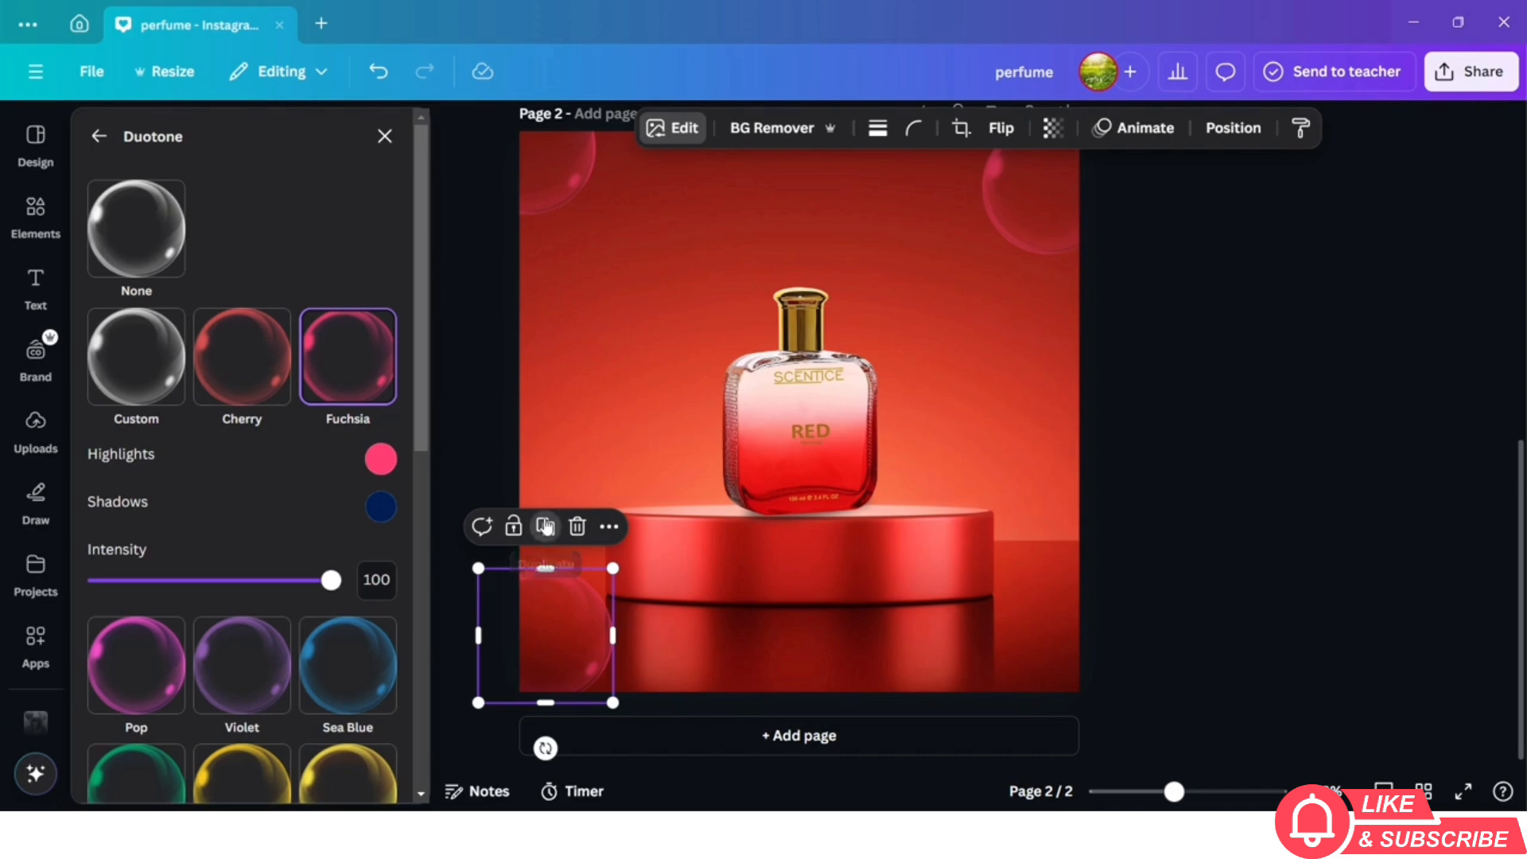
pyautogui.moveTo(562, 631); pyautogui.dragTo(1114, 614)
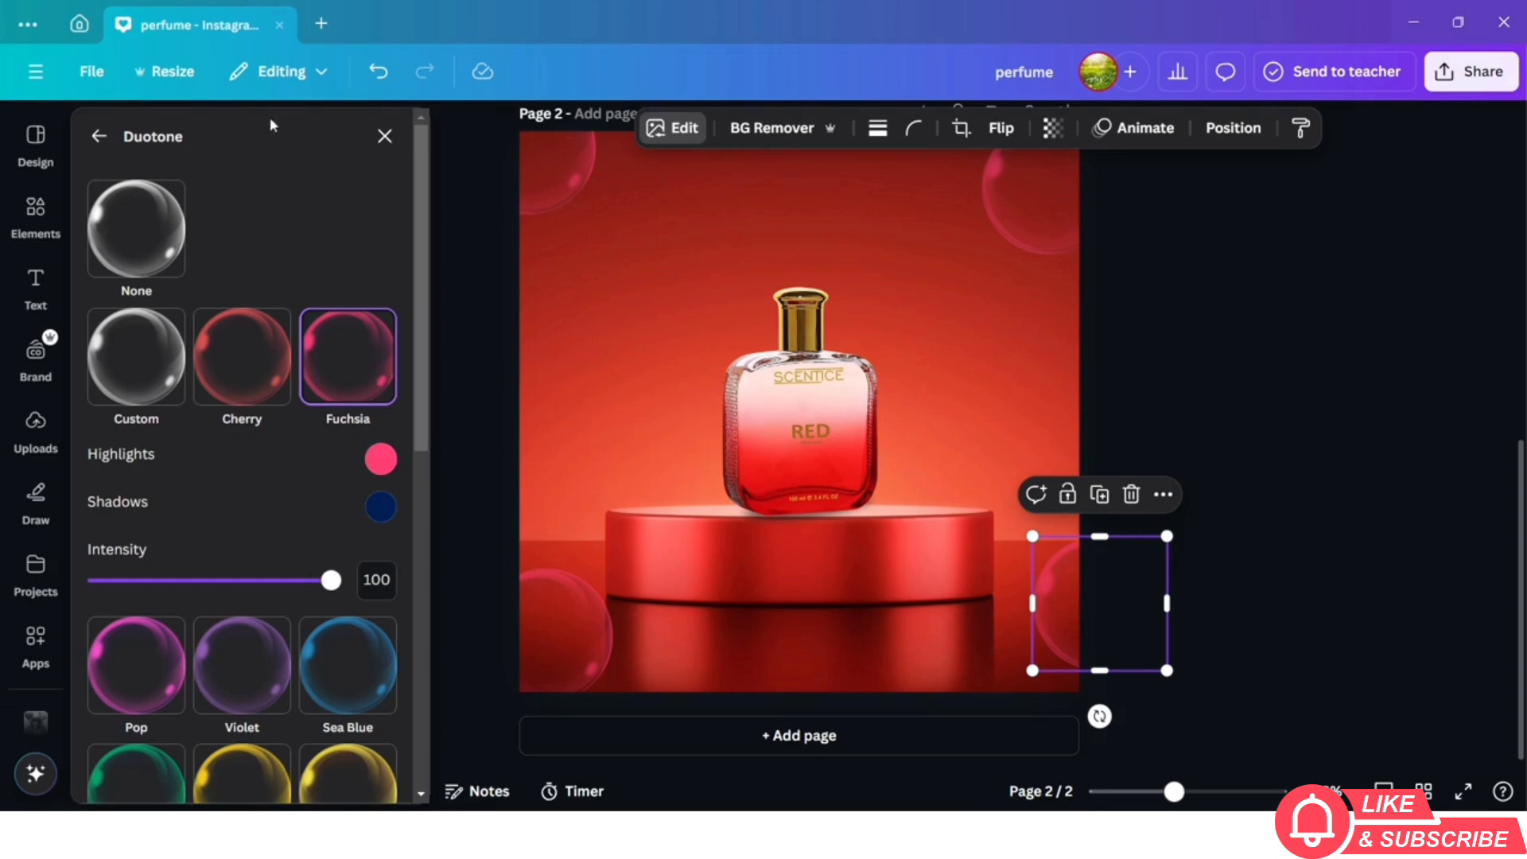
# Search the elements for "rasemary flower" and narrow the results to photos
pyautogui.click(98, 140)
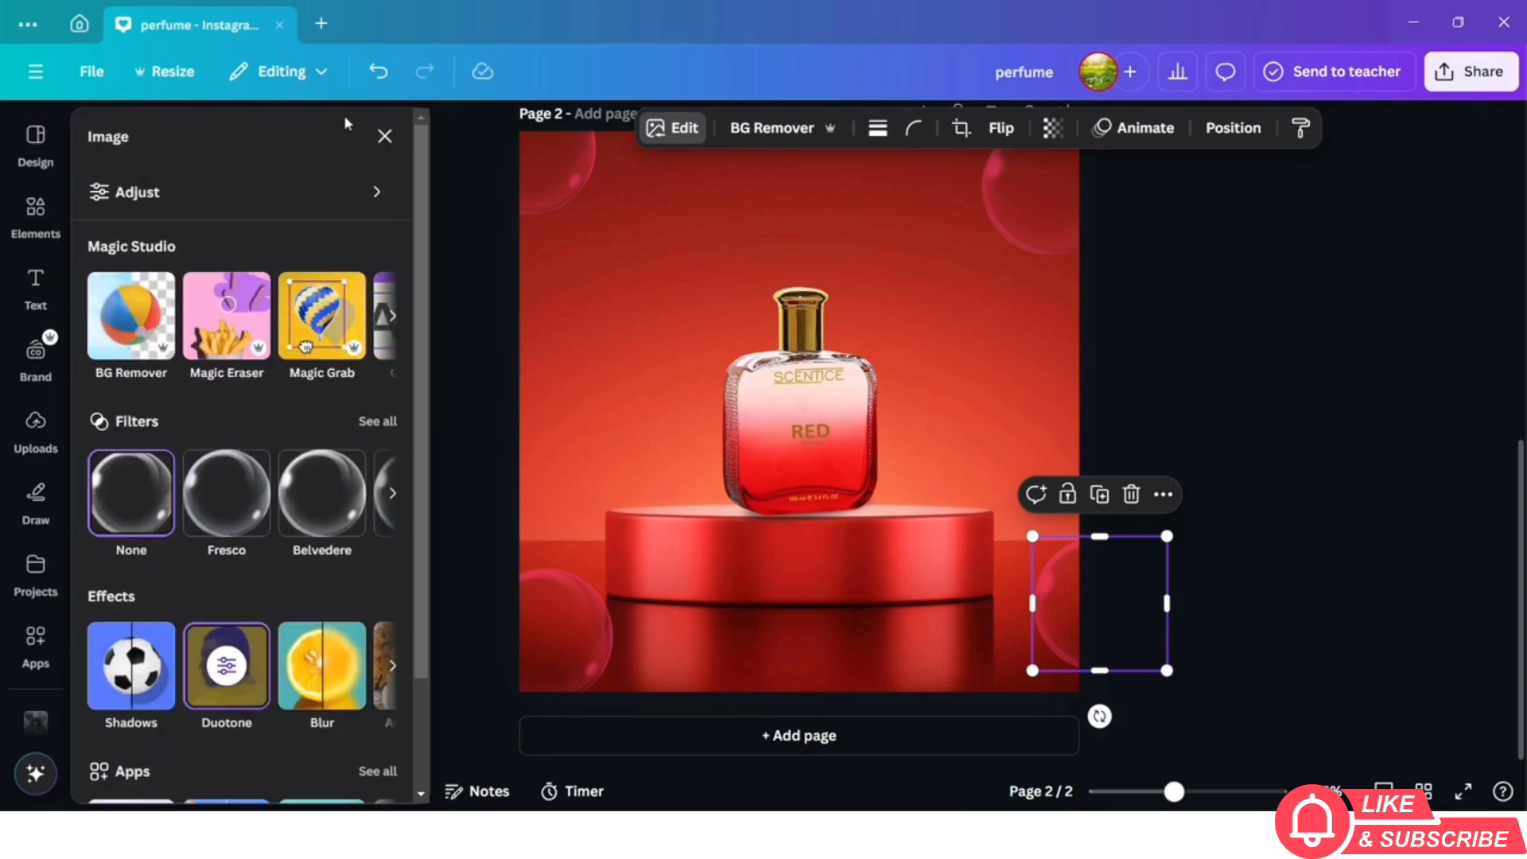
pyautogui.click(385, 137)
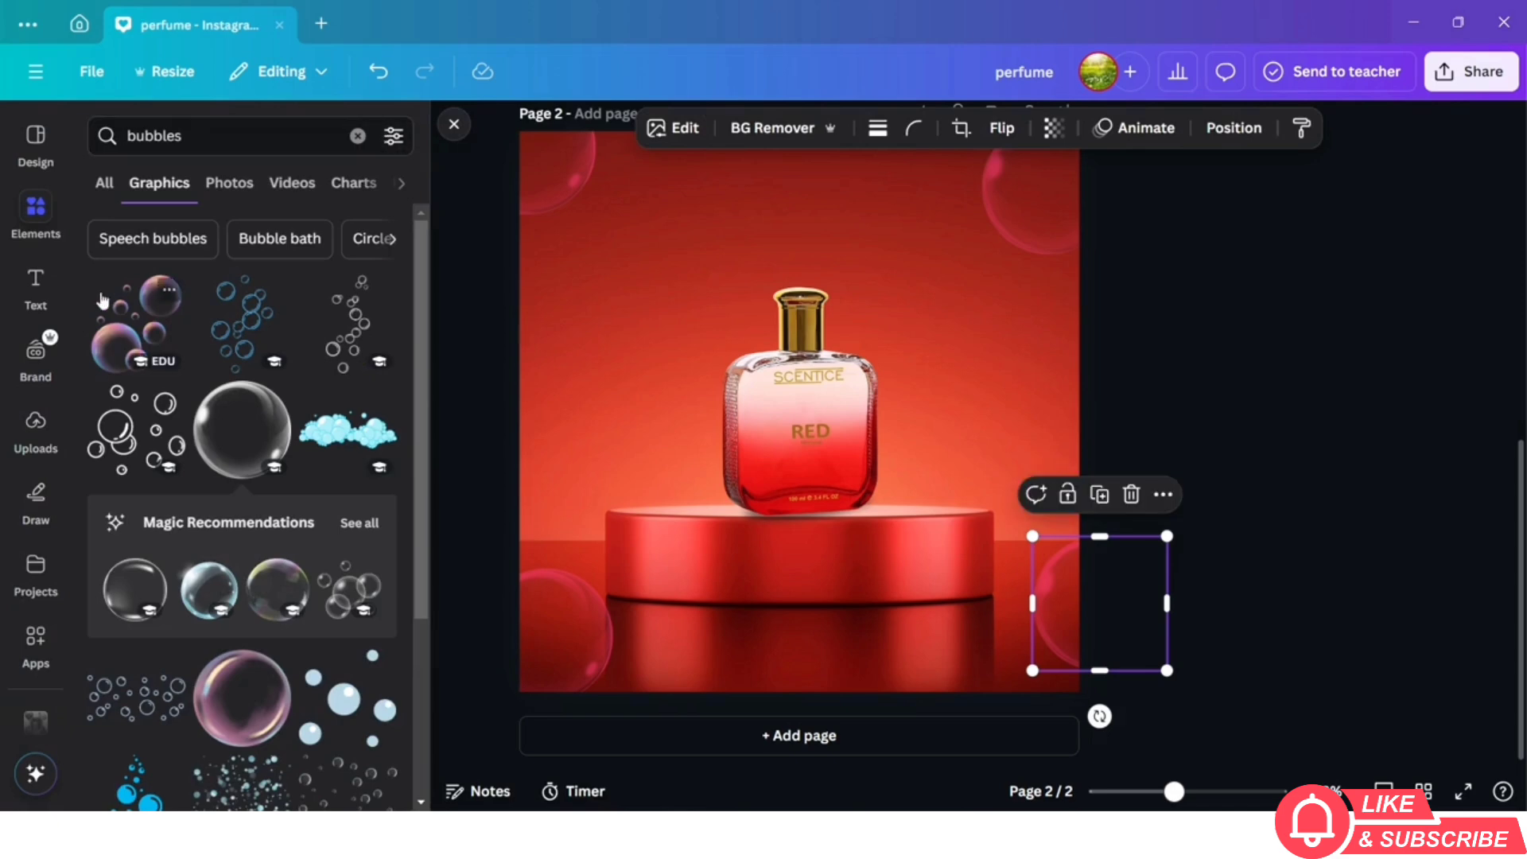
pyautogui.click(358, 137)
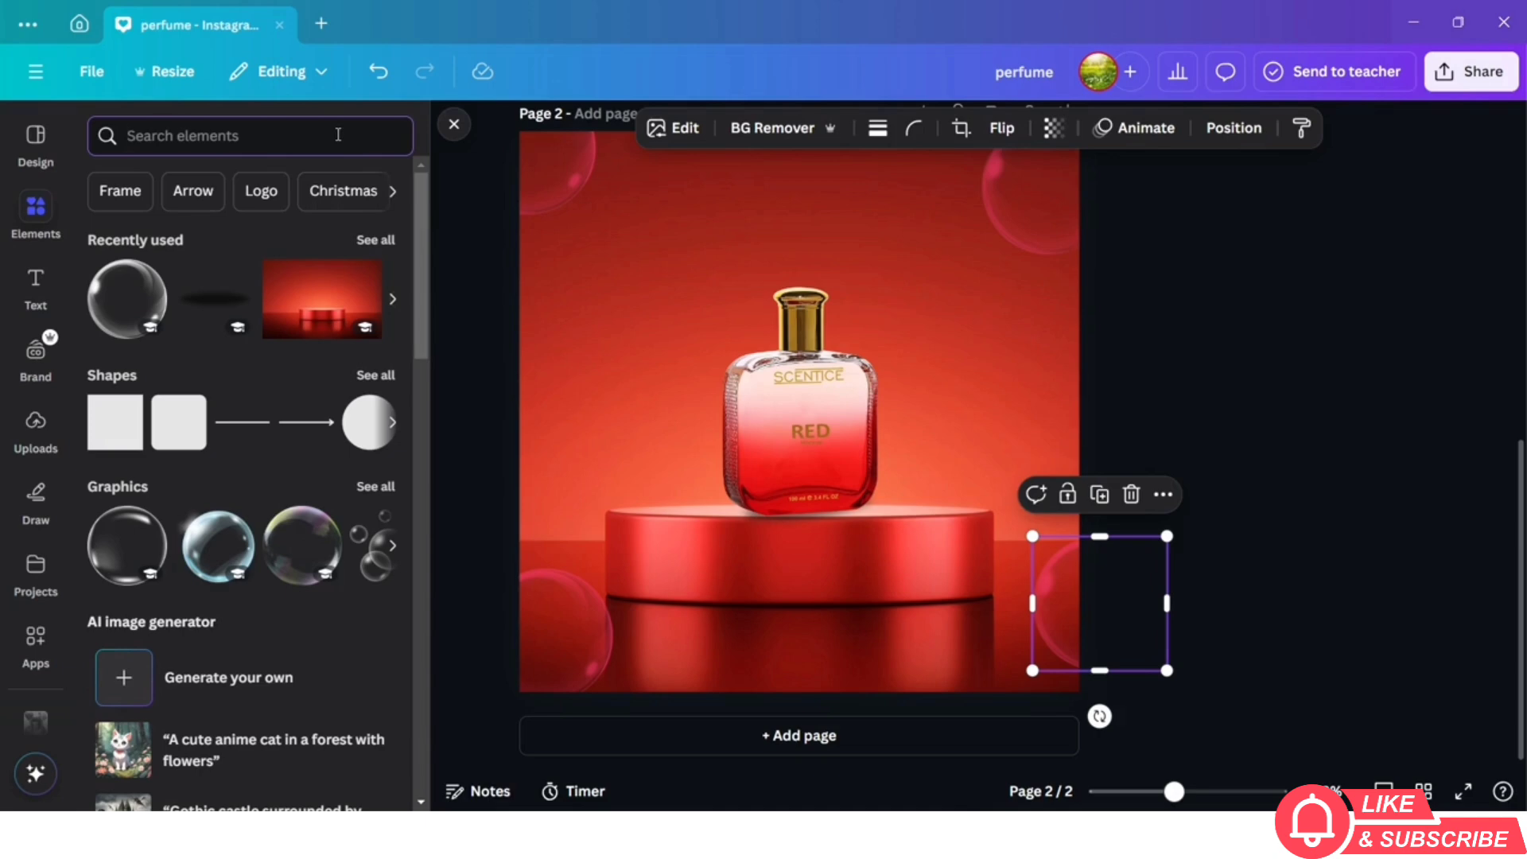
pyautogui.write('rasema')
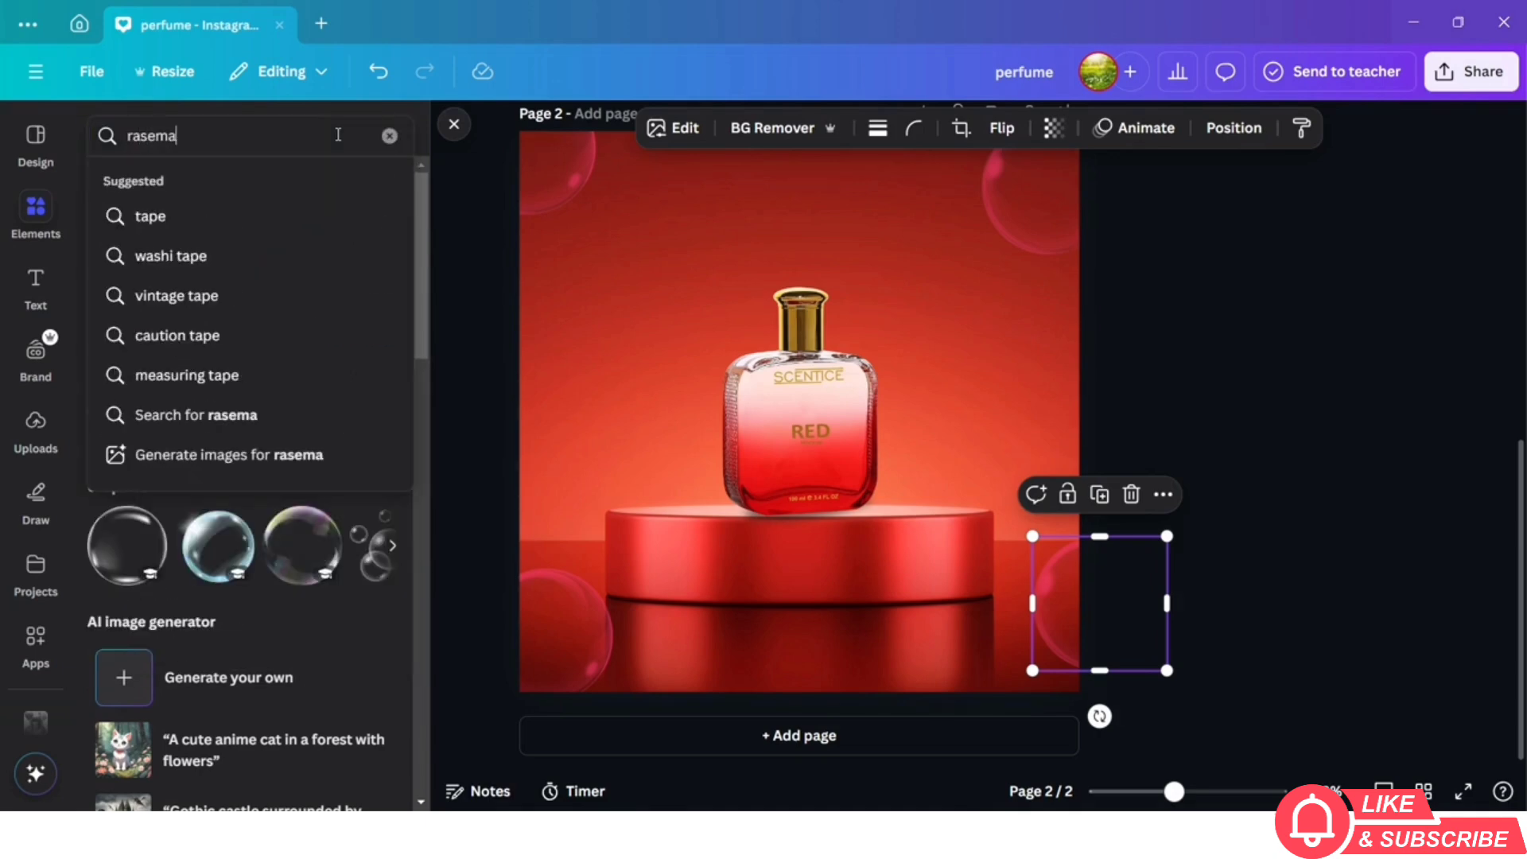
pyautogui.write('ry g')
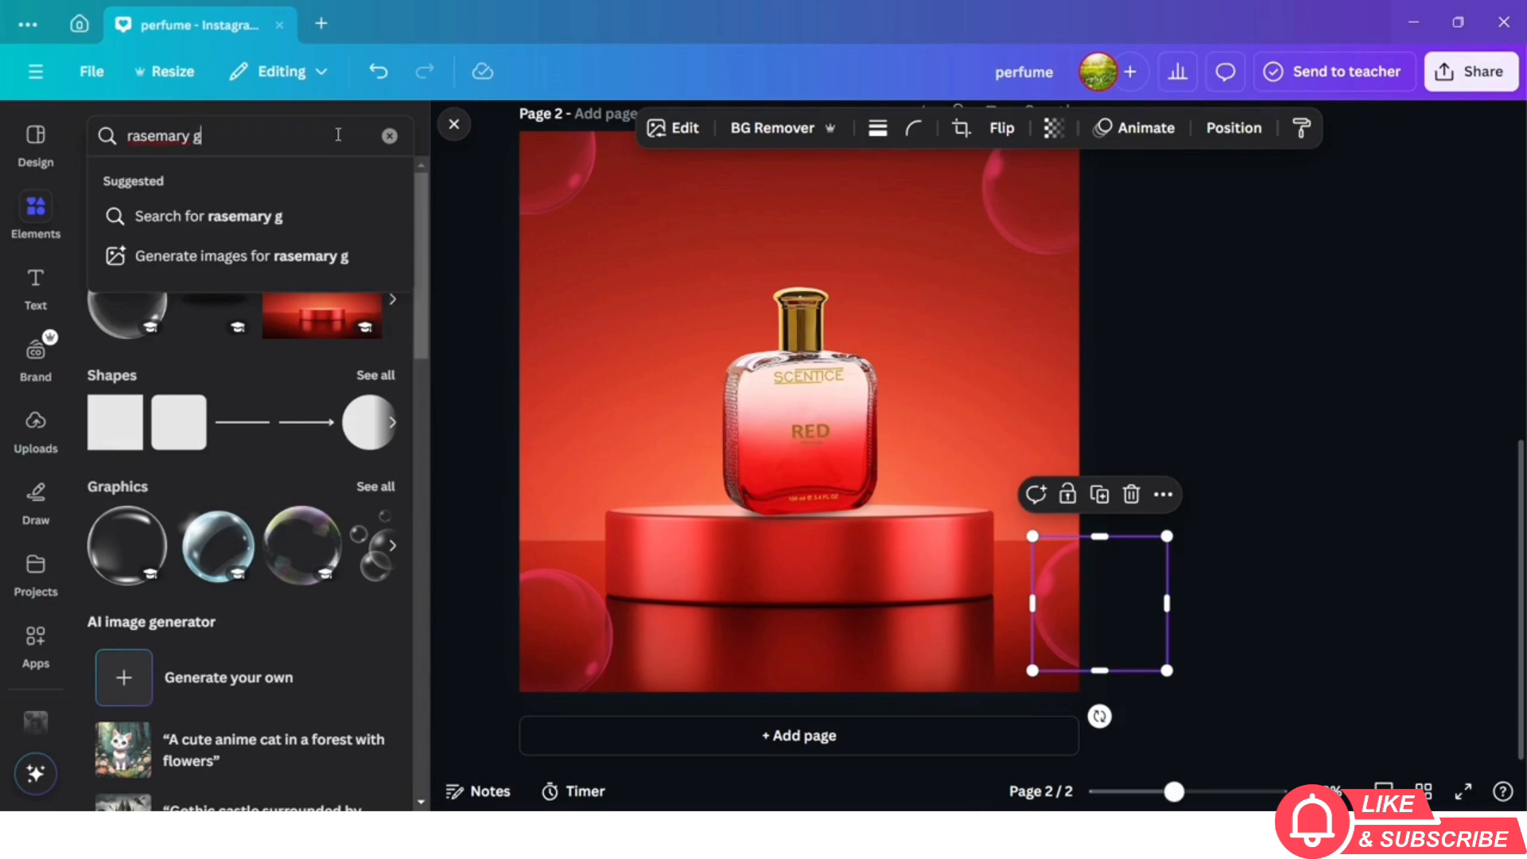
pyautogui.press('BackSpace')
pyautogui.write('flower')
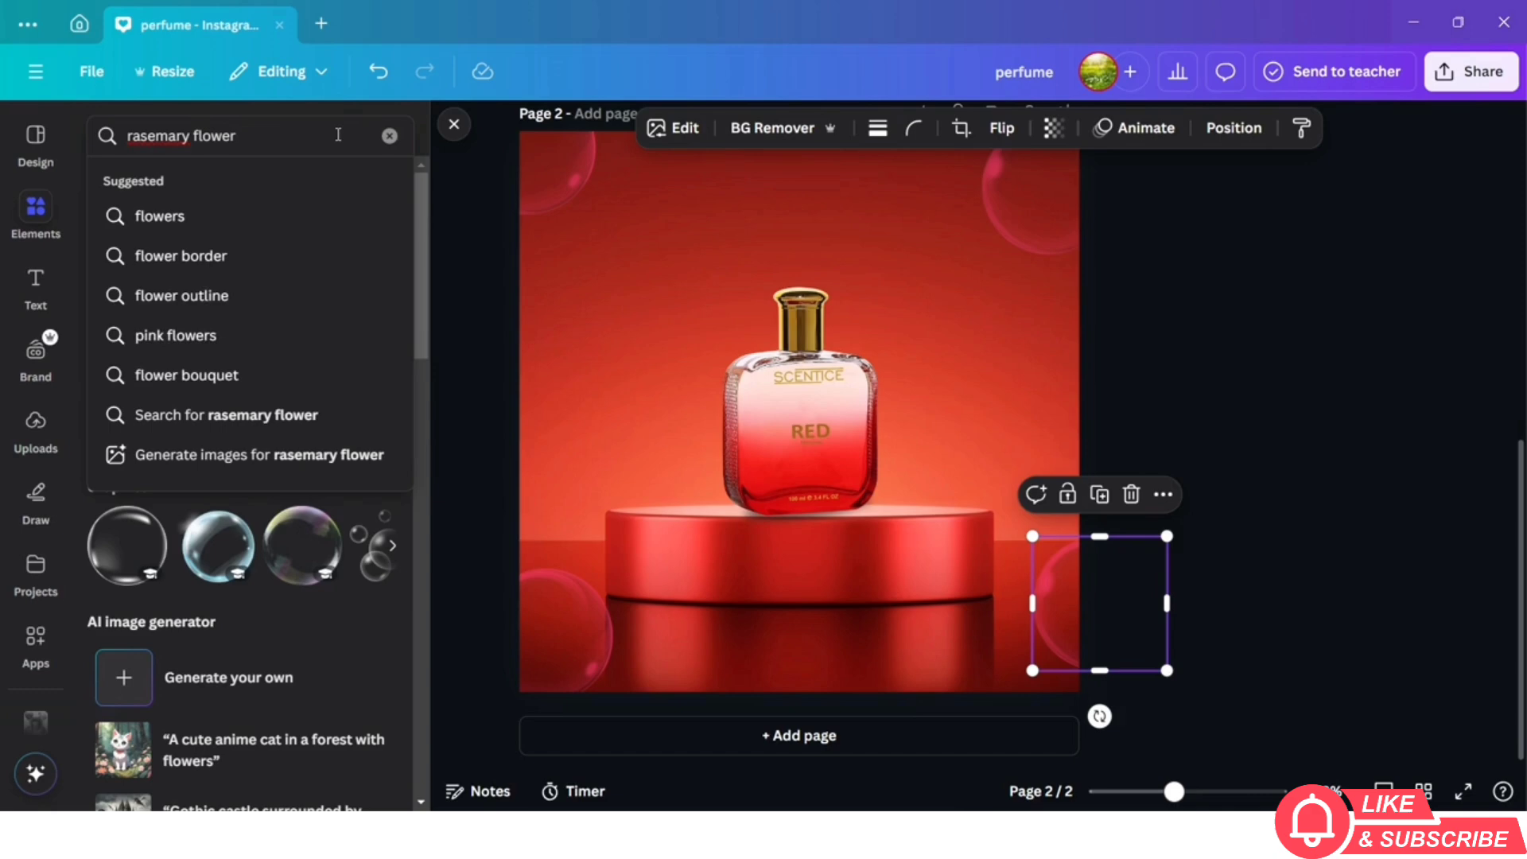
pyautogui.press('Return')
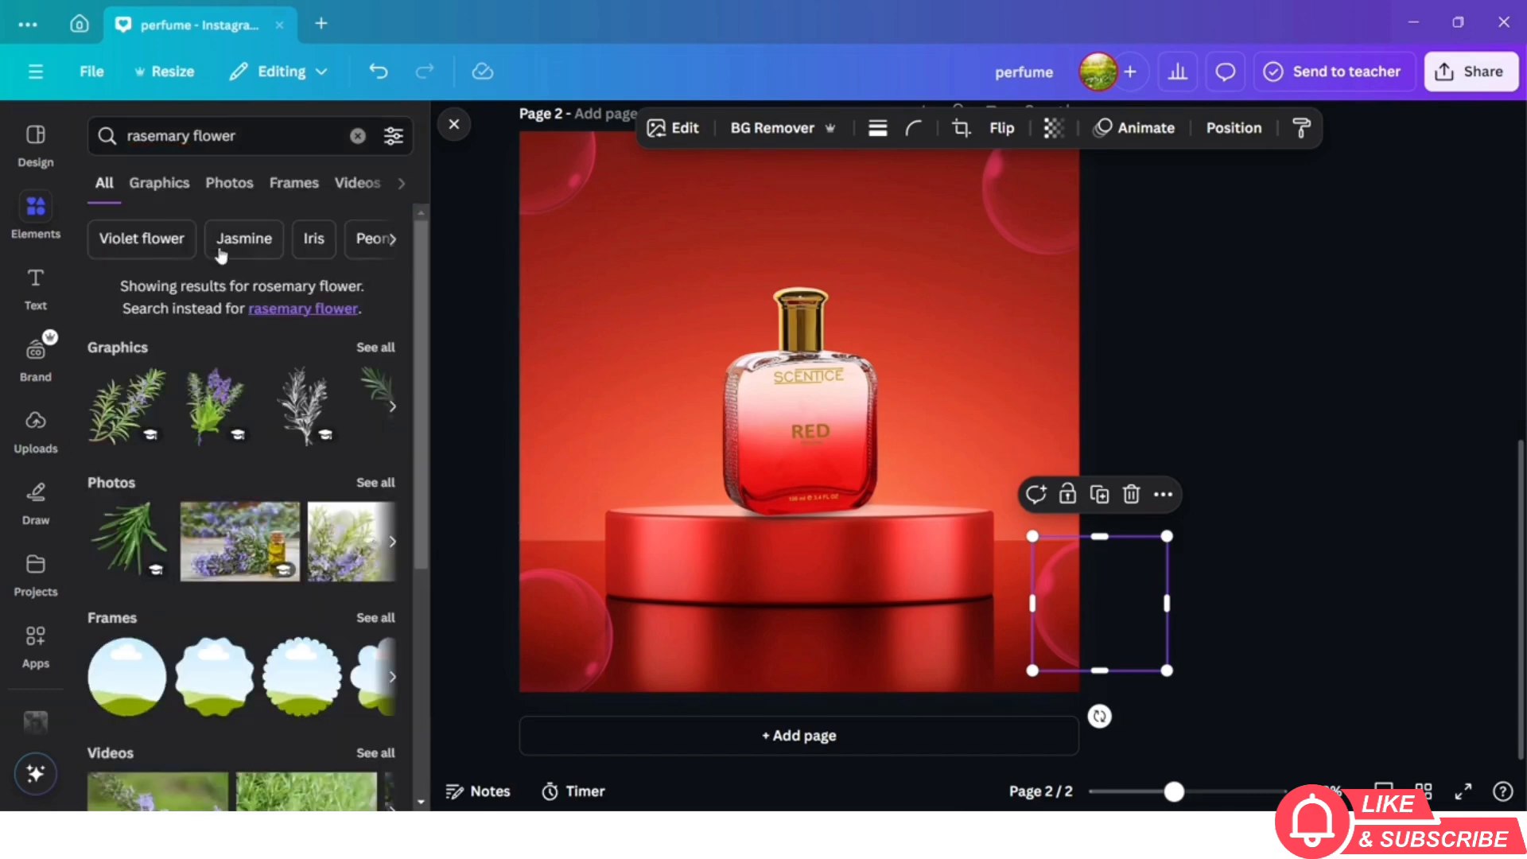
pyautogui.click(381, 349)
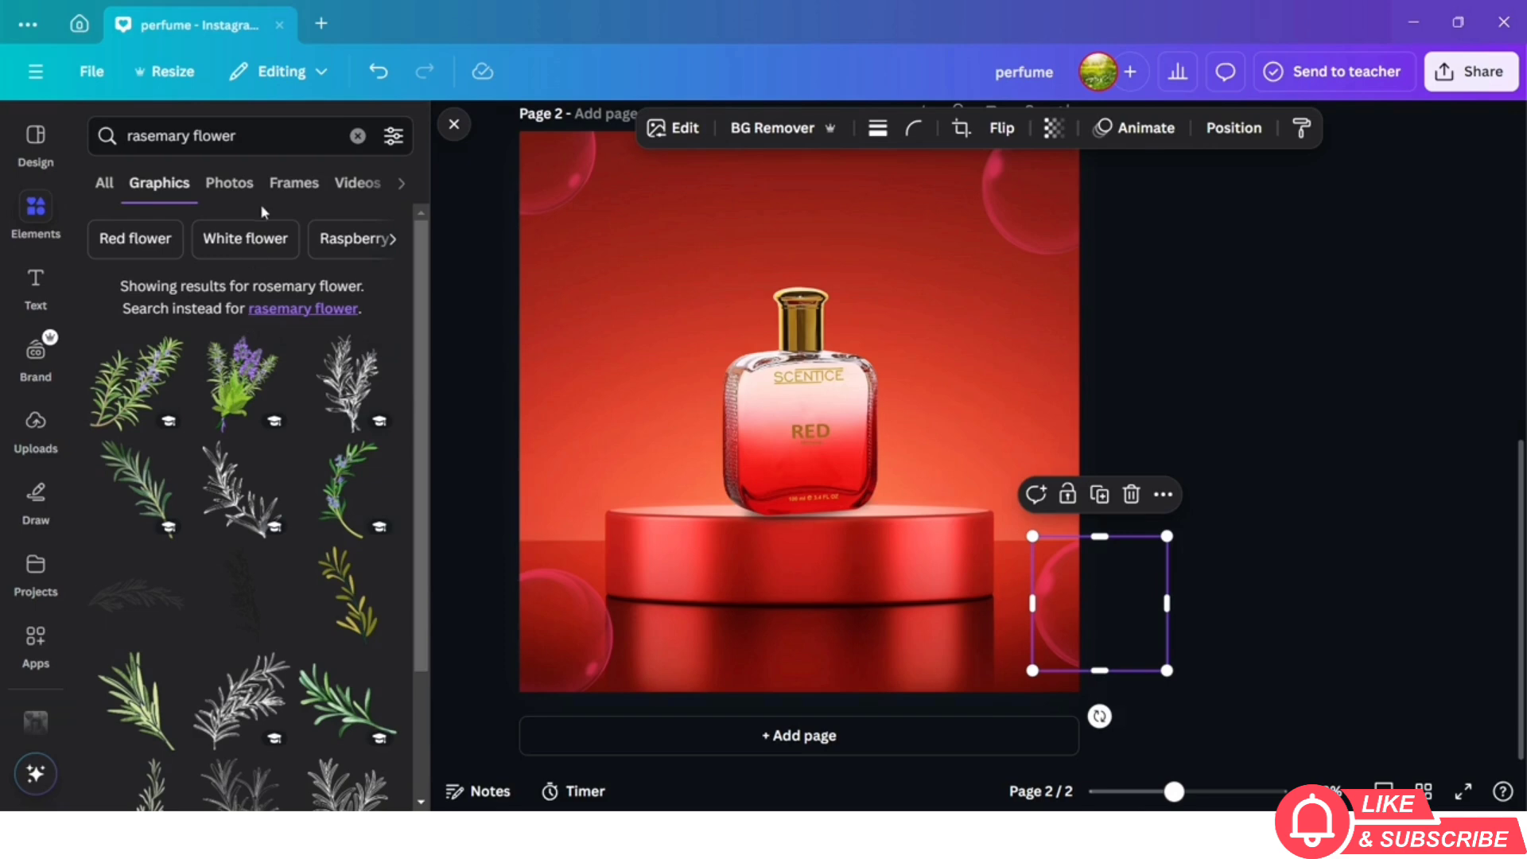
pyautogui.click(229, 186)
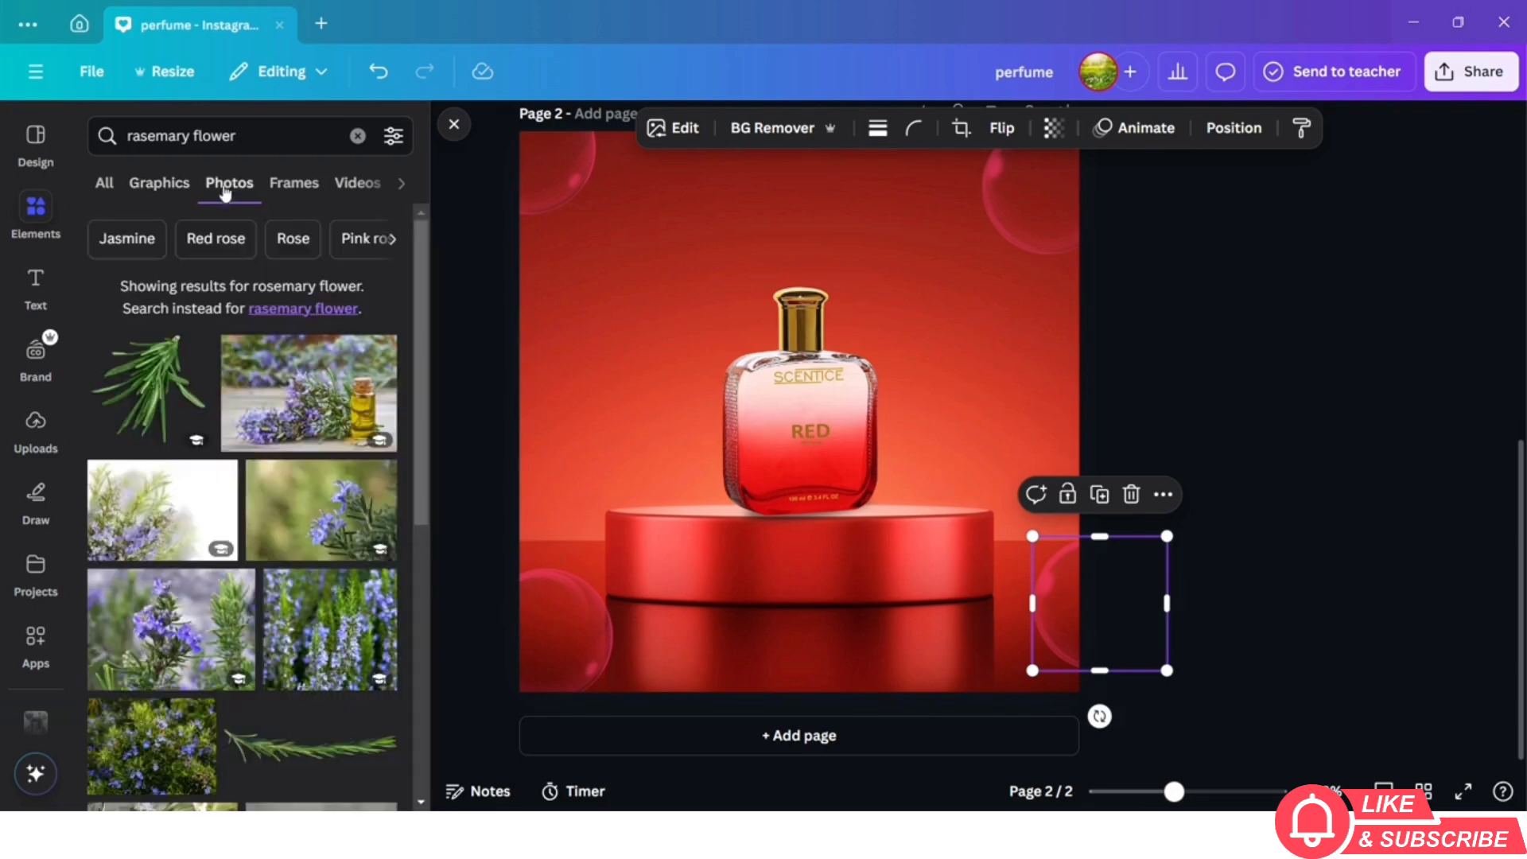
# Add the photo of a green rosemary bunch on plain white from further down the results and remove its background
pyautogui.scroll(-5, 253, 608)
pyautogui.scroll(-5, 253, 608)
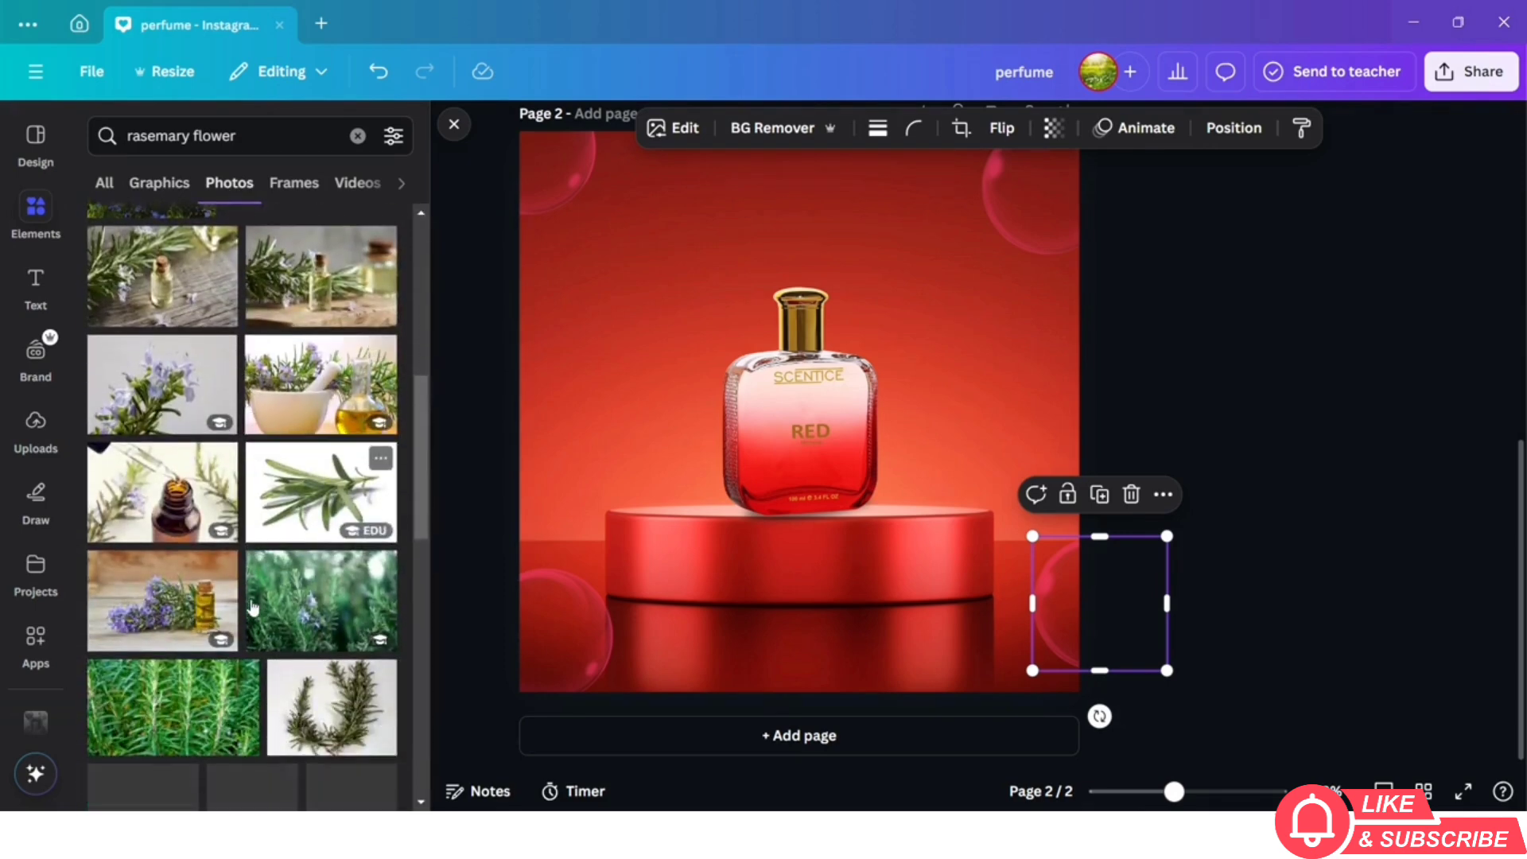
pyautogui.scroll(-10, 253, 608)
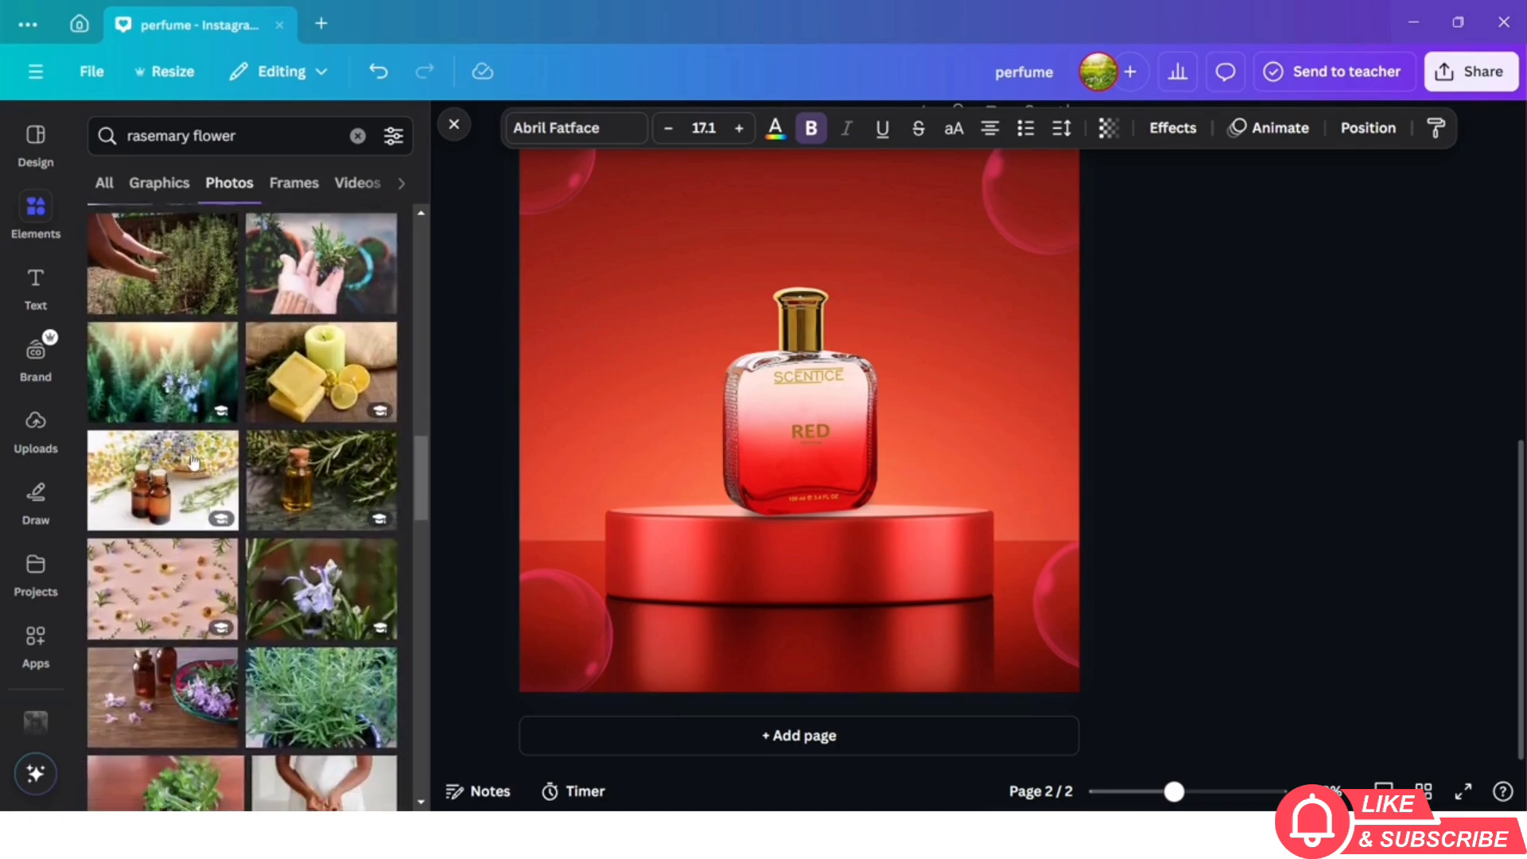
pyautogui.scroll(-4, 193, 461)
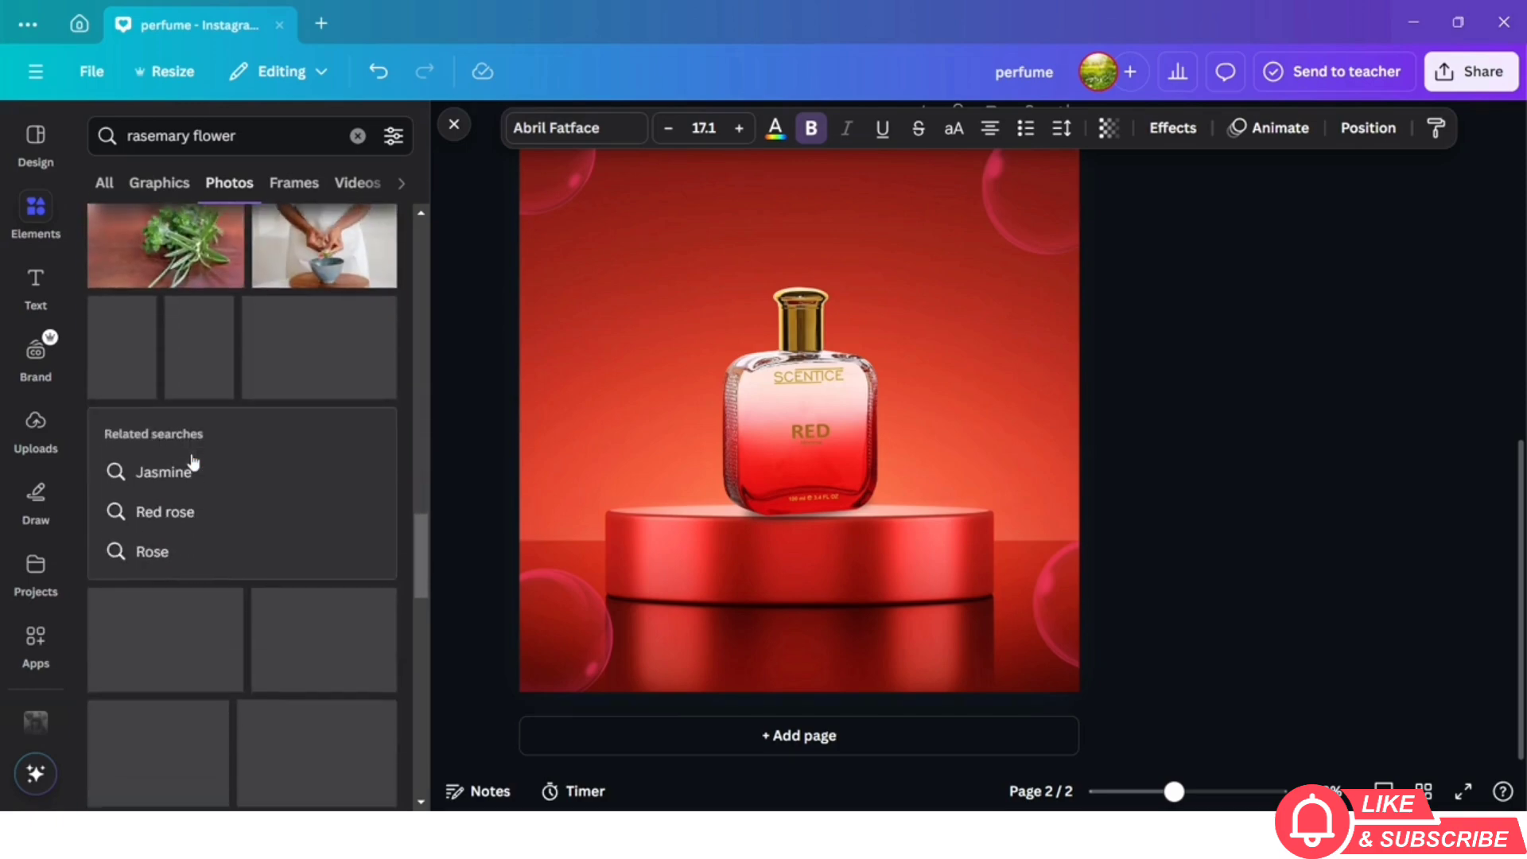
pyautogui.scroll(-5, 194, 461)
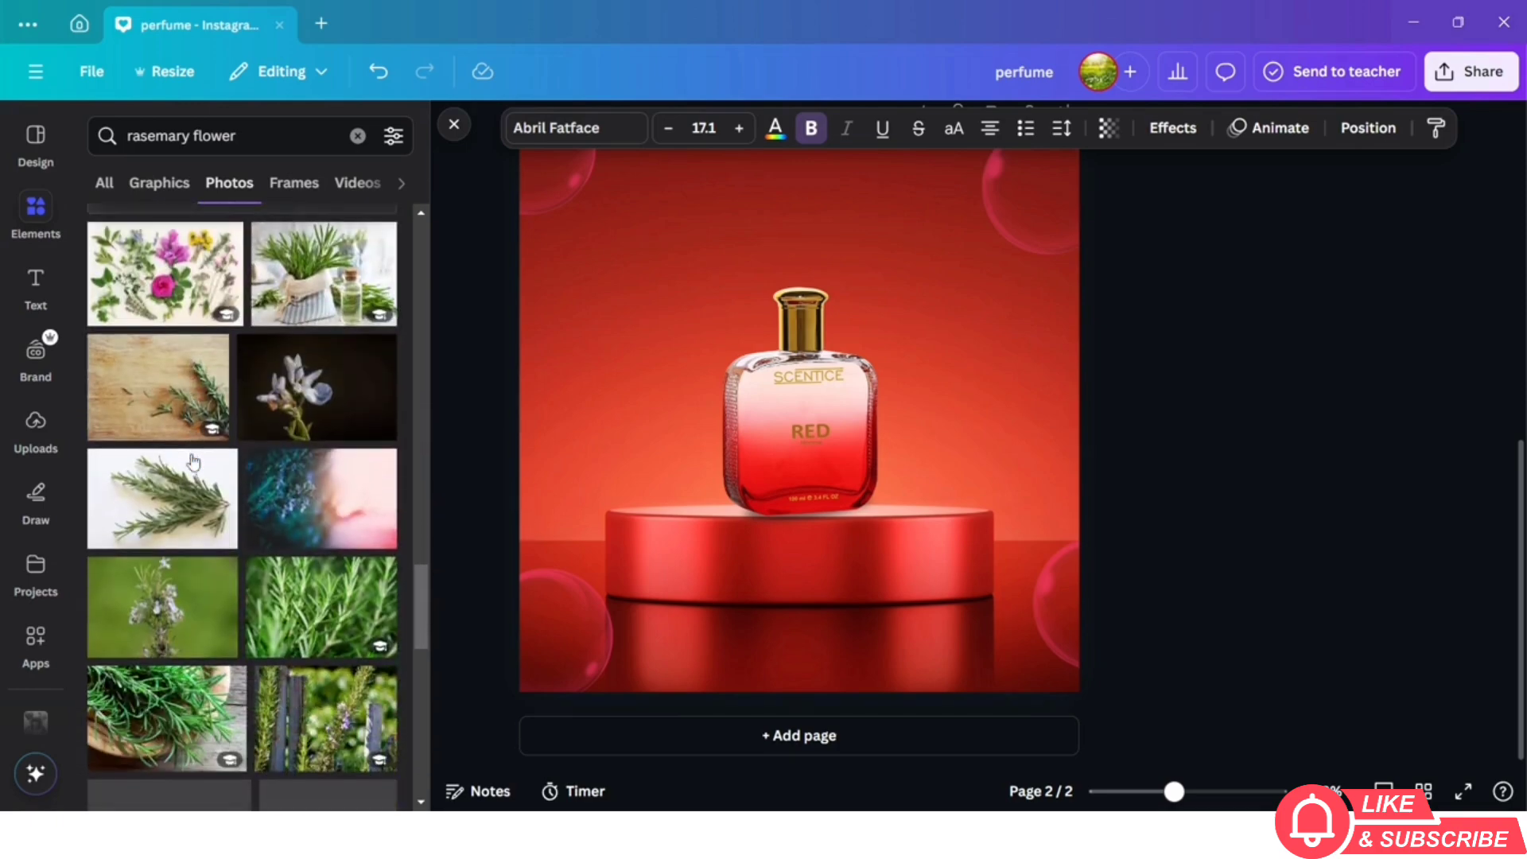
pyautogui.scroll(-5, 193, 462)
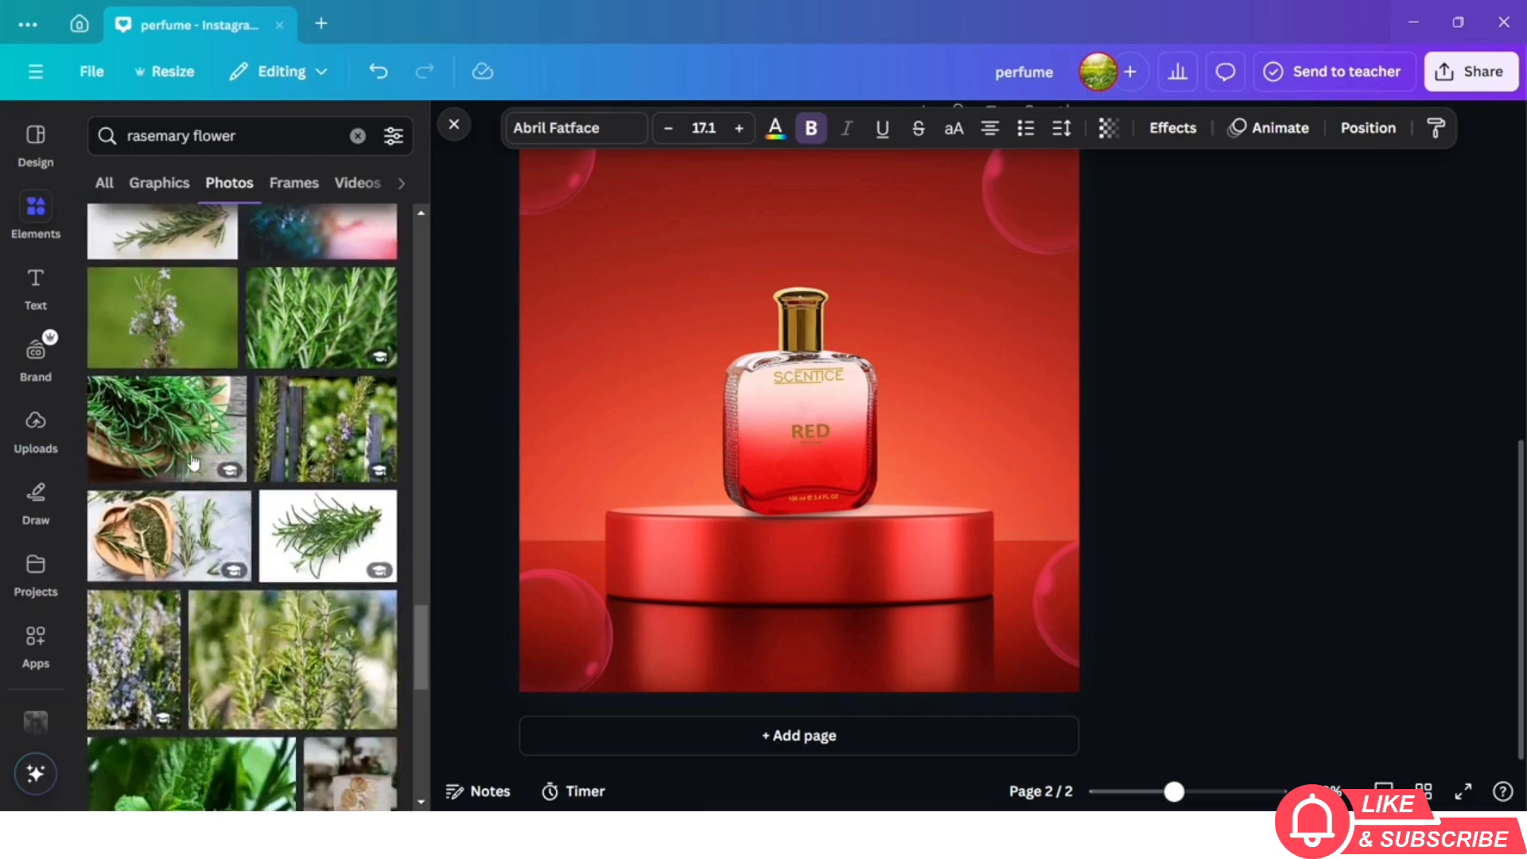
pyautogui.scroll(-1, 193, 461)
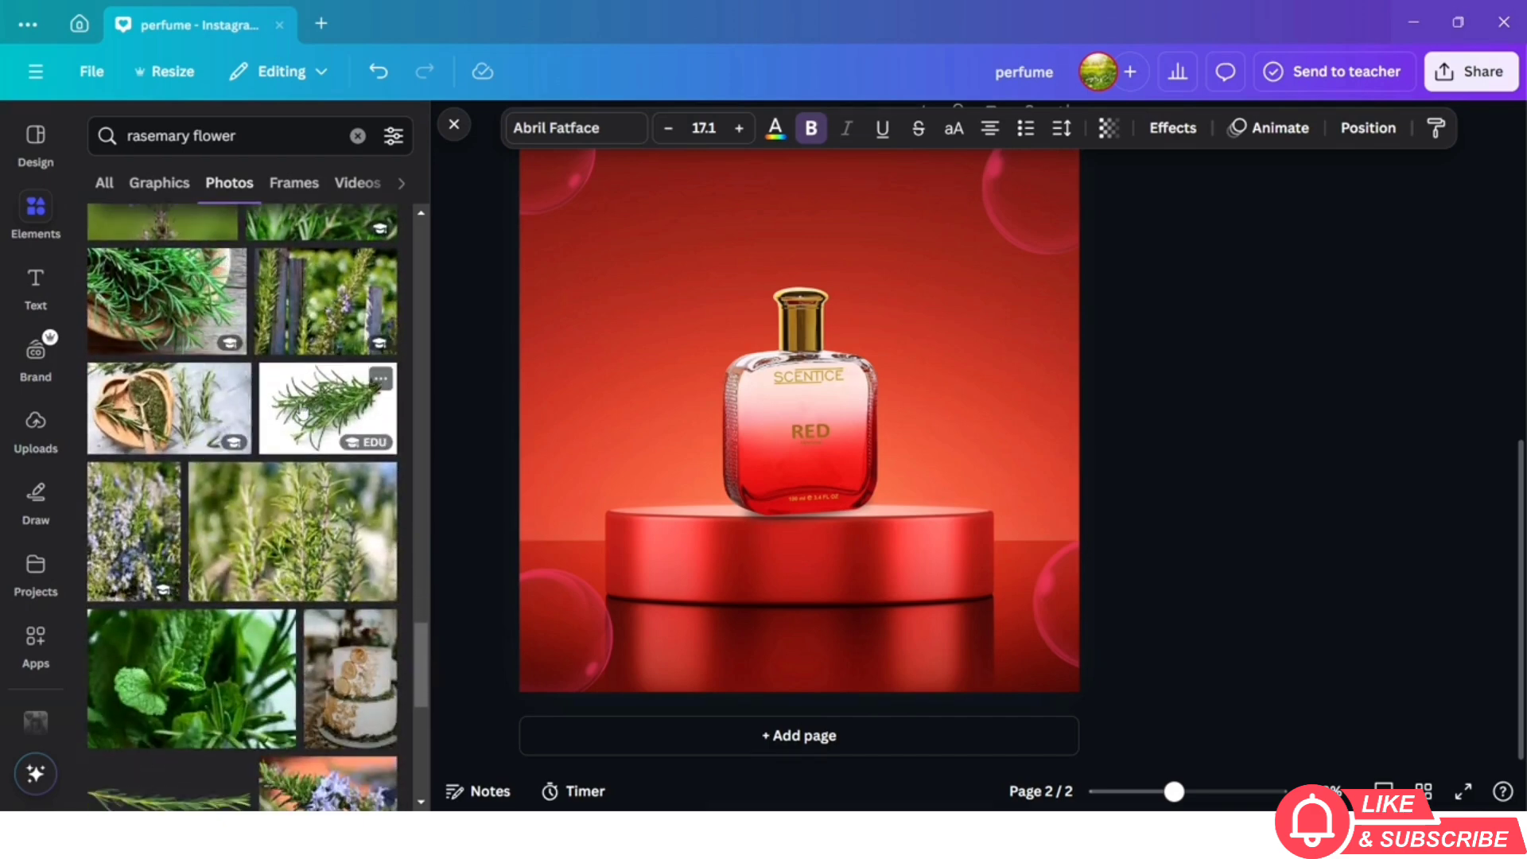
pyautogui.click(303, 412)
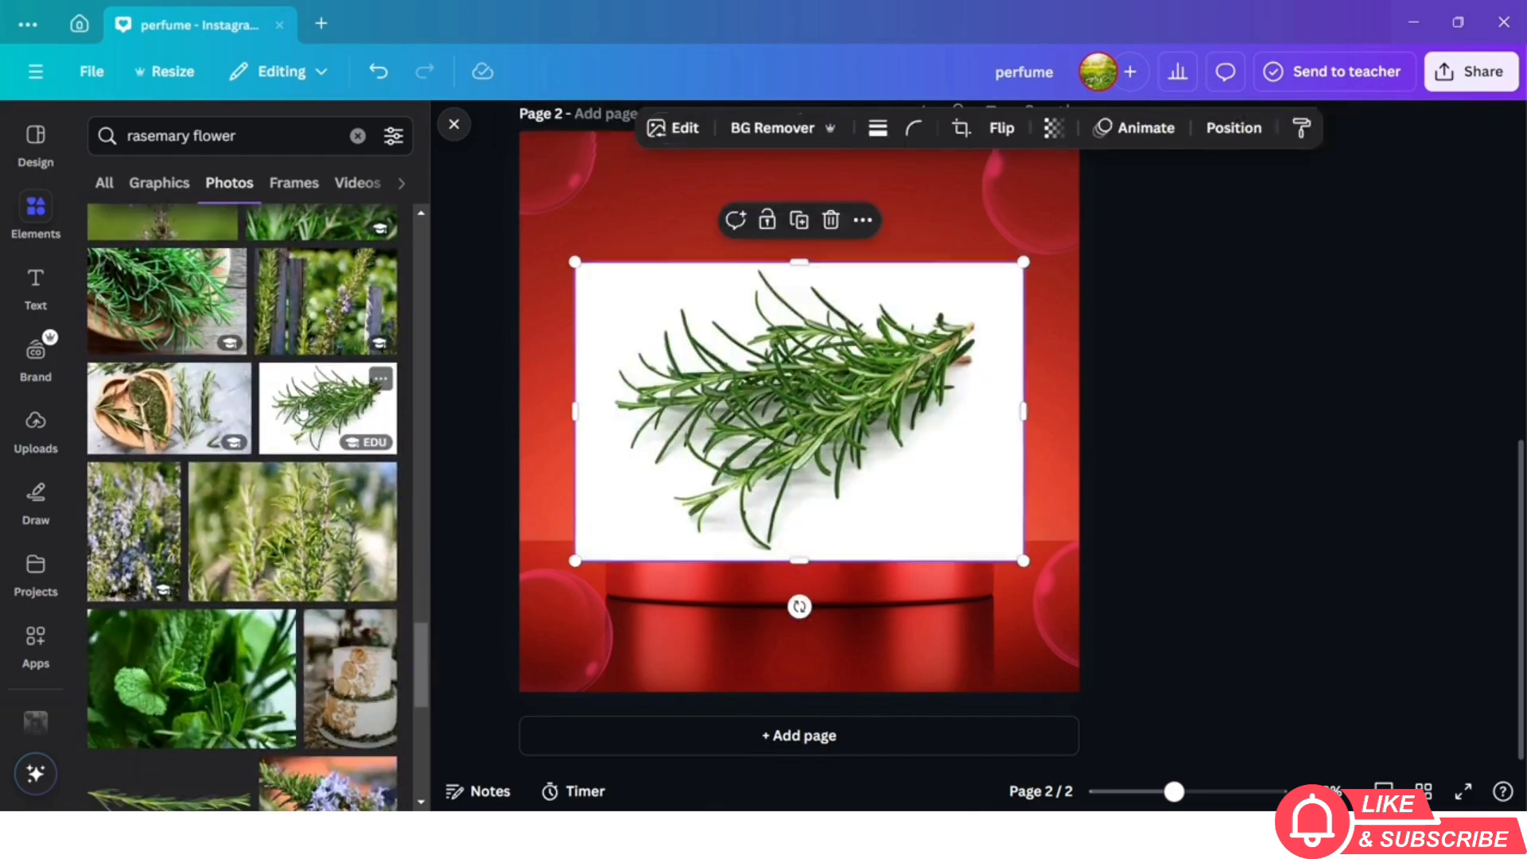
pyautogui.click(753, 128)
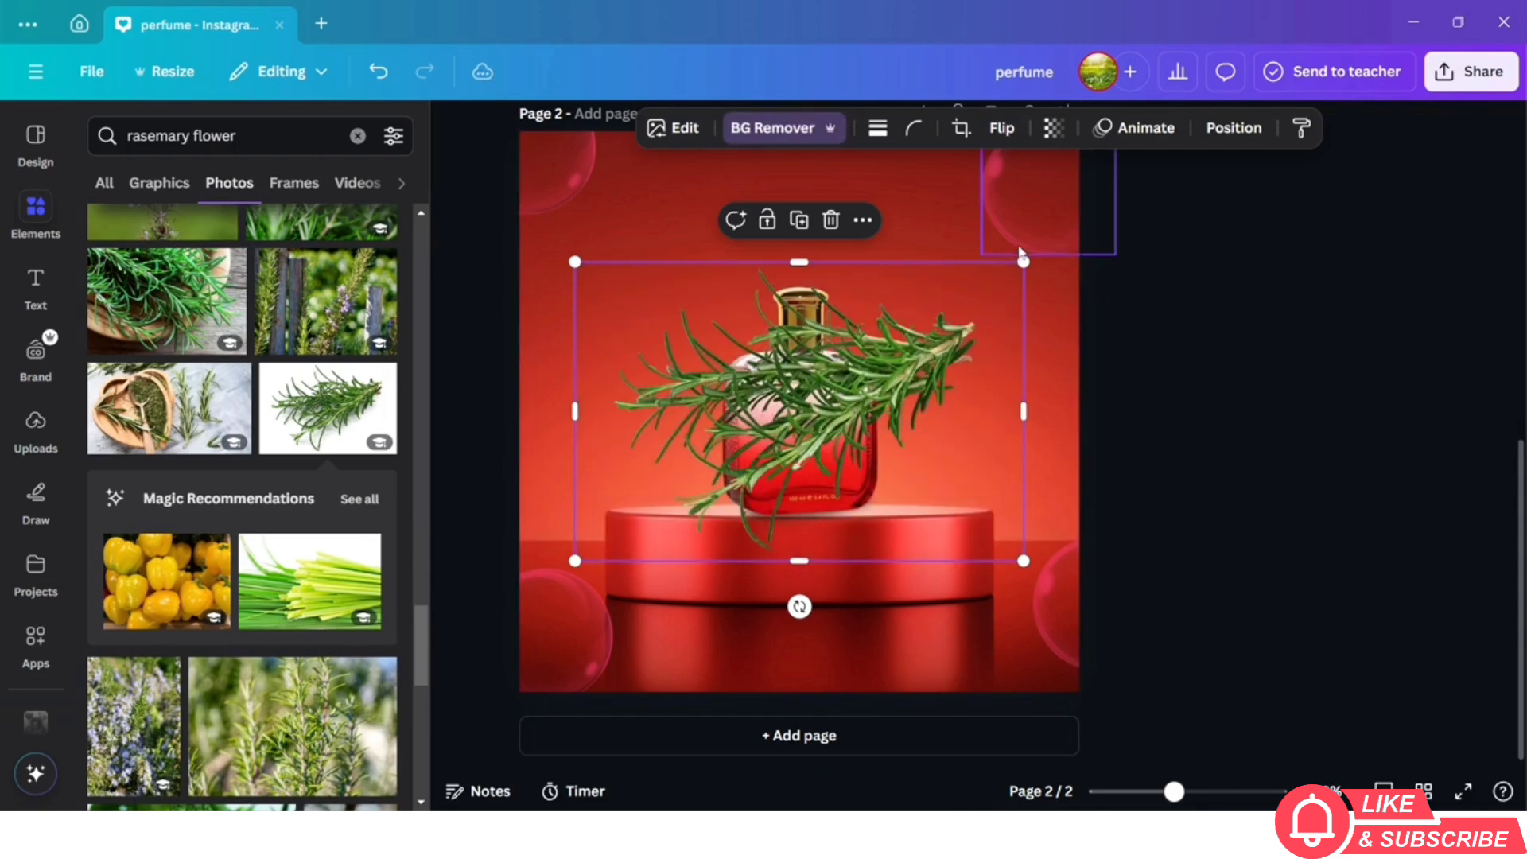
# Shrink the rosemary sprig, rotate it so its leaves point up and away, and place it against the bottle's left side
pyautogui.moveTo(920, 294); pyautogui.dragTo(689, 483)
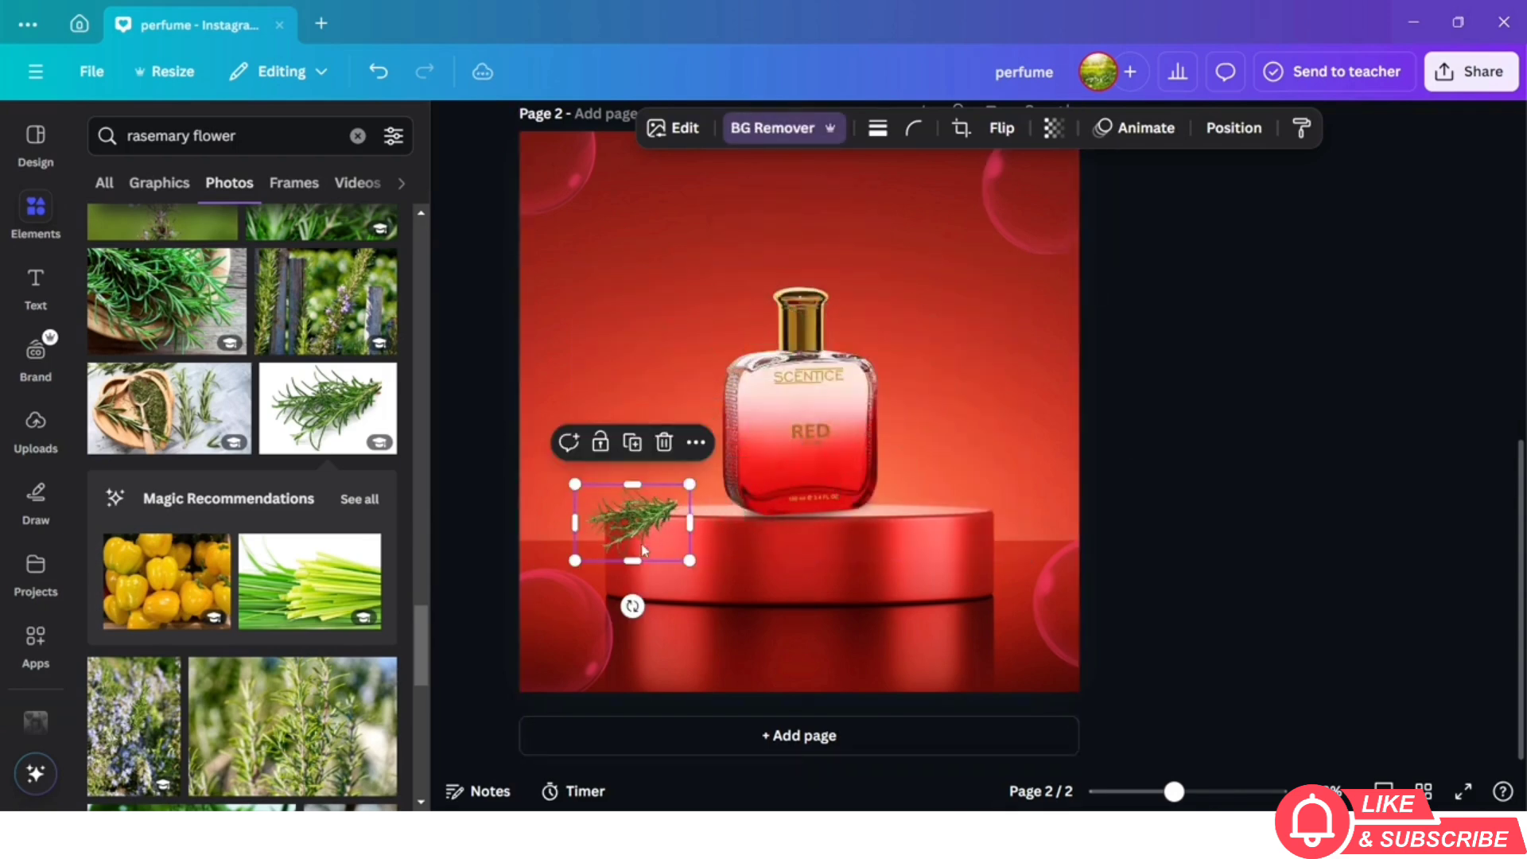
pyautogui.moveTo(631, 606); pyautogui.dragTo(552, 545)
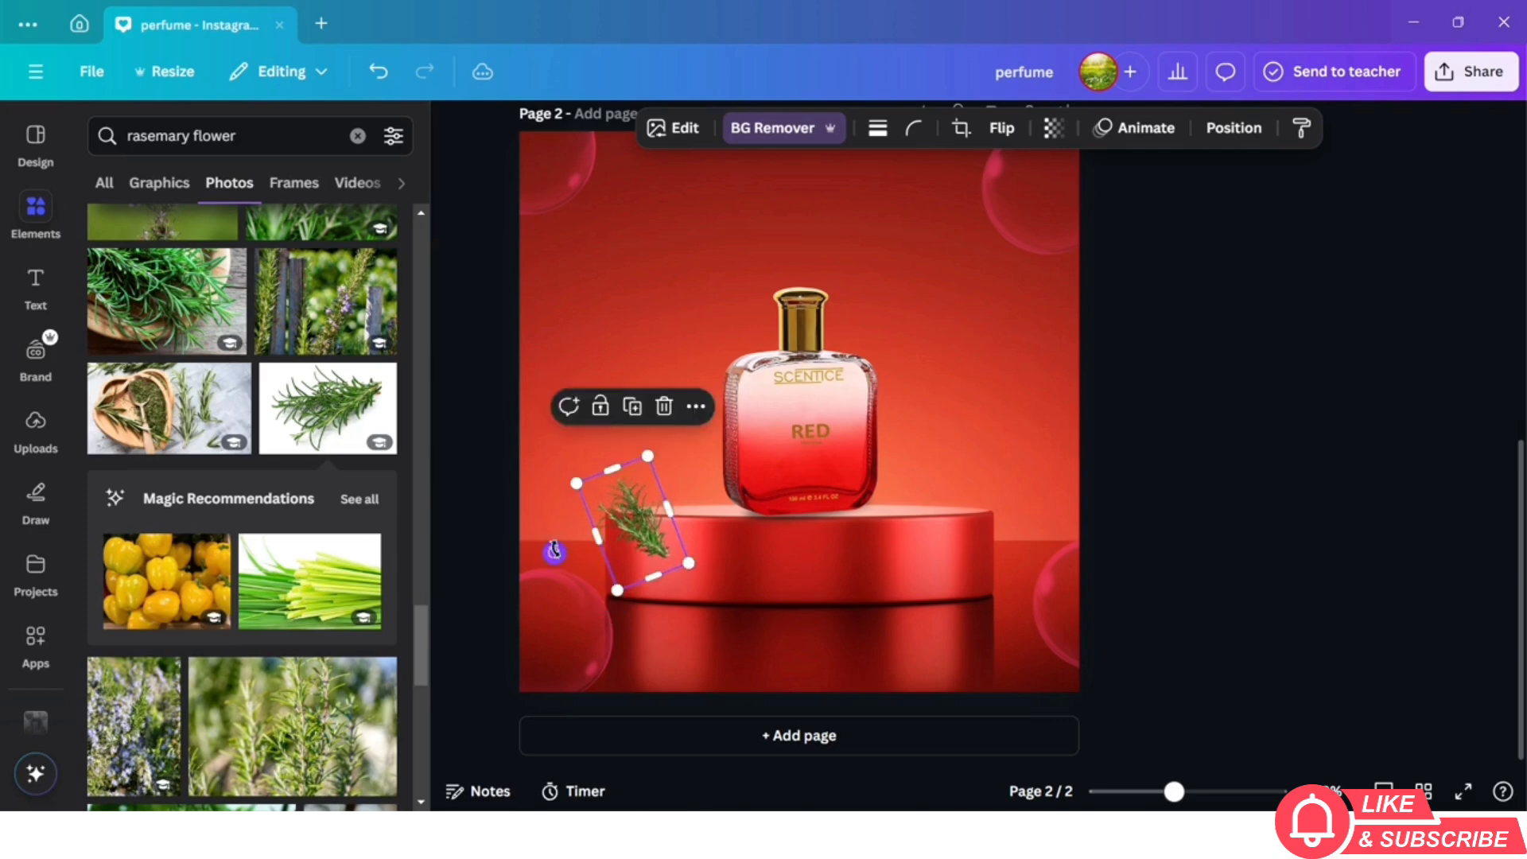
pyautogui.moveTo(632, 517); pyautogui.dragTo(723, 430)
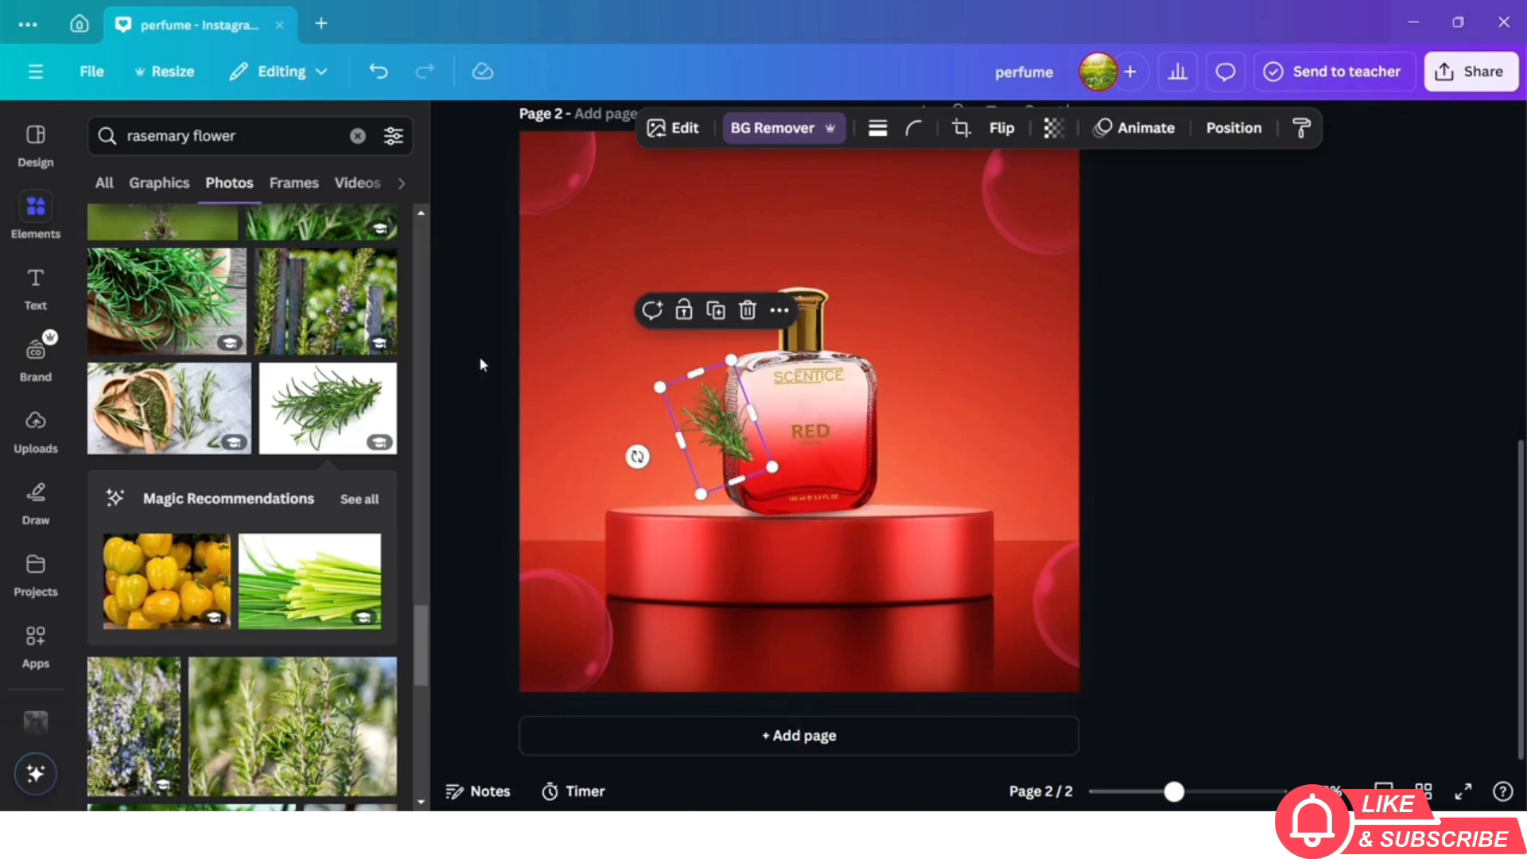
# Search the element photos for "lavender flower" and add the cut-out bunch of long-stemmed lavender to the page
pyautogui.click(358, 137)
pyautogui.write('lav')
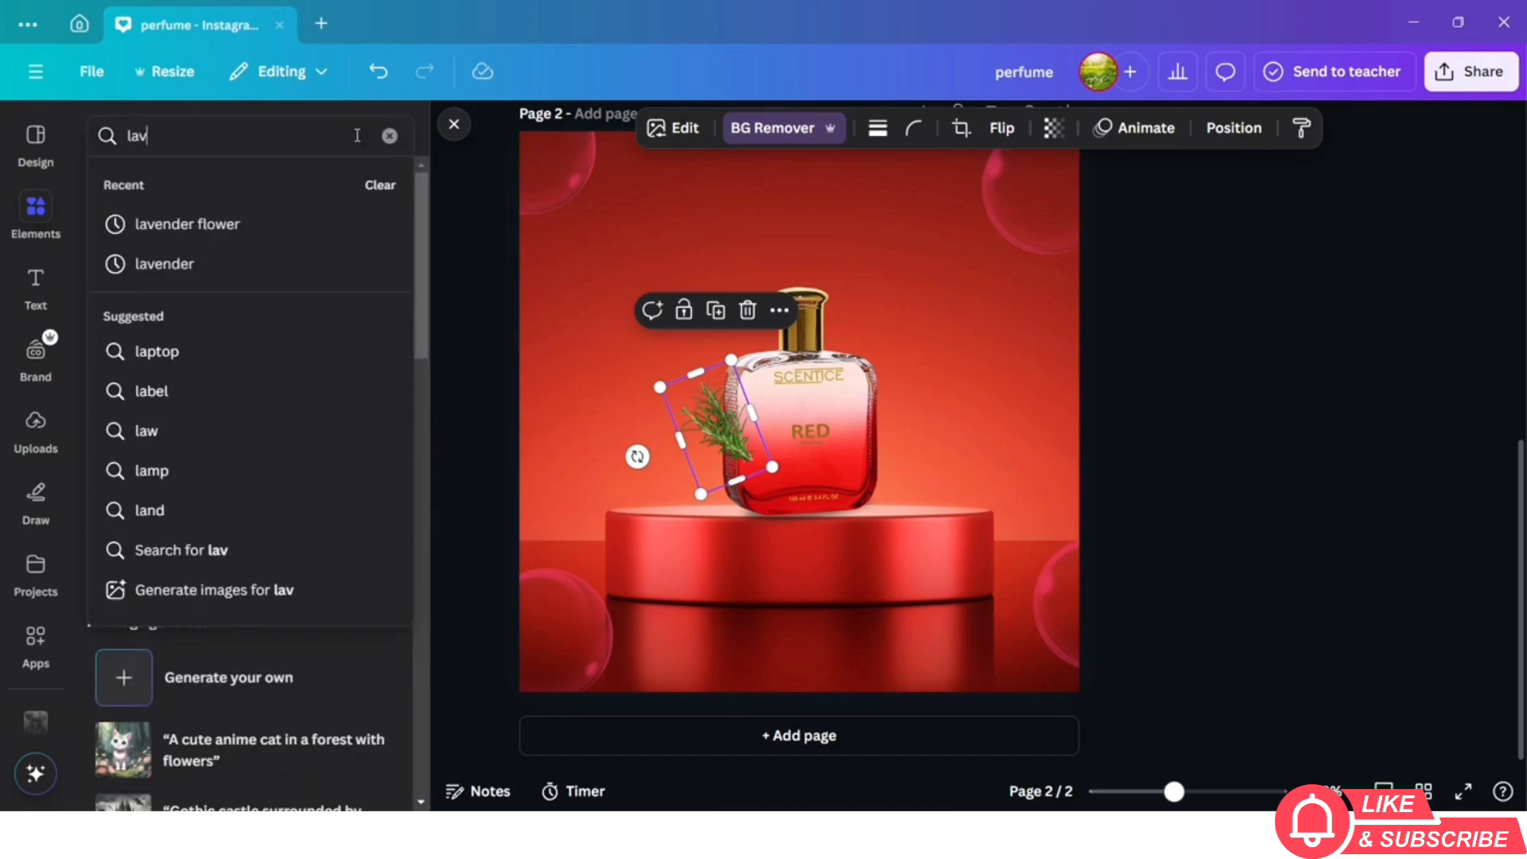
pyautogui.write('ender')
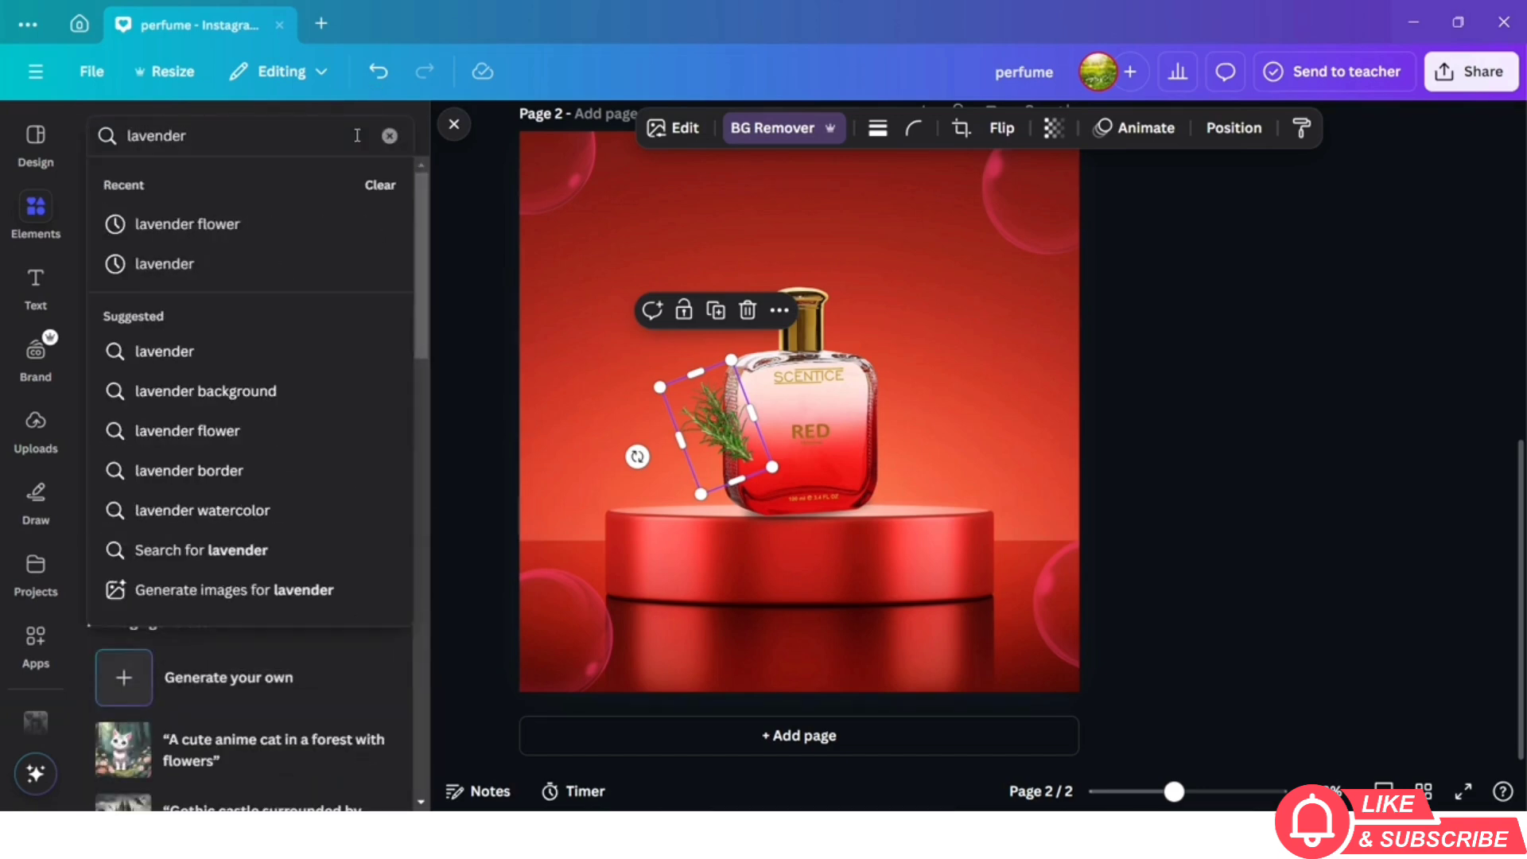
pyautogui.click(222, 231)
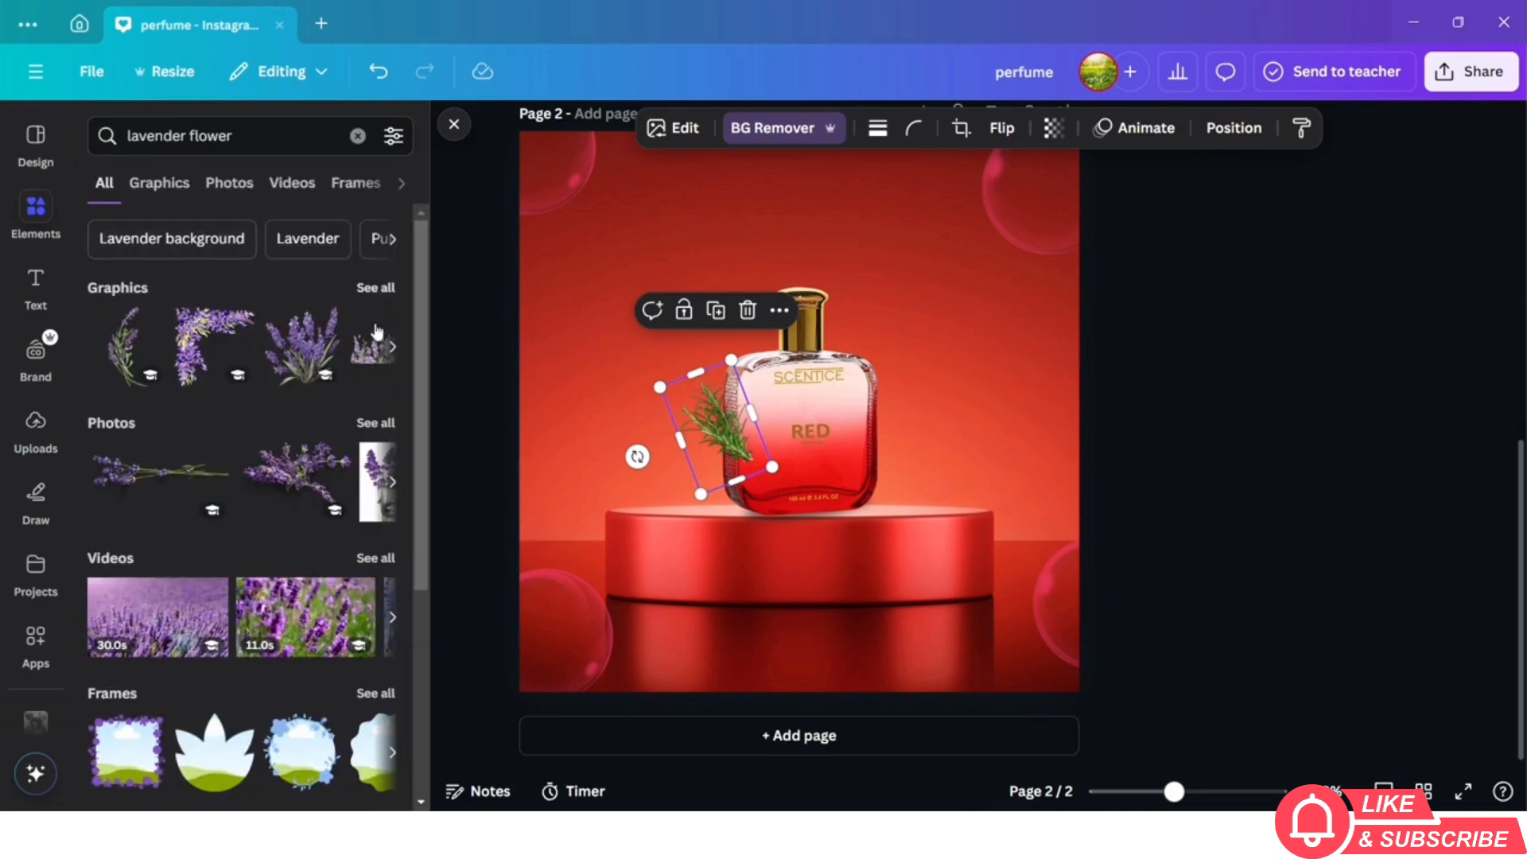
pyautogui.click(378, 427)
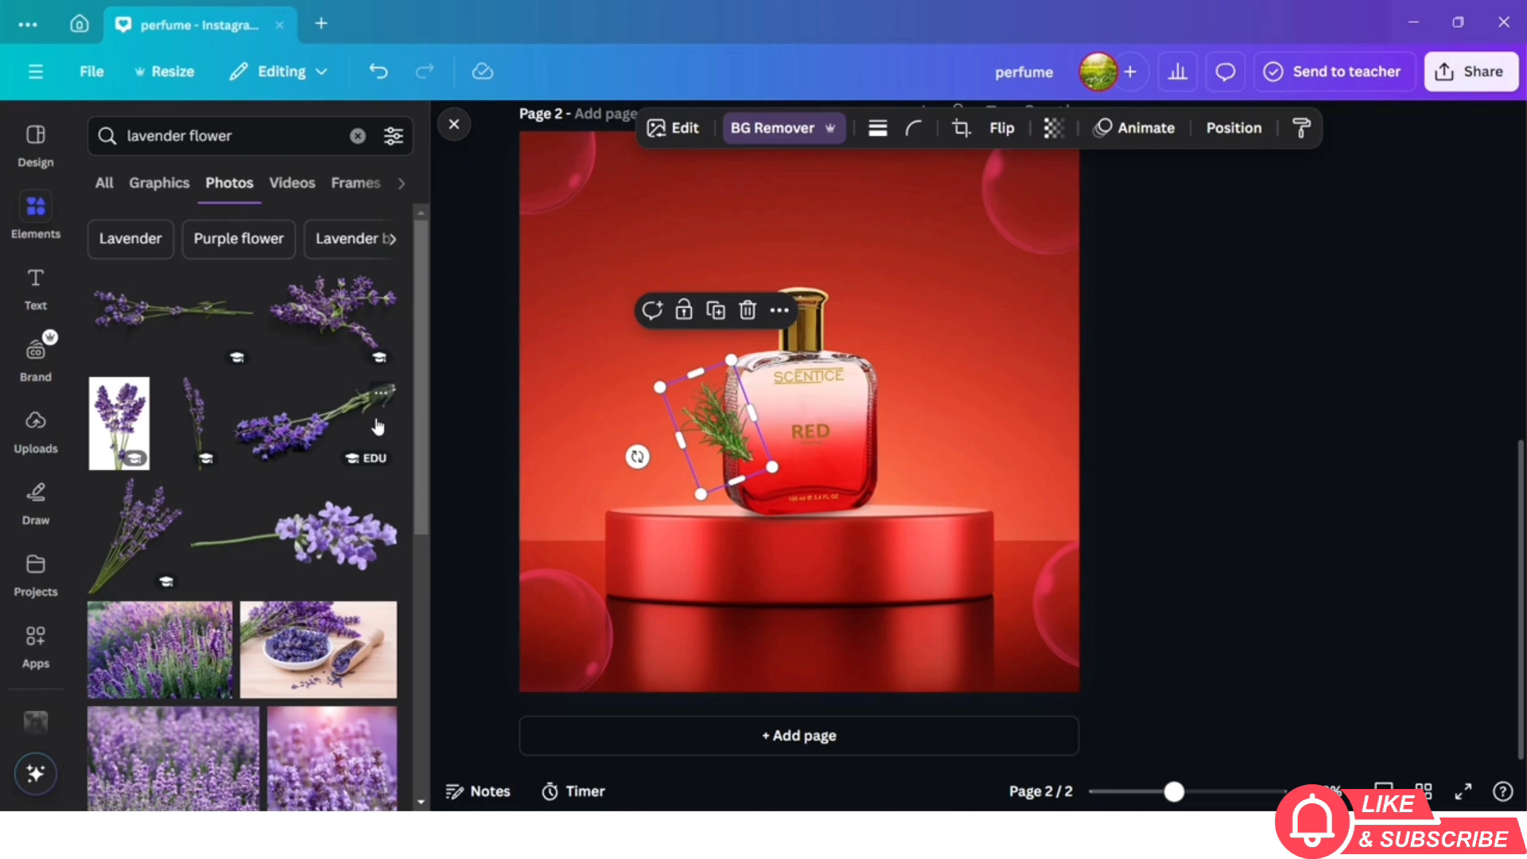
pyautogui.click(115, 548)
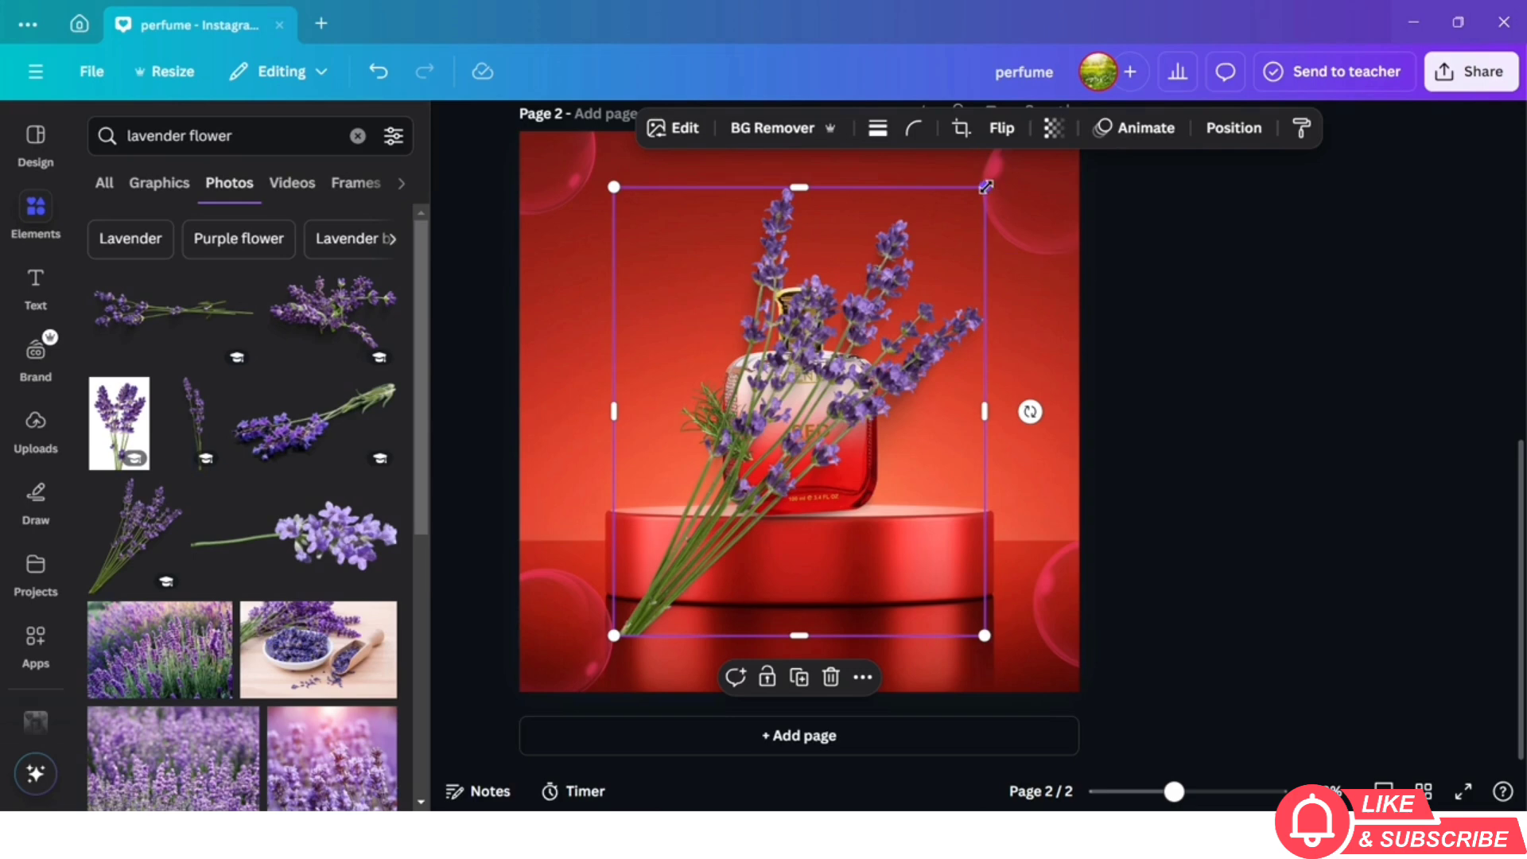
# Shrink the lavender bunch, tilt it to the left and place it at the bottle's lower left, beside the rosemary
pyautogui.moveTo(985, 187); pyautogui.dragTo(703, 528)
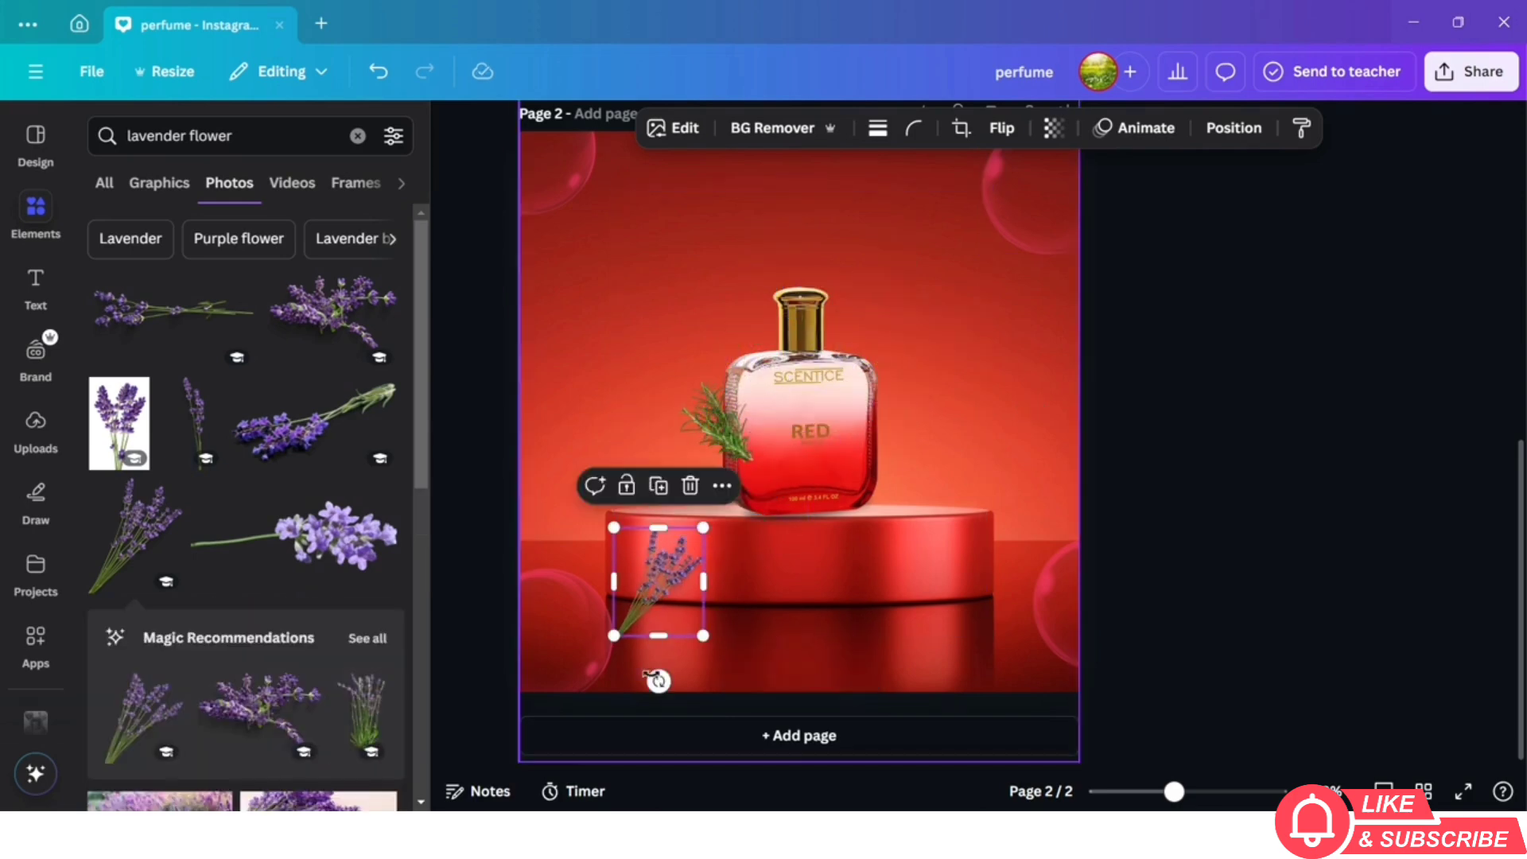
pyautogui.moveTo(657, 681); pyautogui.dragTo(764, 619)
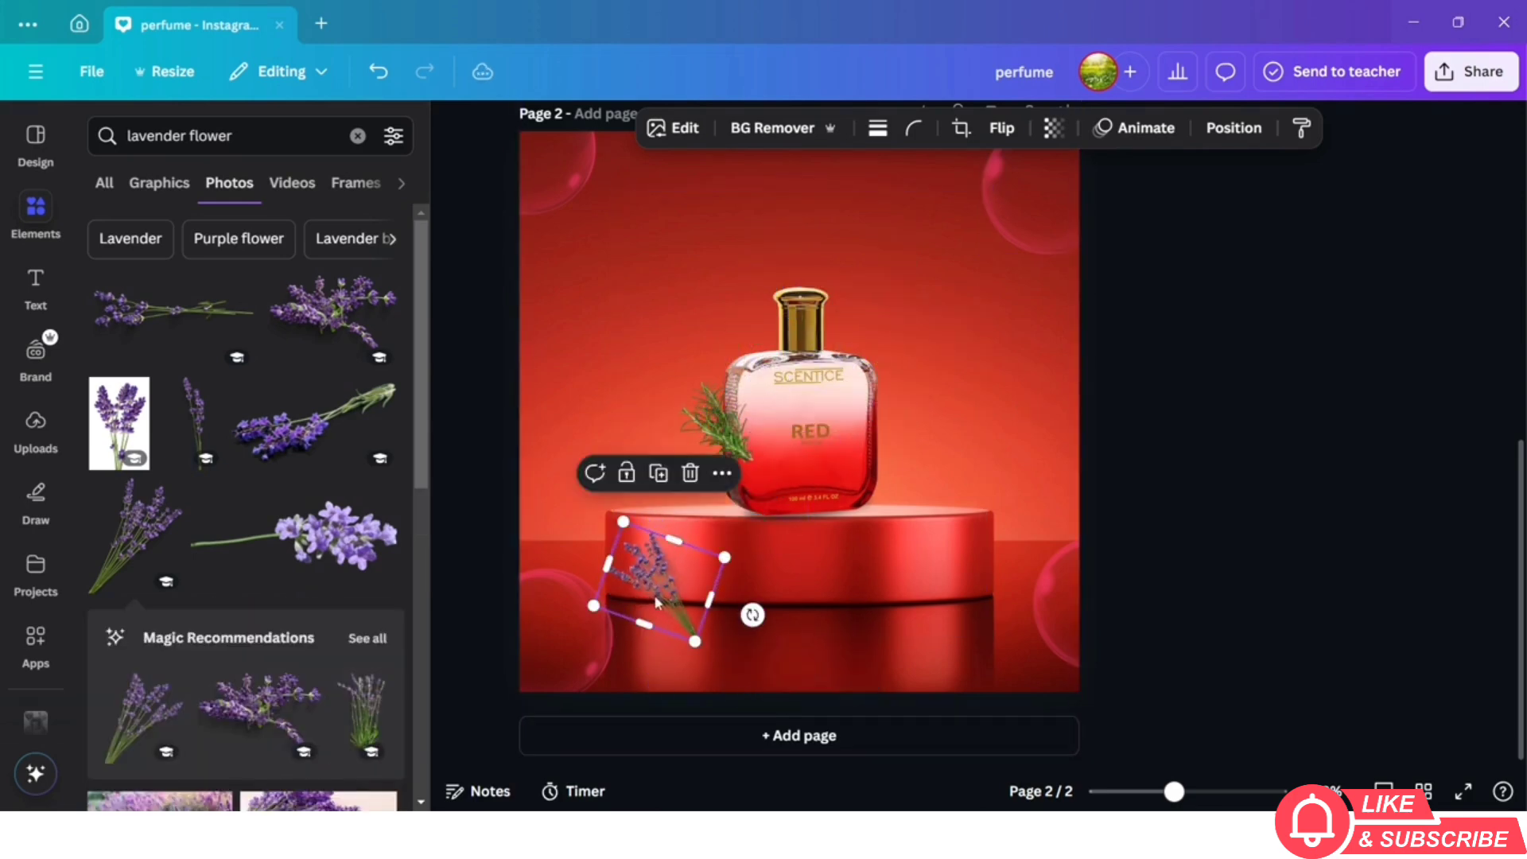
pyautogui.moveTo(657, 602); pyautogui.dragTo(700, 473)
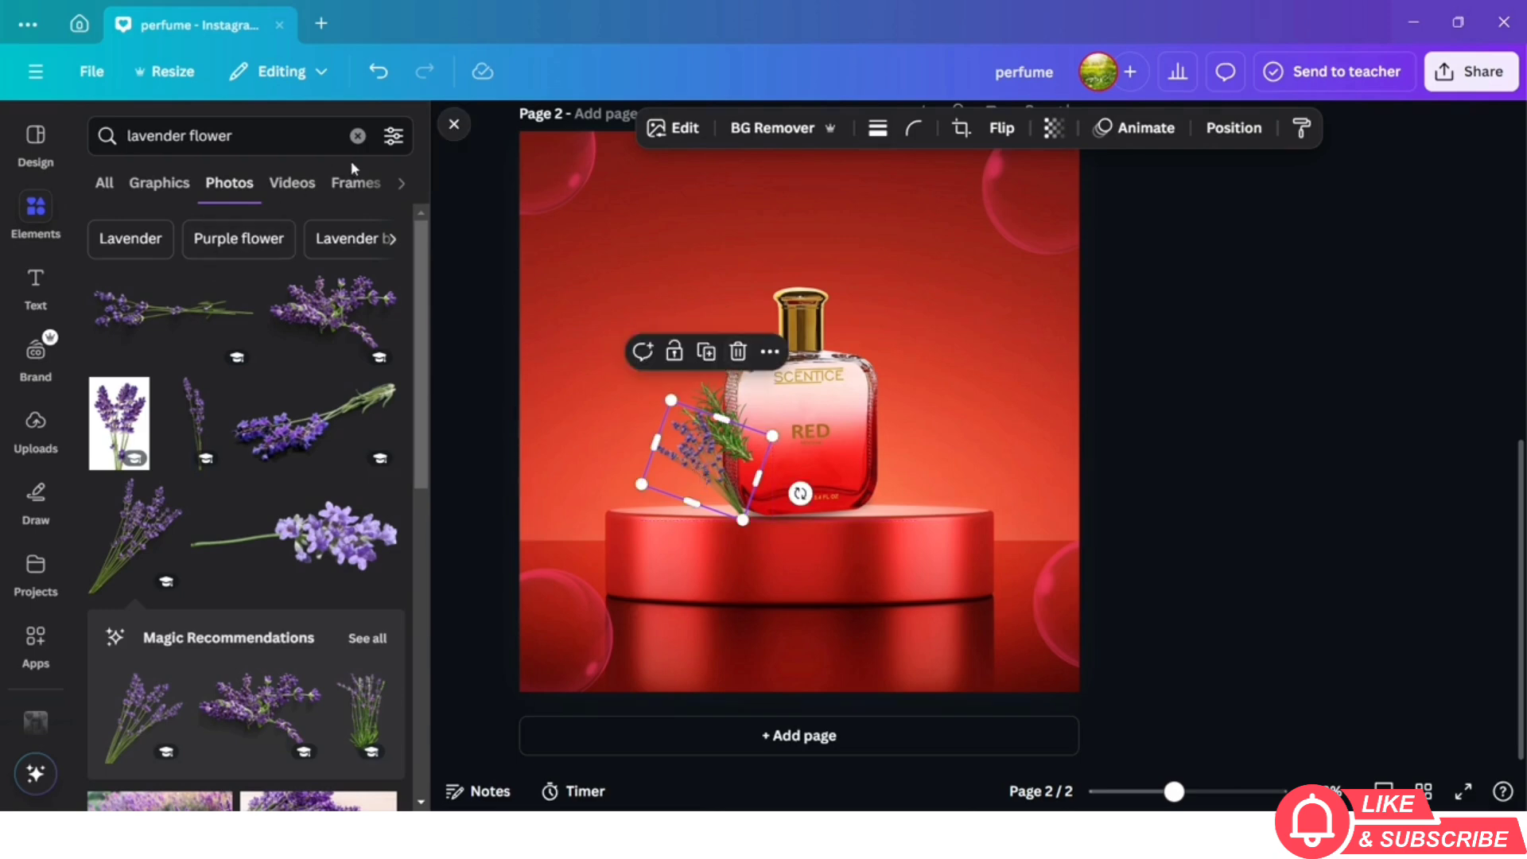
# Search the element photos for "orange slice", add the deep-orange round slice and shrink it to about a quarter of its width
pyautogui.click(358, 137)
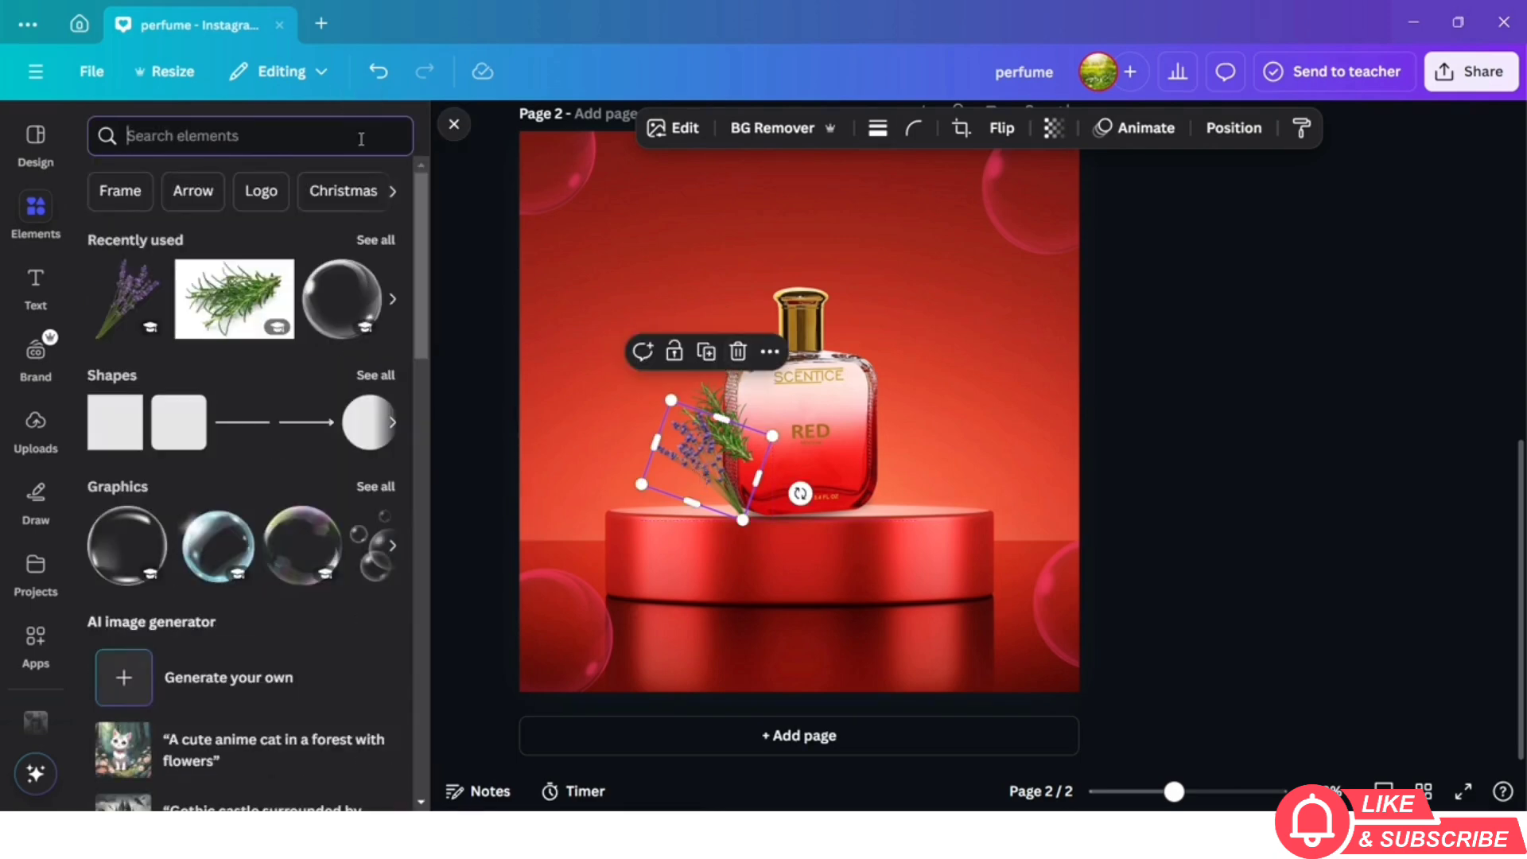
pyautogui.write('orang')
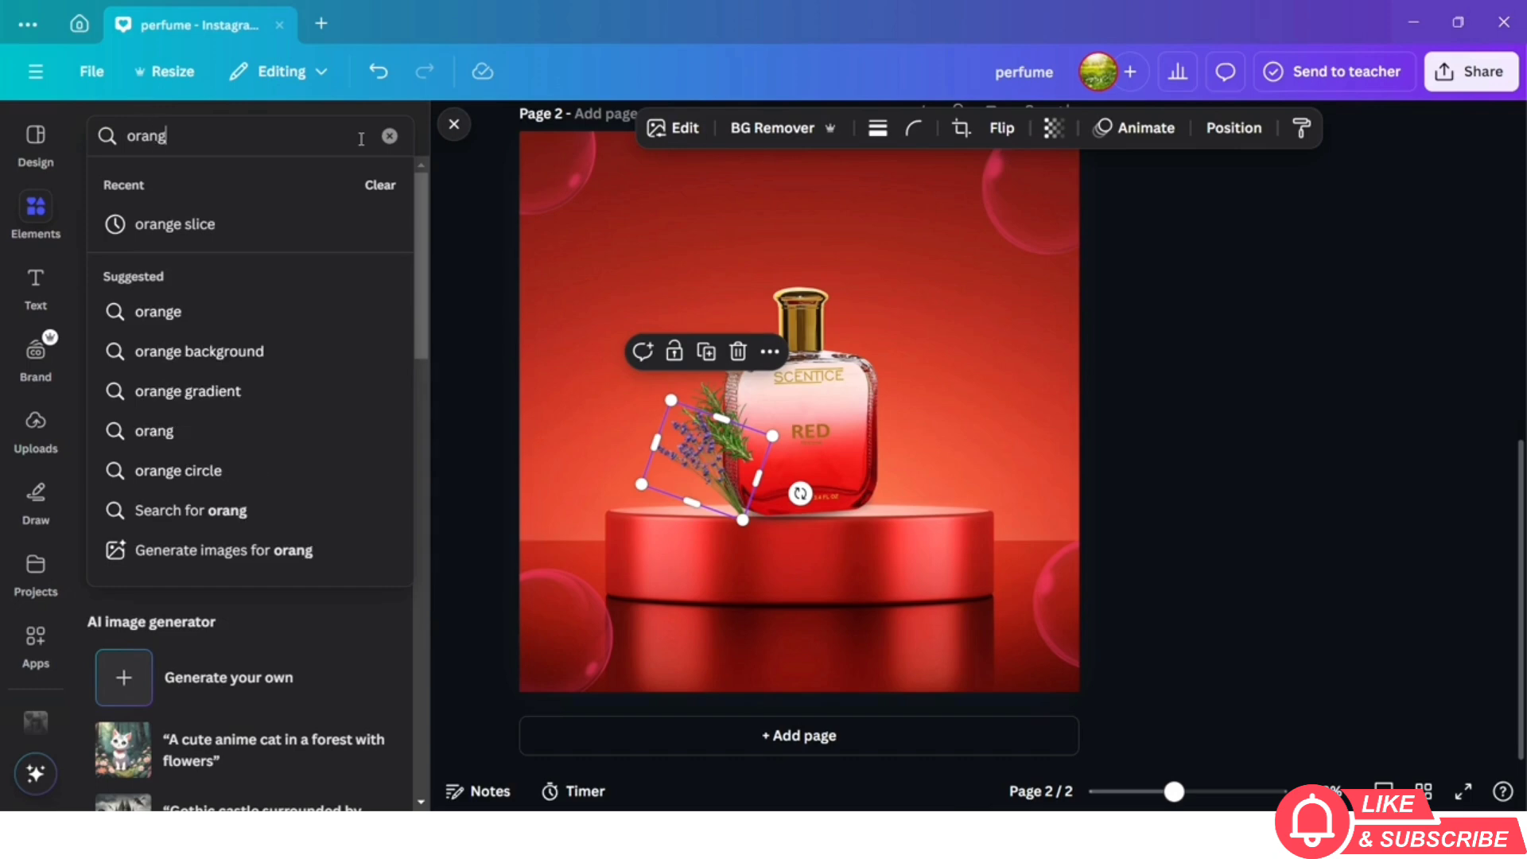
pyautogui.write('e slice')
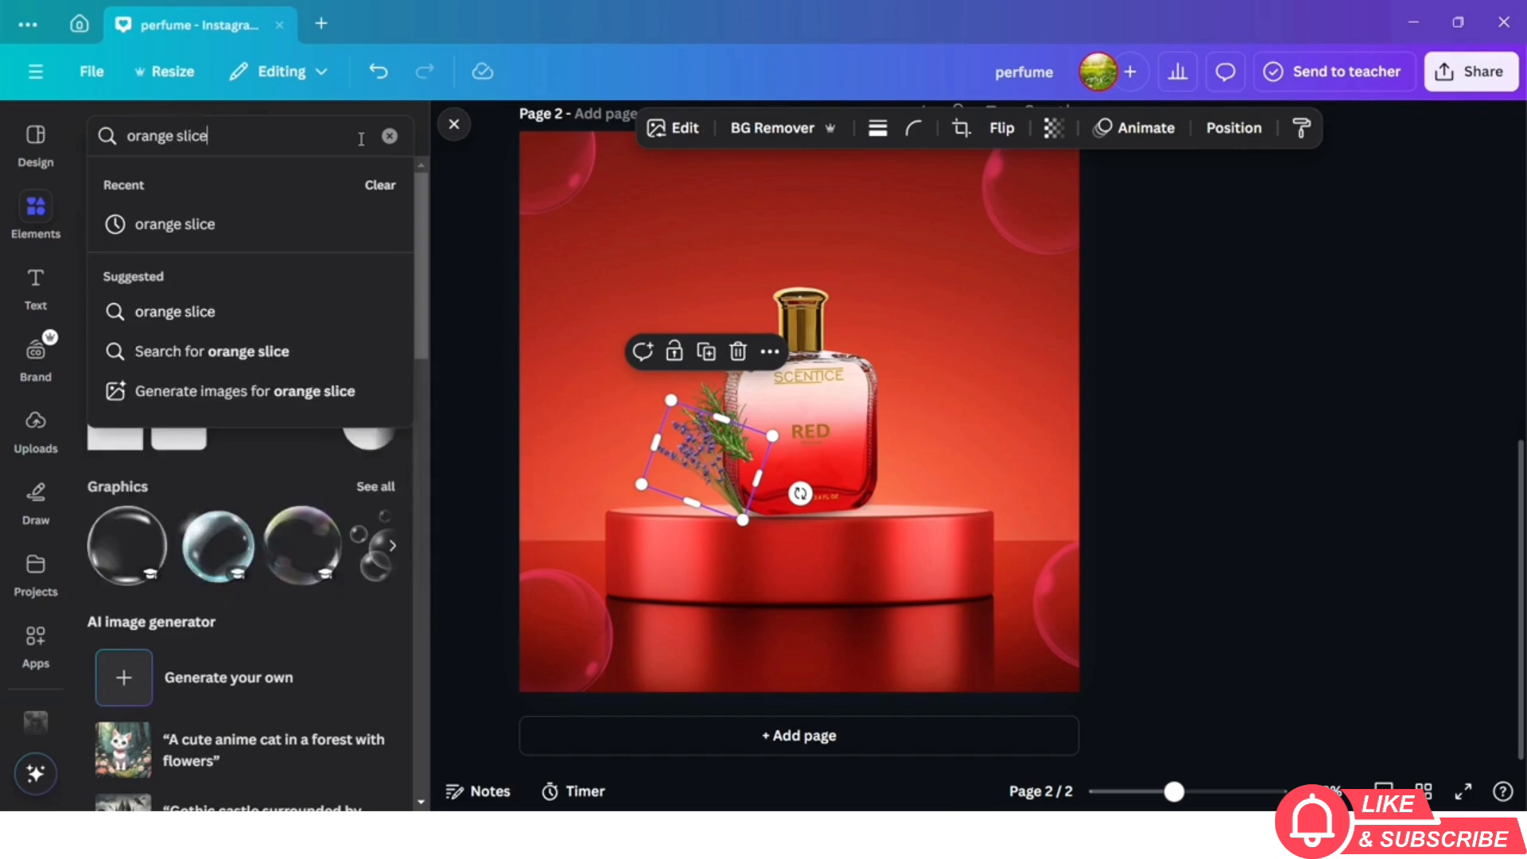
pyautogui.press('Return')
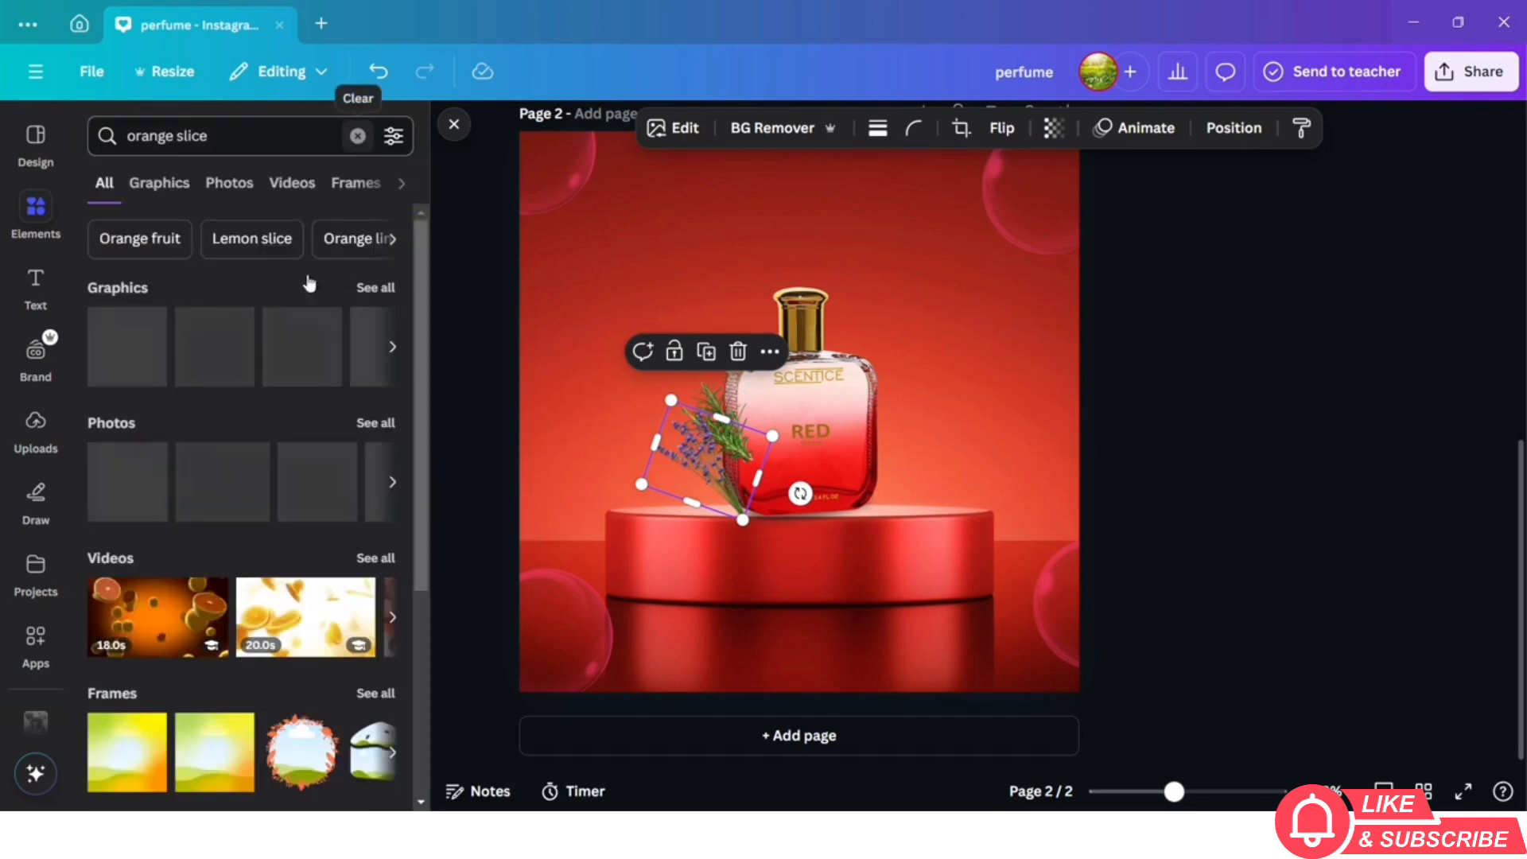
pyautogui.click(380, 420)
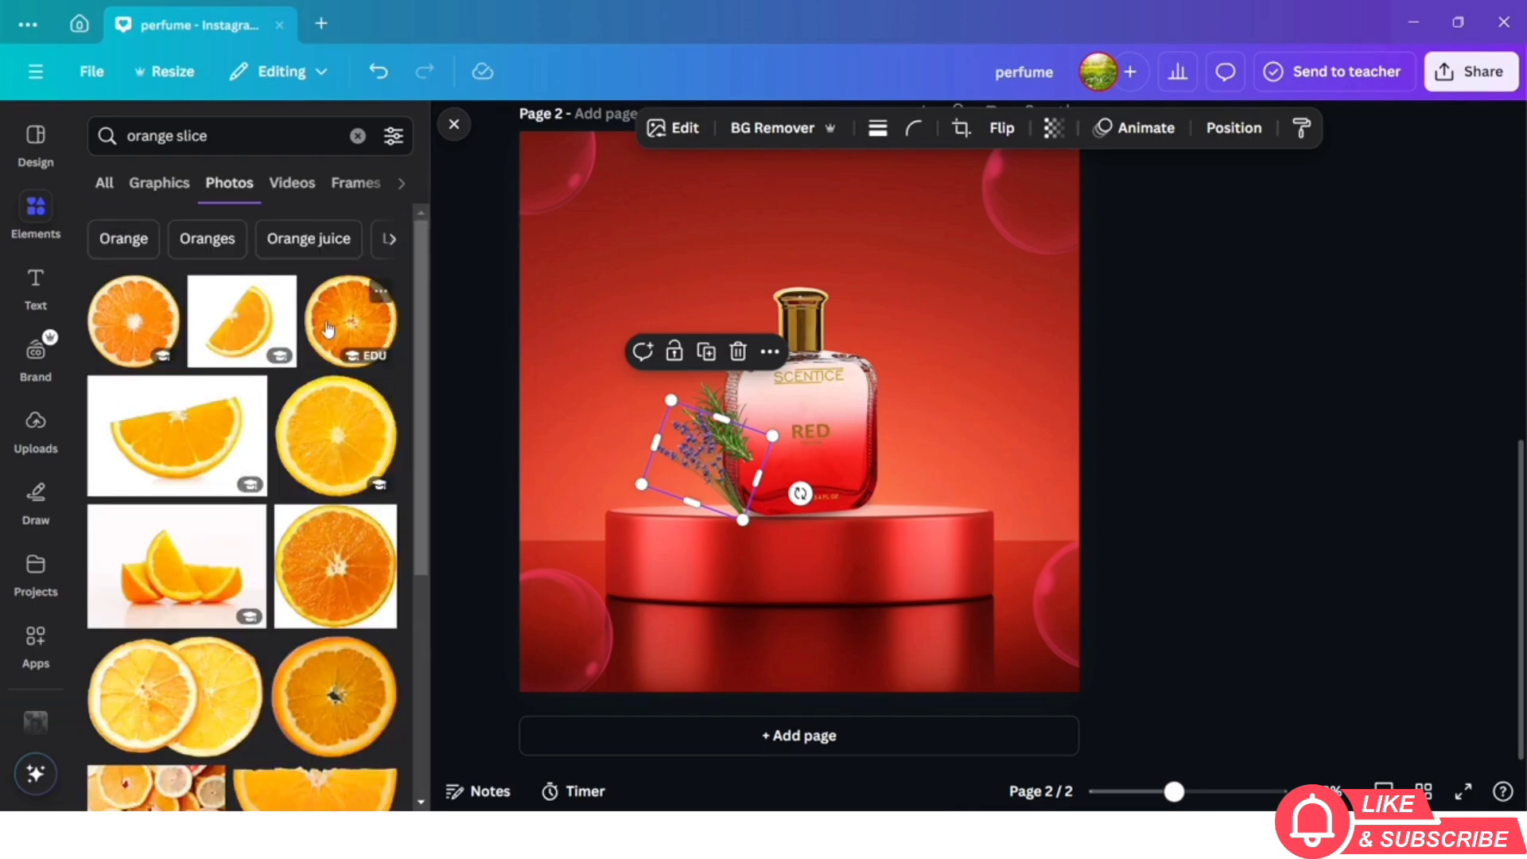
pyautogui.click(329, 329)
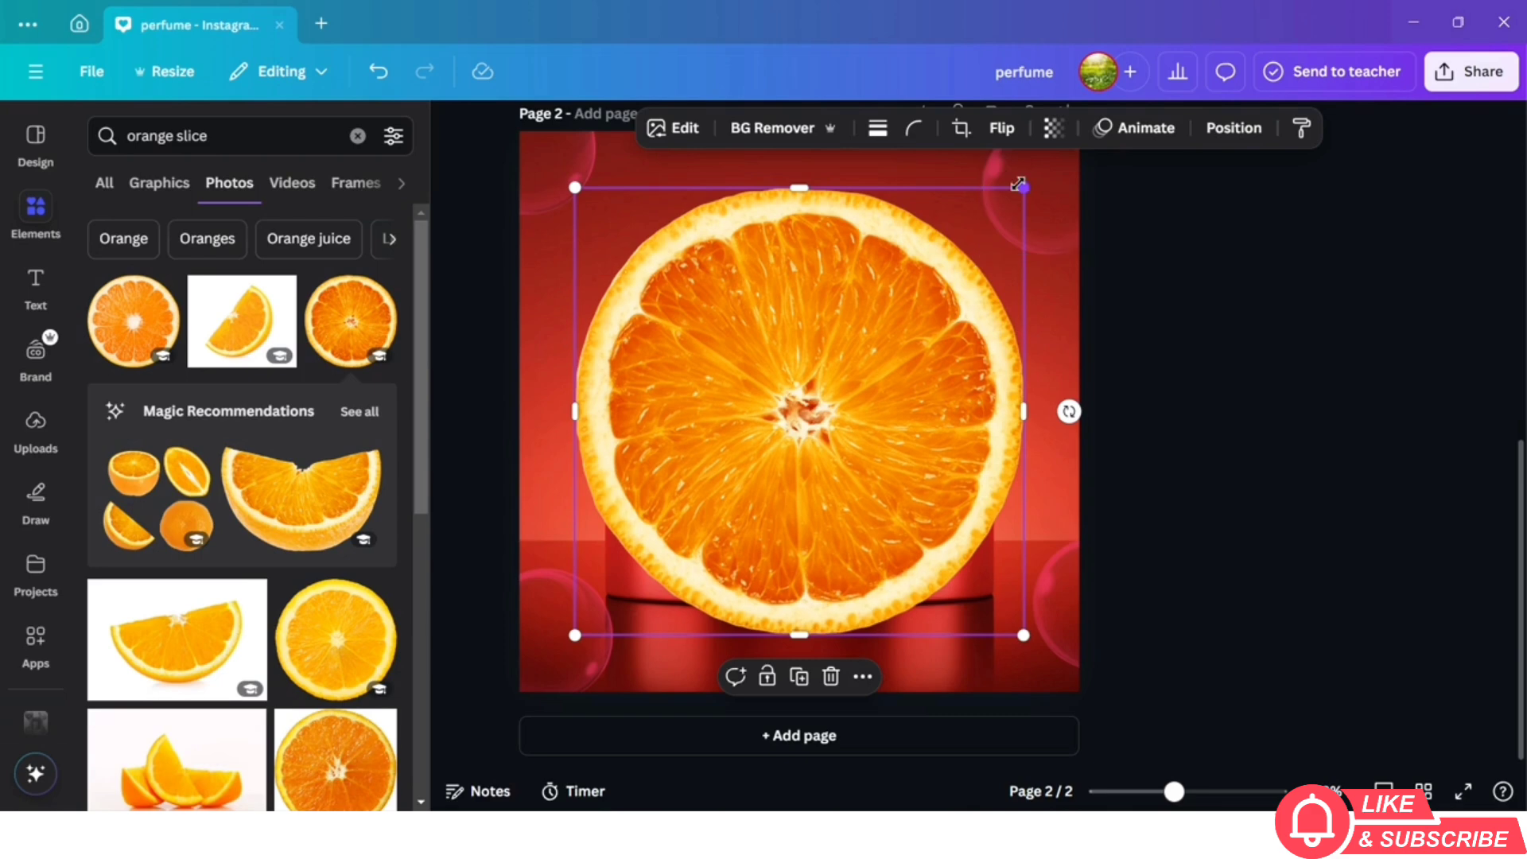
pyautogui.moveTo(1024, 188); pyautogui.dragTo(690, 519)
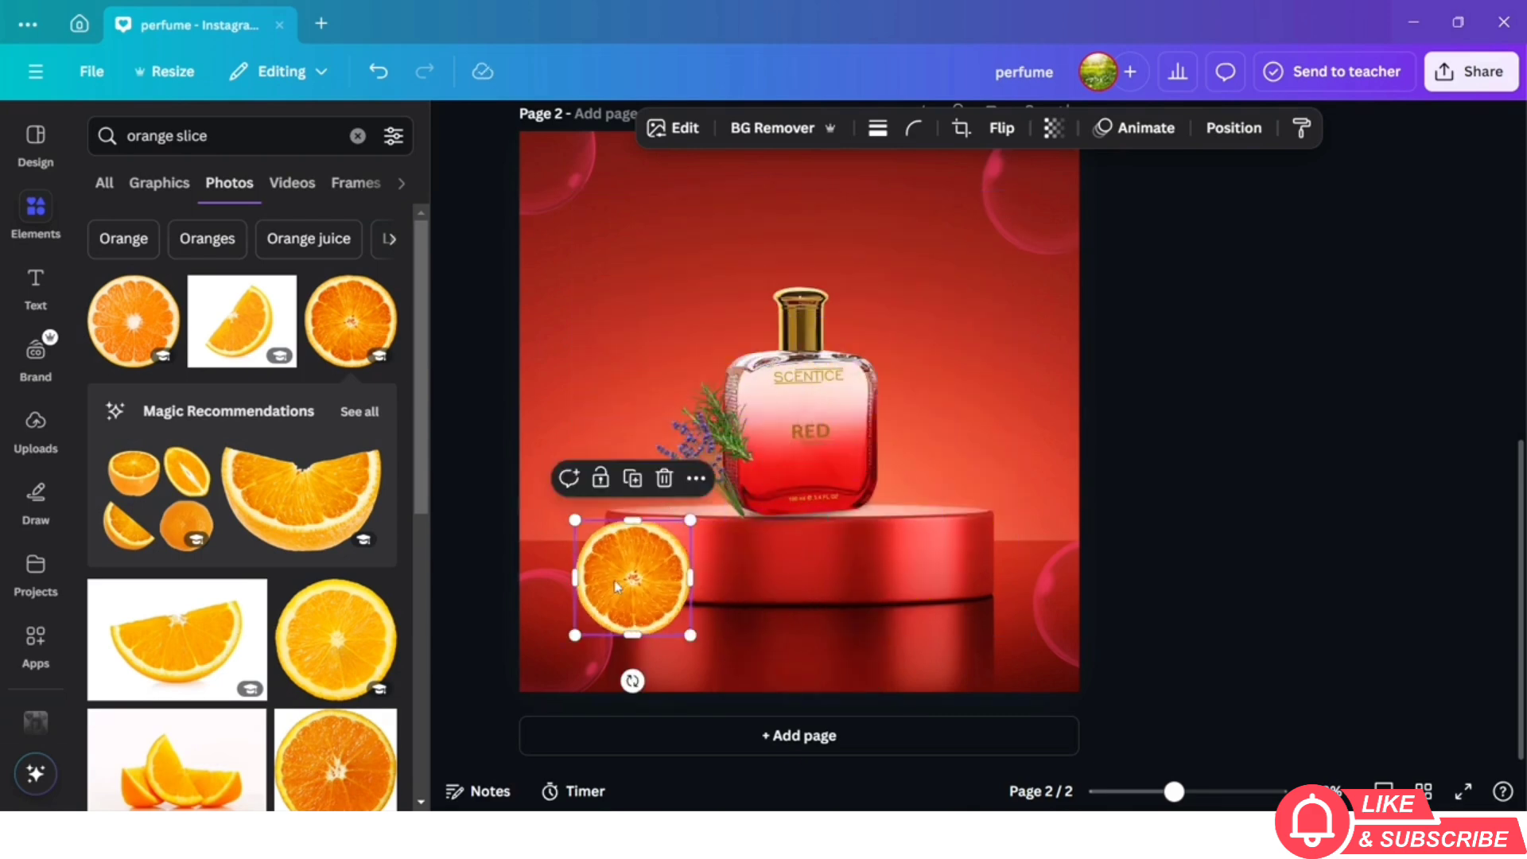
# Place the orange slice at the bottle's lower right, slightly smaller, and bring the bottle layer in front of all other elements
pyautogui.moveTo(617, 587); pyautogui.dragTo(878, 467)
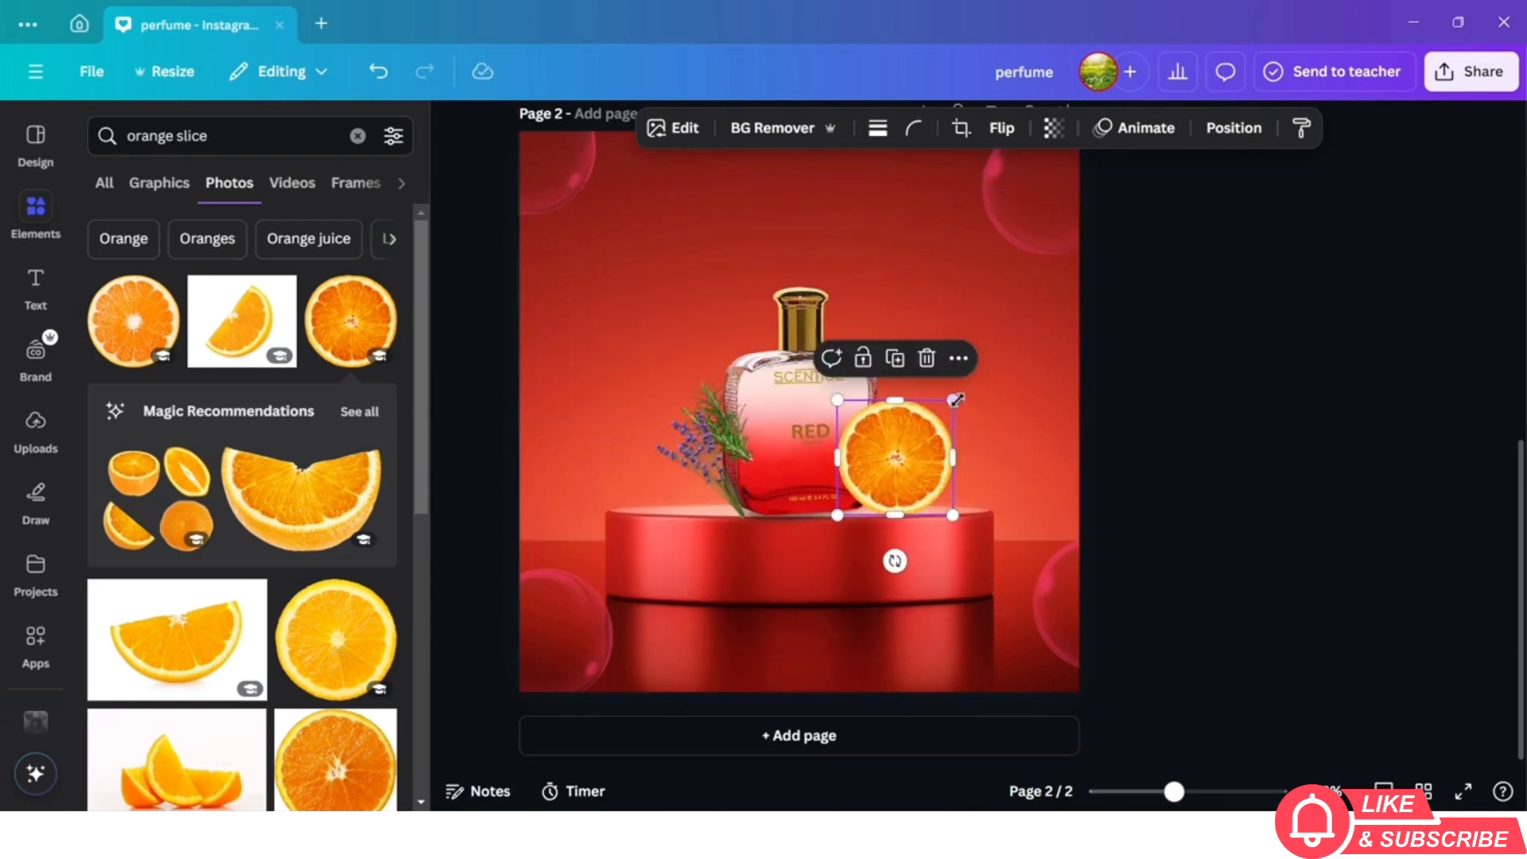
pyautogui.moveTo(953, 400); pyautogui.dragTo(926, 427)
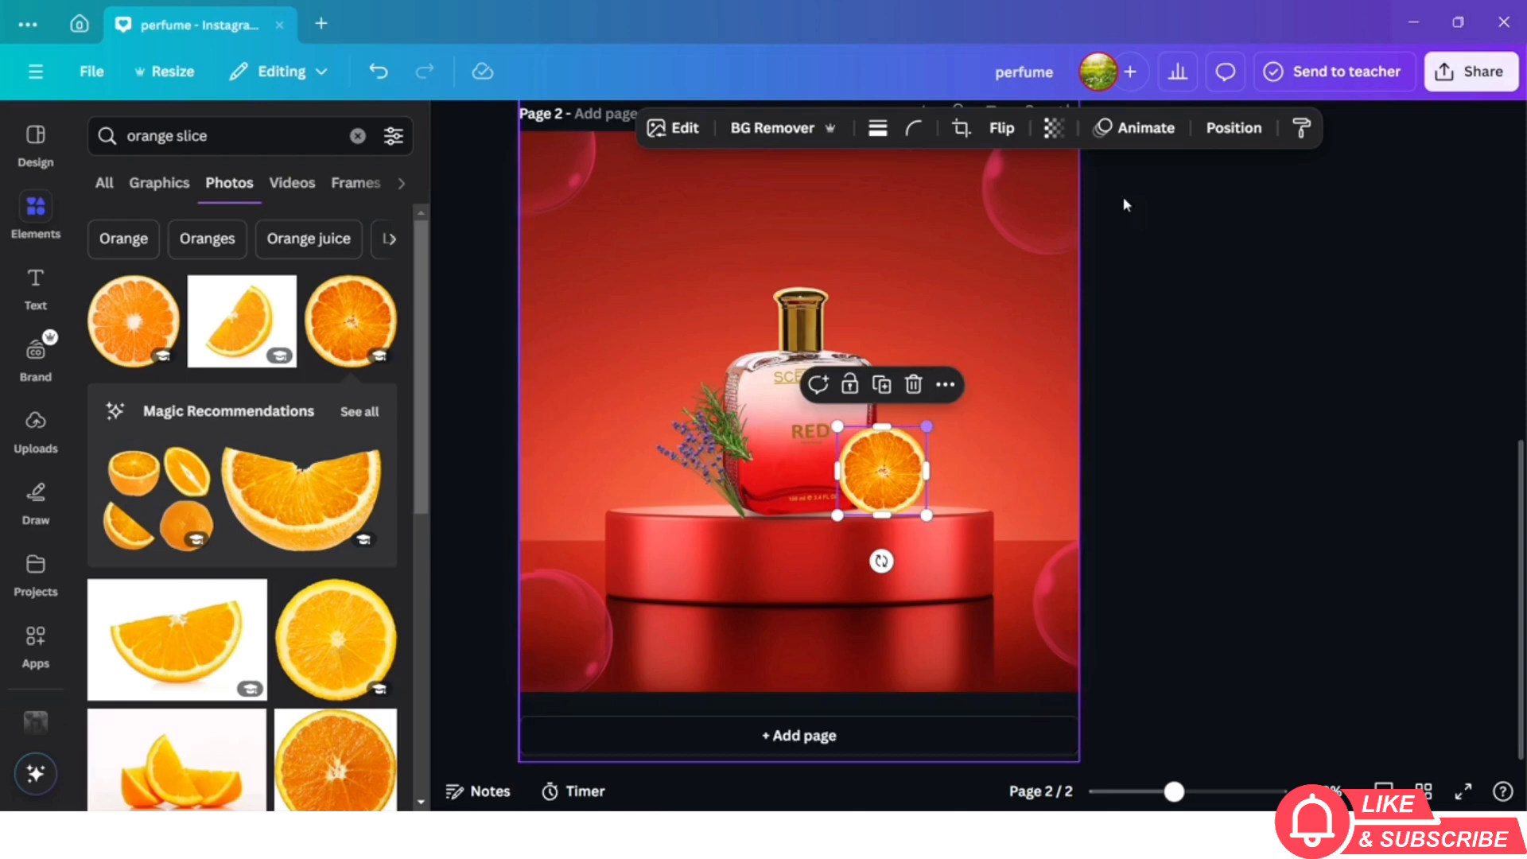
pyautogui.click(1234, 132)
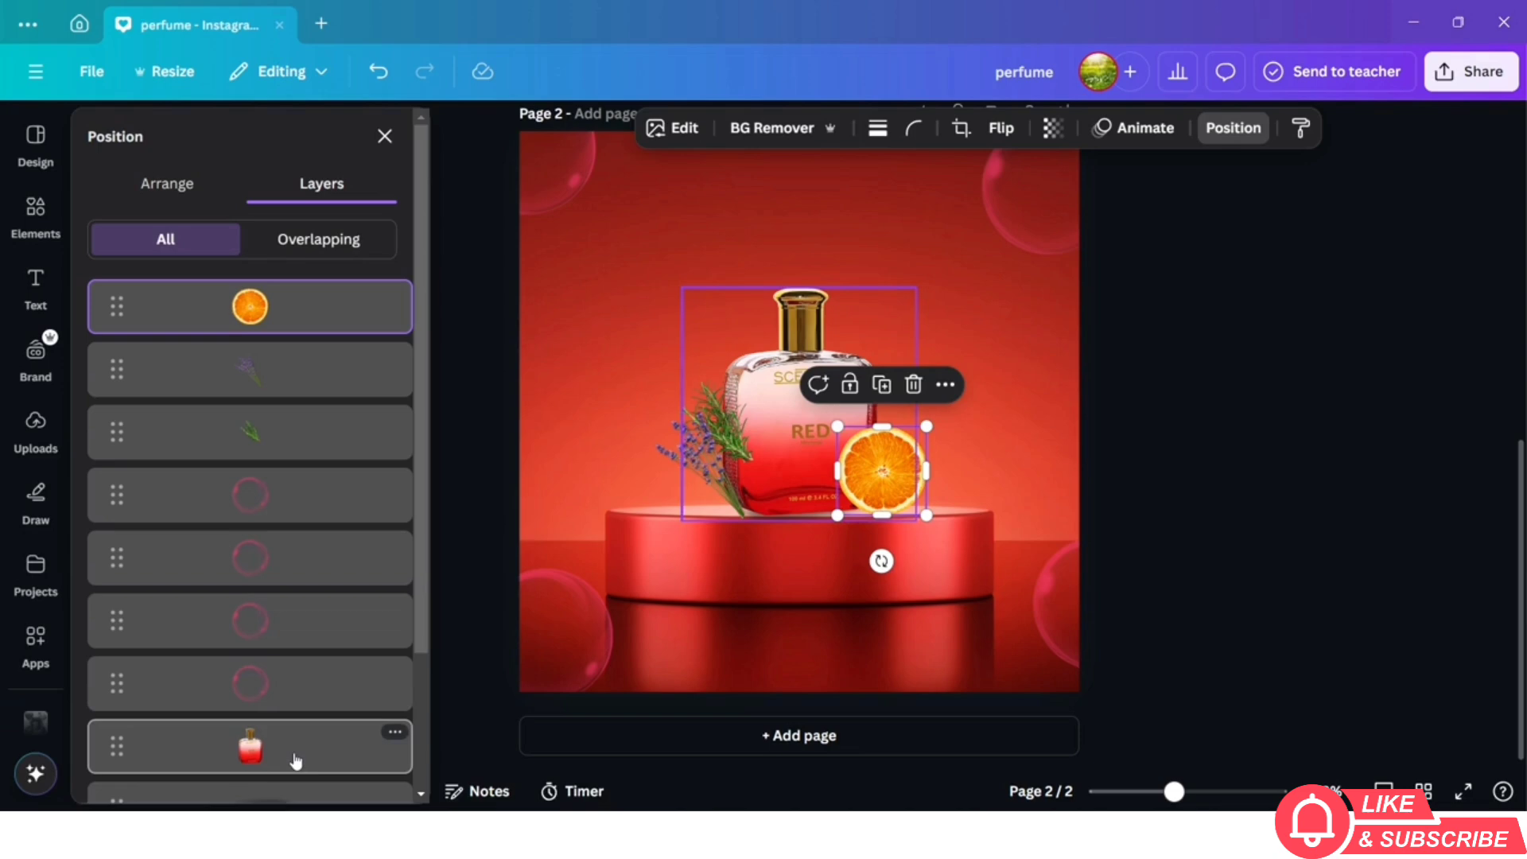
pyautogui.moveTo(294, 753); pyautogui.dragTo(279, 278)
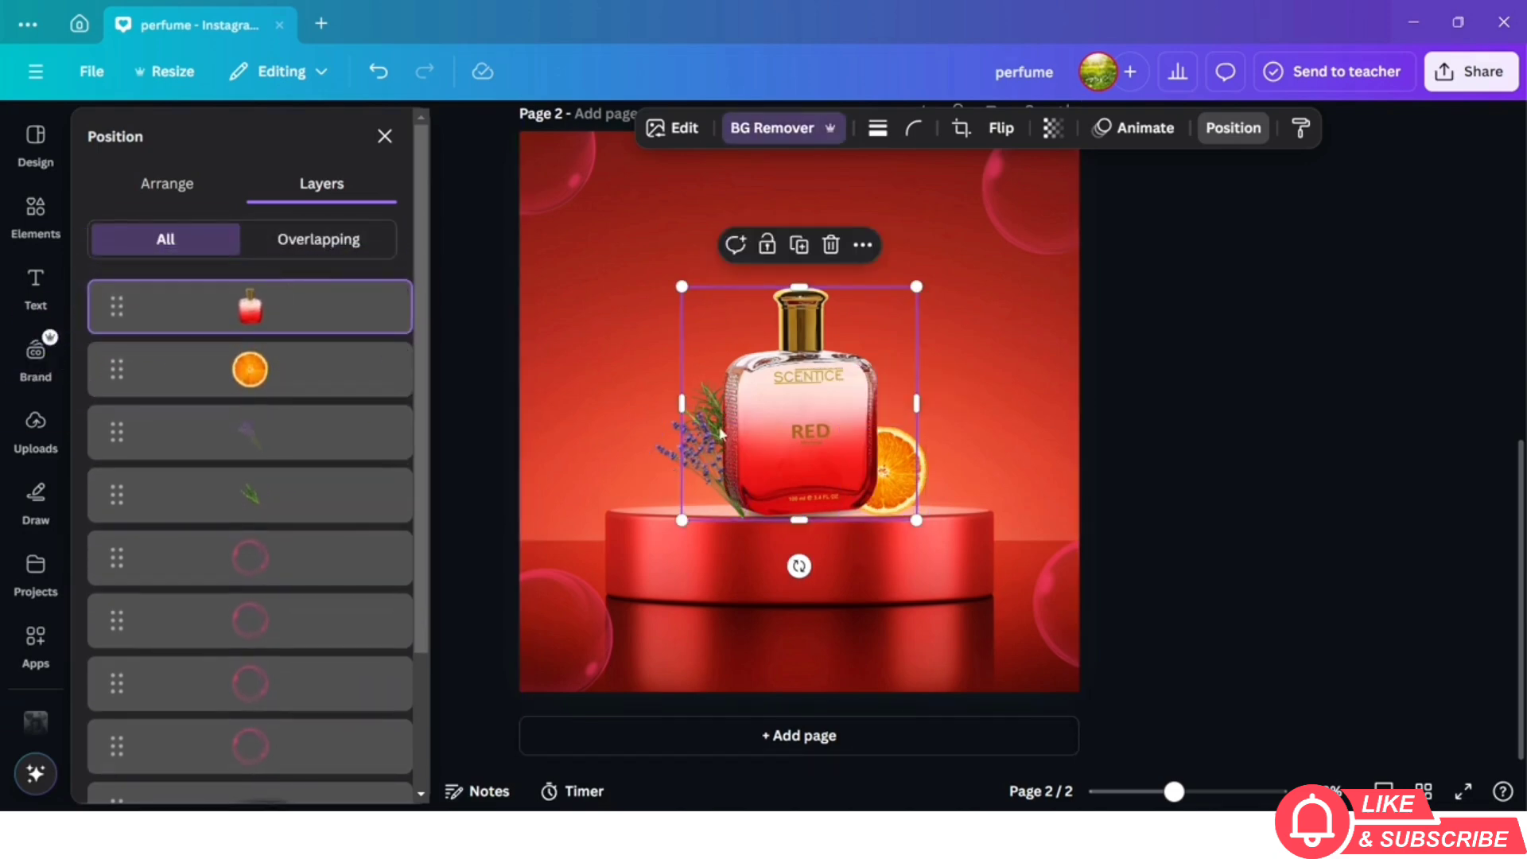
# Raise the rosemary sprig slightly and shift the lavender bunch so its stems tuck behind the bottle's lower left edge
pyautogui.click(244, 493)
pyautogui.moveTo(728, 419); pyautogui.dragTo(726, 396)
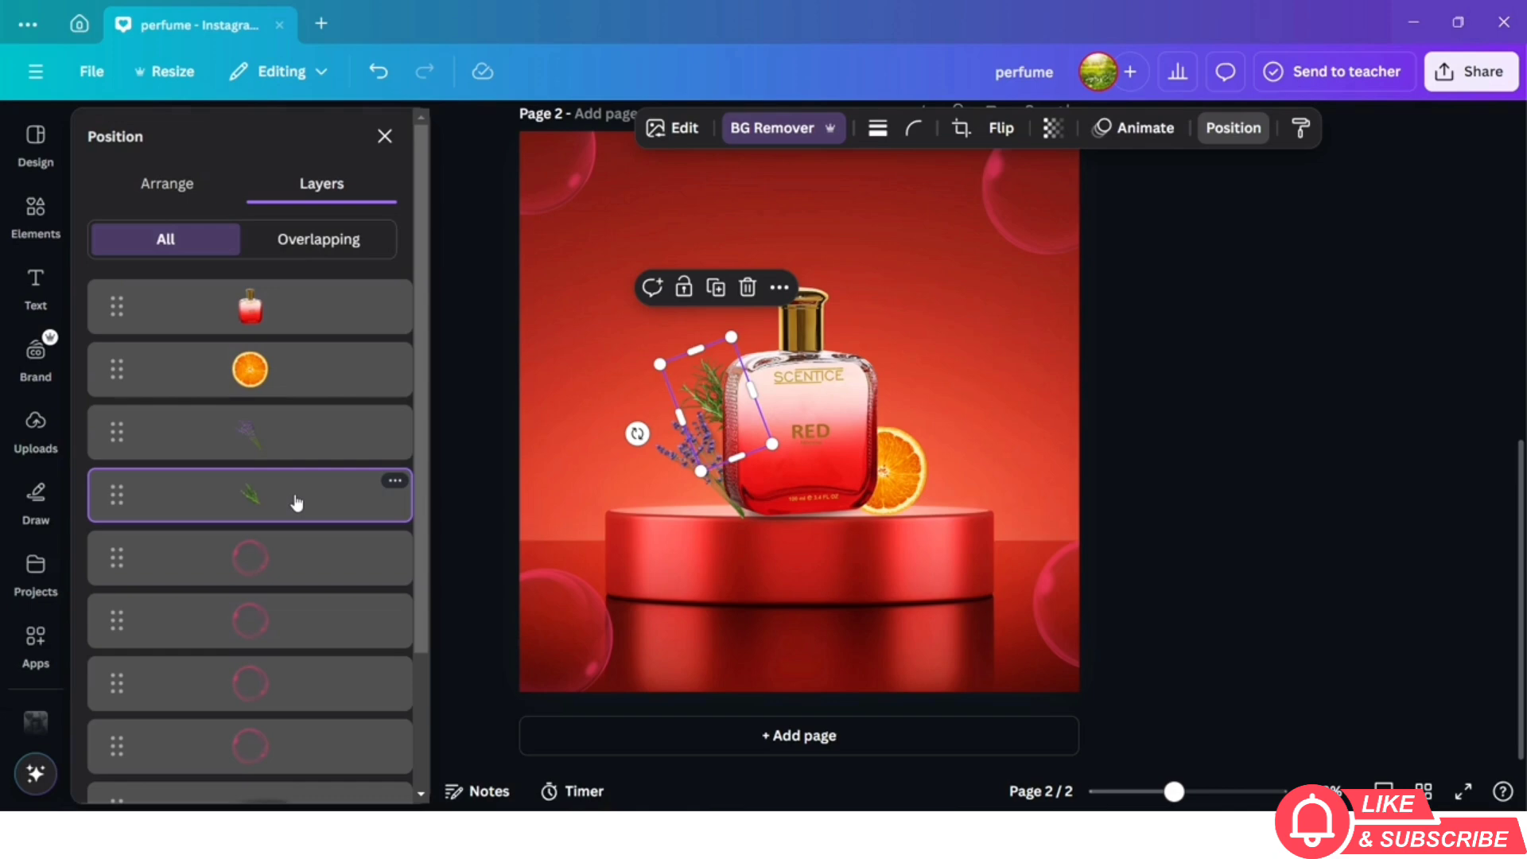
pyautogui.click(303, 434)
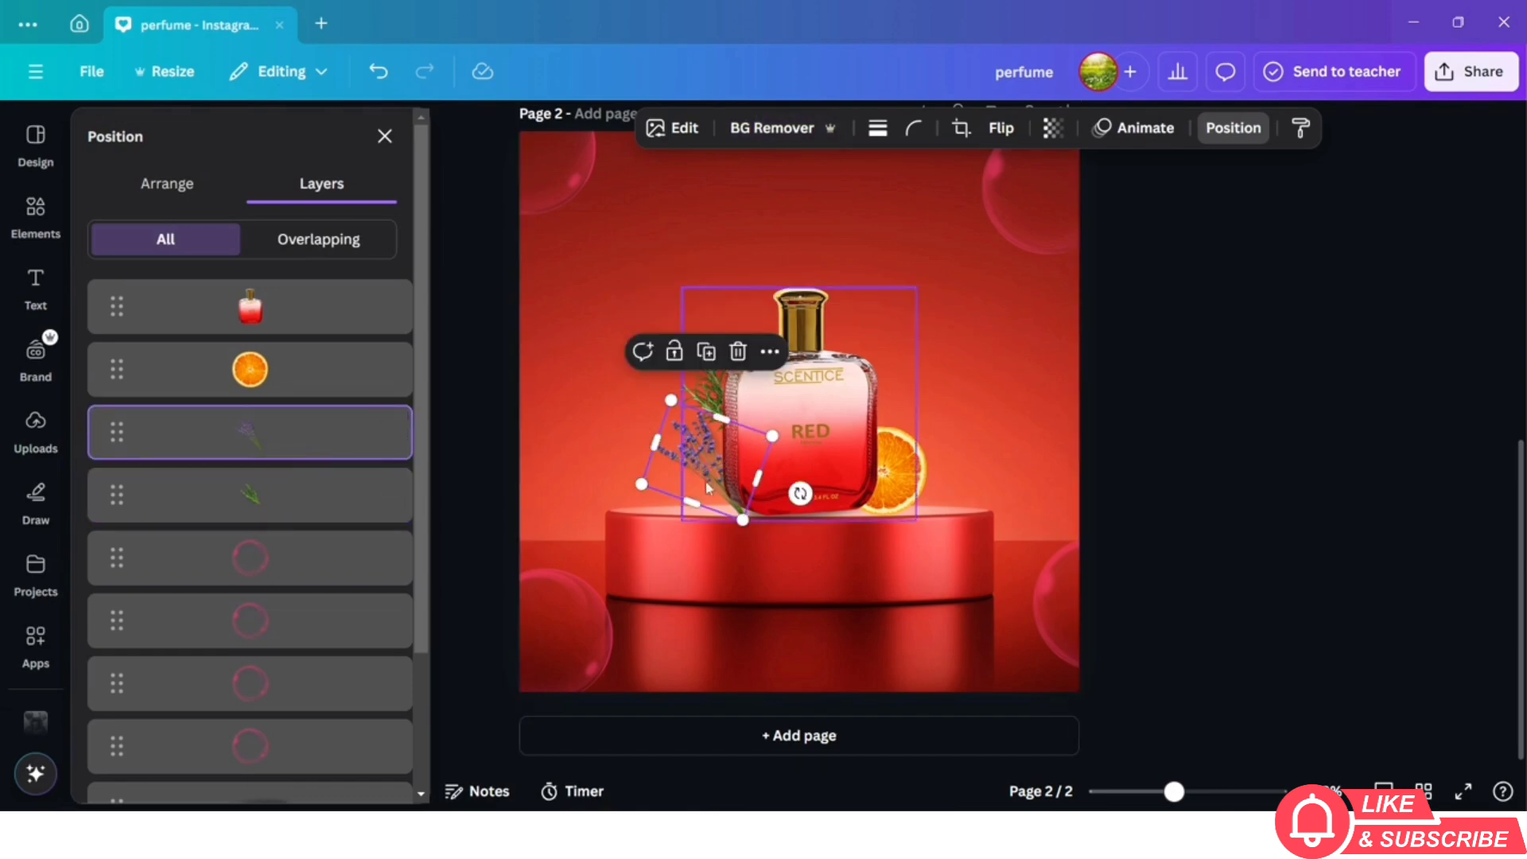
pyautogui.moveTo(702, 482)
pyautogui.mouseDown()
pyautogui.moveTo(756, 480)
pyautogui.moveTo(720, 475)
pyautogui.mouseUp()
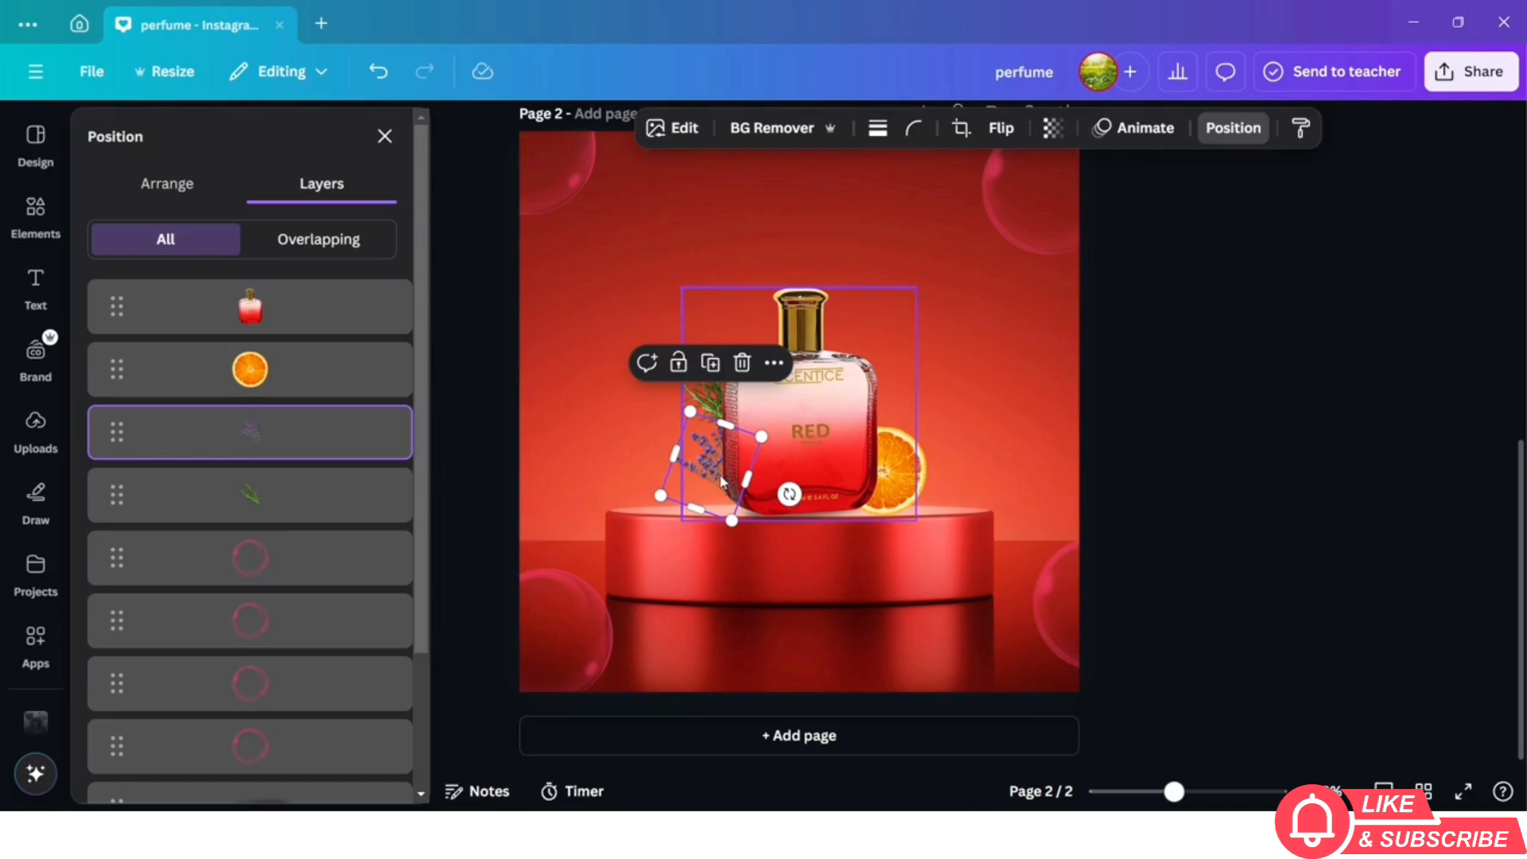
pyautogui.click(1159, 513)
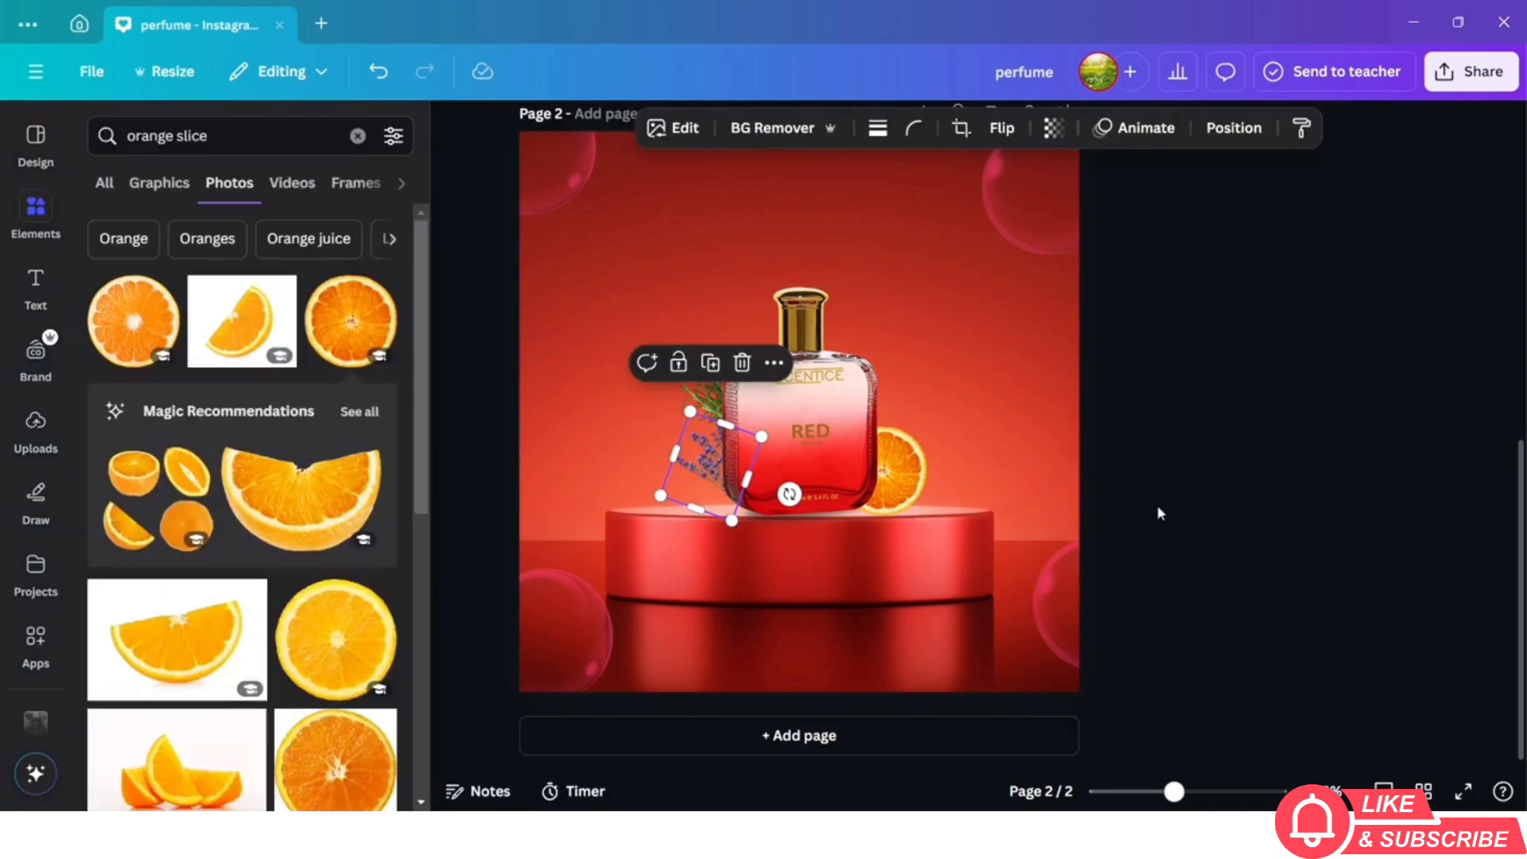
pyautogui.click(1160, 513)
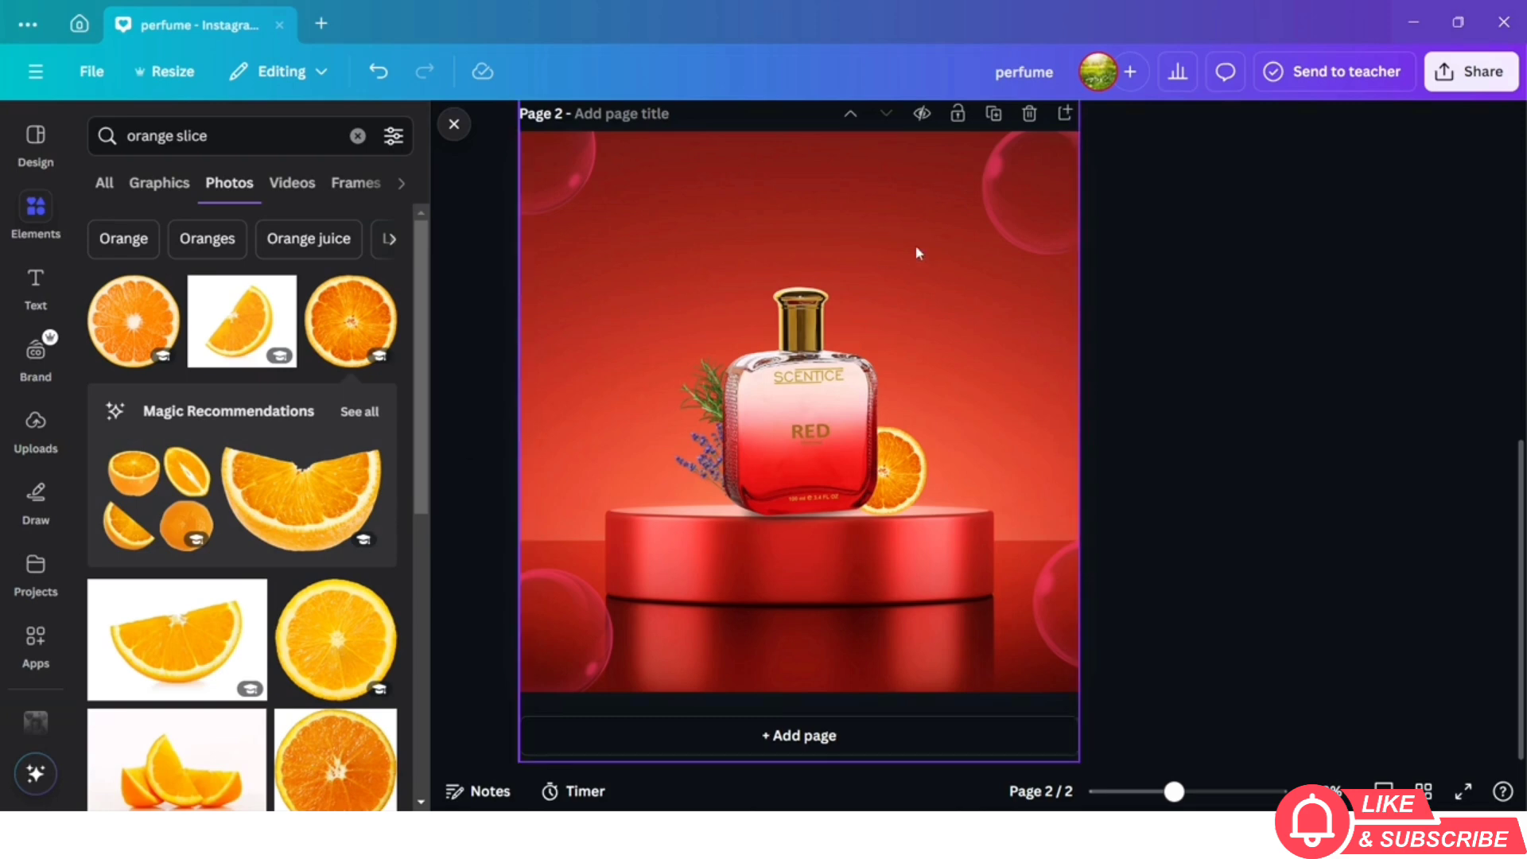
# Move the bubble in the page's upper right corner slightly higher and clear the "orange slice" element search
pyautogui.click(1008, 222)
pyautogui.moveTo(1009, 222); pyautogui.dragTo(1001, 194)
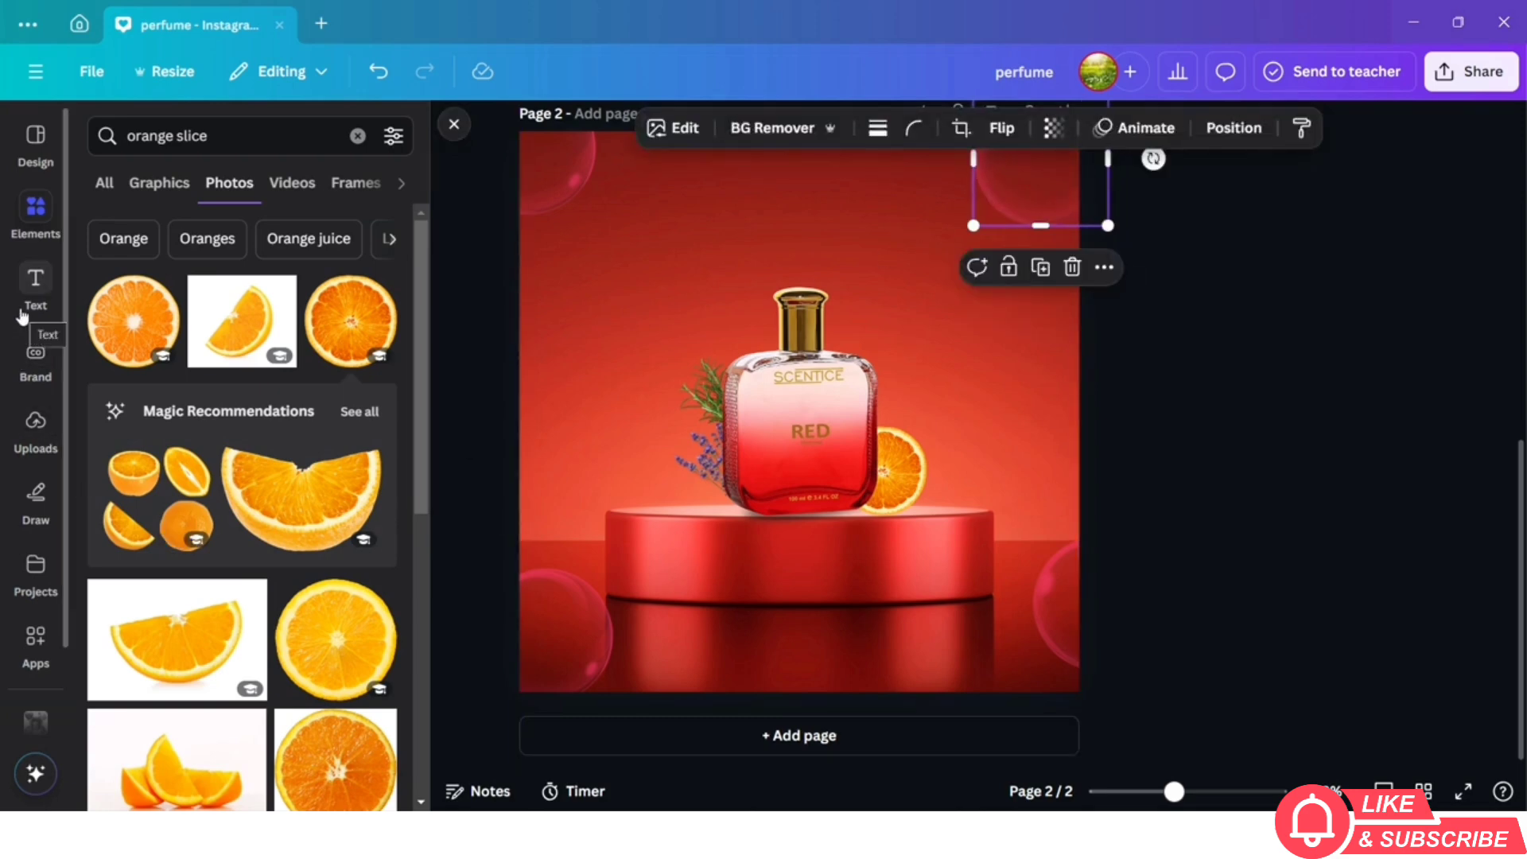
pyautogui.click(358, 136)
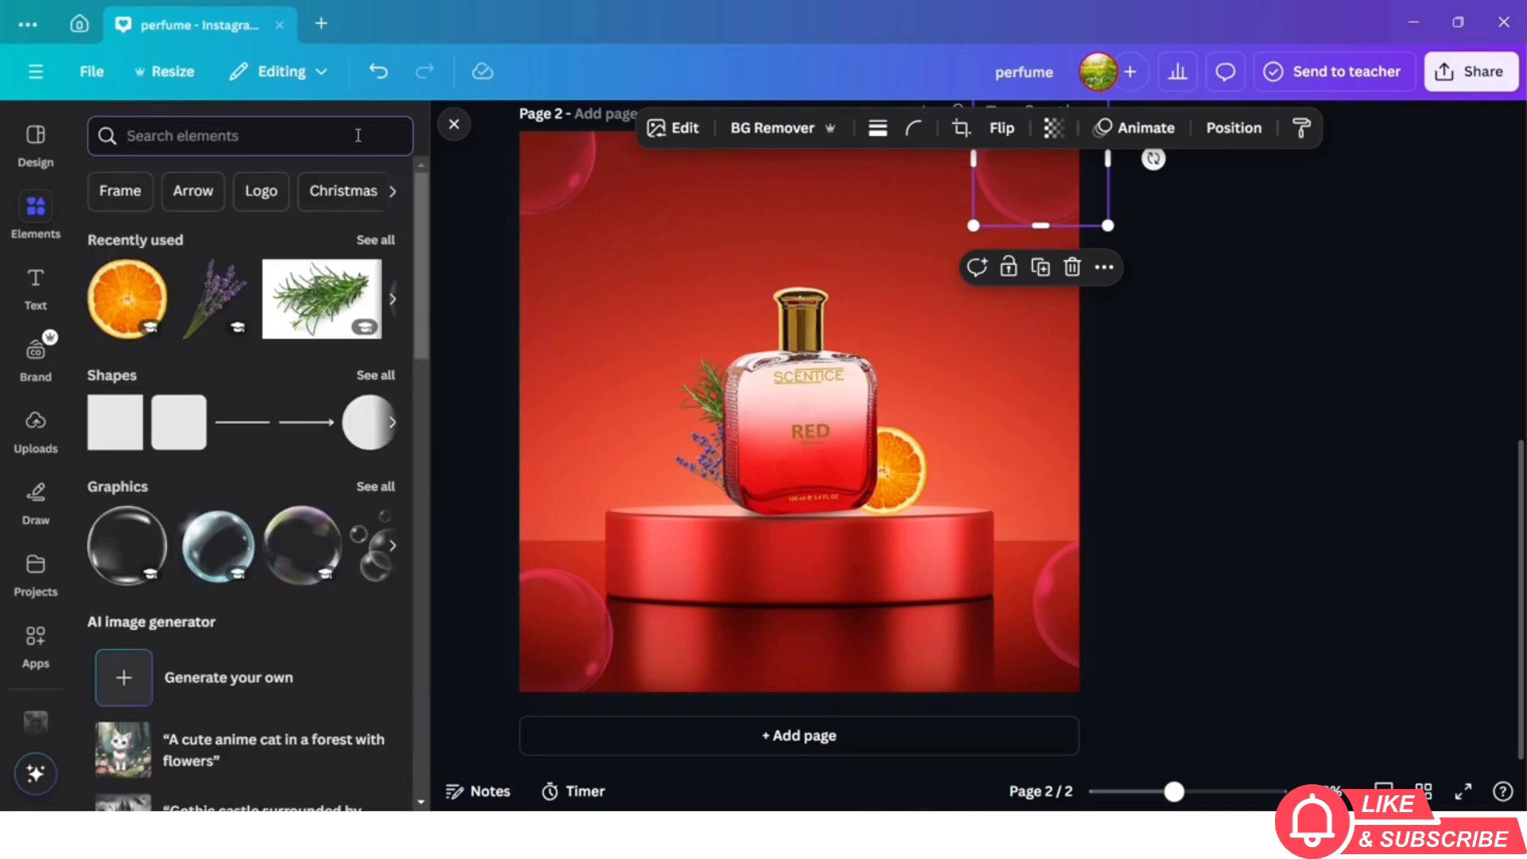
# Add a heading text to the page reading "SCENTICE RED"
pyautogui.click(34, 293)
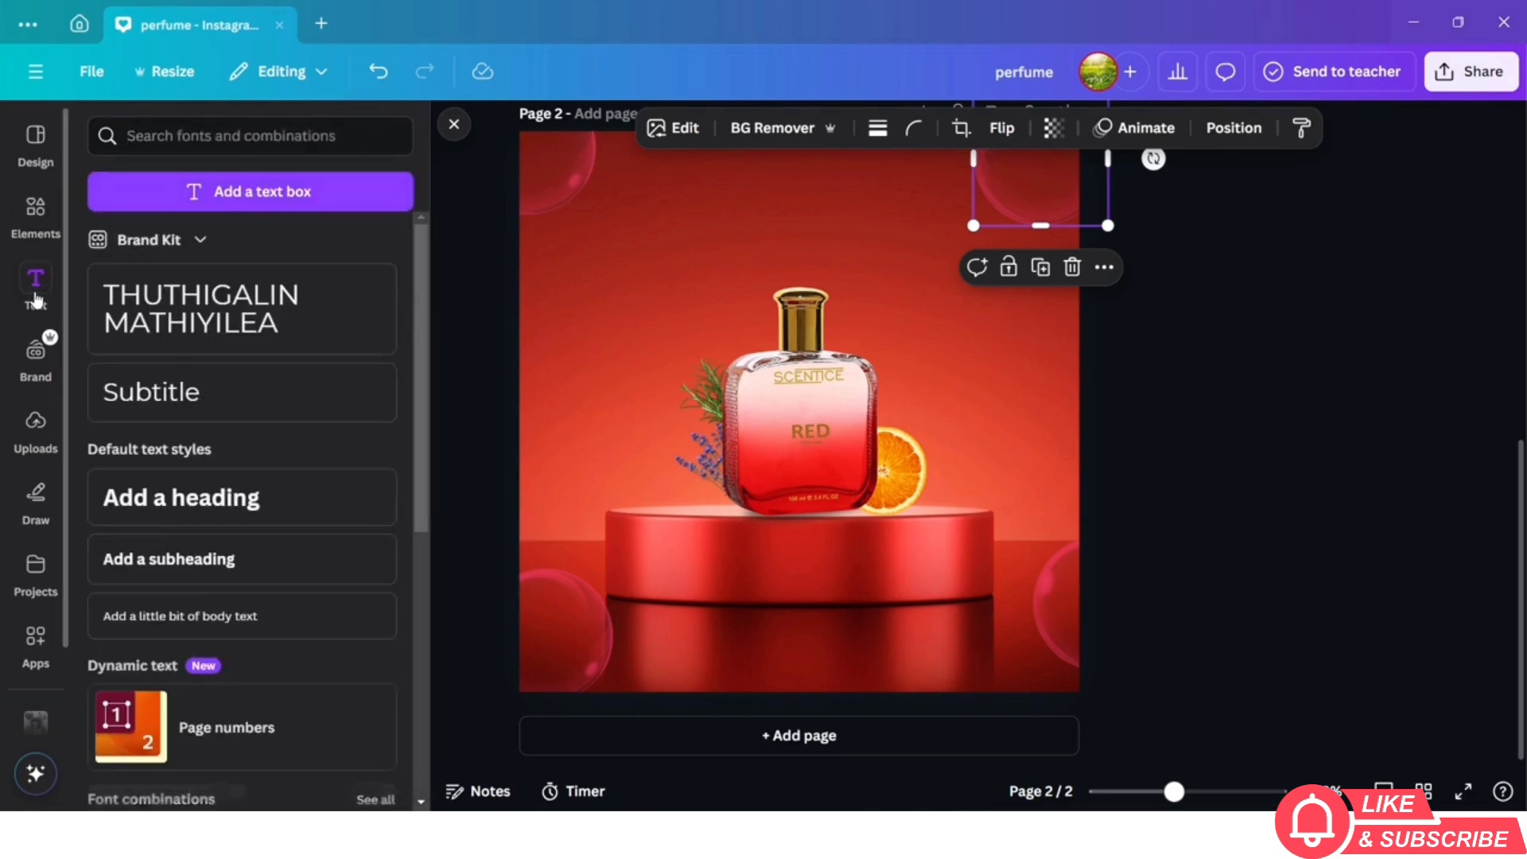
pyautogui.click(237, 517)
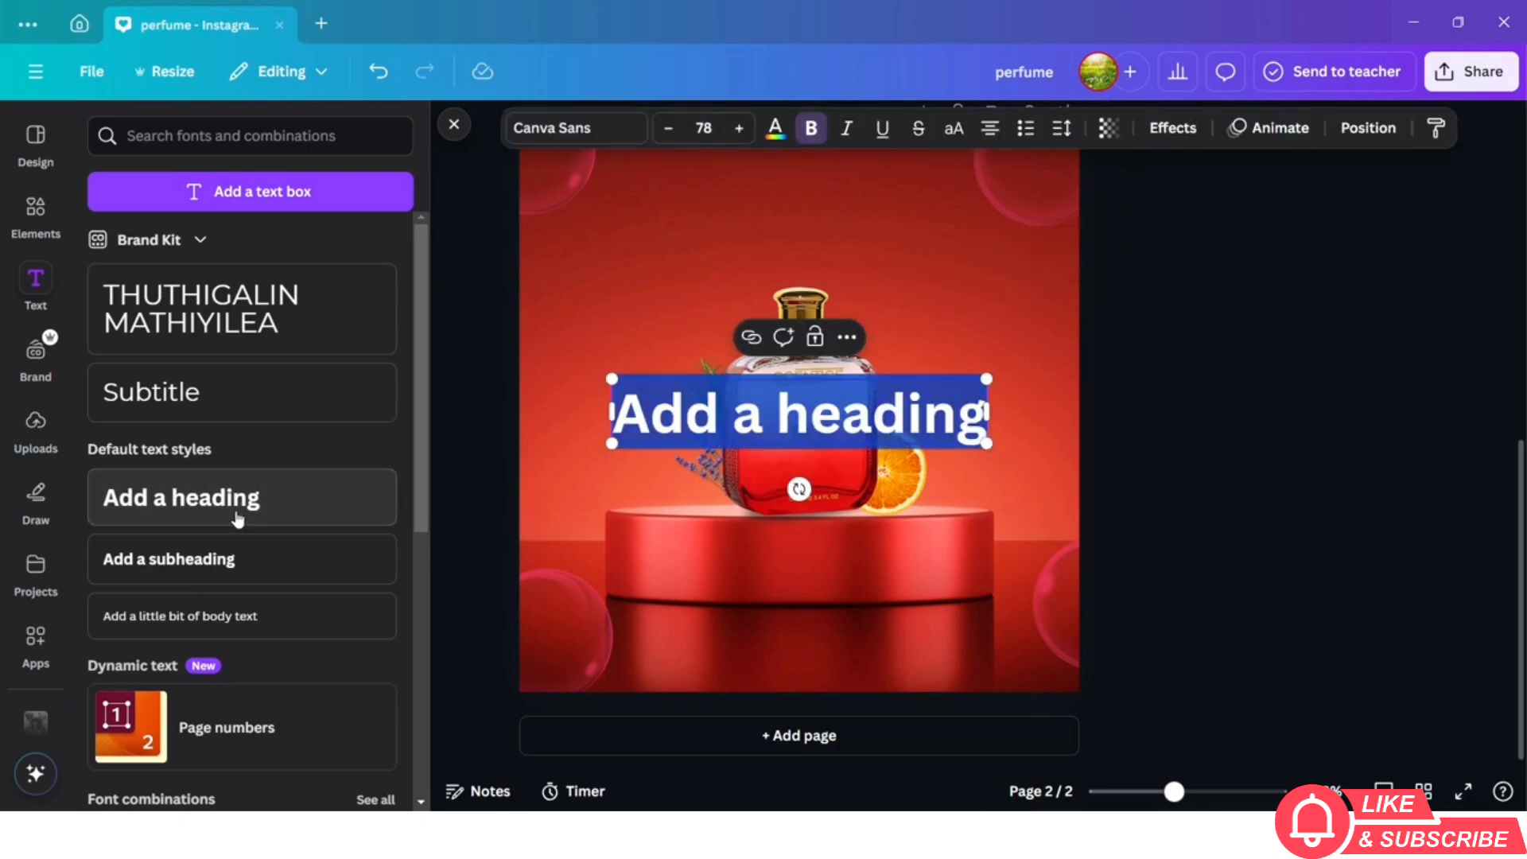
pyautogui.write('S')
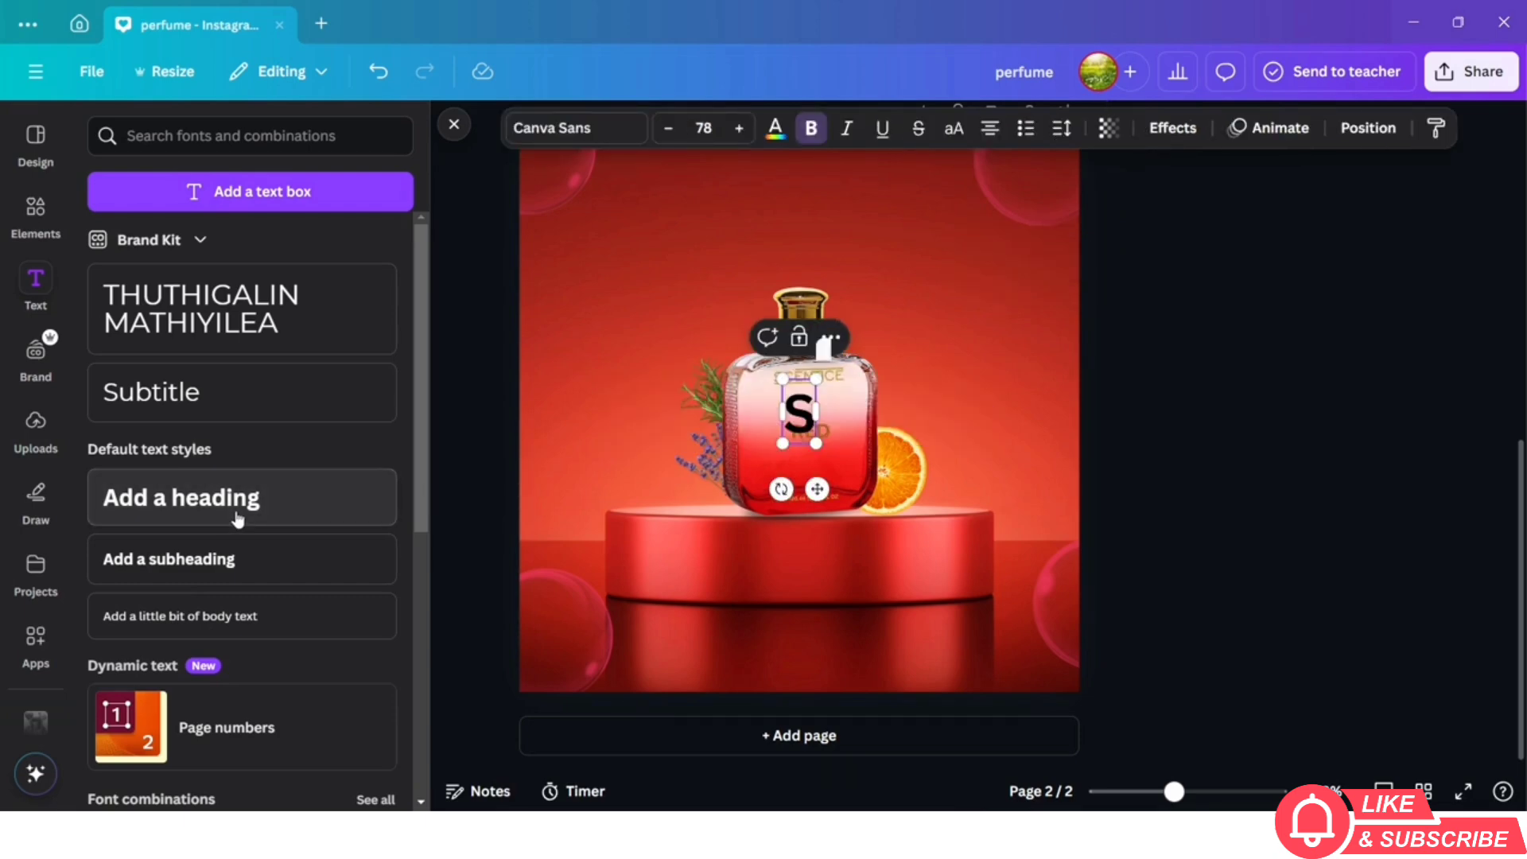
pyautogui.write('E')
pyautogui.press('BackSpace')
pyautogui.write('C')
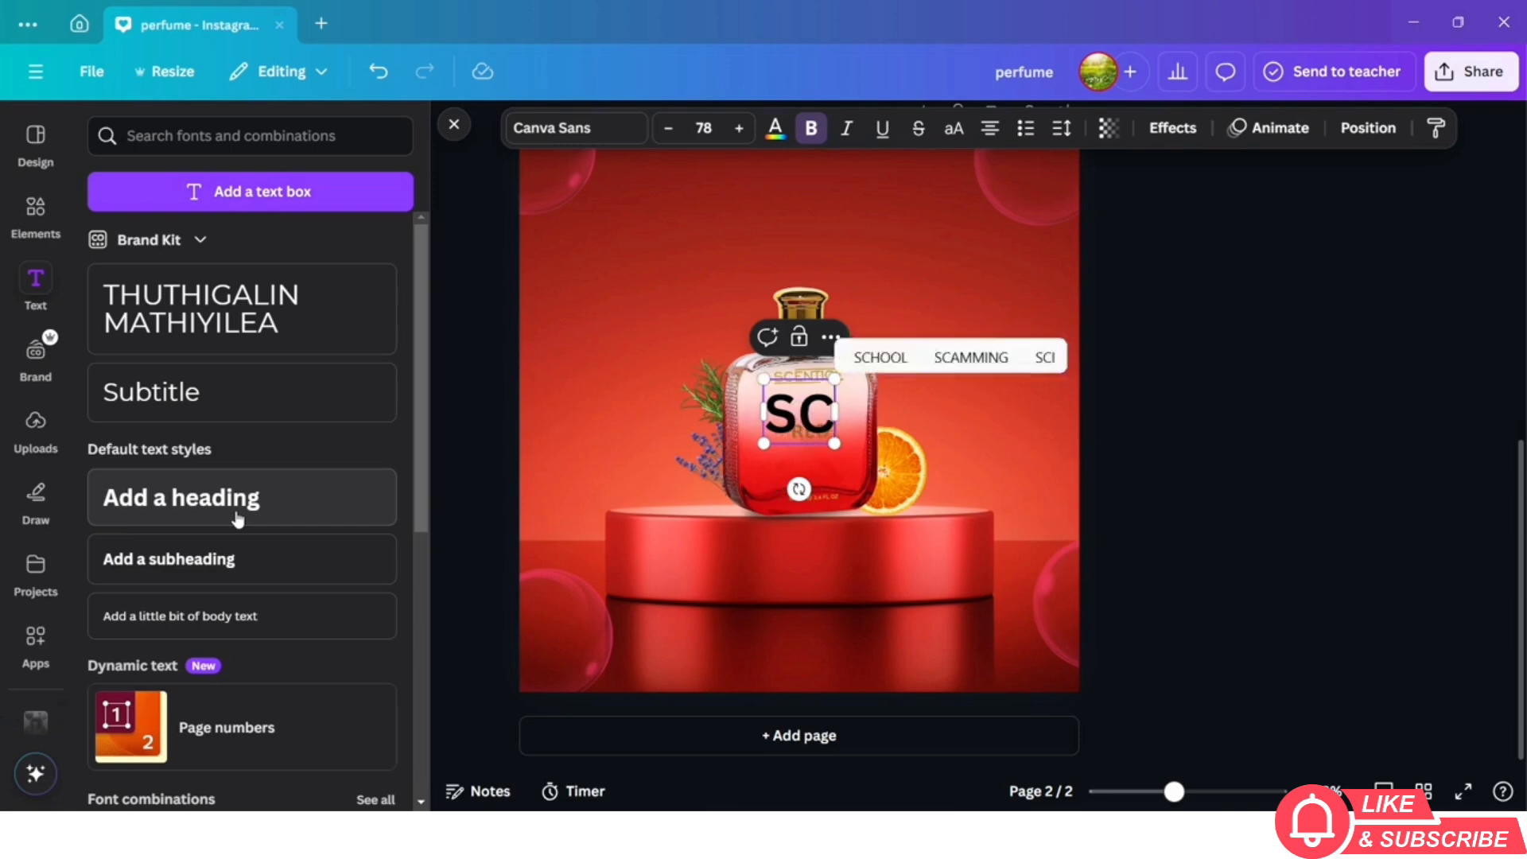
pyautogui.write('ENTICE')
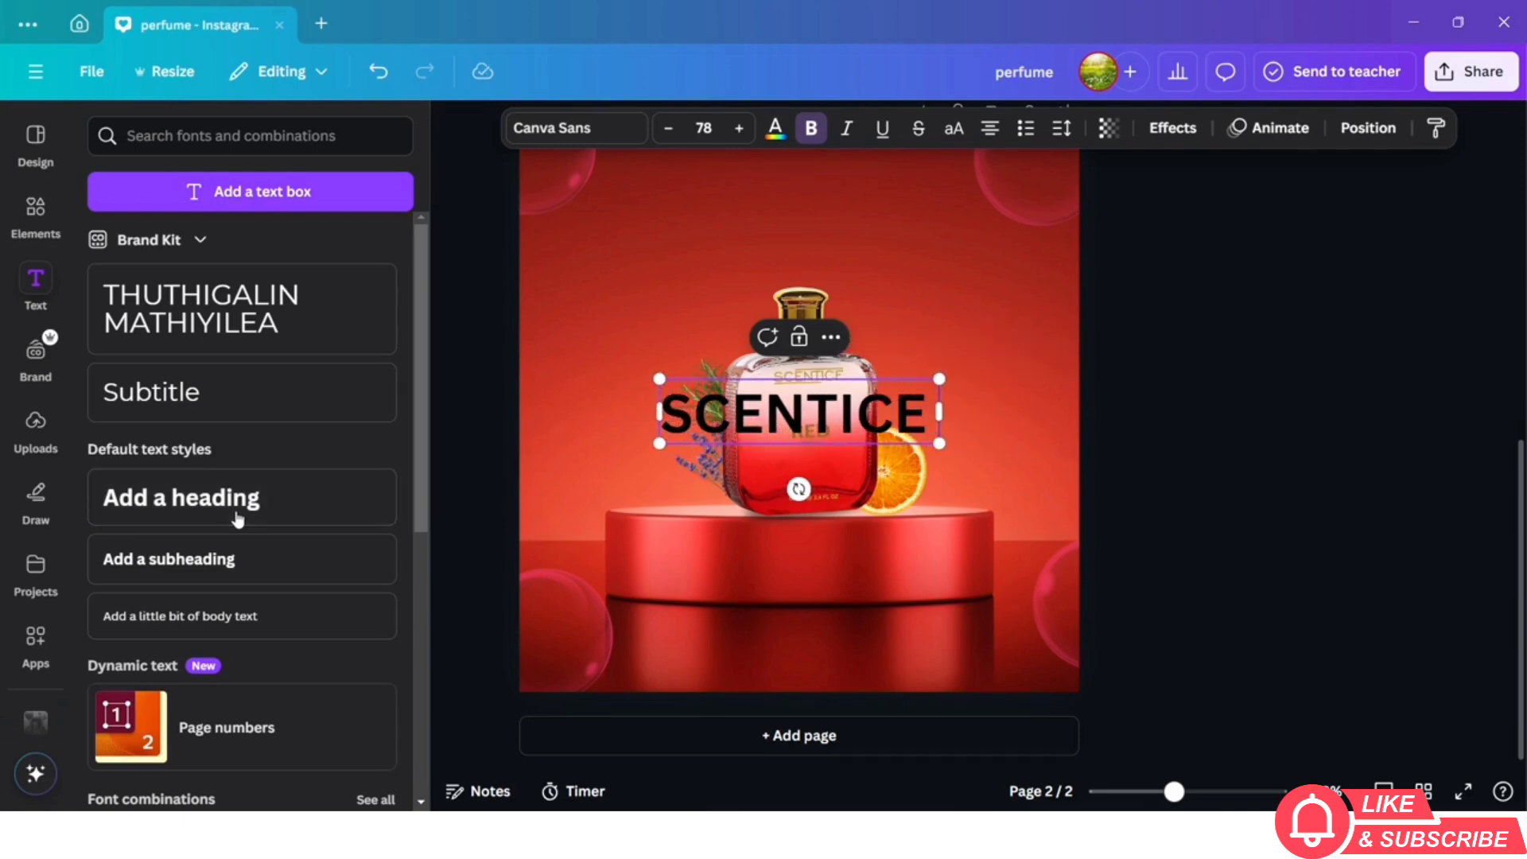
pyautogui.write(' RED')
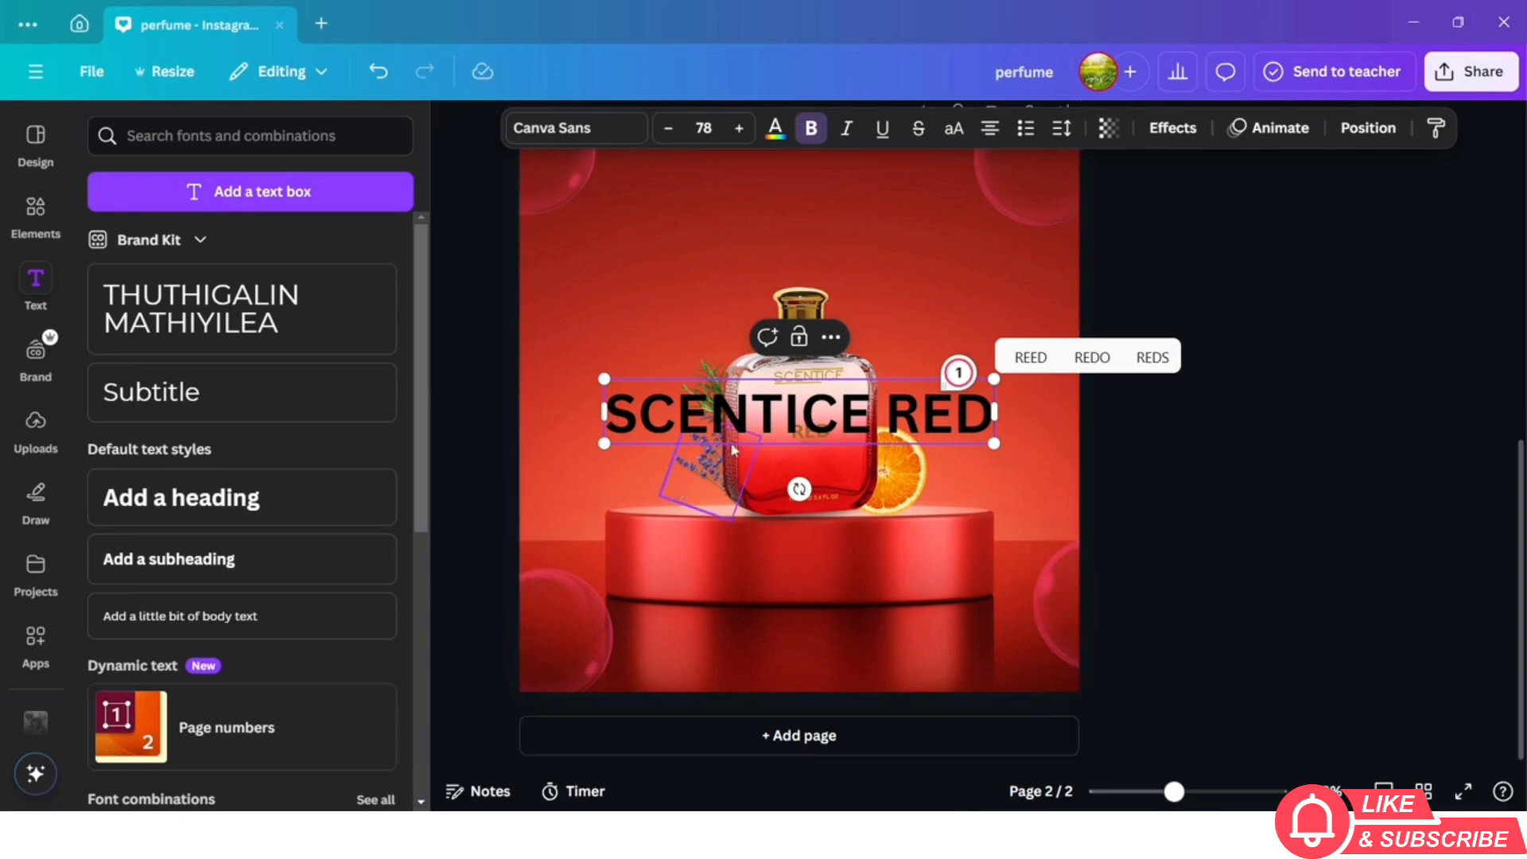
# Move the "SCENTICE RED" heading above the bottle and shrink it to about font size 70
pyautogui.click(1189, 552)
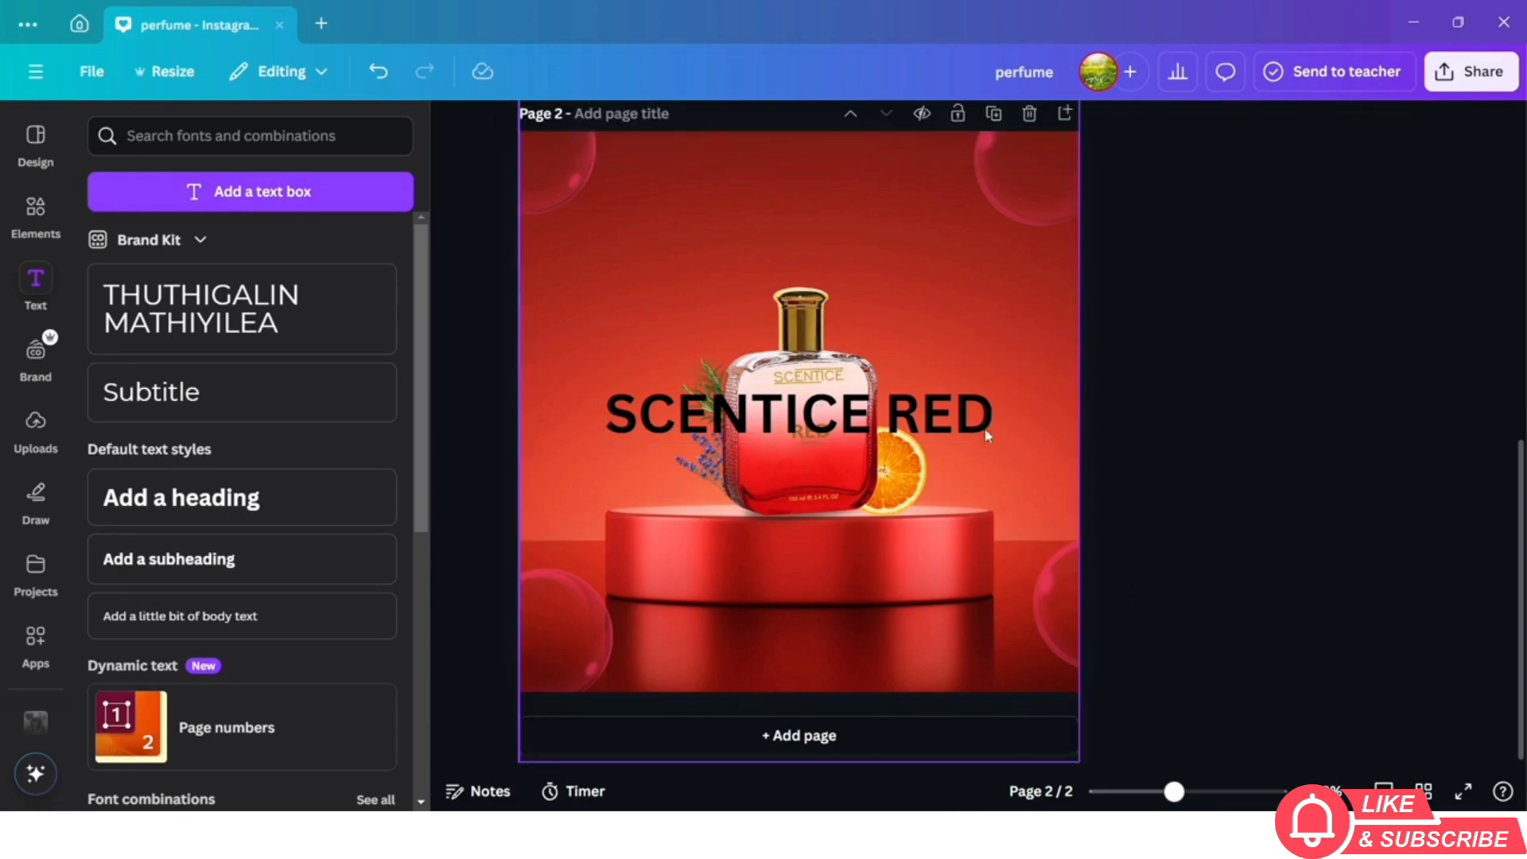
pyautogui.moveTo(939, 429); pyautogui.dragTo(944, 262)
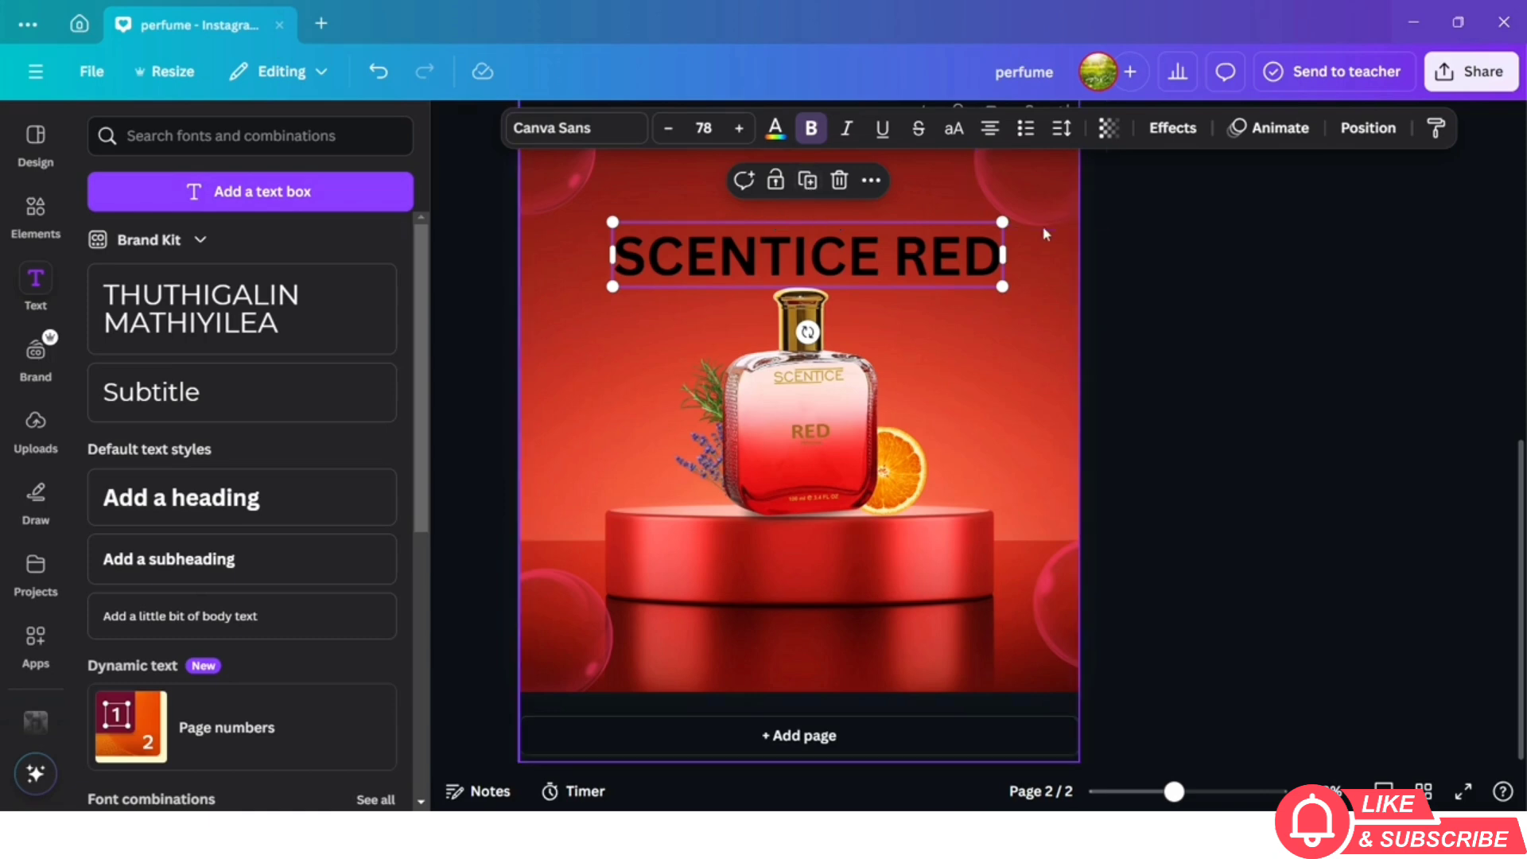
pyautogui.moveTo(1003, 220); pyautogui.dragTo(919, 229)
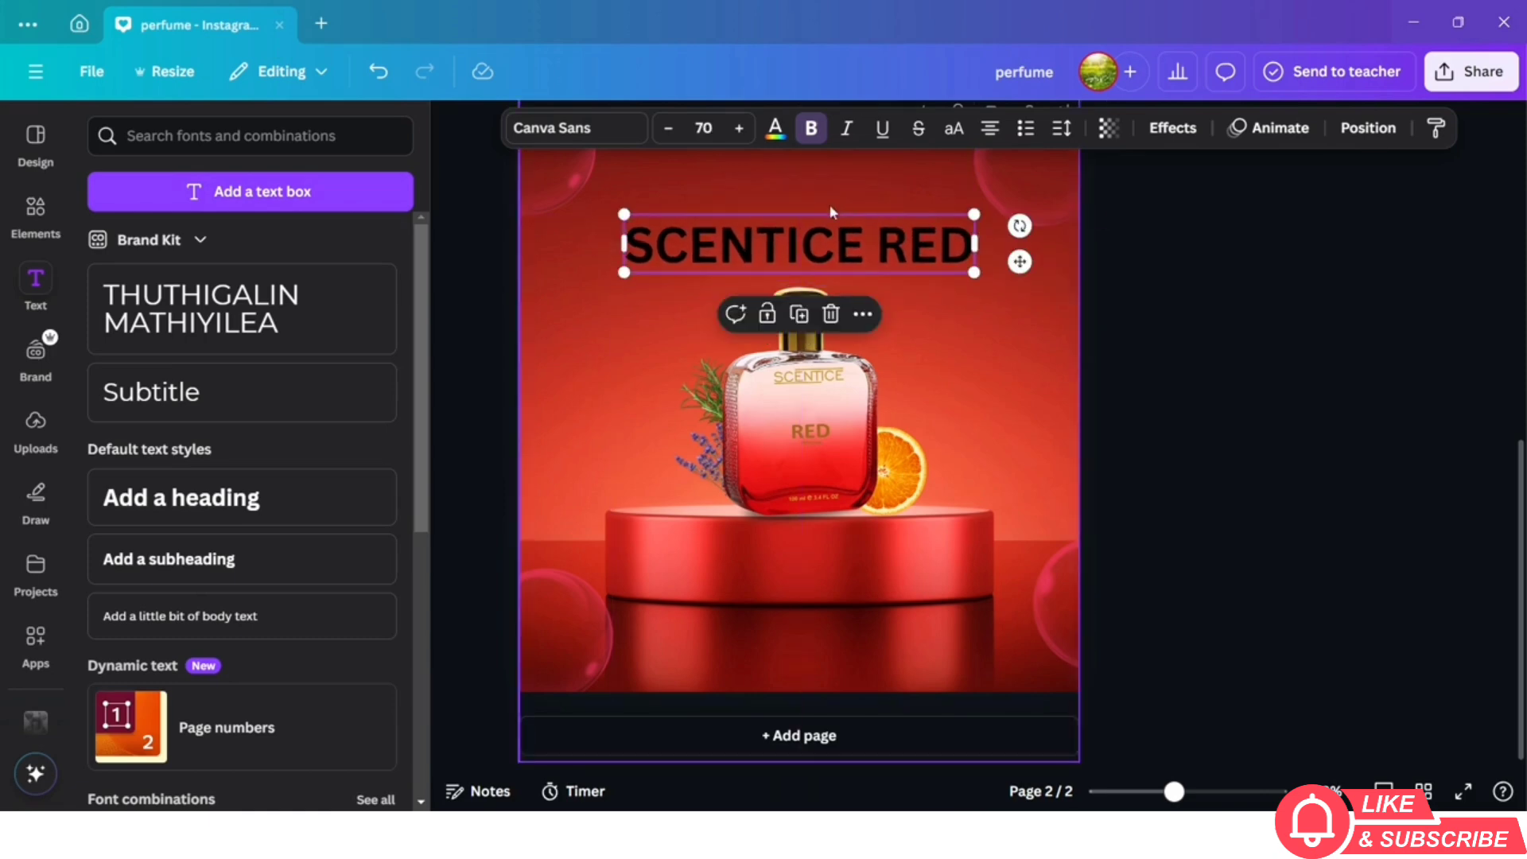
# Duplicate the heading, change the copy's text to "Perfume" and place it beneath the word "RED"
pyautogui.moveTo(827, 237); pyautogui.dragTo(829, 306)
pyautogui.doubleClick(830, 307)
pyautogui.write('PERF')
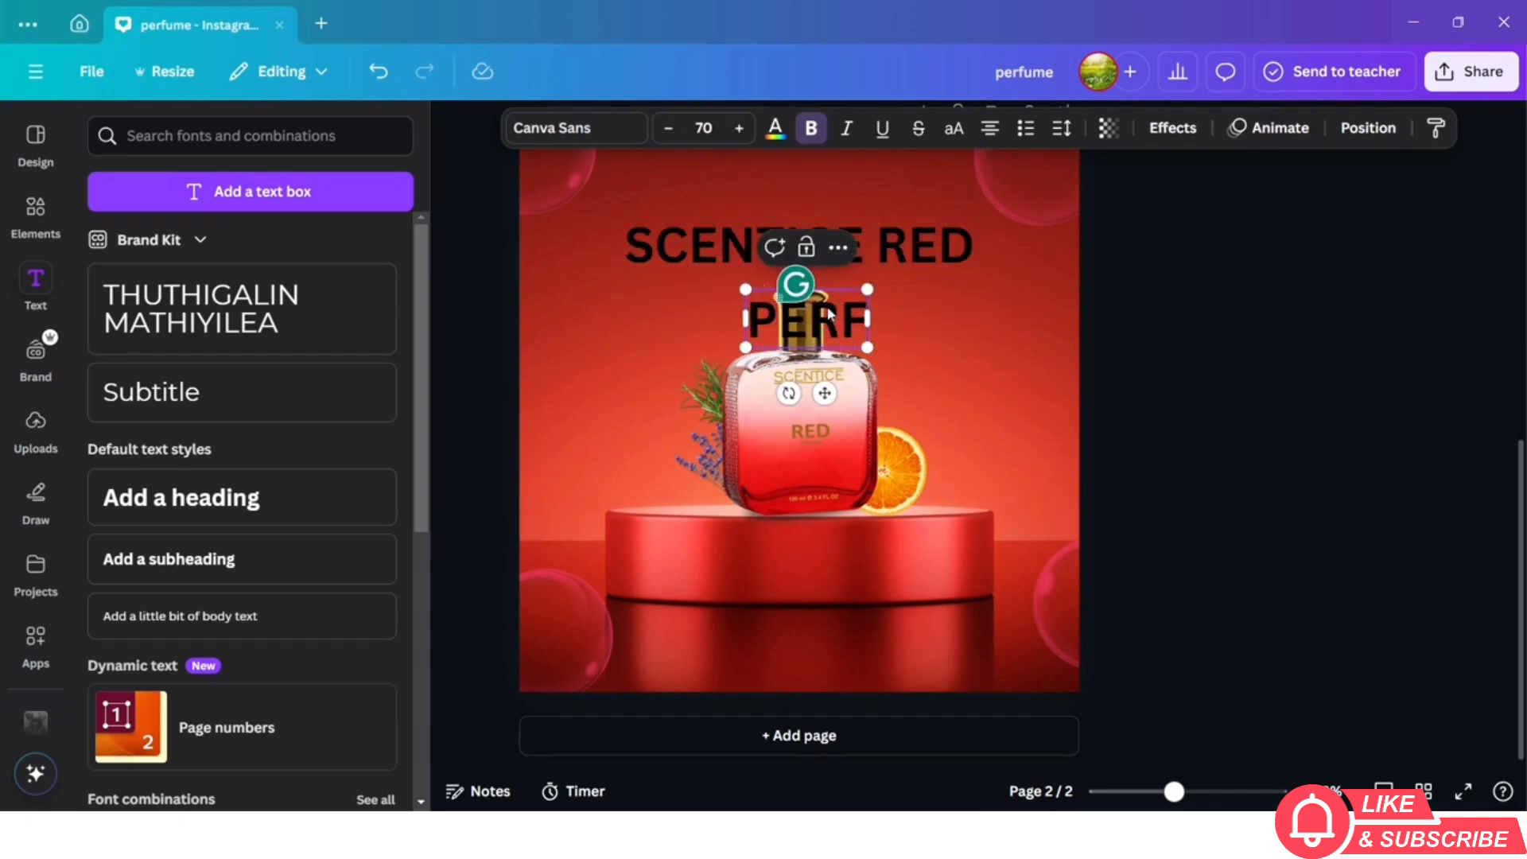
pyautogui.press('BackSpace')
pyautogui.press('BackSpace')
pyautogui.press('BackSpace')
pyautogui.write('er')
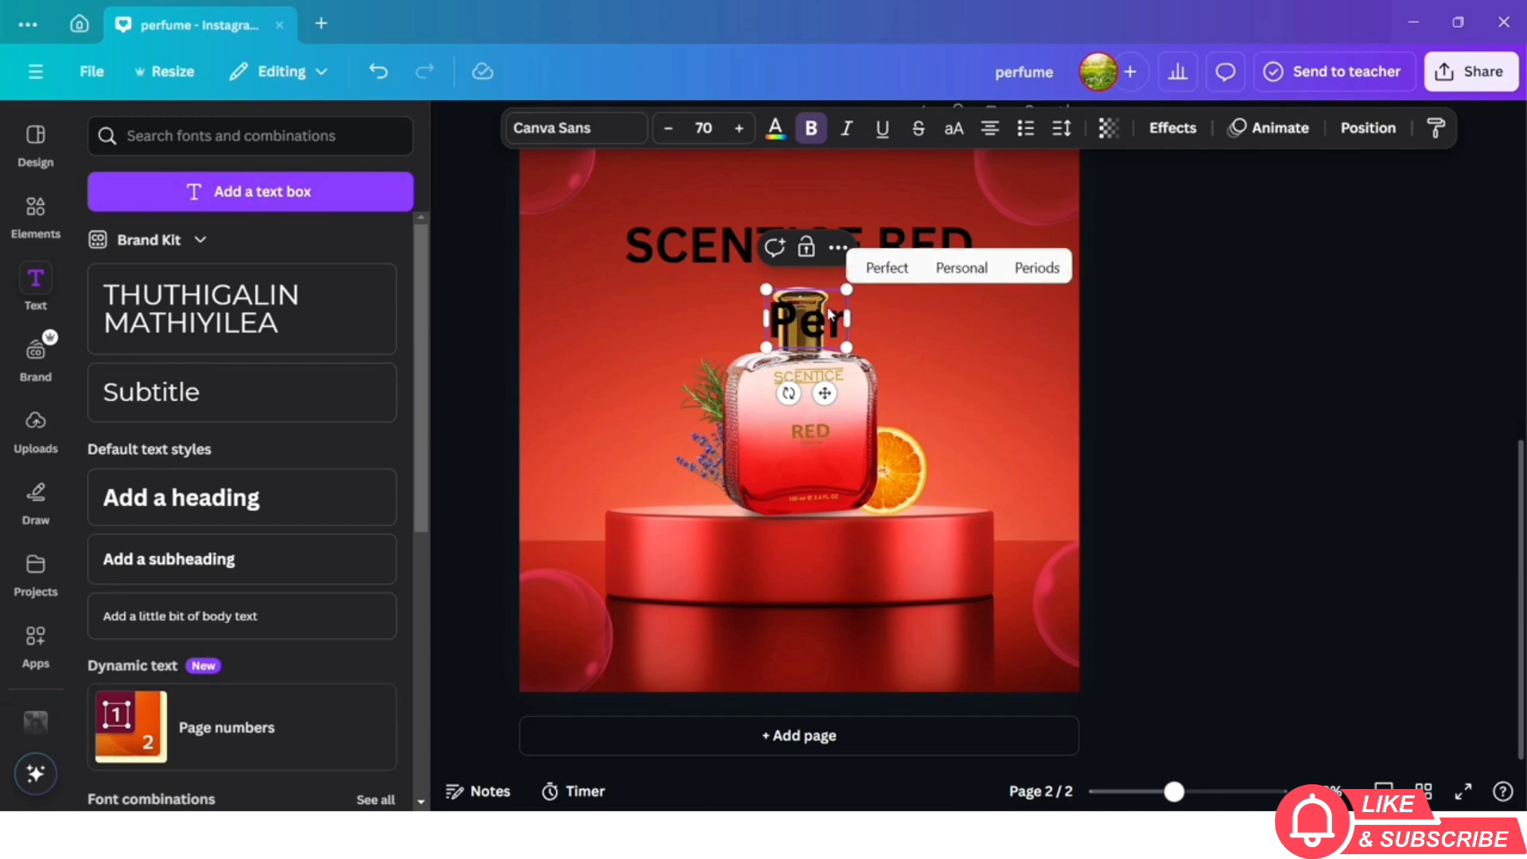
pyautogui.write('fume')
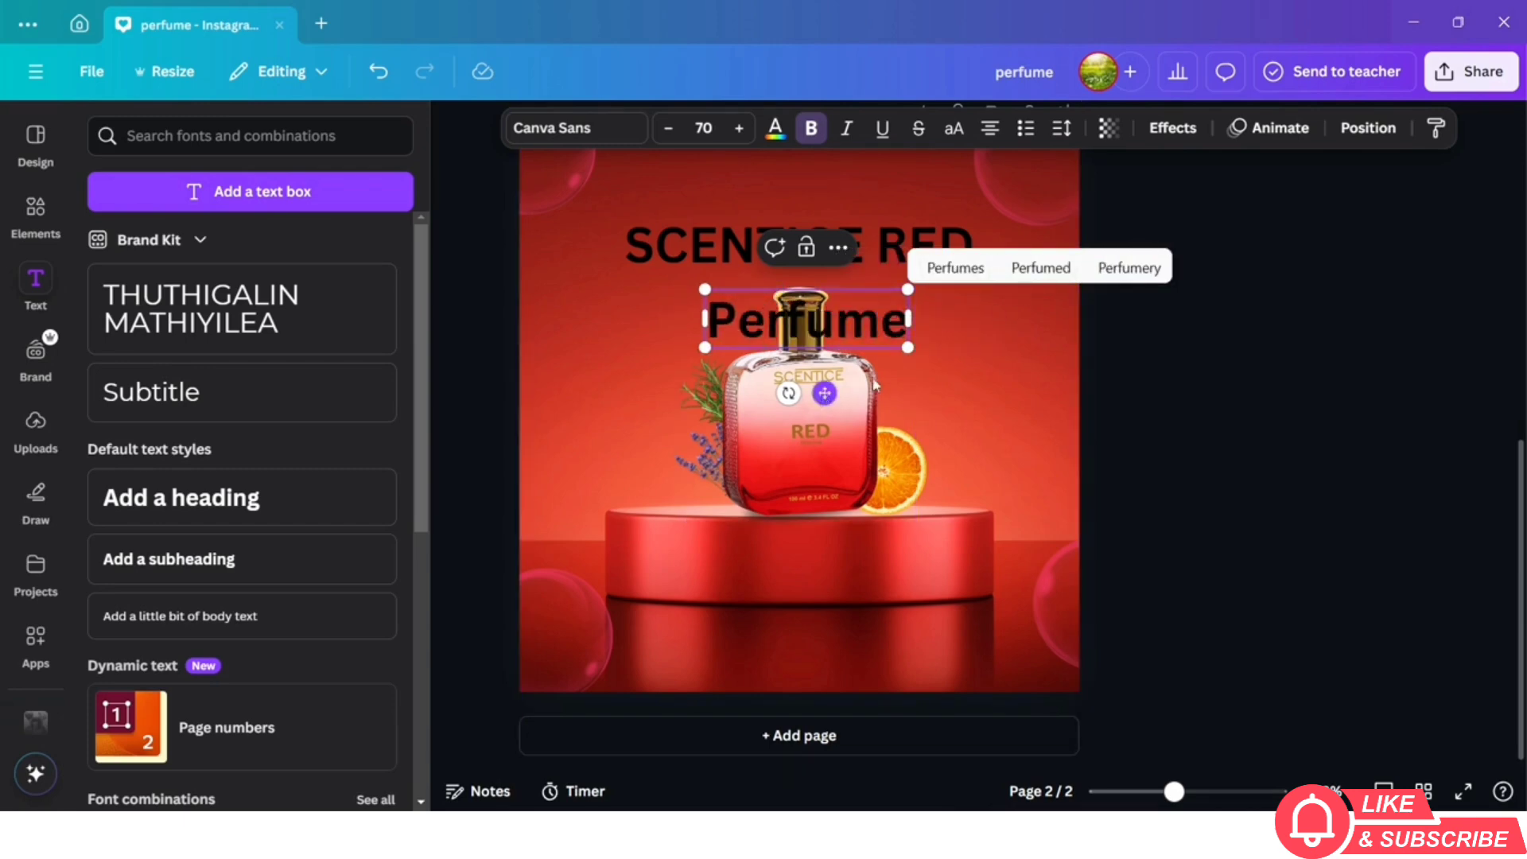
pyautogui.moveTo(824, 393); pyautogui.dragTo(953, 364)
# Change the "SCENTICE RED" heading's colour to white #ffffff and apply the change to all text in the same colour
pyautogui.click(754, 251)
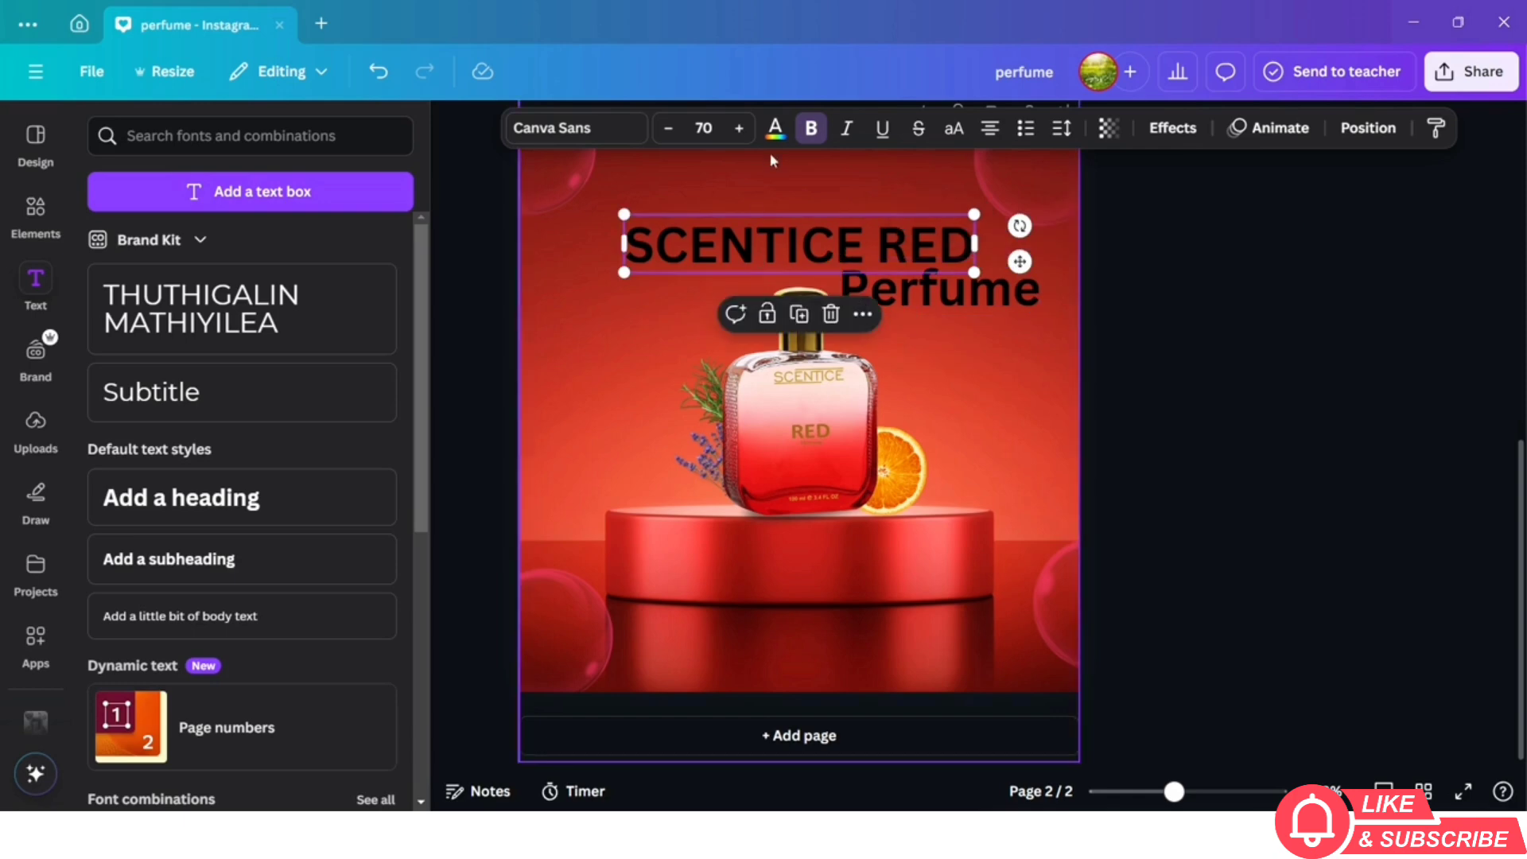
pyautogui.click(775, 129)
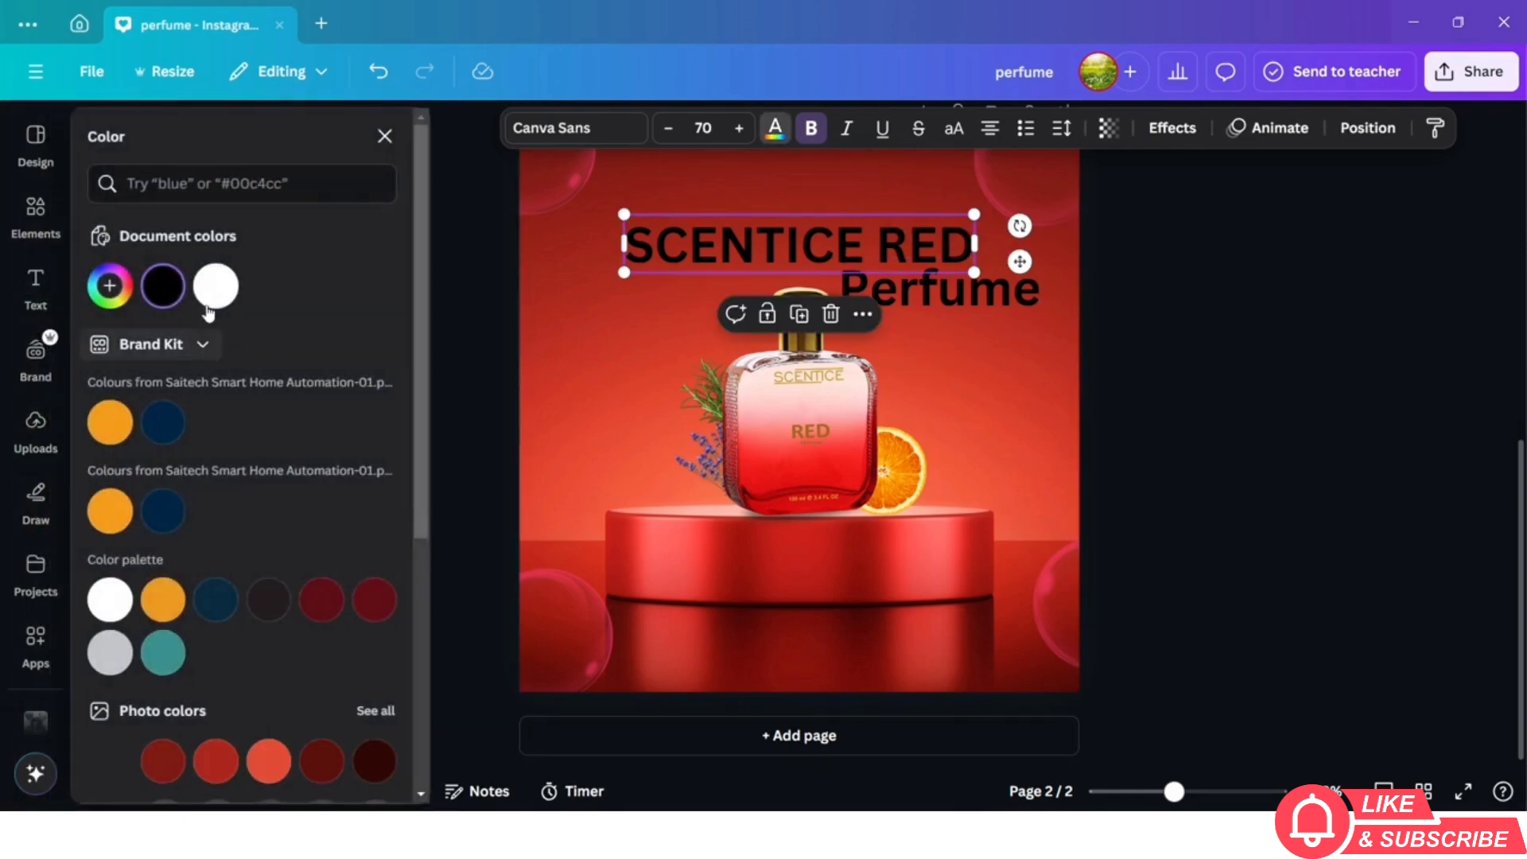
pyautogui.click(215, 286)
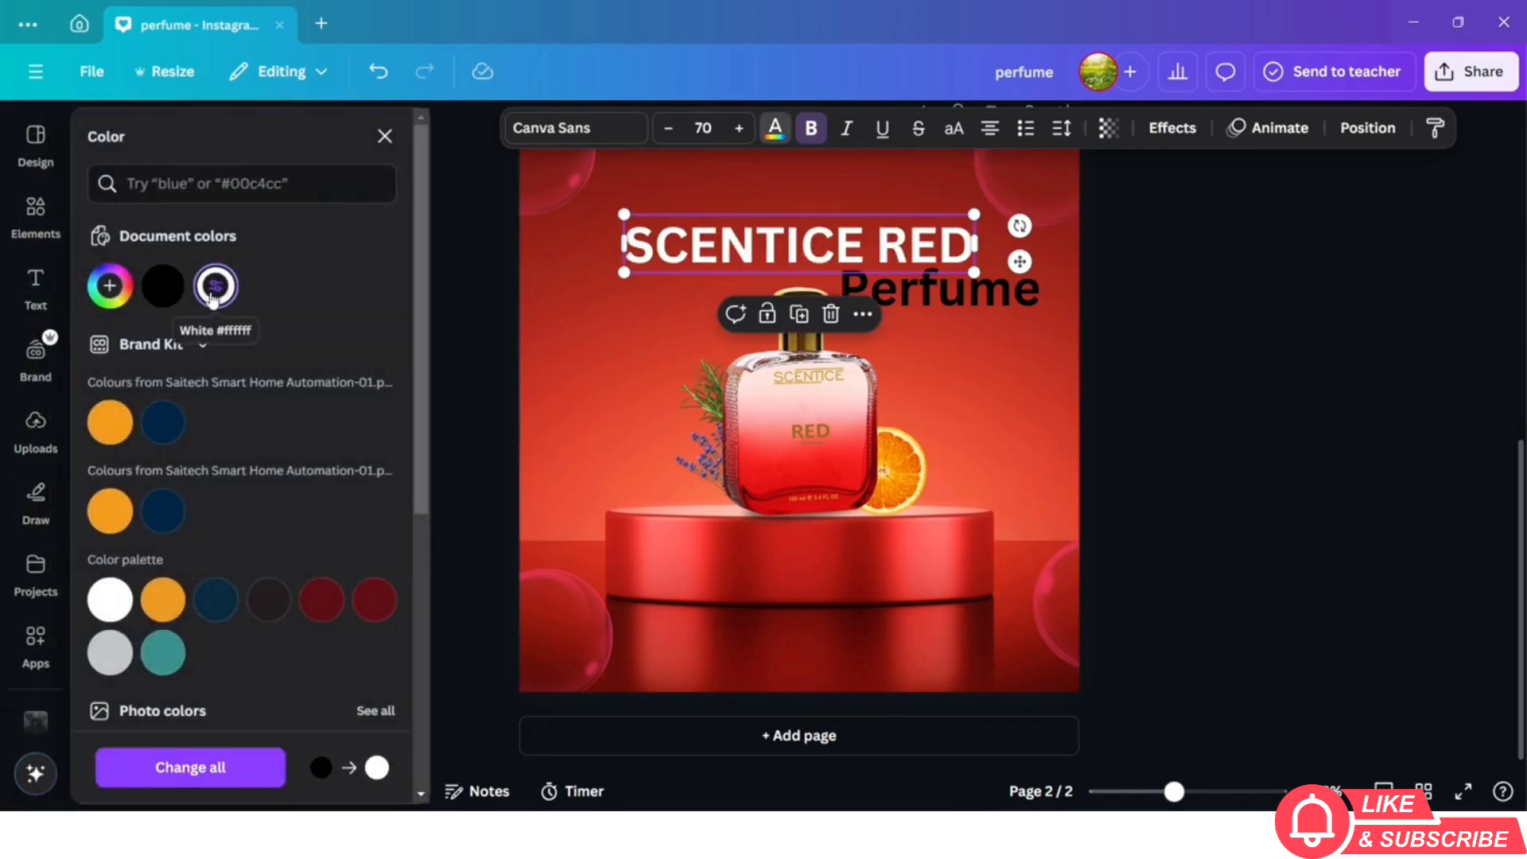
pyautogui.click(175, 754)
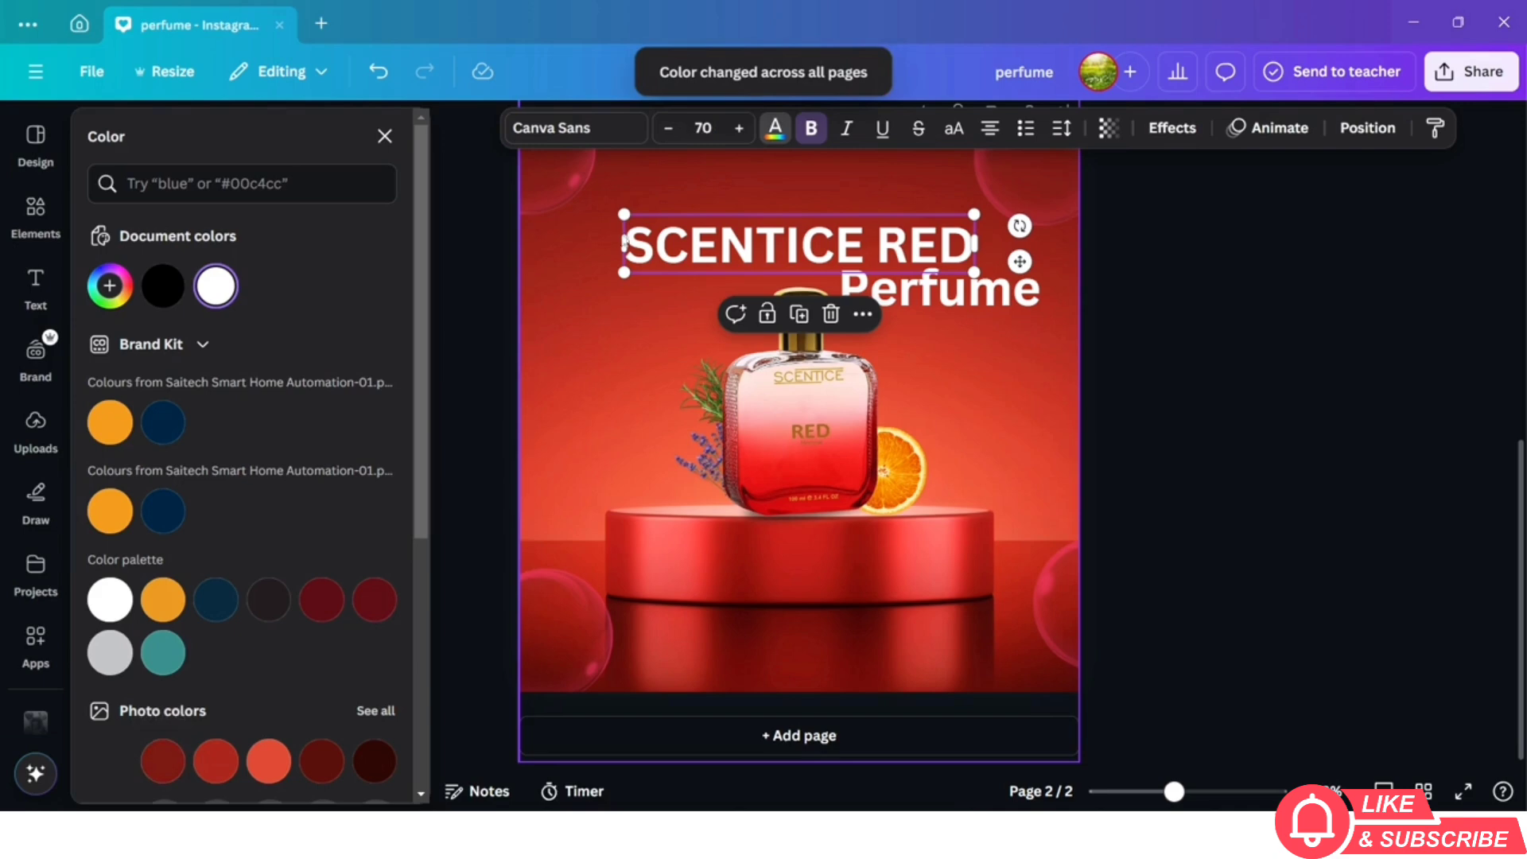
# Set the "SCENTICE RED" heading in Abril Fatface and the "Perfume" text in Alex Brush
pyautogui.click(577, 127)
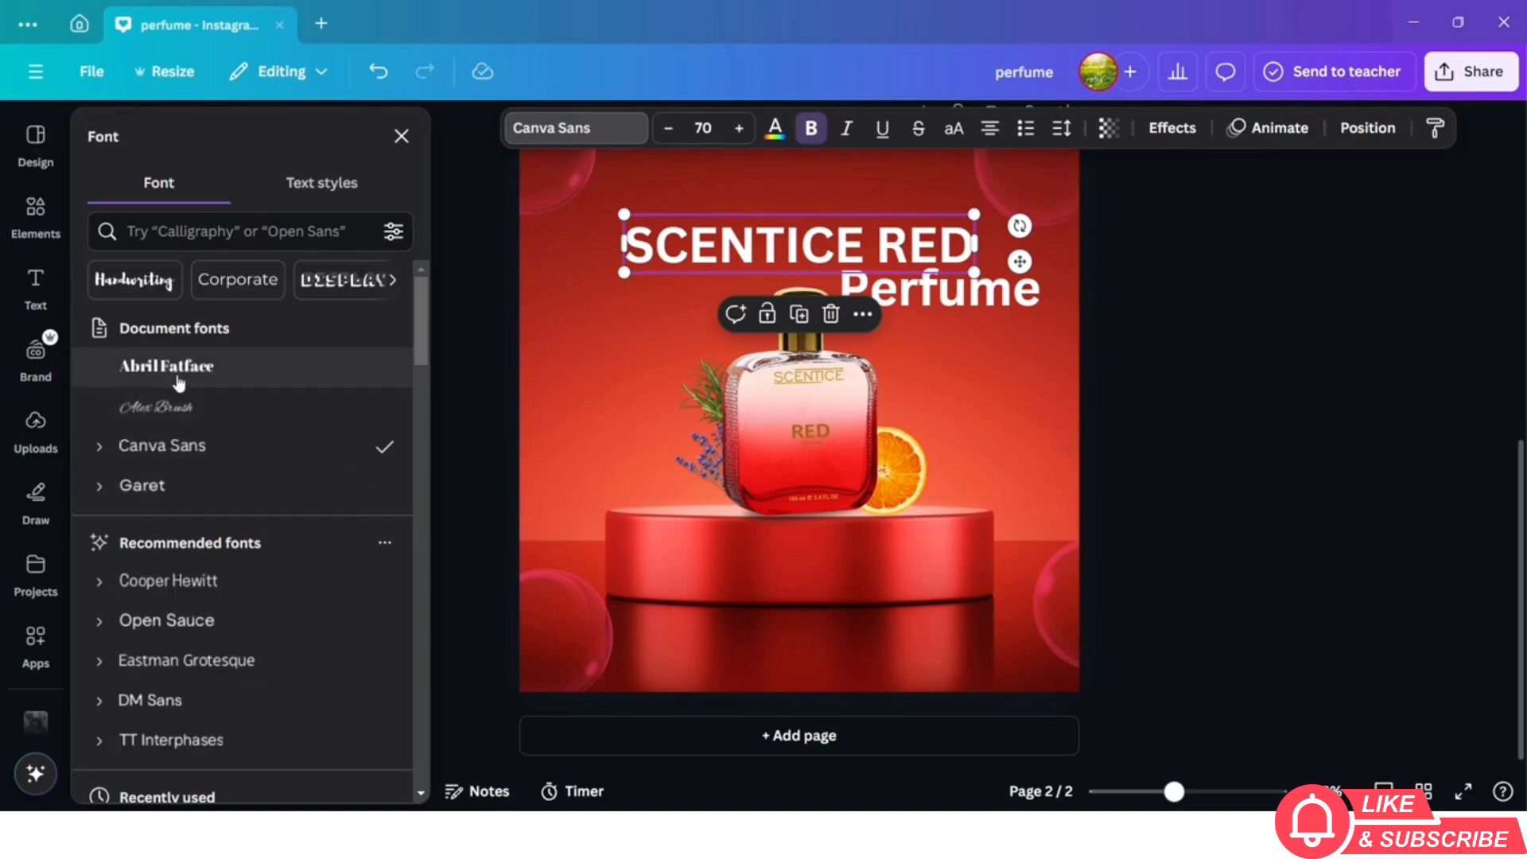
pyautogui.click(184, 380)
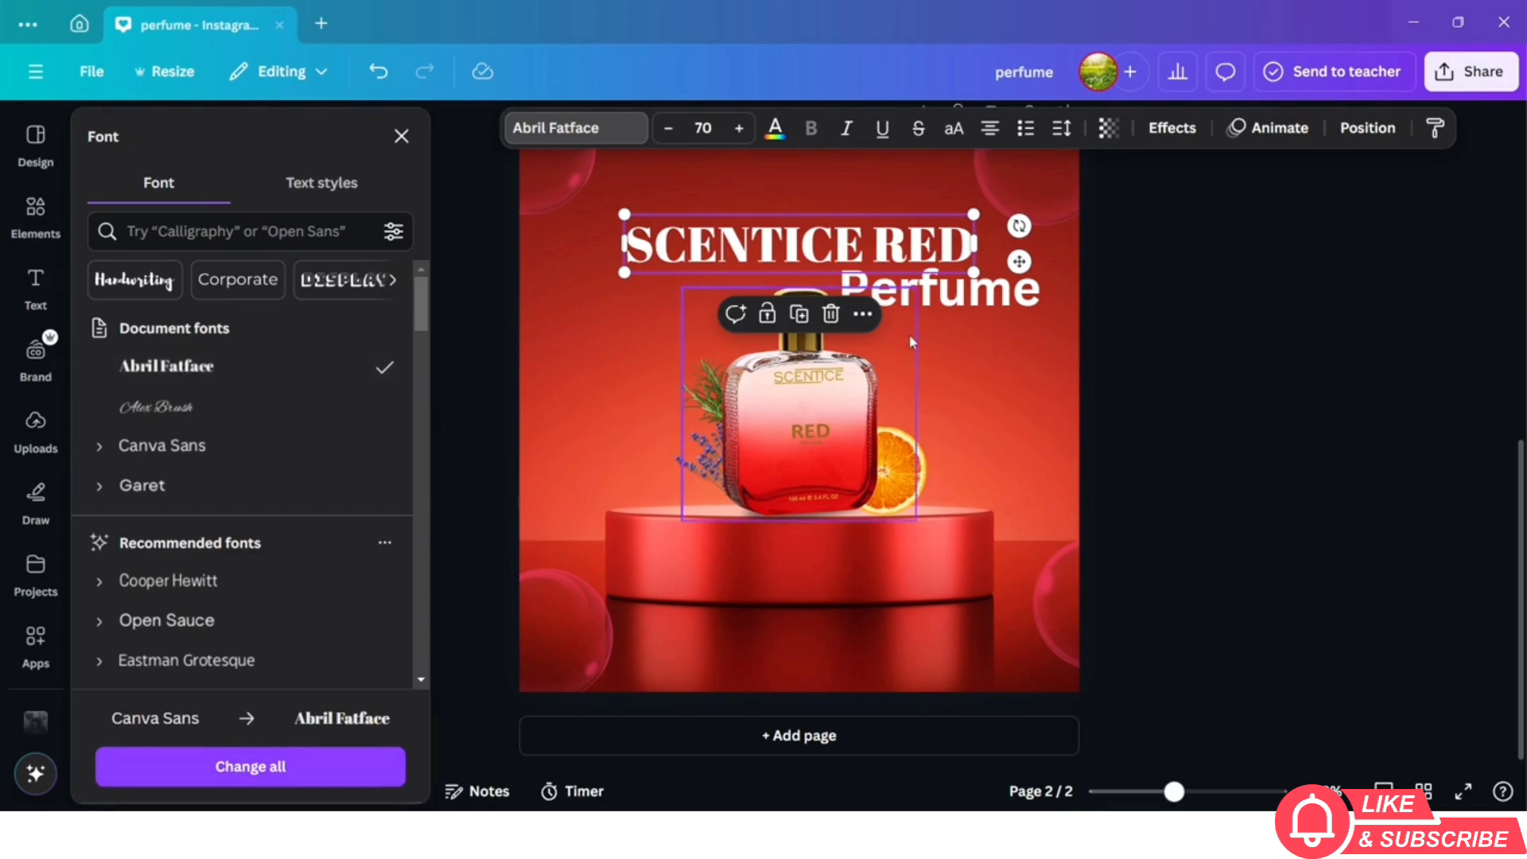
pyautogui.click(954, 295)
pyautogui.click(176, 408)
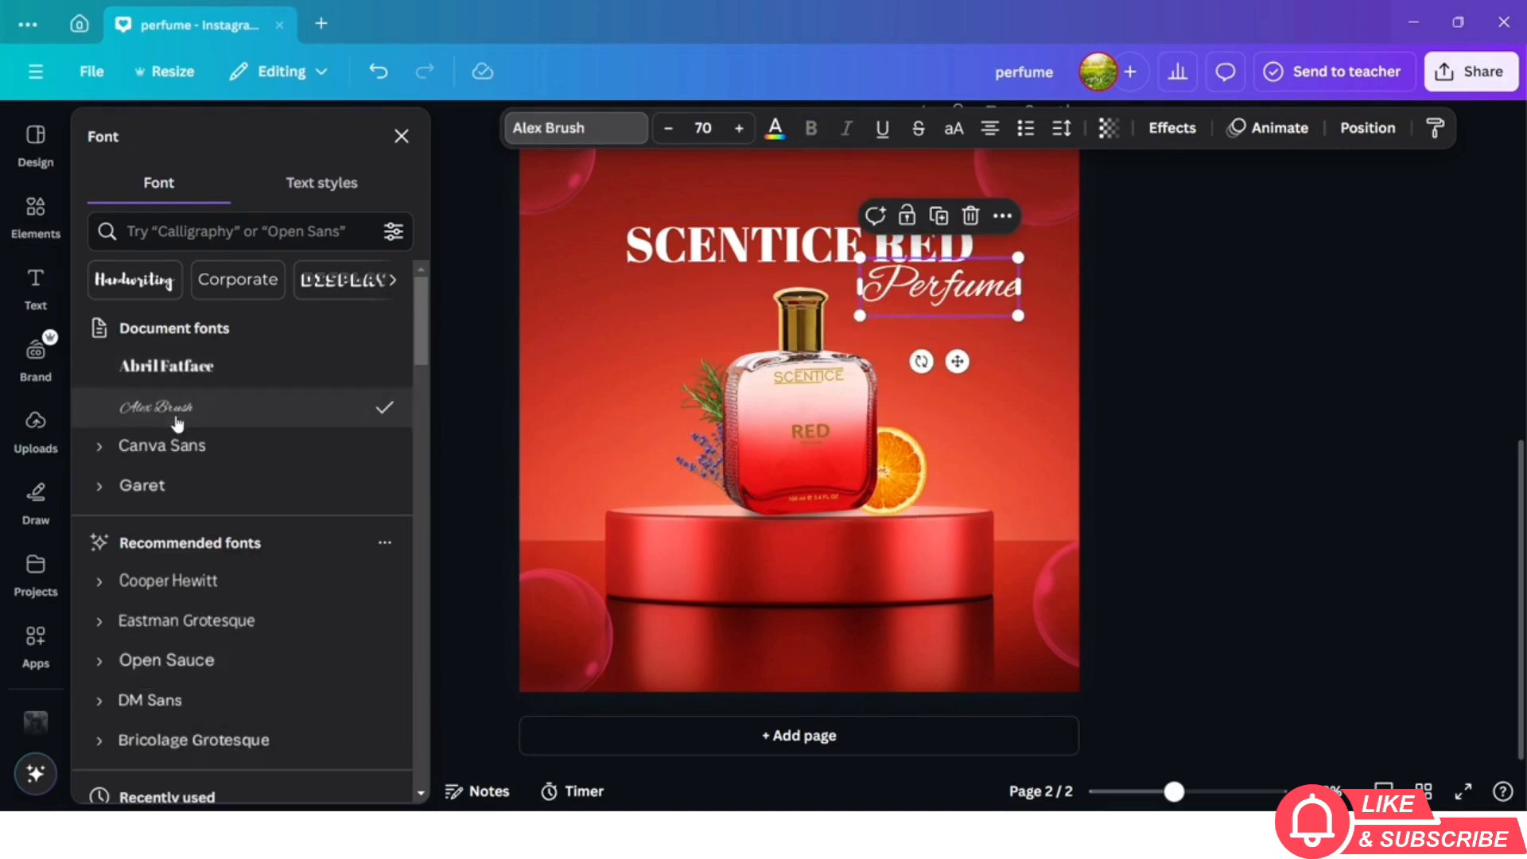
# Enlarge the heading to about size 77.1 and centre it above the bottle, with "Perfume" shrunk to about 54.9 under its right end
pyautogui.click(789, 262)
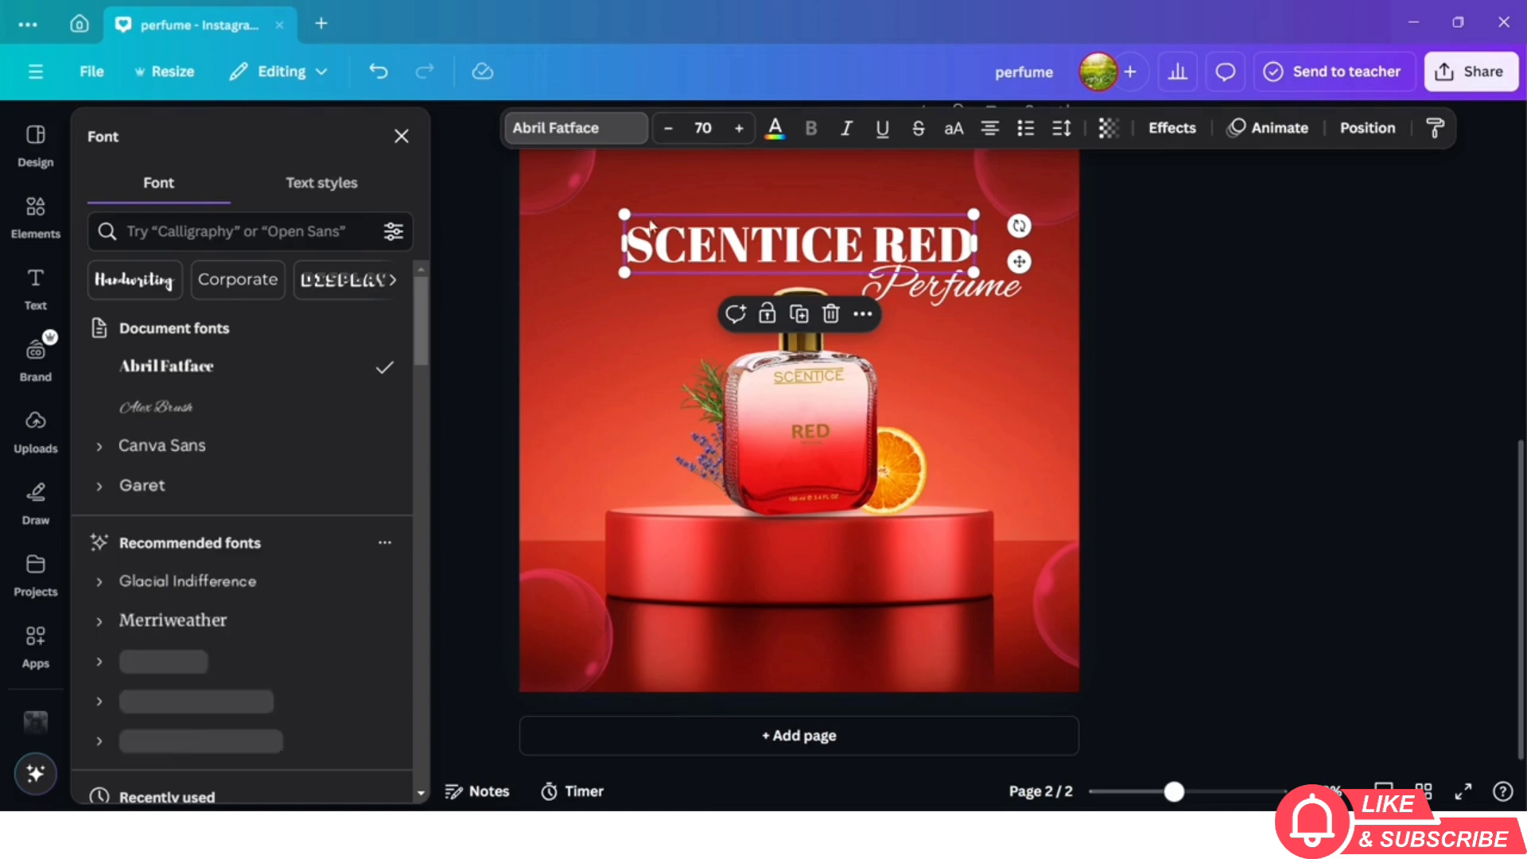
pyautogui.moveTo(624, 215); pyautogui.dragTo(588, 216)
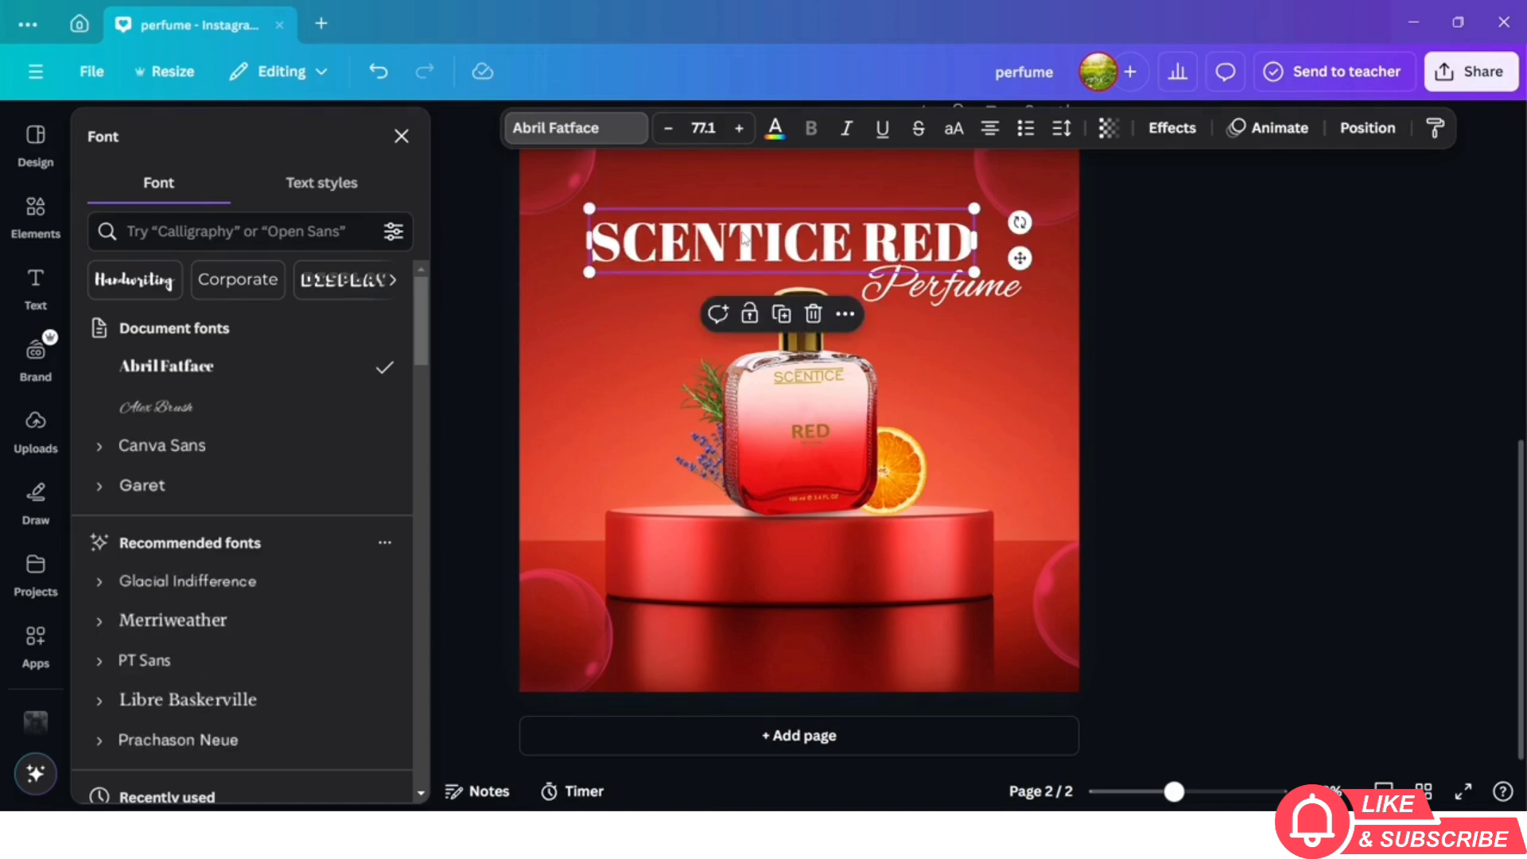
pyautogui.moveTo(743, 239); pyautogui.dragTo(761, 244)
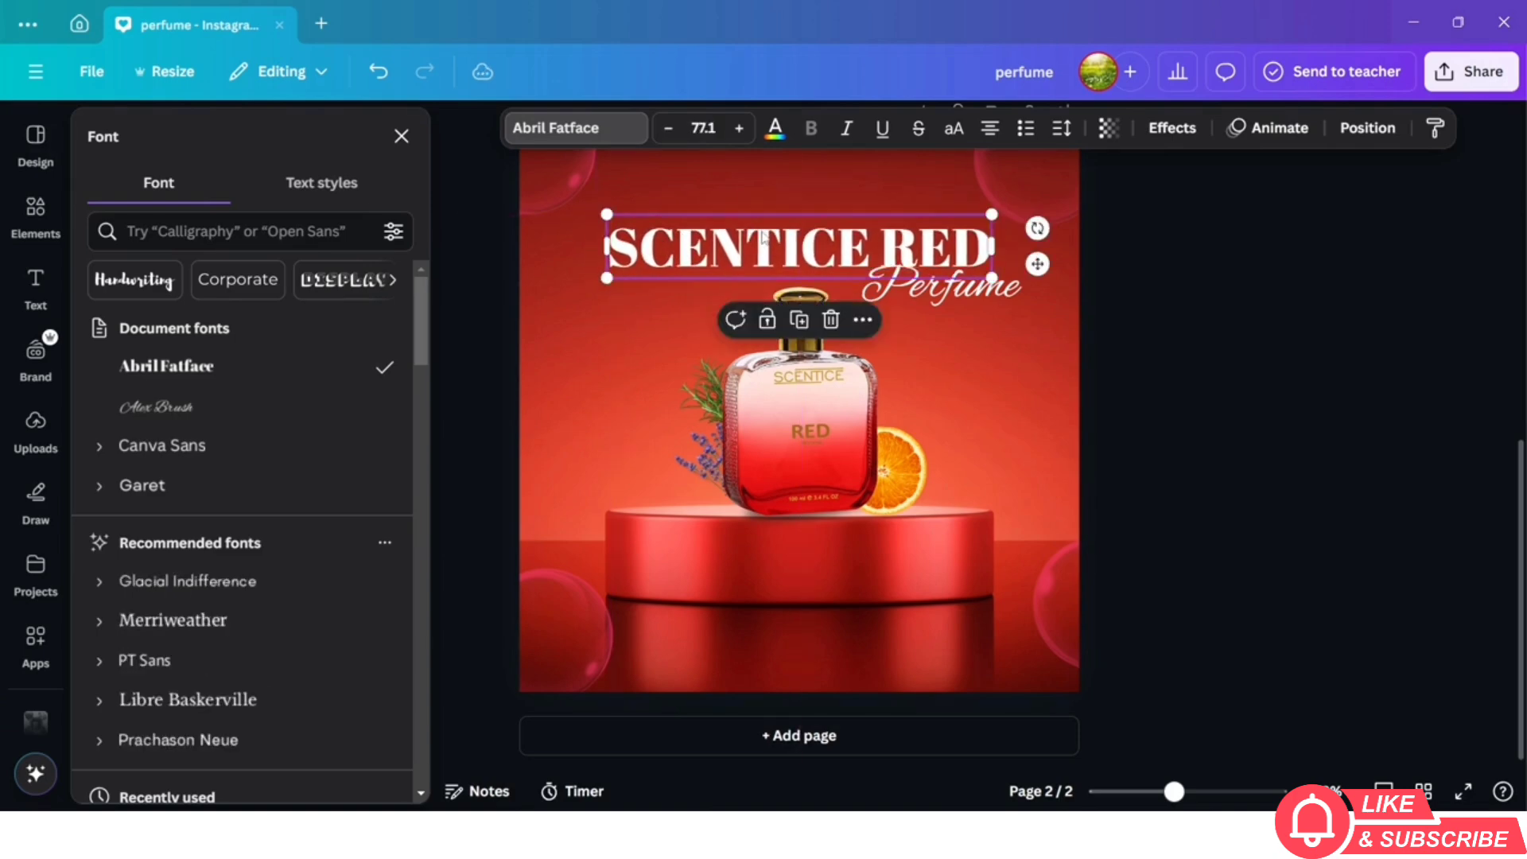
pyautogui.click(995, 299)
pyautogui.moveTo(987, 298)
pyautogui.mouseDown()
pyautogui.moveTo(958, 297)
pyautogui.moveTo(1032, 241)
pyautogui.moveTo(919, 306)
pyautogui.moveTo(933, 304)
pyautogui.mouseUp()
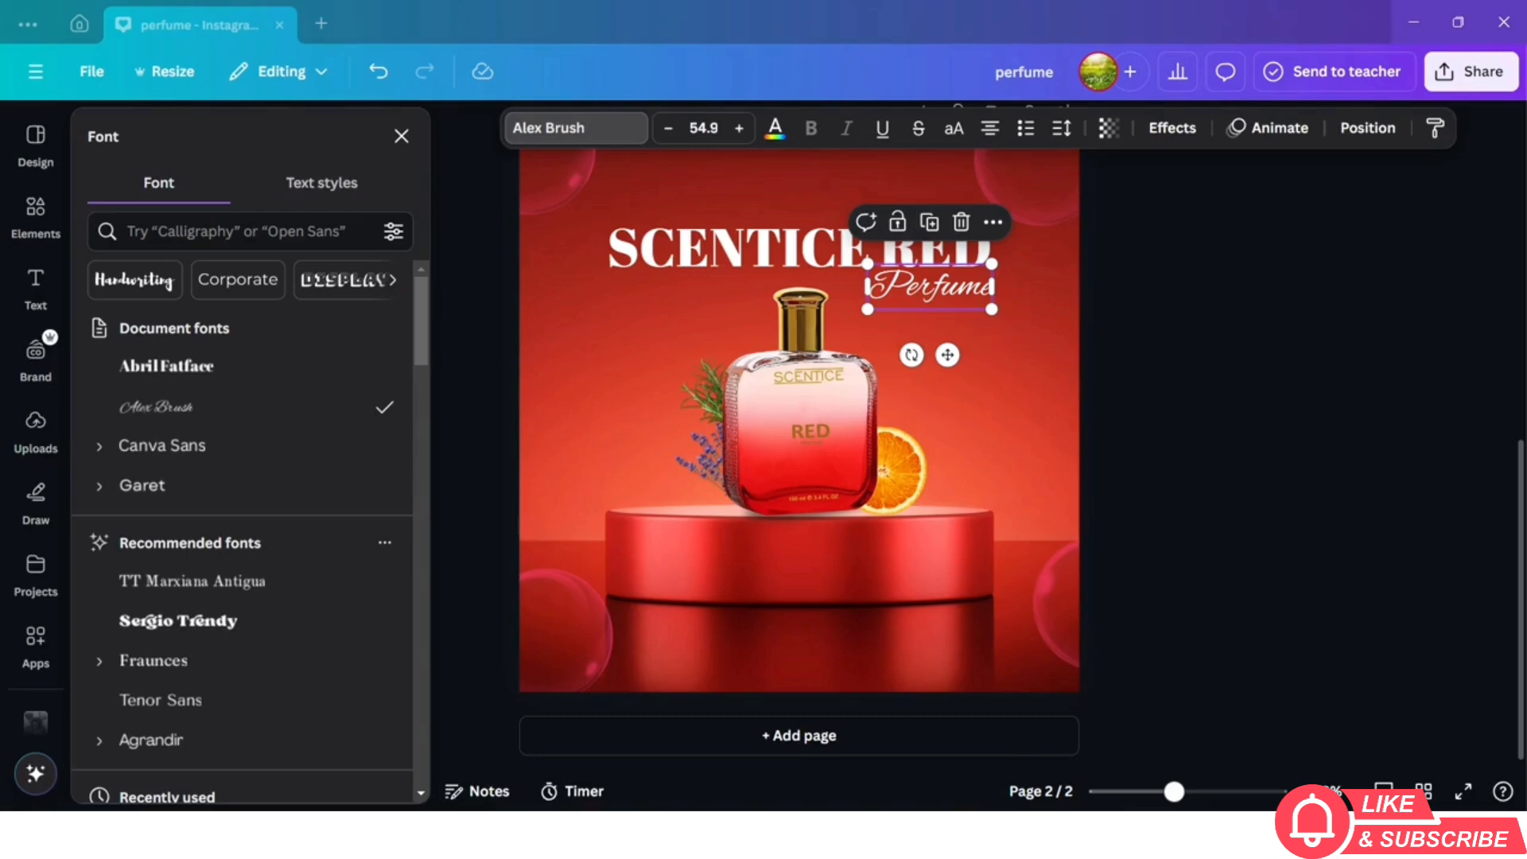
# Duplicate the "Perfume" text, change the copy to "Experience", enlarge it to about size 64.5 and centre it above the "SCENTICE RED" heading
pyautogui.click(929, 221)
pyautogui.moveTo(935, 277); pyautogui.dragTo(787, 198)
pyautogui.doubleClick(787, 199)
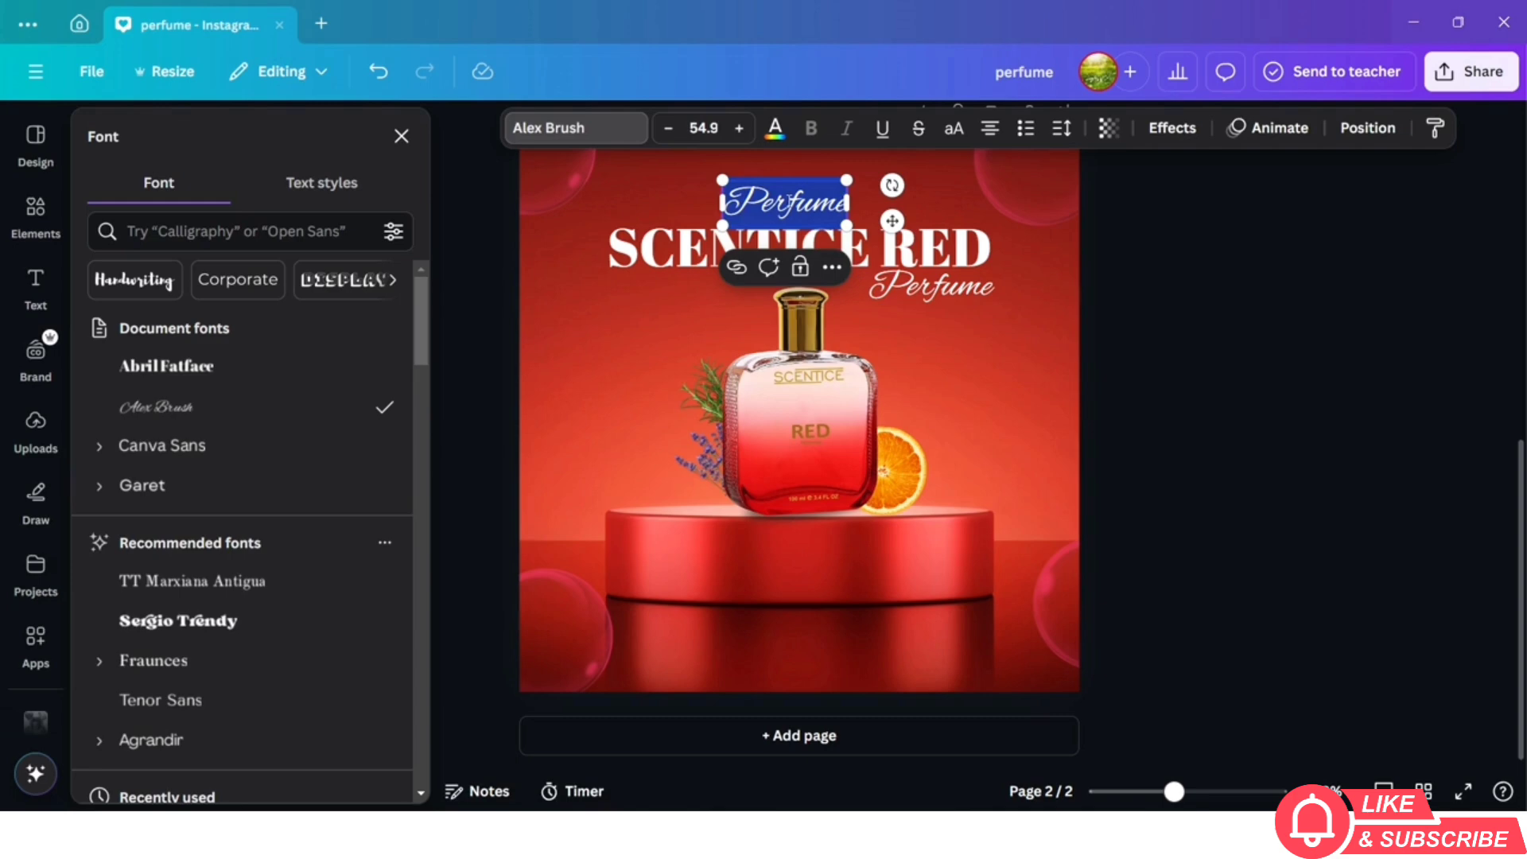
pyautogui.write('e')
pyautogui.press('BackSpace')
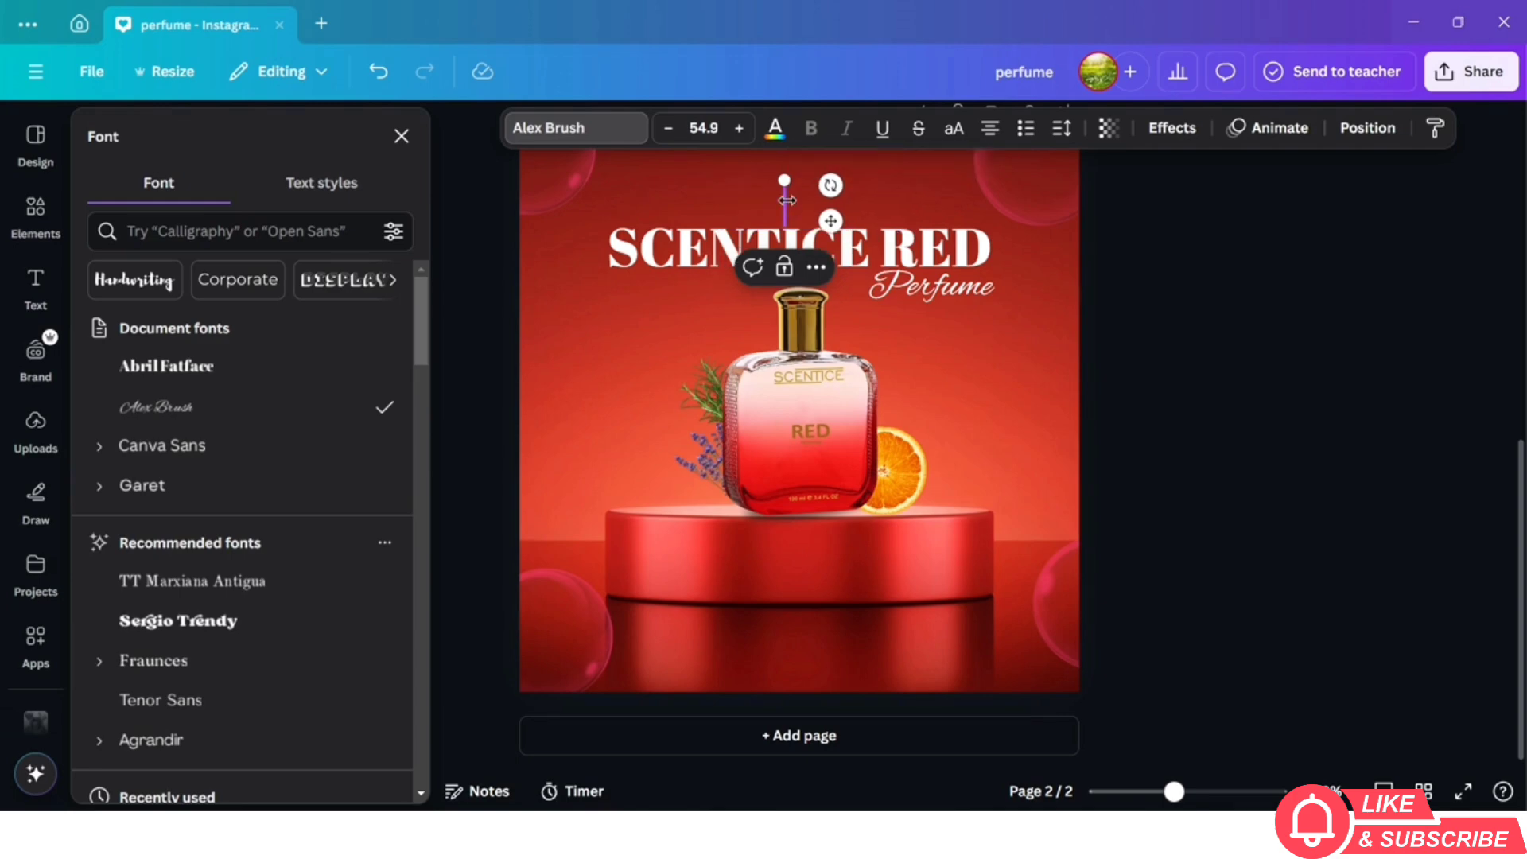
pyautogui.write('Exp')
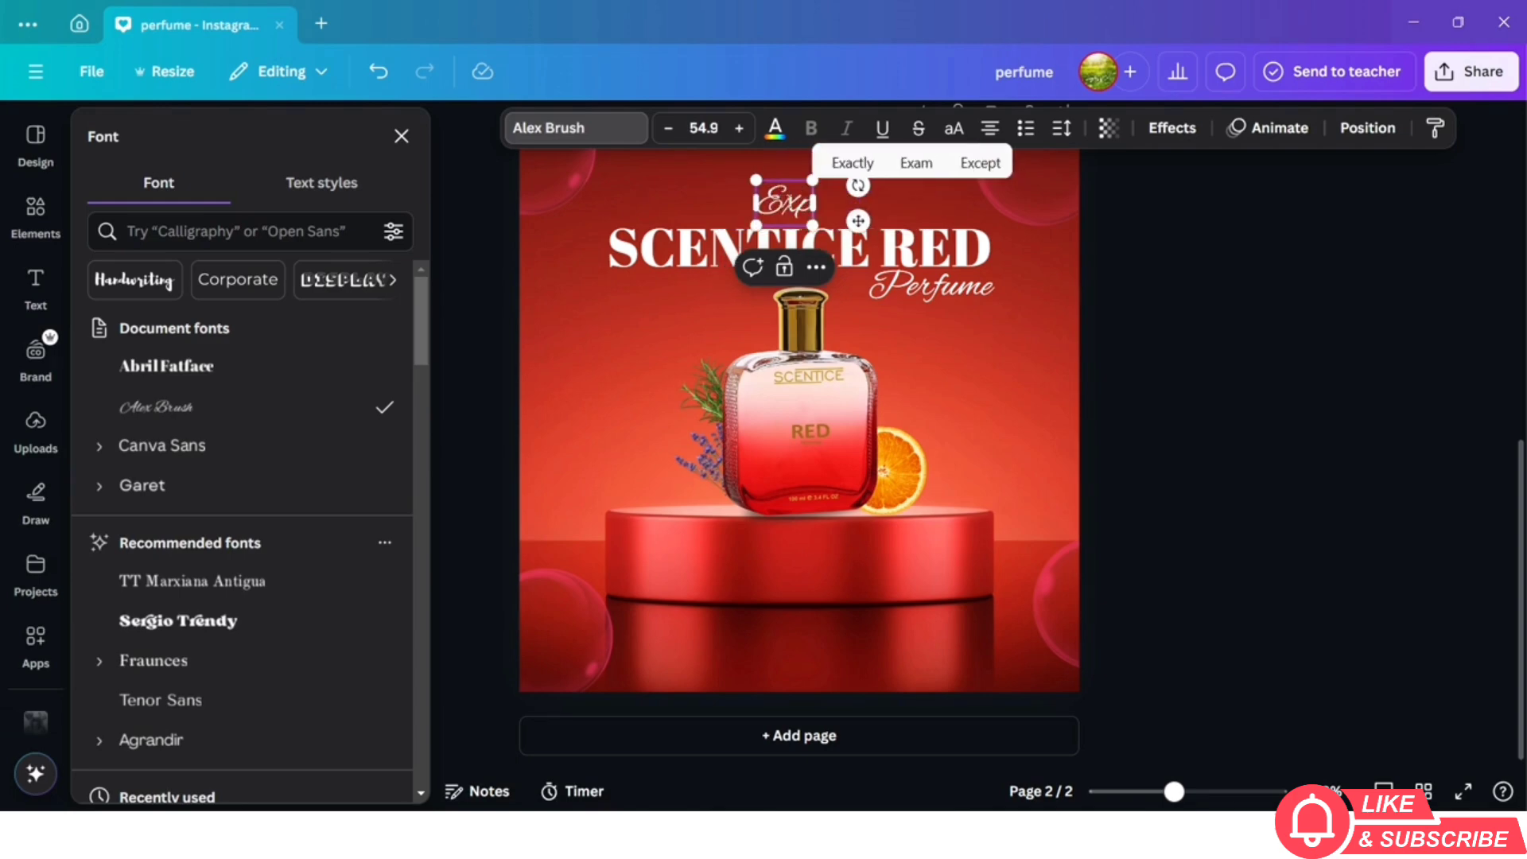
pyautogui.write('erience')
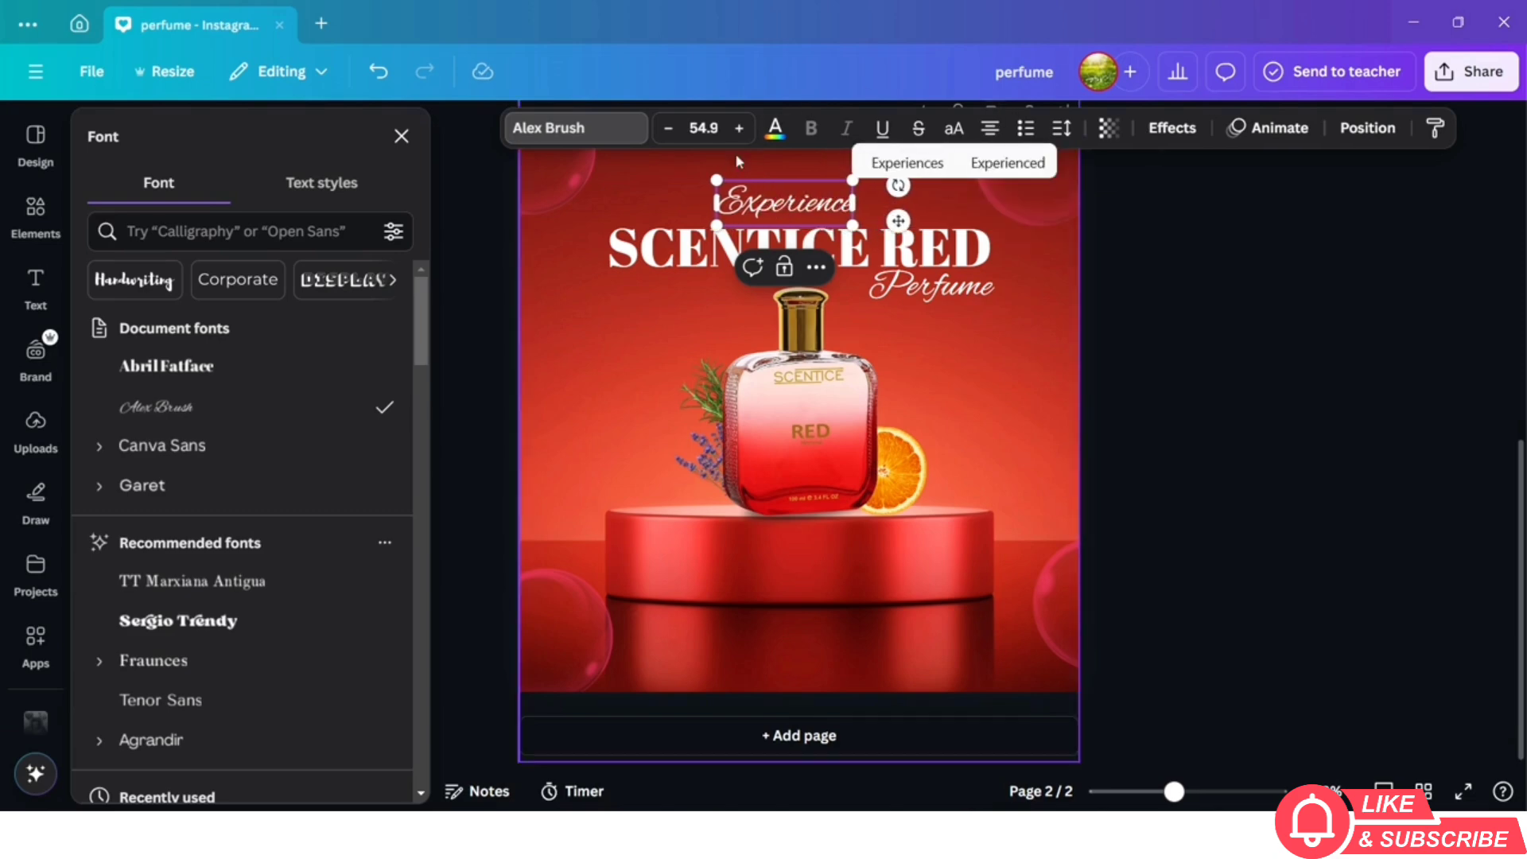
pyautogui.moveTo(713, 181); pyautogui.dragTo(691, 171)
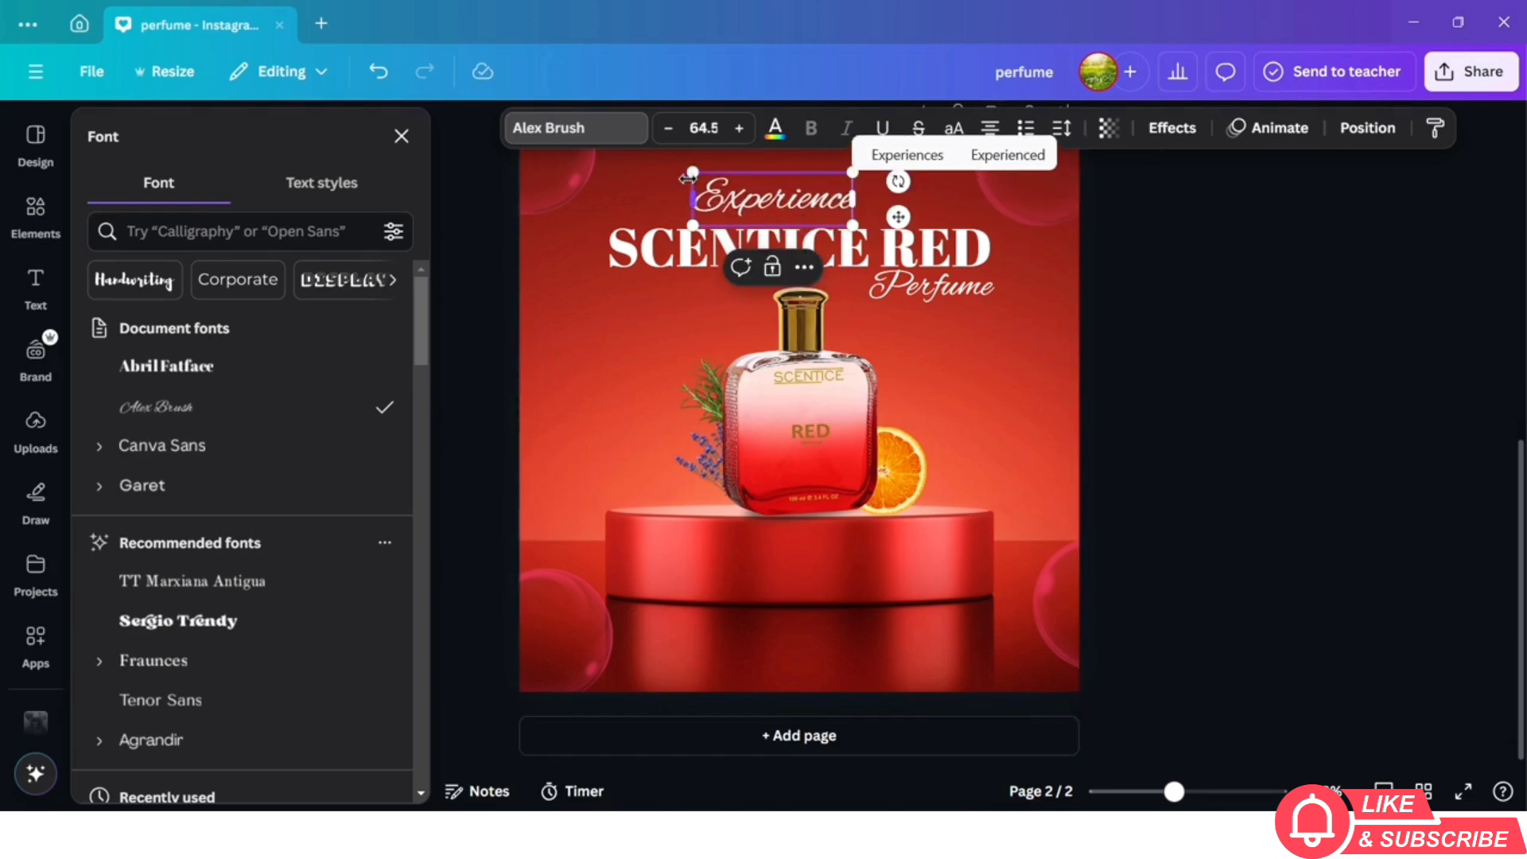
pyautogui.moveTo(899, 216); pyautogui.dragTo(933, 224)
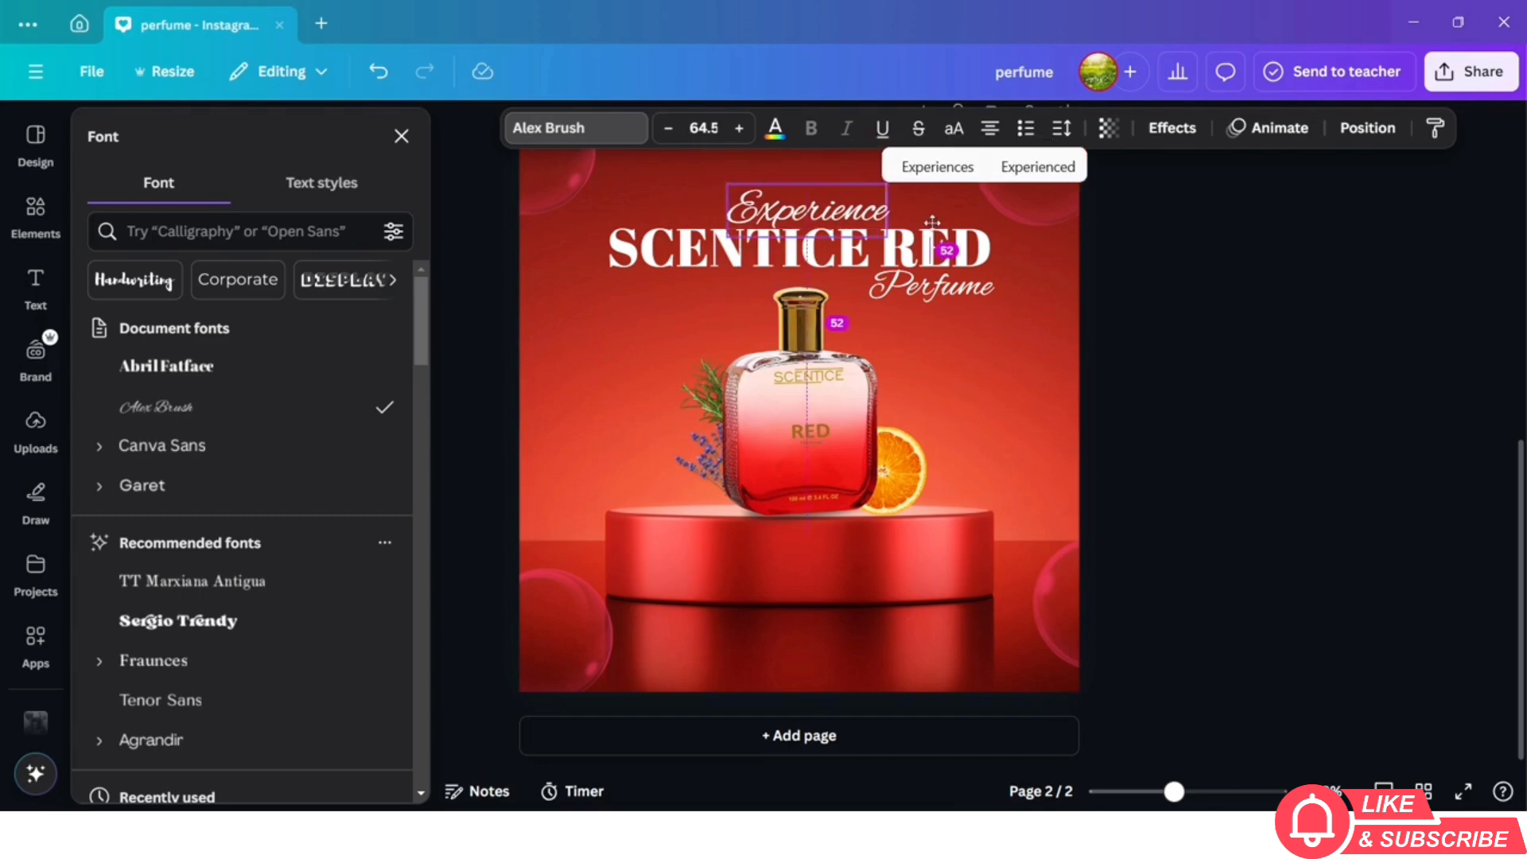
# Shrink the "Perfume" text to about size 46.9 and enlarge the "SCENTICE RED" heading to about 83.5, shifting it slightly down
pyautogui.click(983, 300)
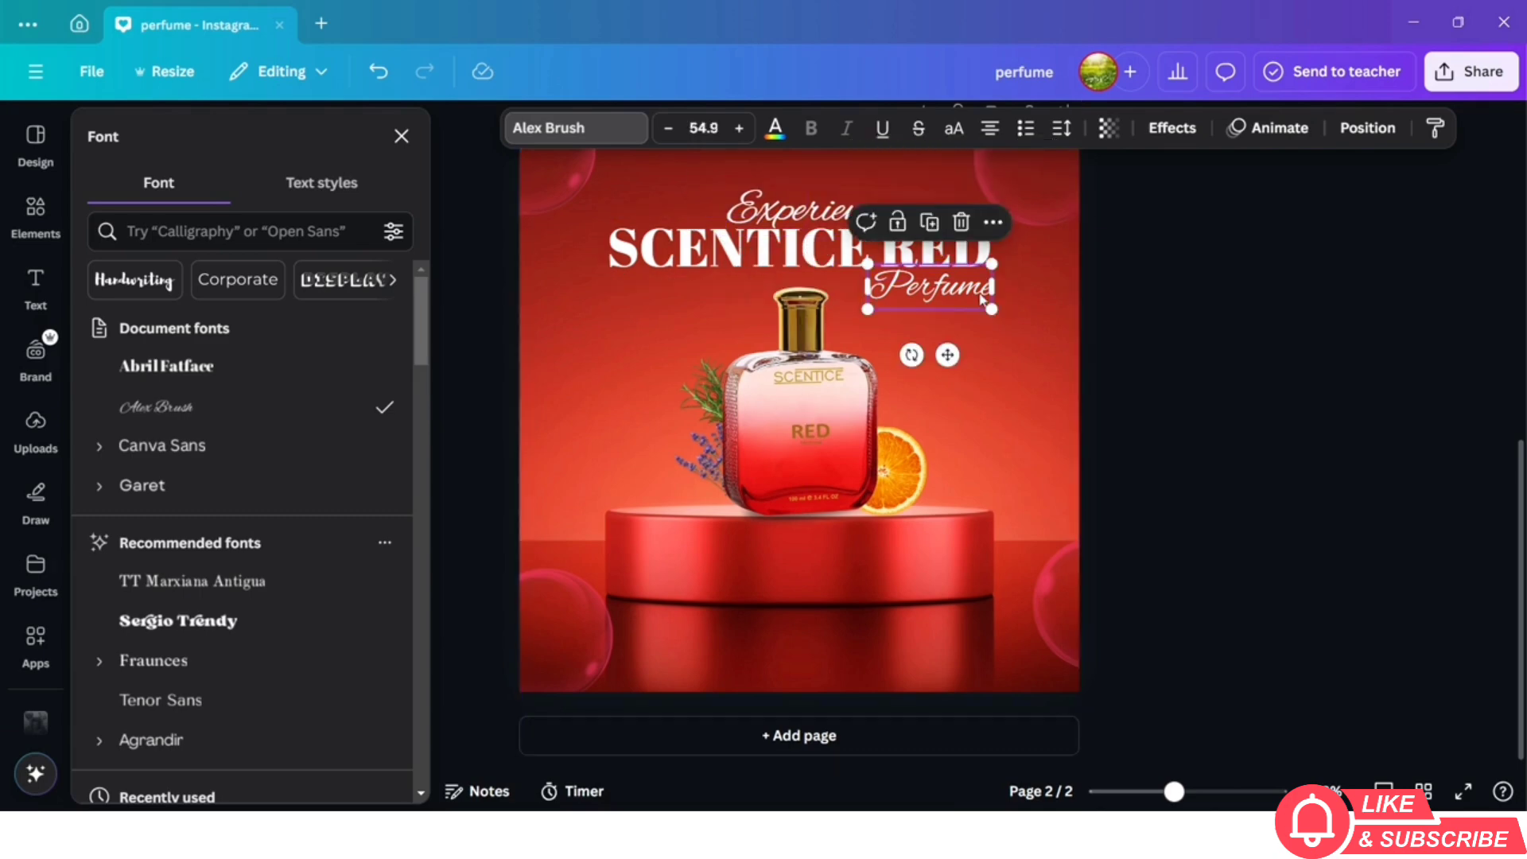
pyautogui.moveTo(991, 264); pyautogui.dragTo(937, 295)
pyautogui.click(962, 238)
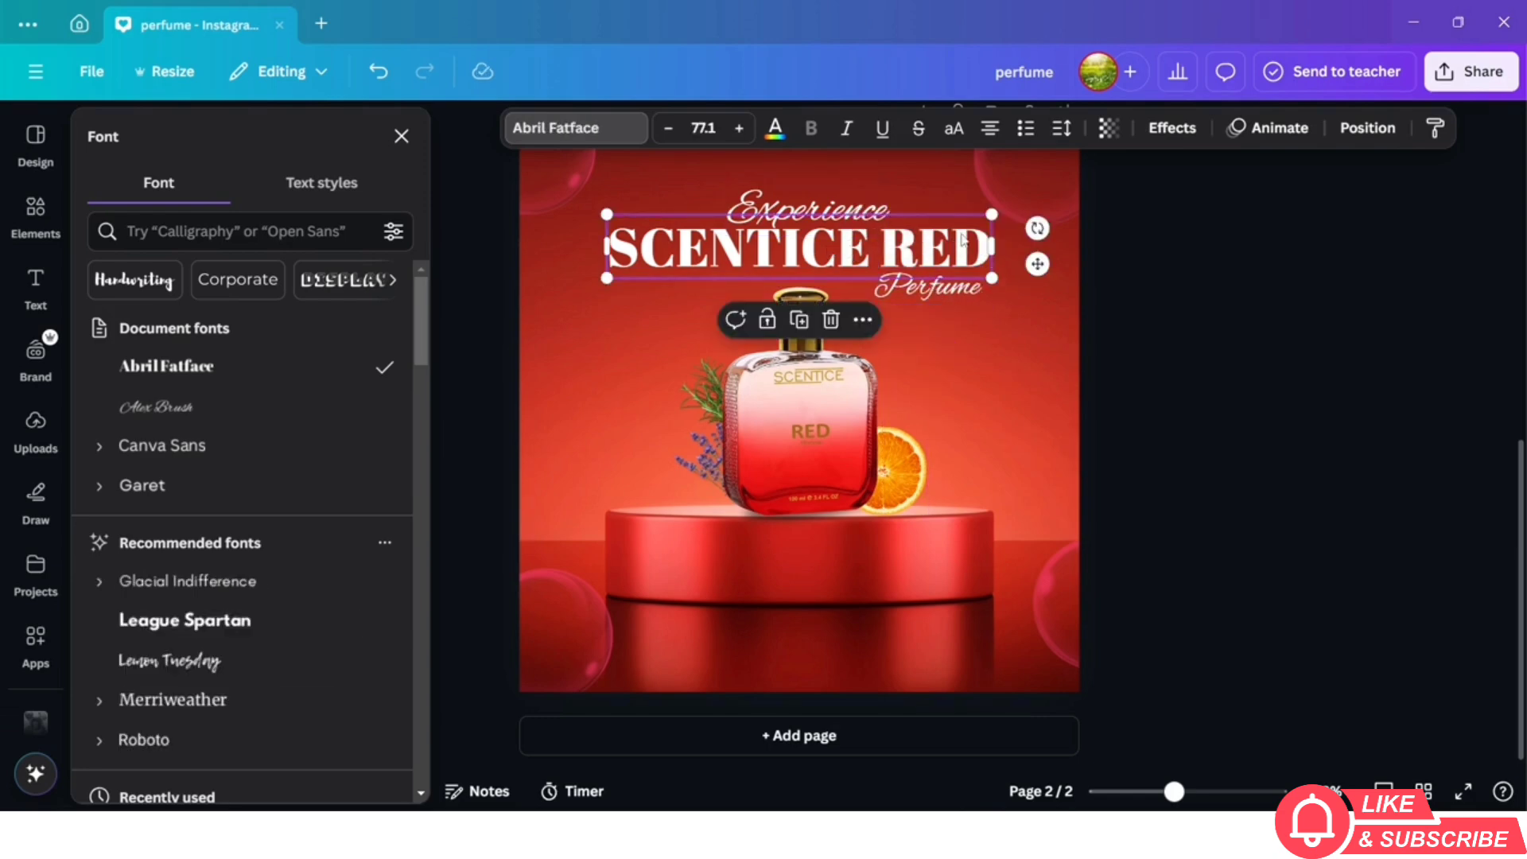
pyautogui.moveTo(988, 214); pyautogui.dragTo(1024, 208)
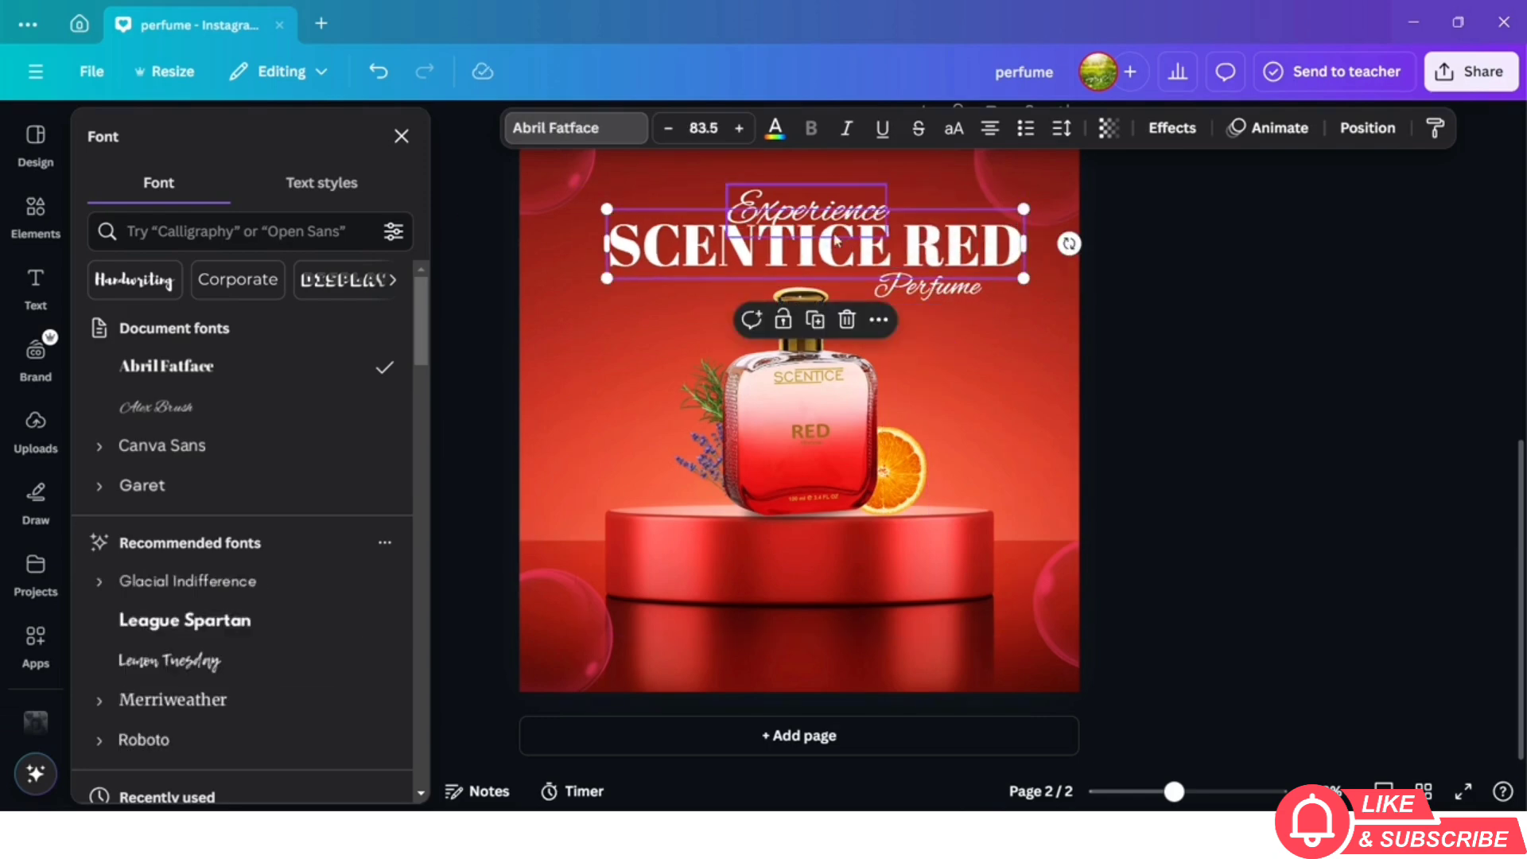
pyautogui.click(819, 237)
pyautogui.moveTo(817, 248); pyautogui.dragTo(811, 254)
# Move "Perfume" beneath the word "RED" of the enlarged heading and nudge "Experience" slightly up above the heading
pyautogui.moveTo(935, 300); pyautogui.dragTo(965, 306)
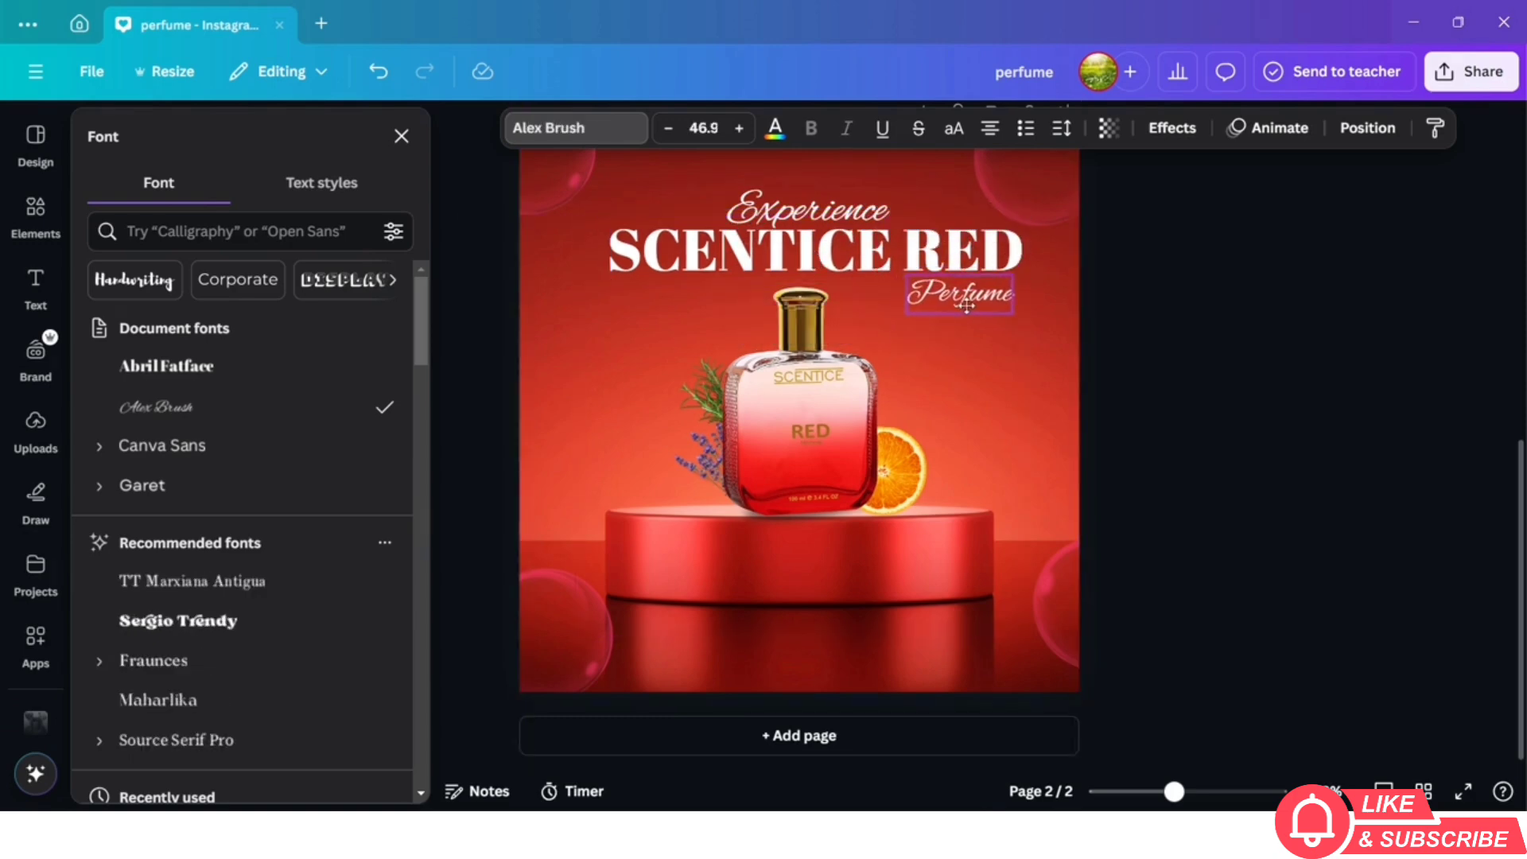
pyautogui.click(804, 213)
pyautogui.moveTo(805, 213); pyautogui.dragTo(805, 211)
pyautogui.click(1139, 411)
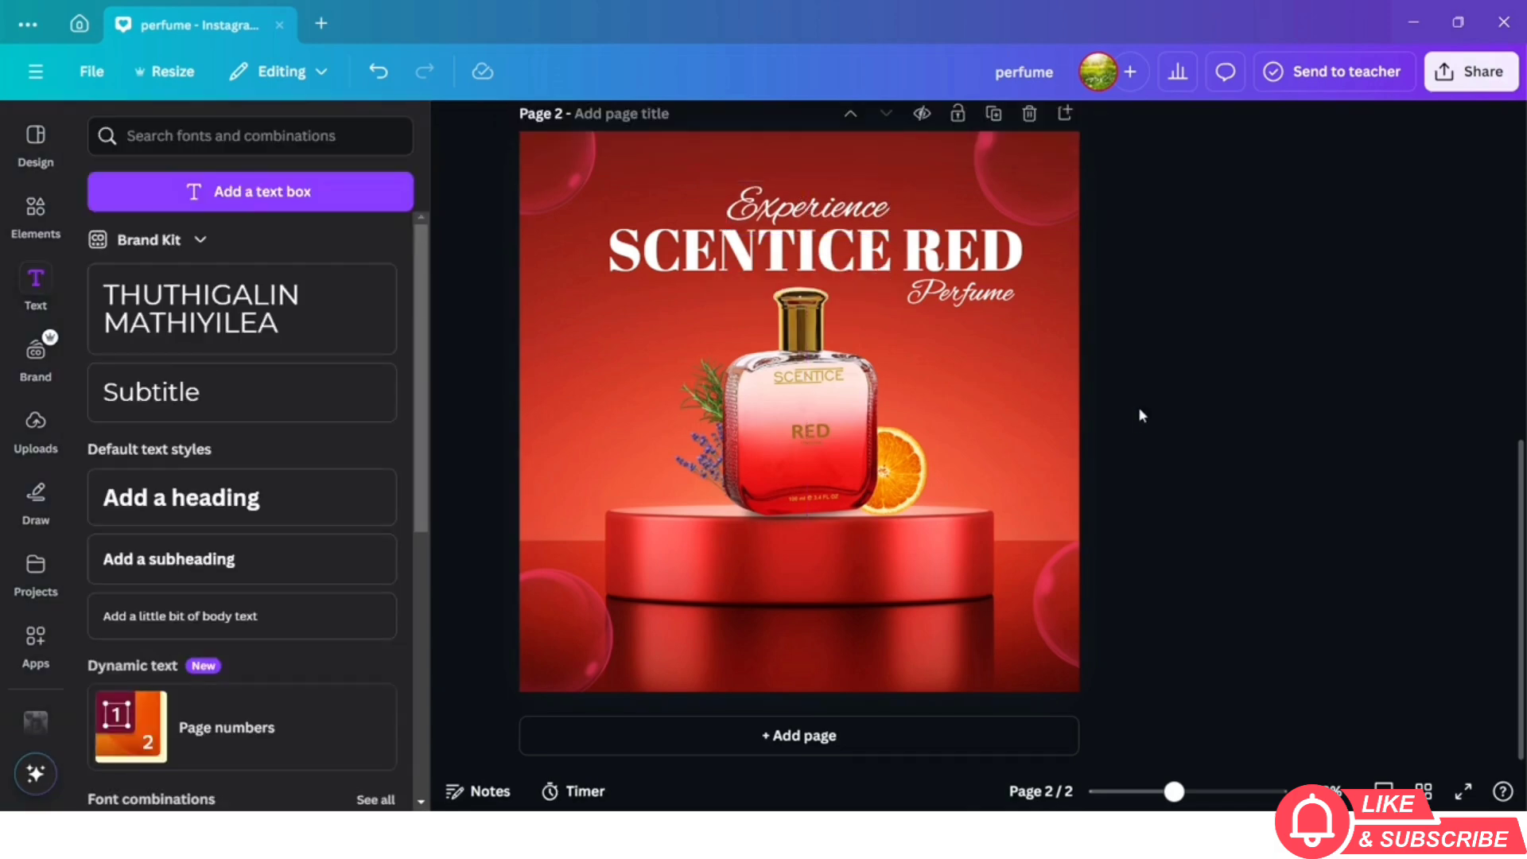
# Search the element graphics for "silk" and insert the flowing red silk ribbon
pyautogui.click(35, 208)
pyautogui.click(228, 135)
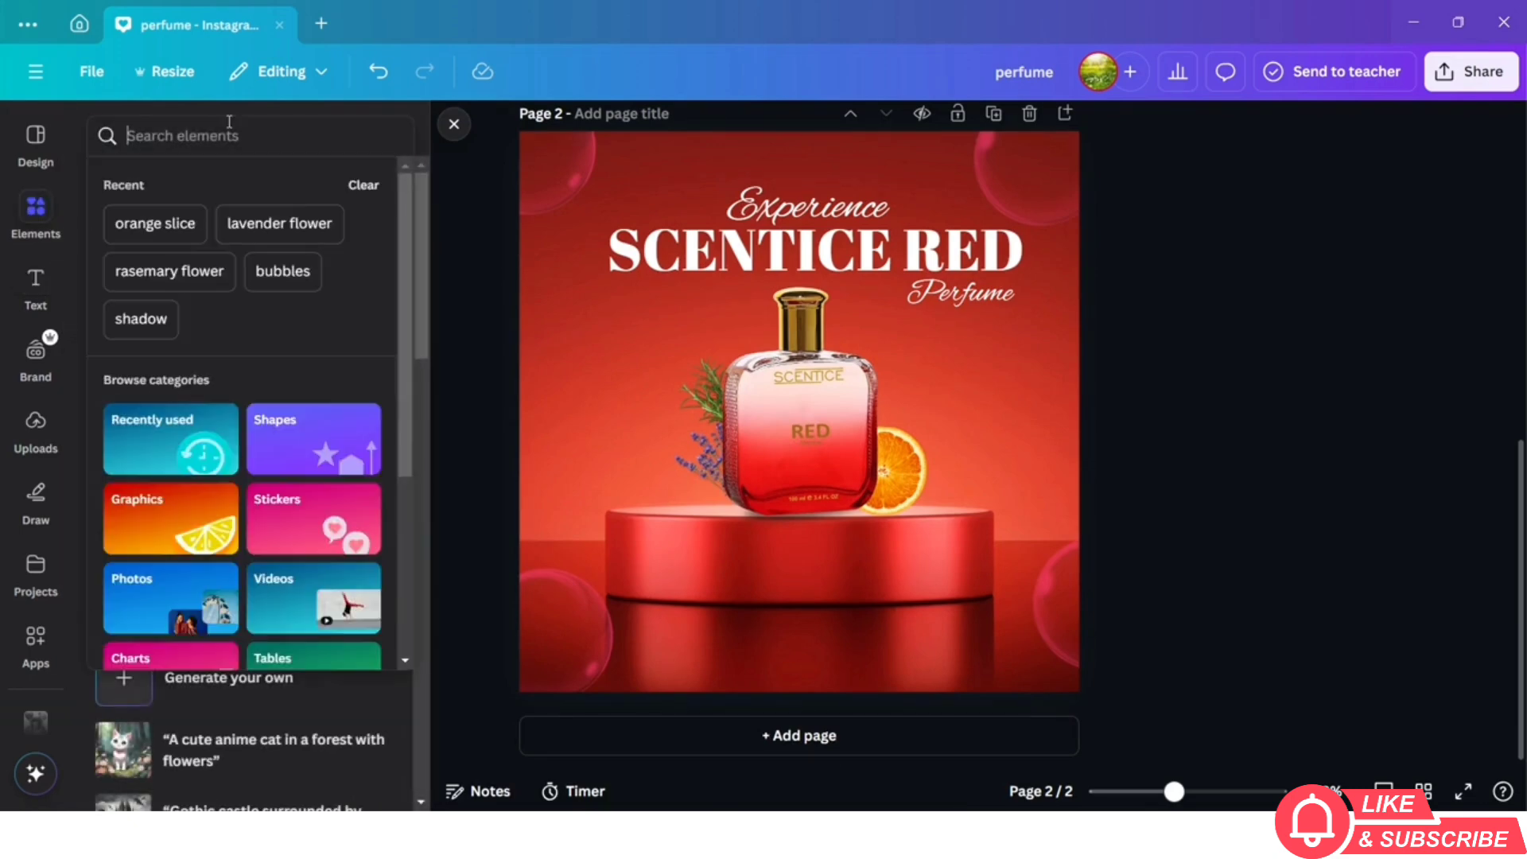
pyautogui.write('silk')
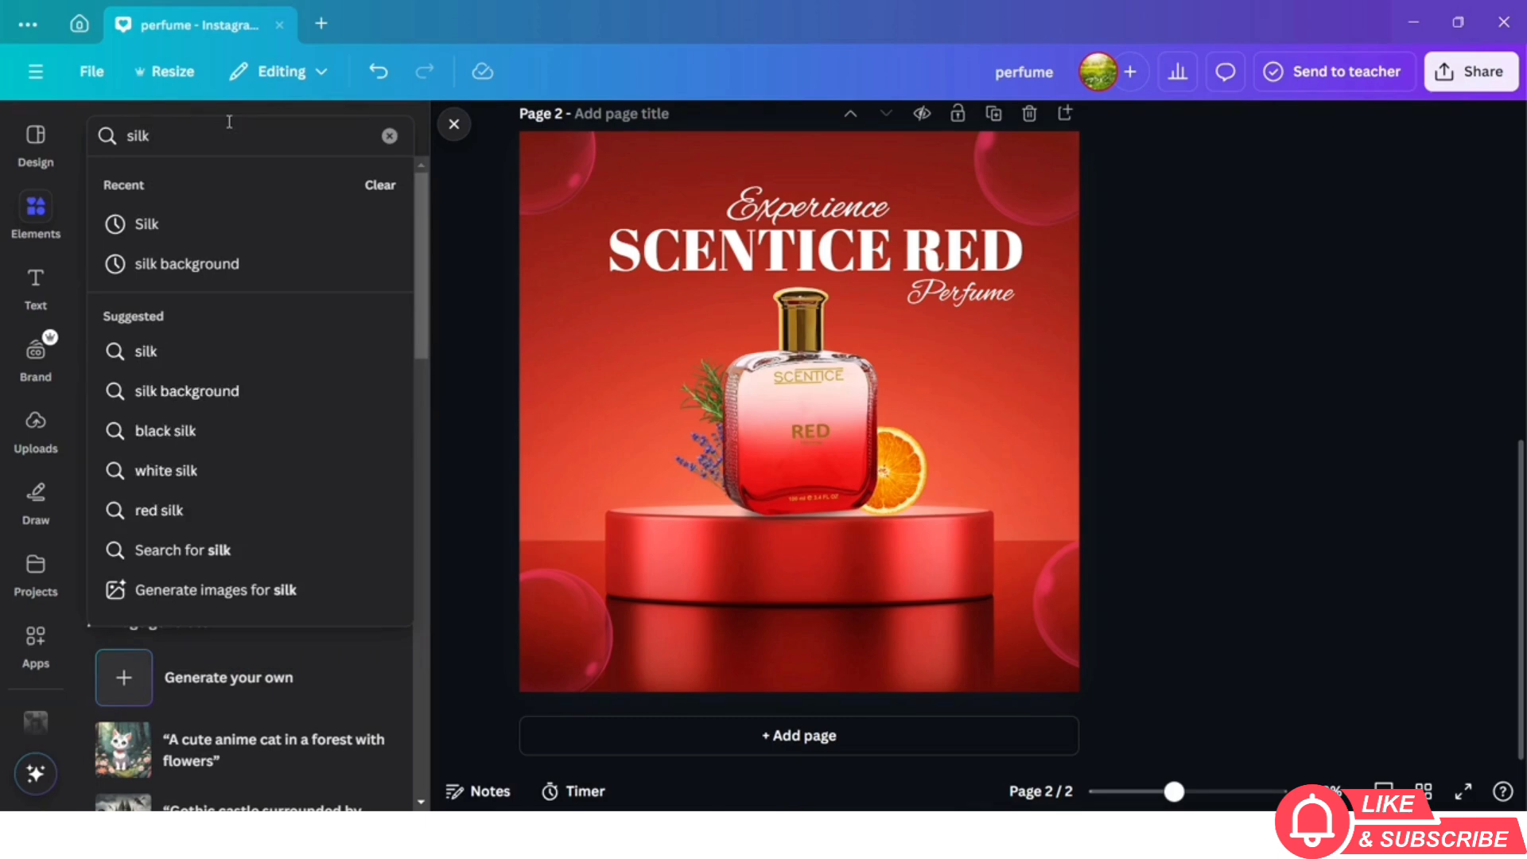
pyautogui.press('Return')
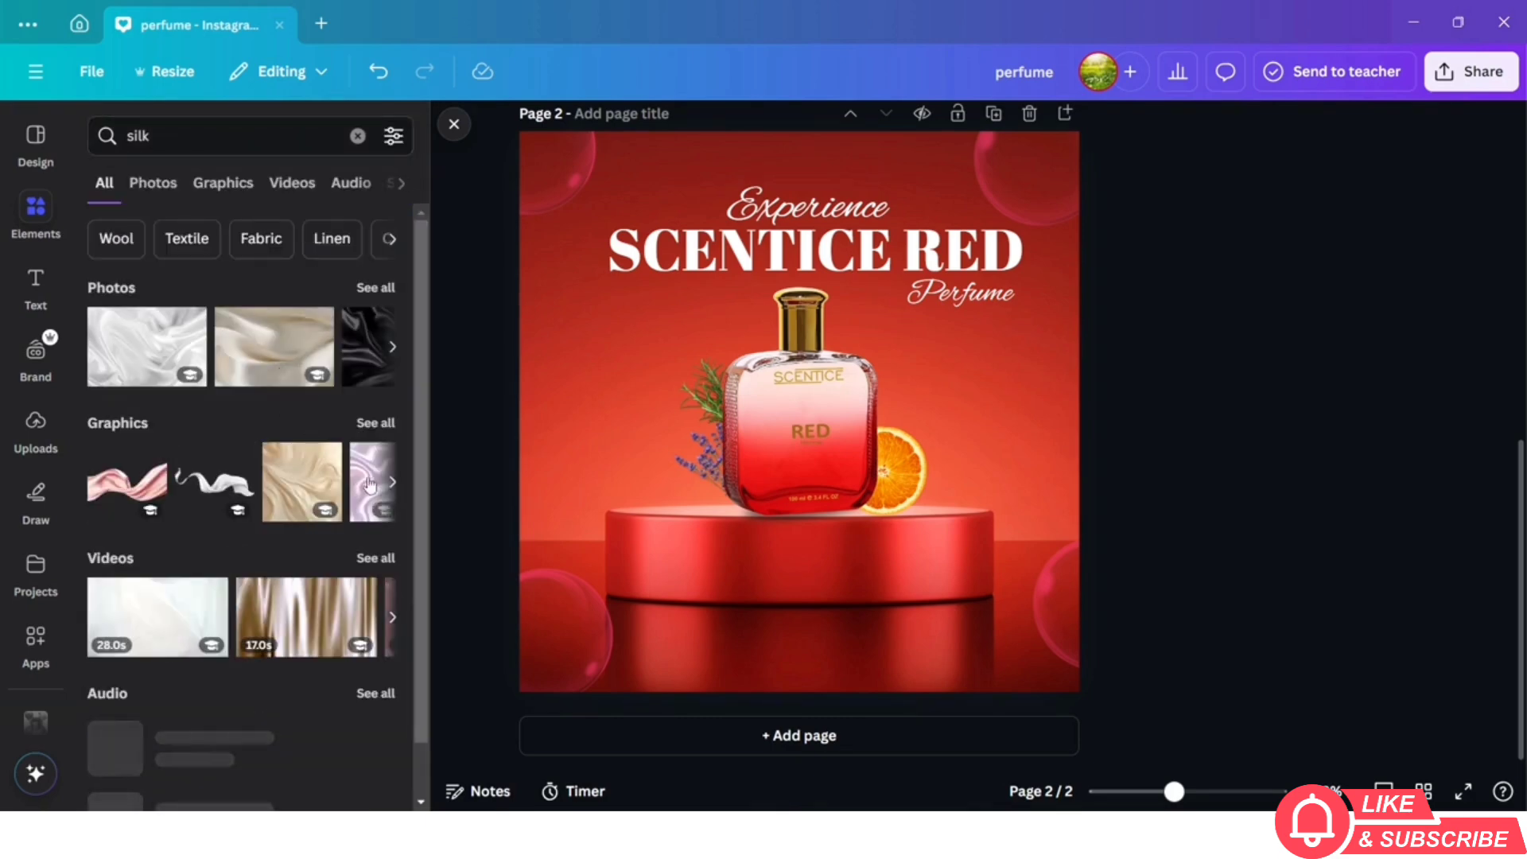
pyautogui.click(383, 426)
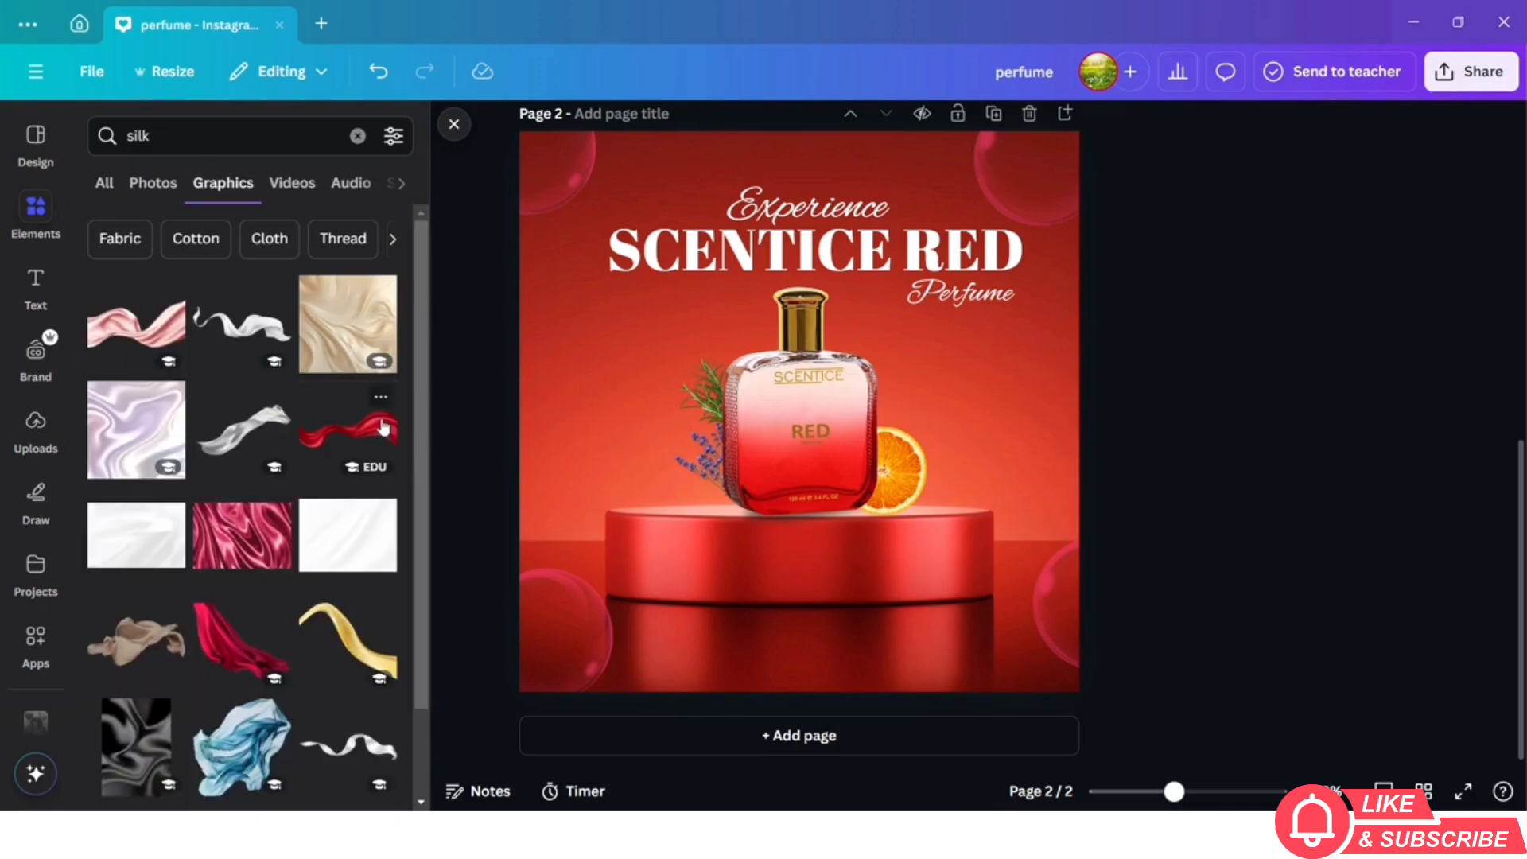
pyautogui.click(319, 438)
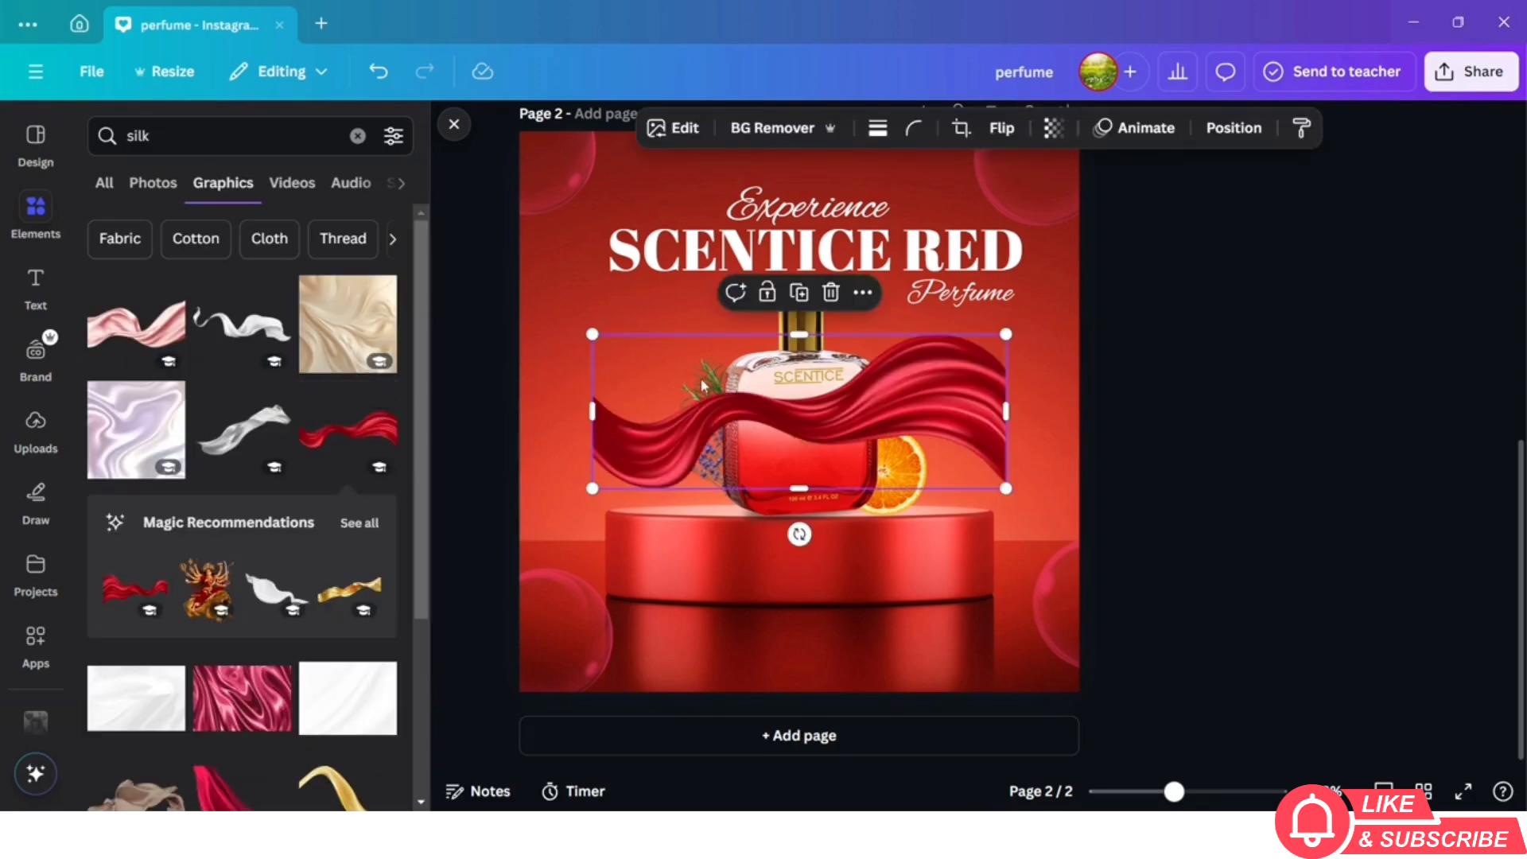
# Tilt the red silk counter-clockwise and place it across the bottle's left side, running off the page's left edge
pyautogui.moveTo(700, 388); pyautogui.dragTo(586, 460)
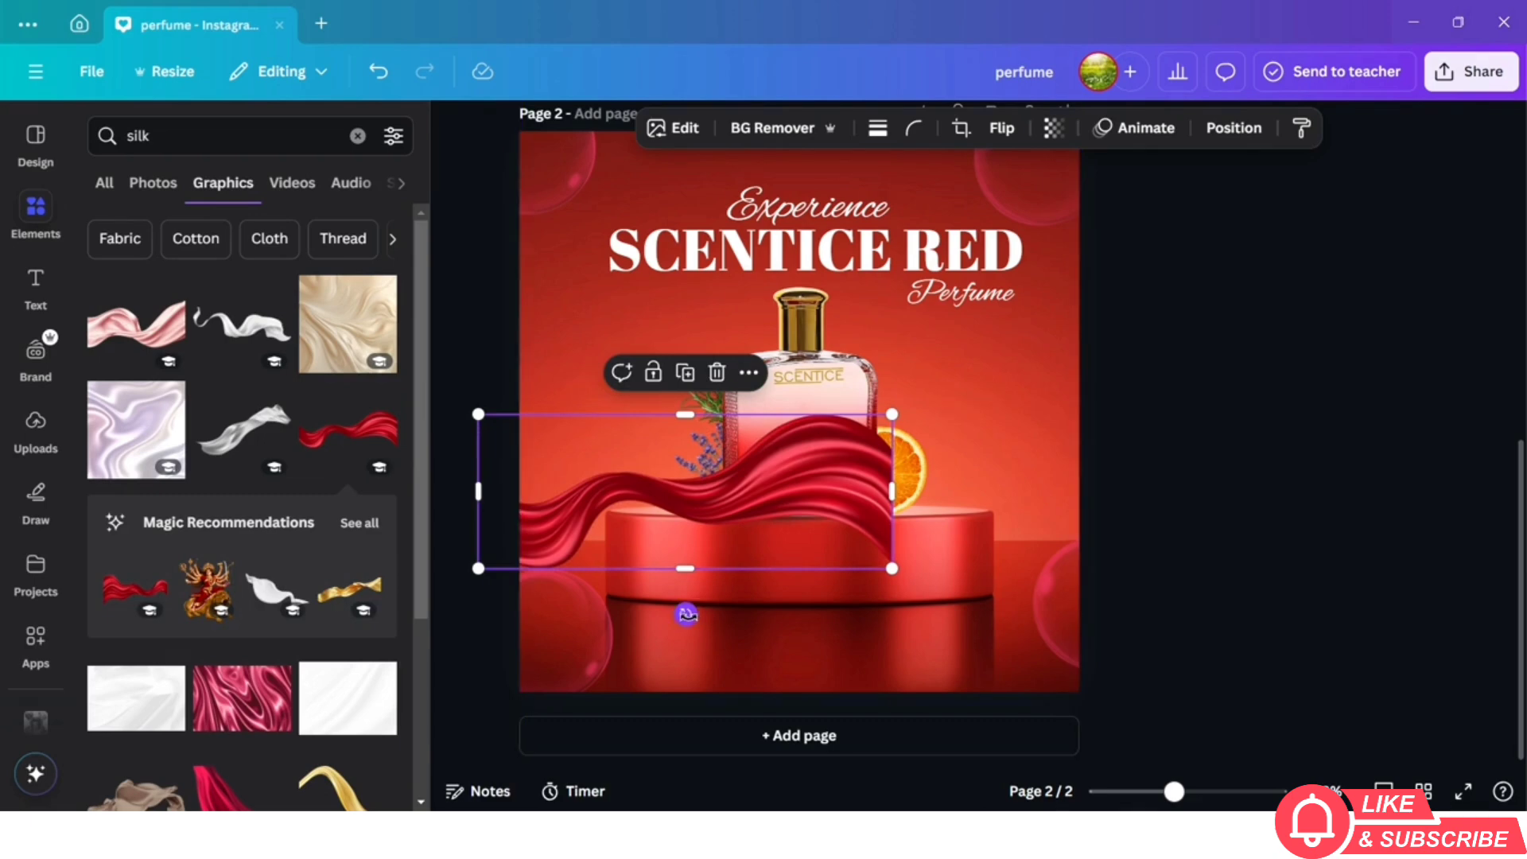
pyautogui.moveTo(685, 617)
pyautogui.mouseDown()
pyautogui.moveTo(748, 614)
pyautogui.moveTo(707, 613)
pyautogui.mouseUp()
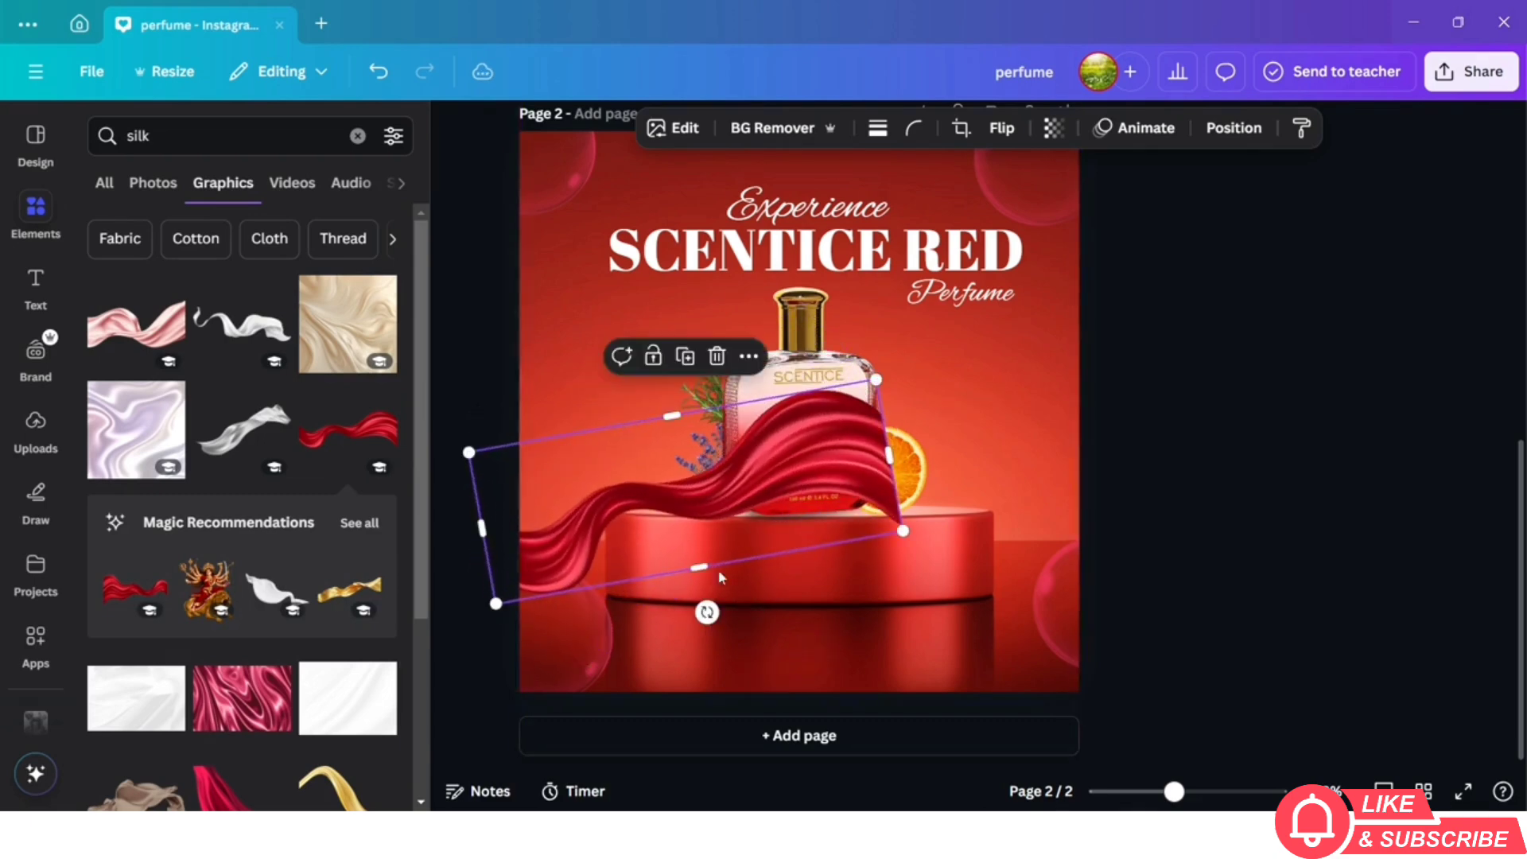
pyautogui.moveTo(731, 537); pyautogui.dragTo(655, 546)
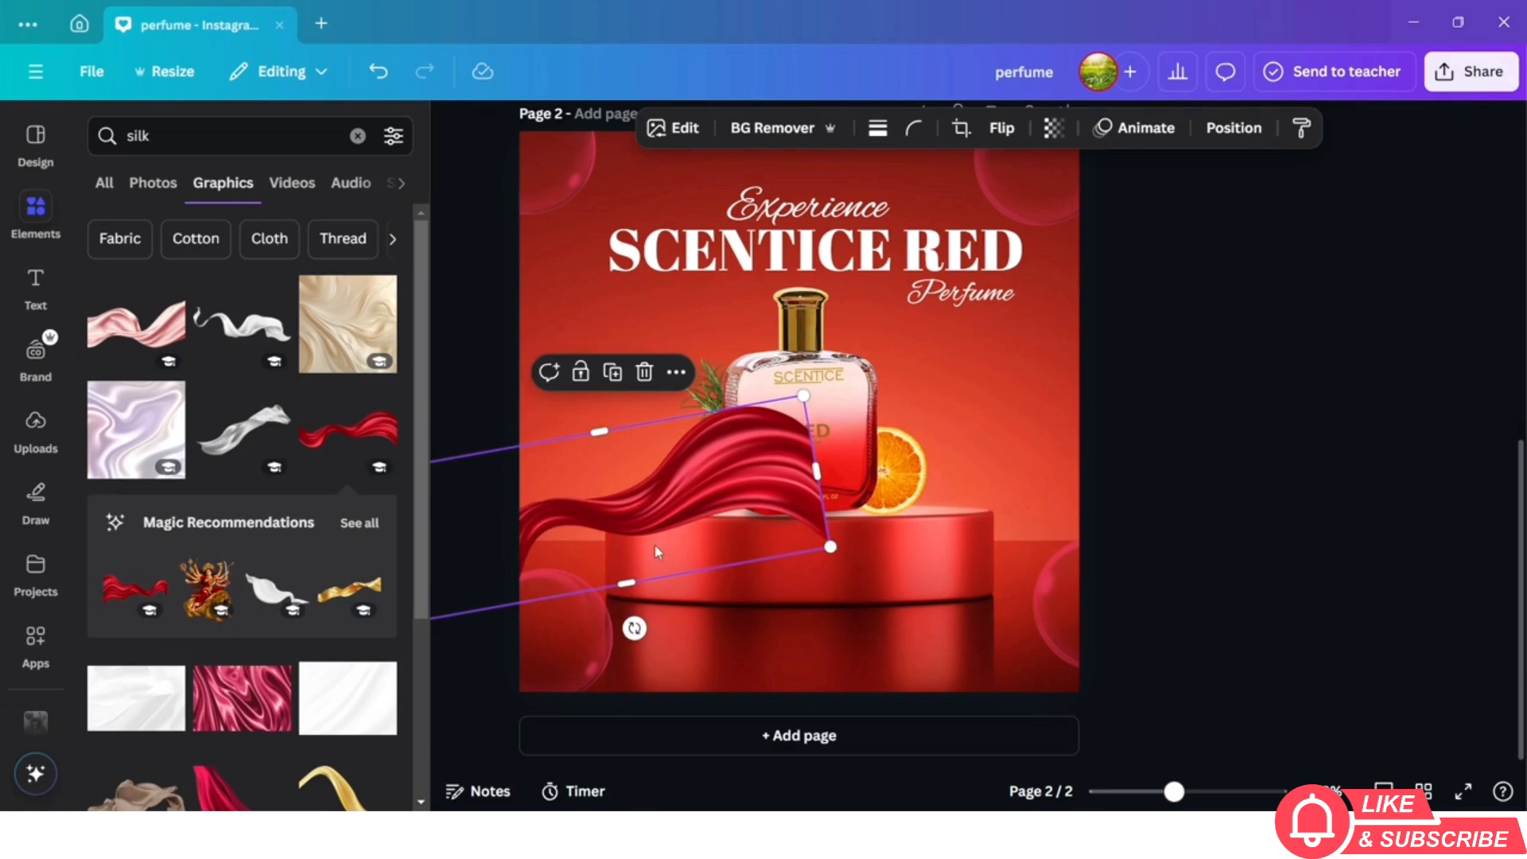
# Duplicate the silk, rotate the copy about half a turn and place it right of the bottle, running off the page's right edge
pyautogui.click(612, 374)
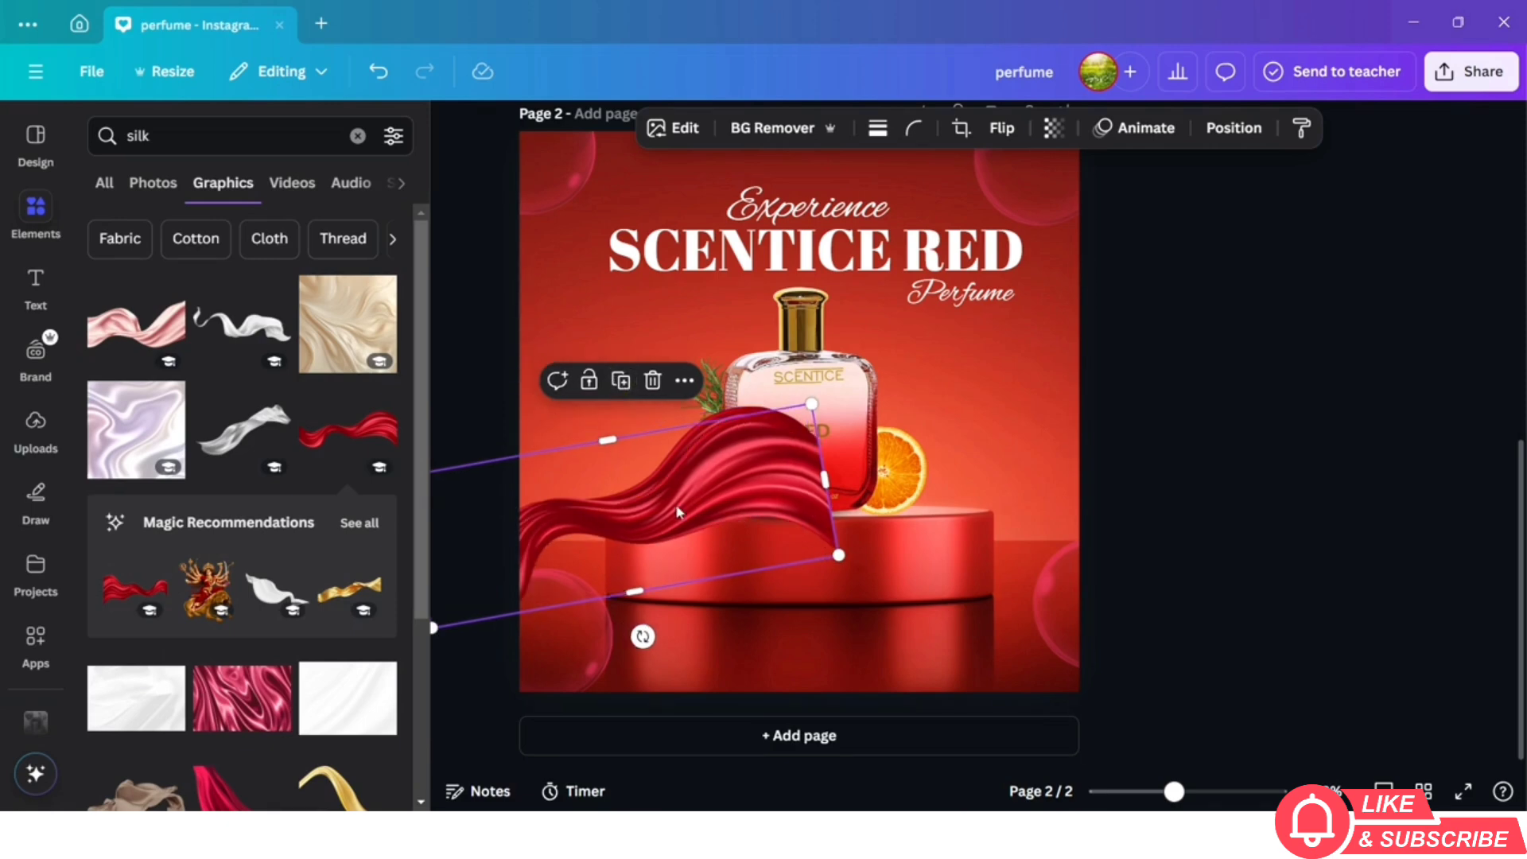
pyautogui.moveTo(676, 503); pyautogui.dragTo(923, 442)
pyautogui.moveTo(880, 569); pyautogui.dragTo(1035, 439)
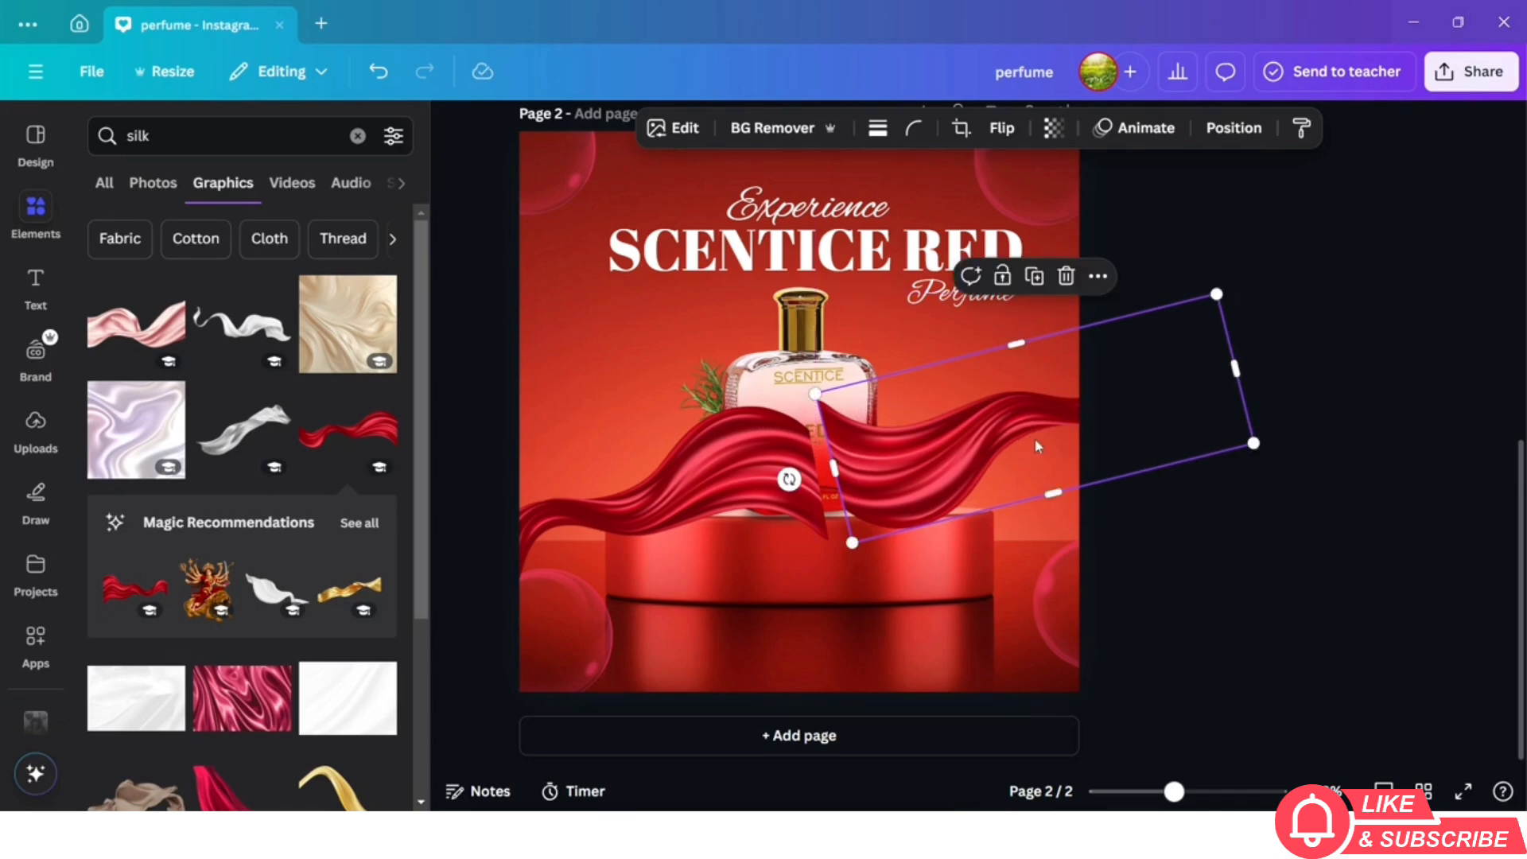
# Reorder the layers so both silk pieces lie beneath the bottle's shadow and directly above the podium background
pyautogui.click(1234, 128)
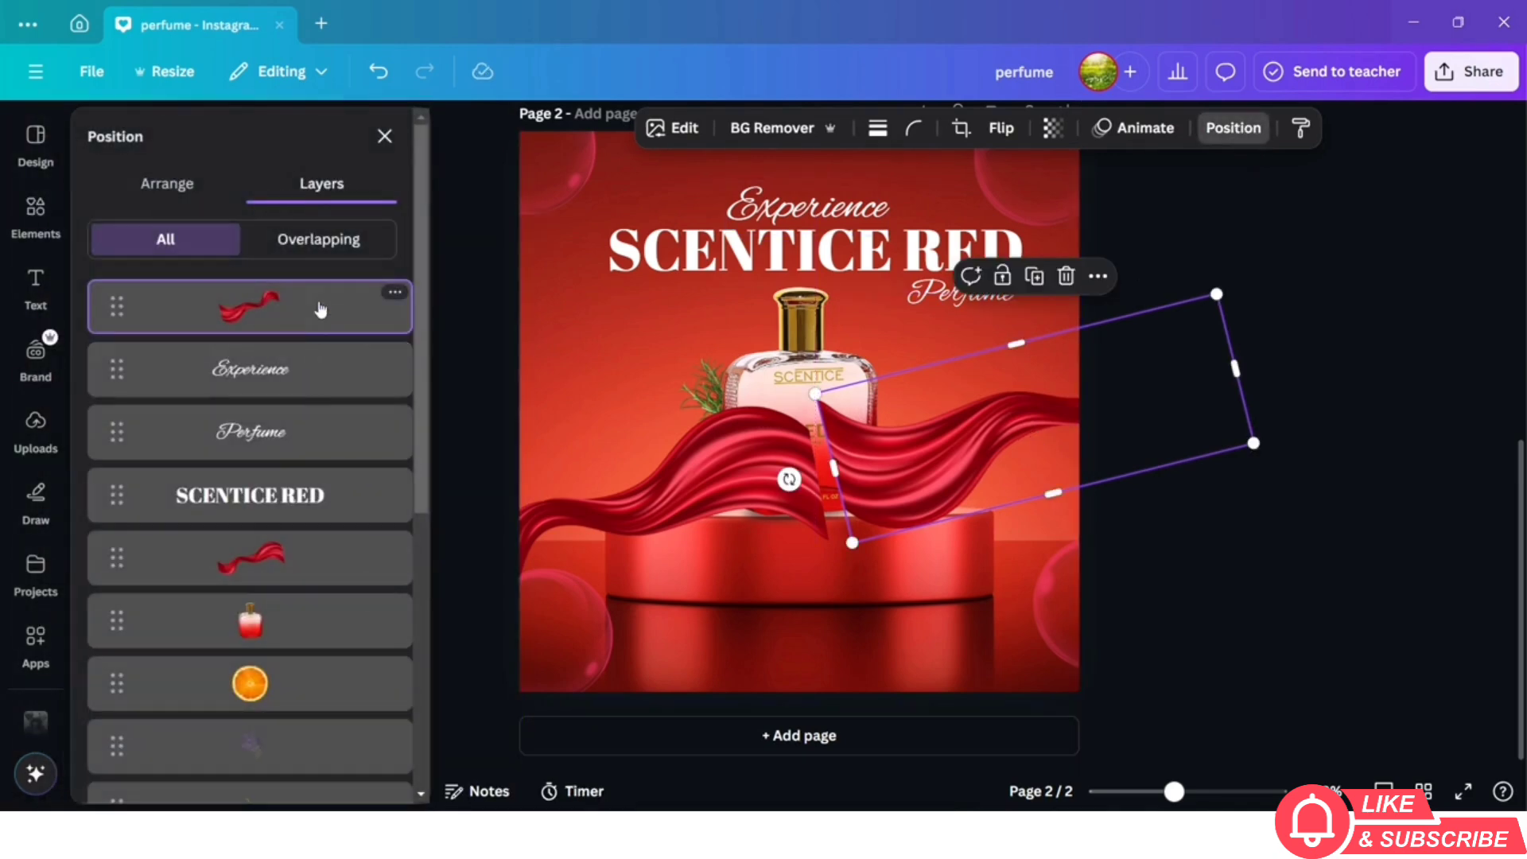
pyautogui.moveTo(318, 307); pyautogui.dragTo(327, 648)
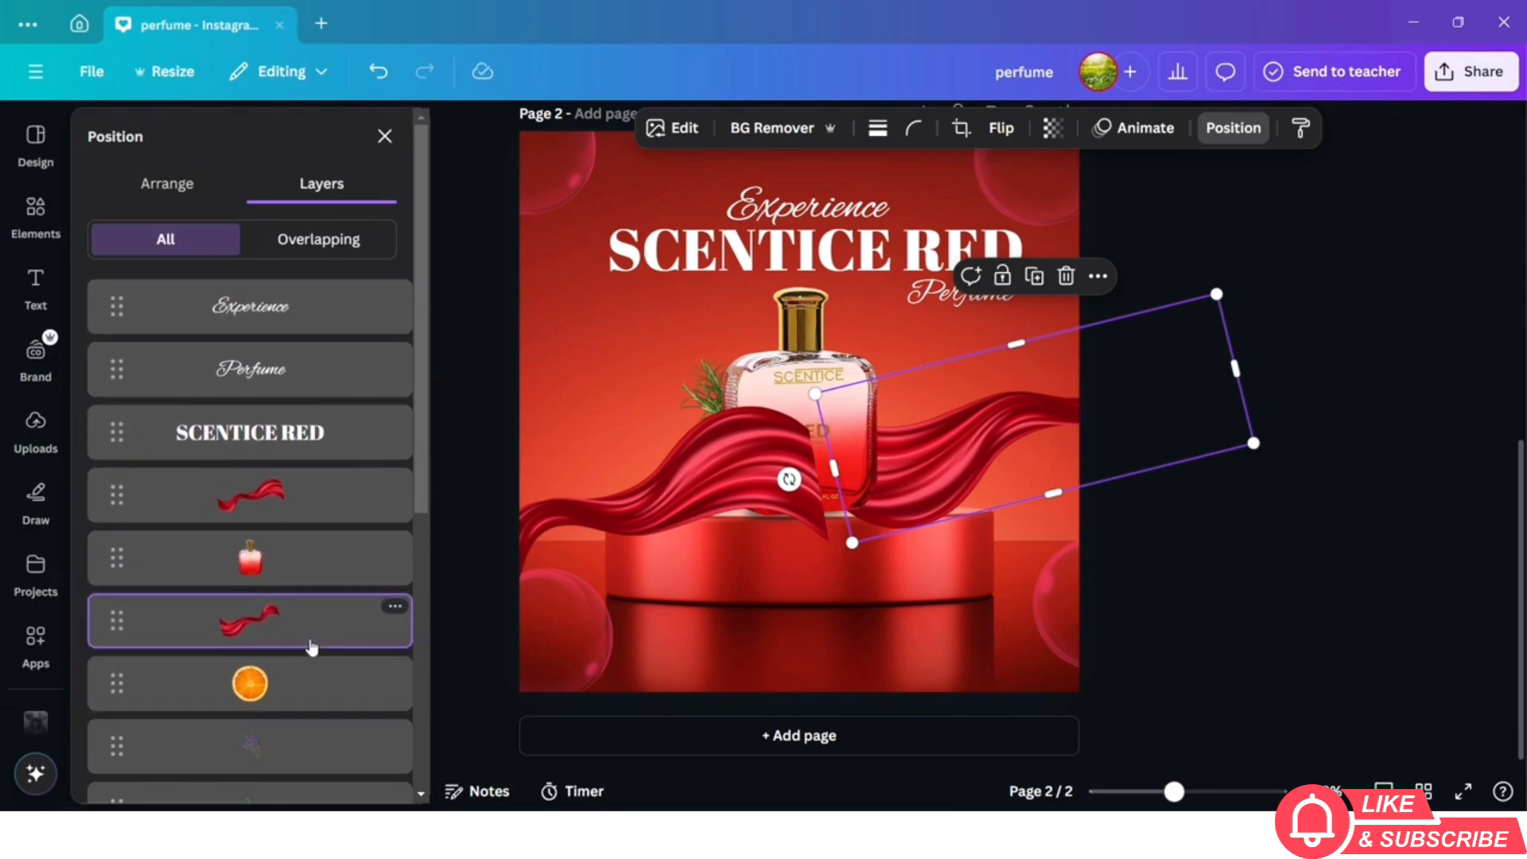
pyautogui.moveTo(317, 634); pyautogui.dragTo(321, 668)
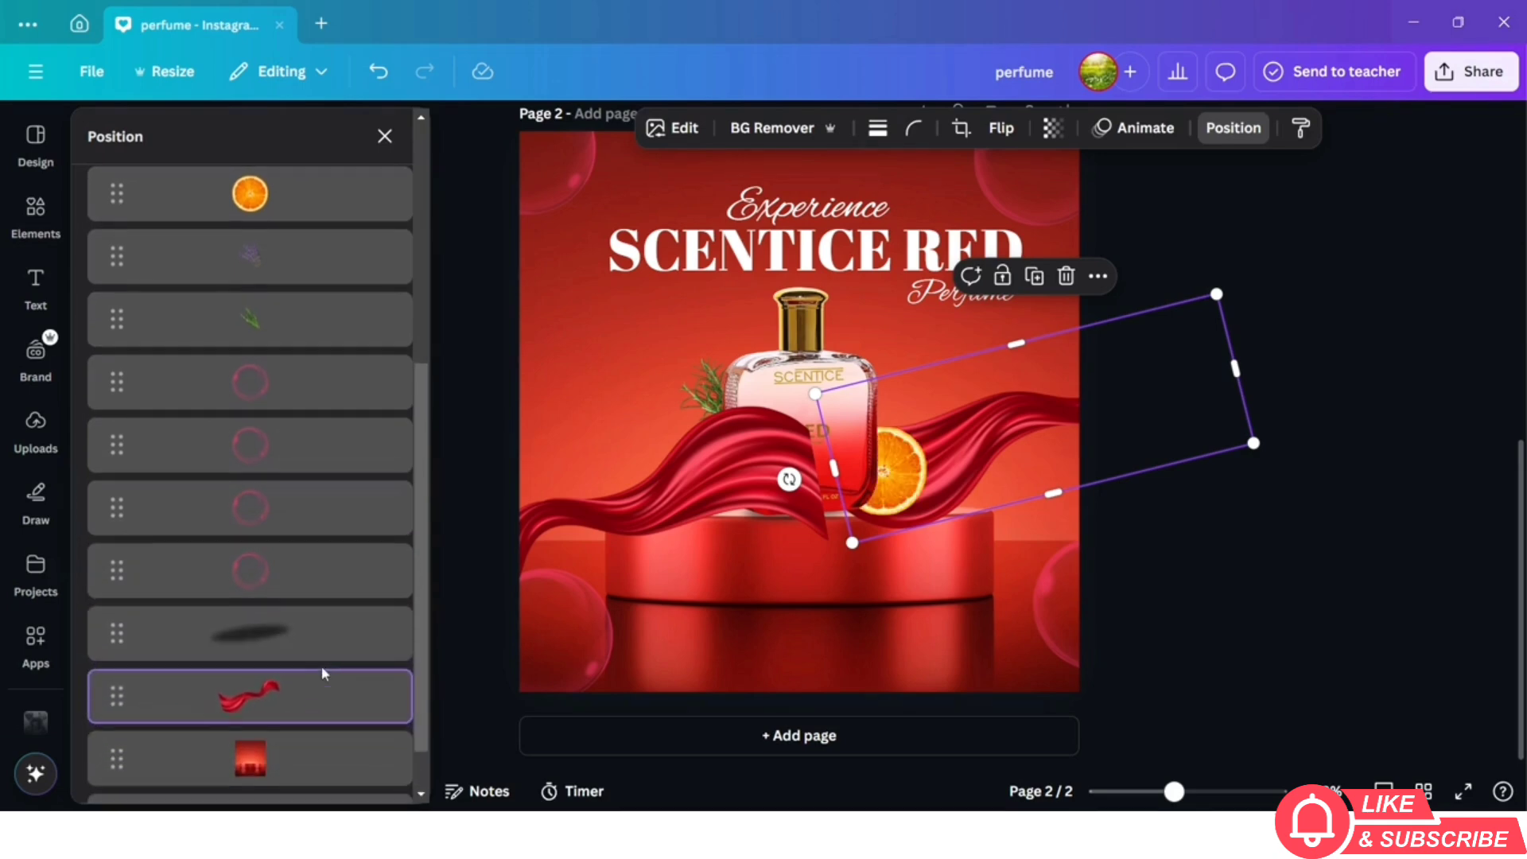
pyautogui.scroll(5, 331, 394)
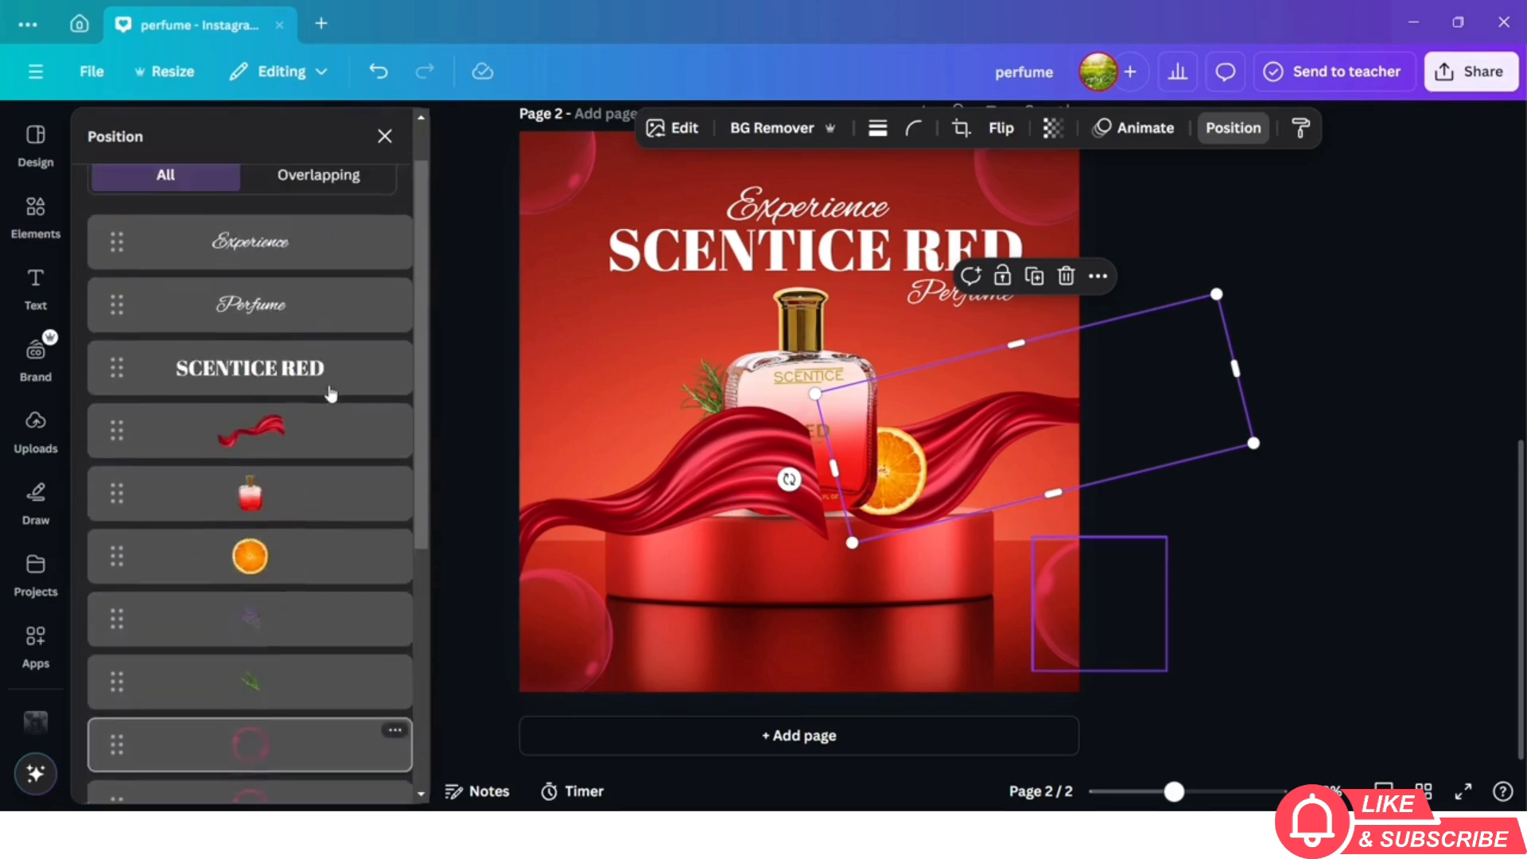
pyautogui.moveTo(294, 504); pyautogui.dragTo(302, 669)
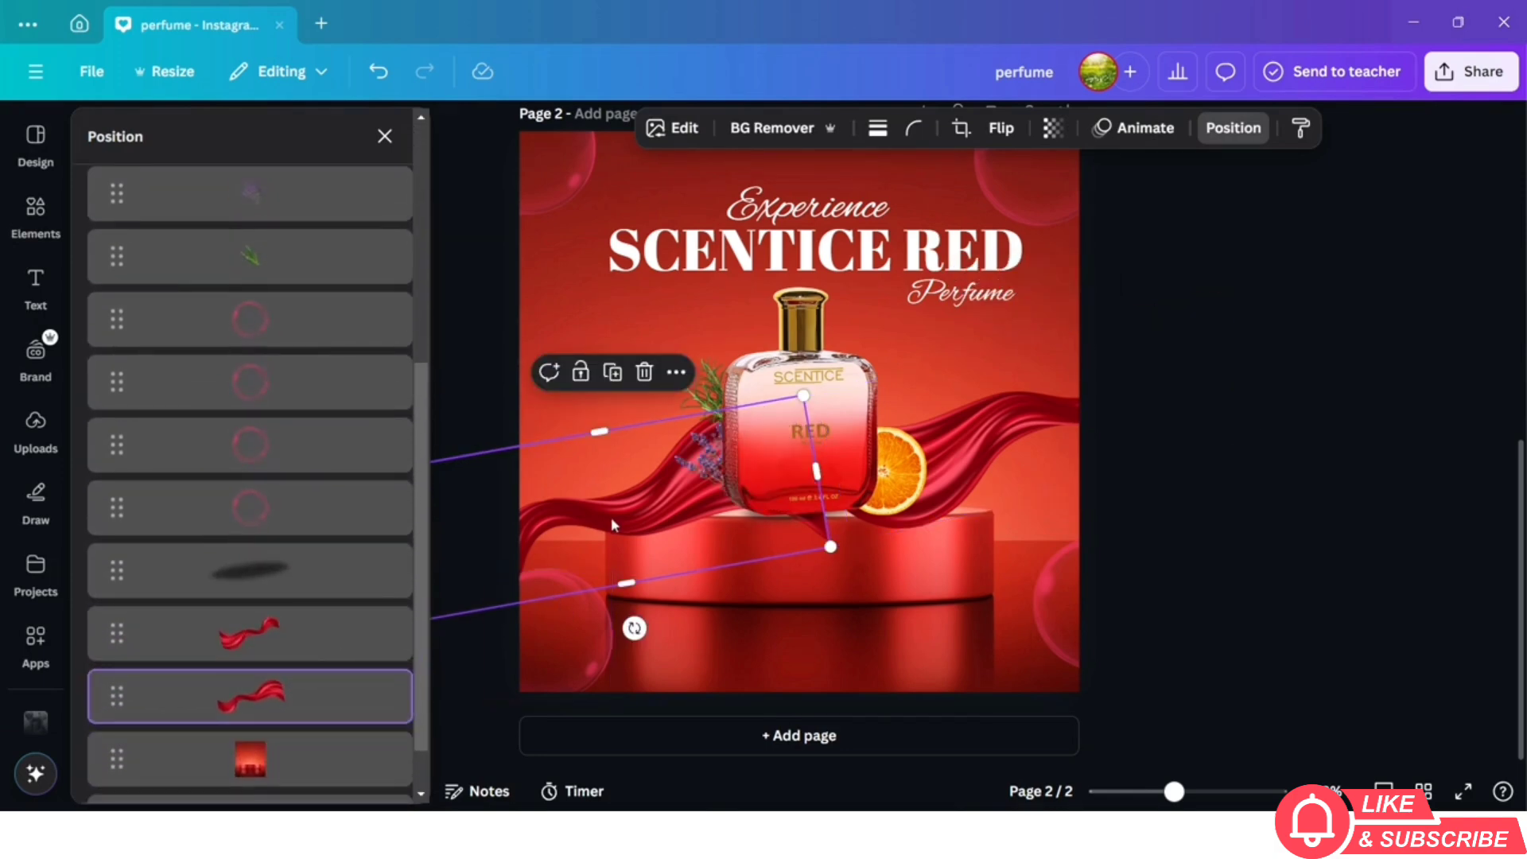
# Rotate the left silk slightly, crop its inner end behind the bottle and reposition it just above the podium
pyautogui.moveTo(635, 628)
pyautogui.mouseDown()
pyautogui.moveTo(618, 623)
pyautogui.moveTo(638, 628)
pyautogui.mouseUp()
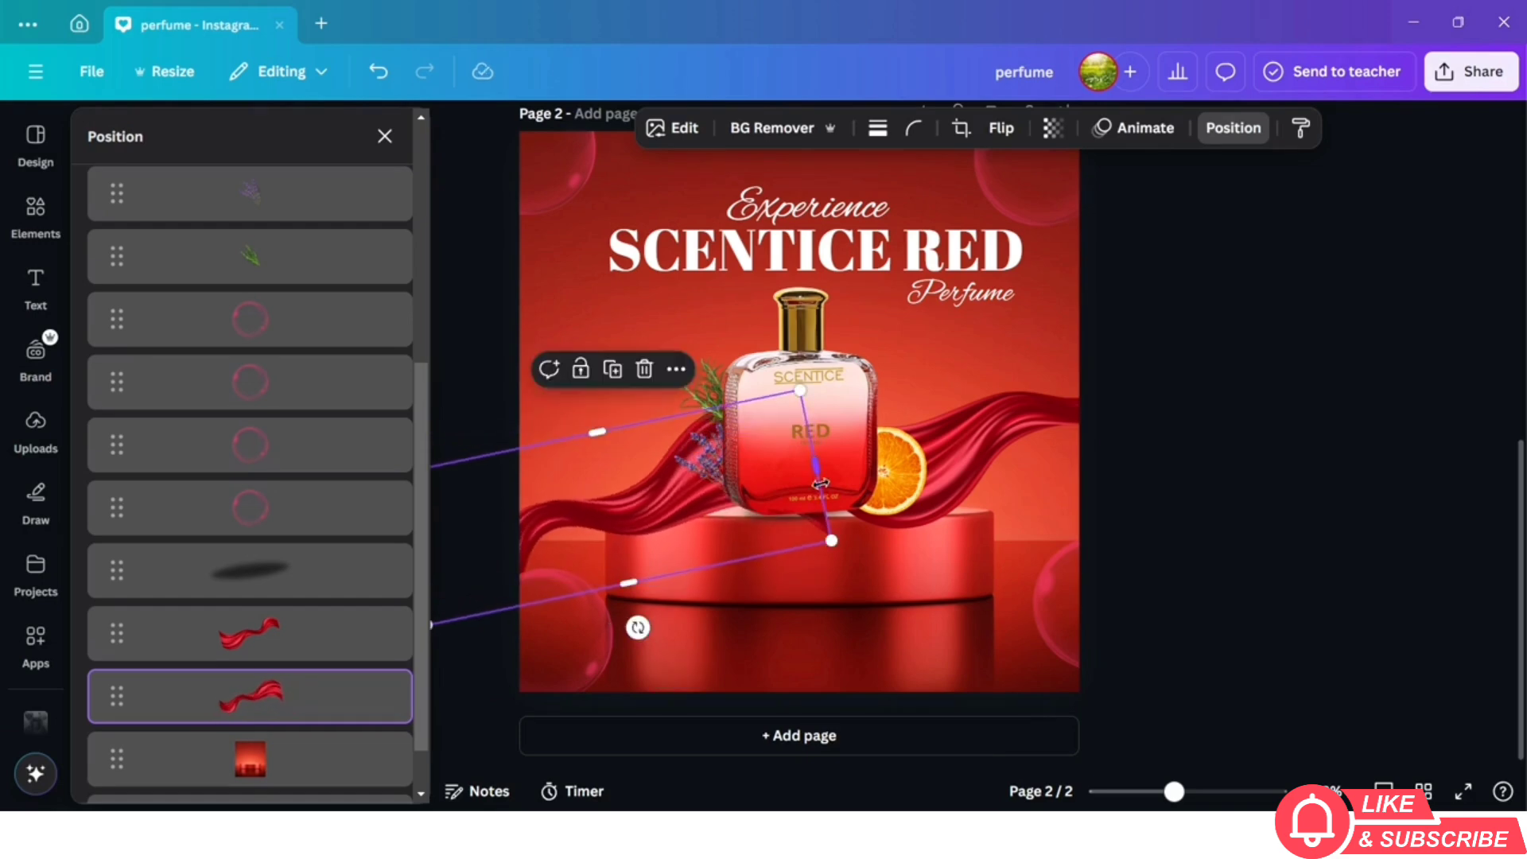
pyautogui.moveTo(820, 473); pyautogui.dragTo(768, 480)
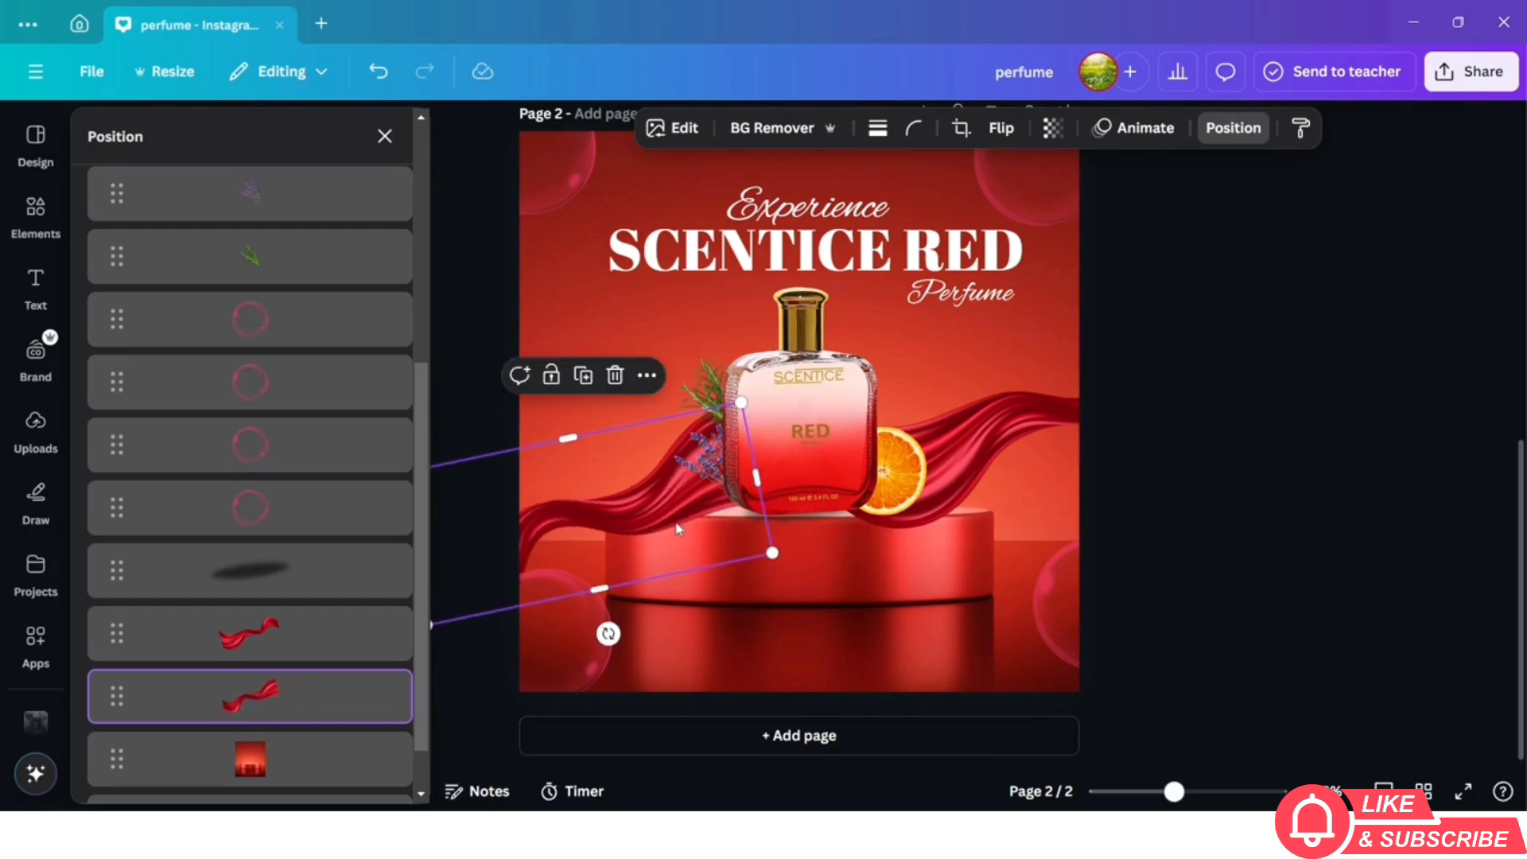
pyautogui.moveTo(700, 517); pyautogui.dragTo(712, 526)
# Rotate the right silk clockwise to a flatter angle and reposition it behind the orange slice
pyautogui.moveTo(995, 499); pyautogui.dragTo(1001, 492)
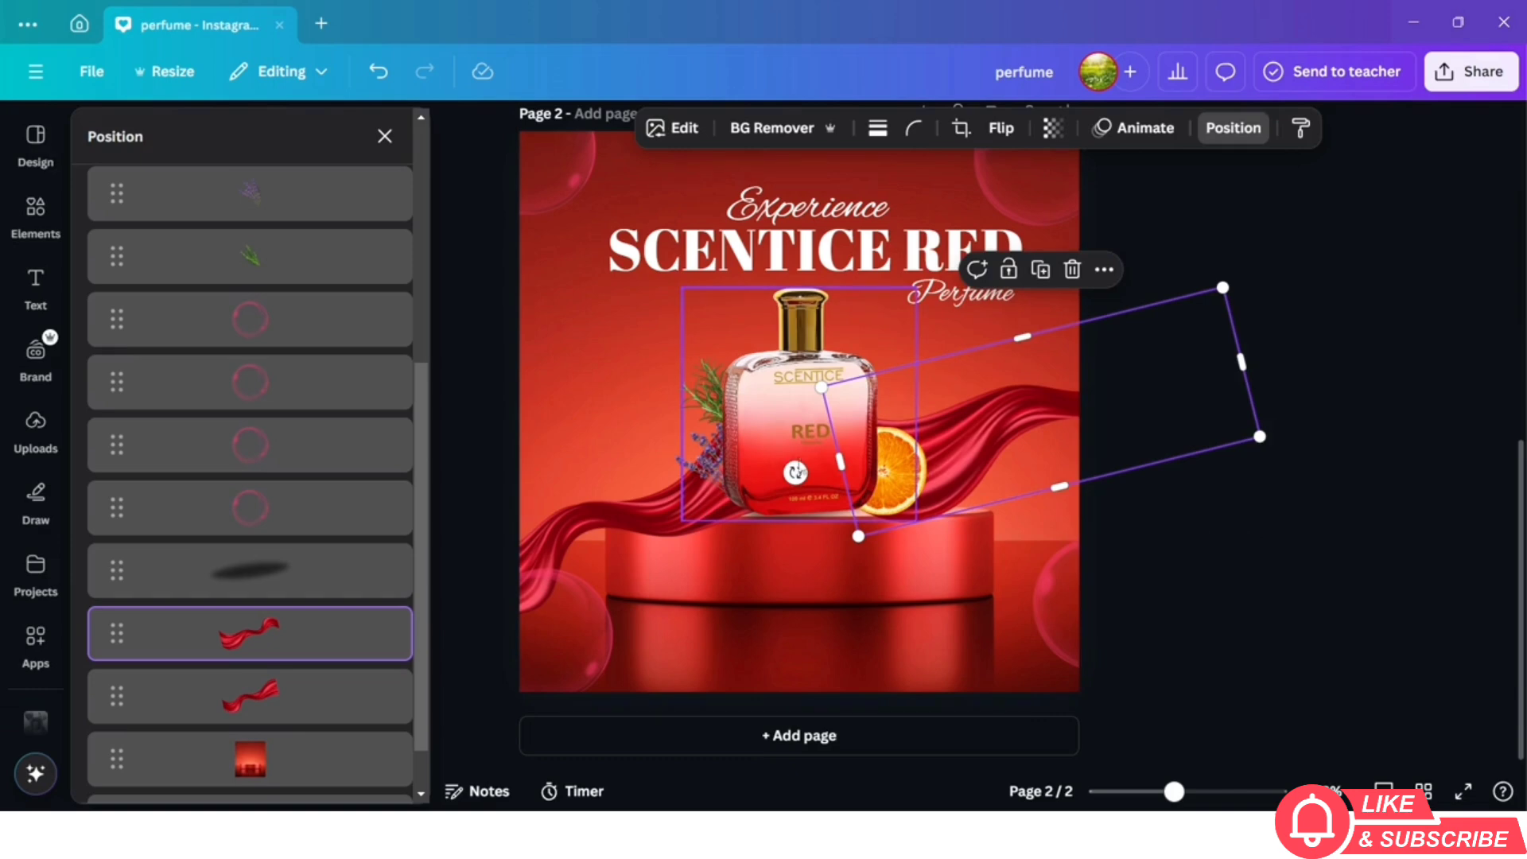
pyautogui.moveTo(795, 471); pyautogui.dragTo(769, 451)
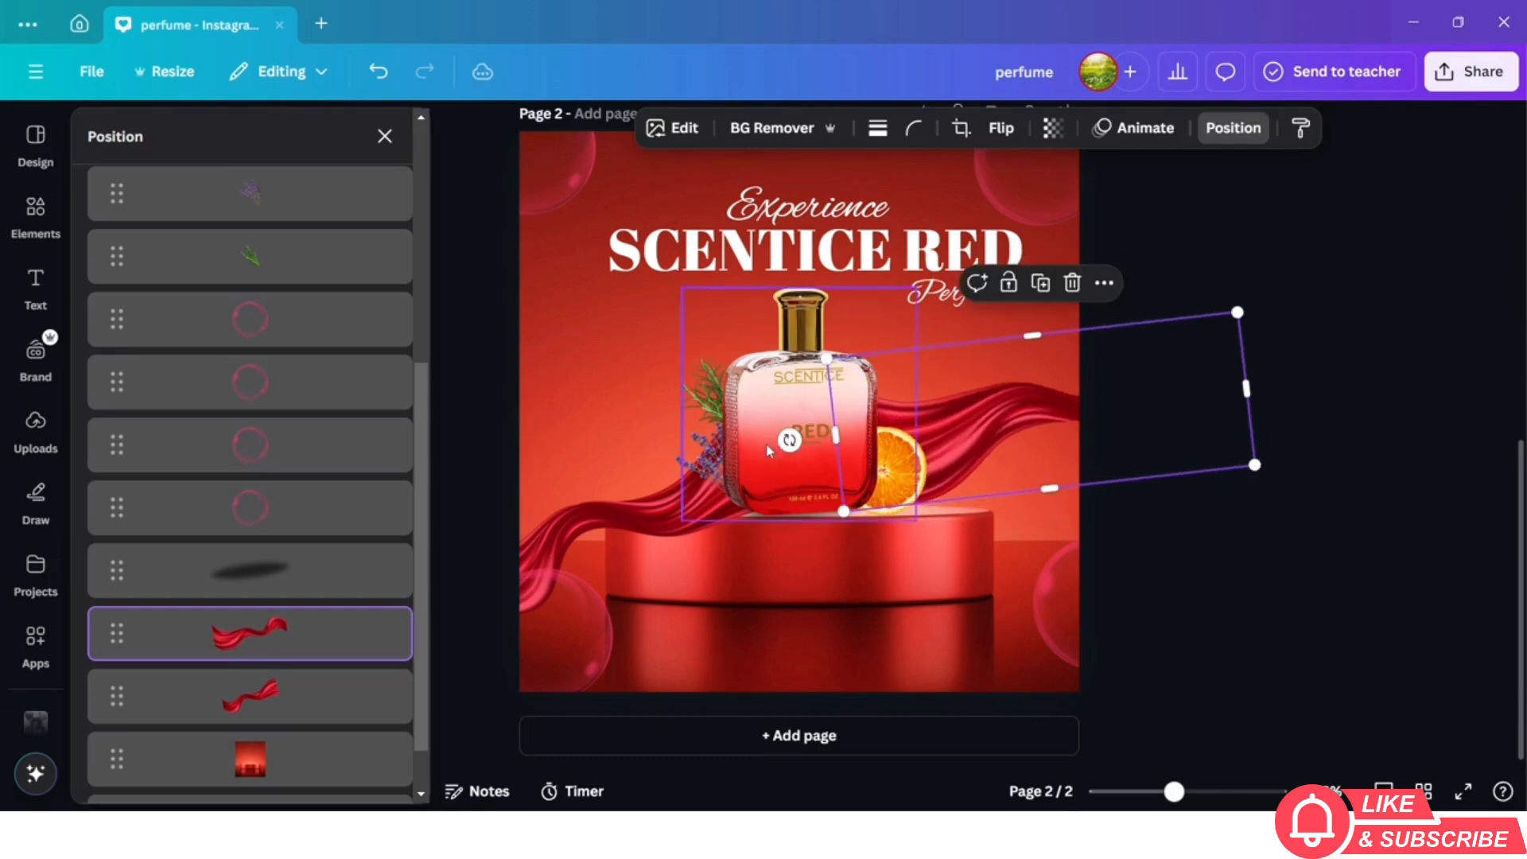
pyautogui.moveTo(952, 461); pyautogui.dragTo(965, 472)
pyautogui.click(1148, 415)
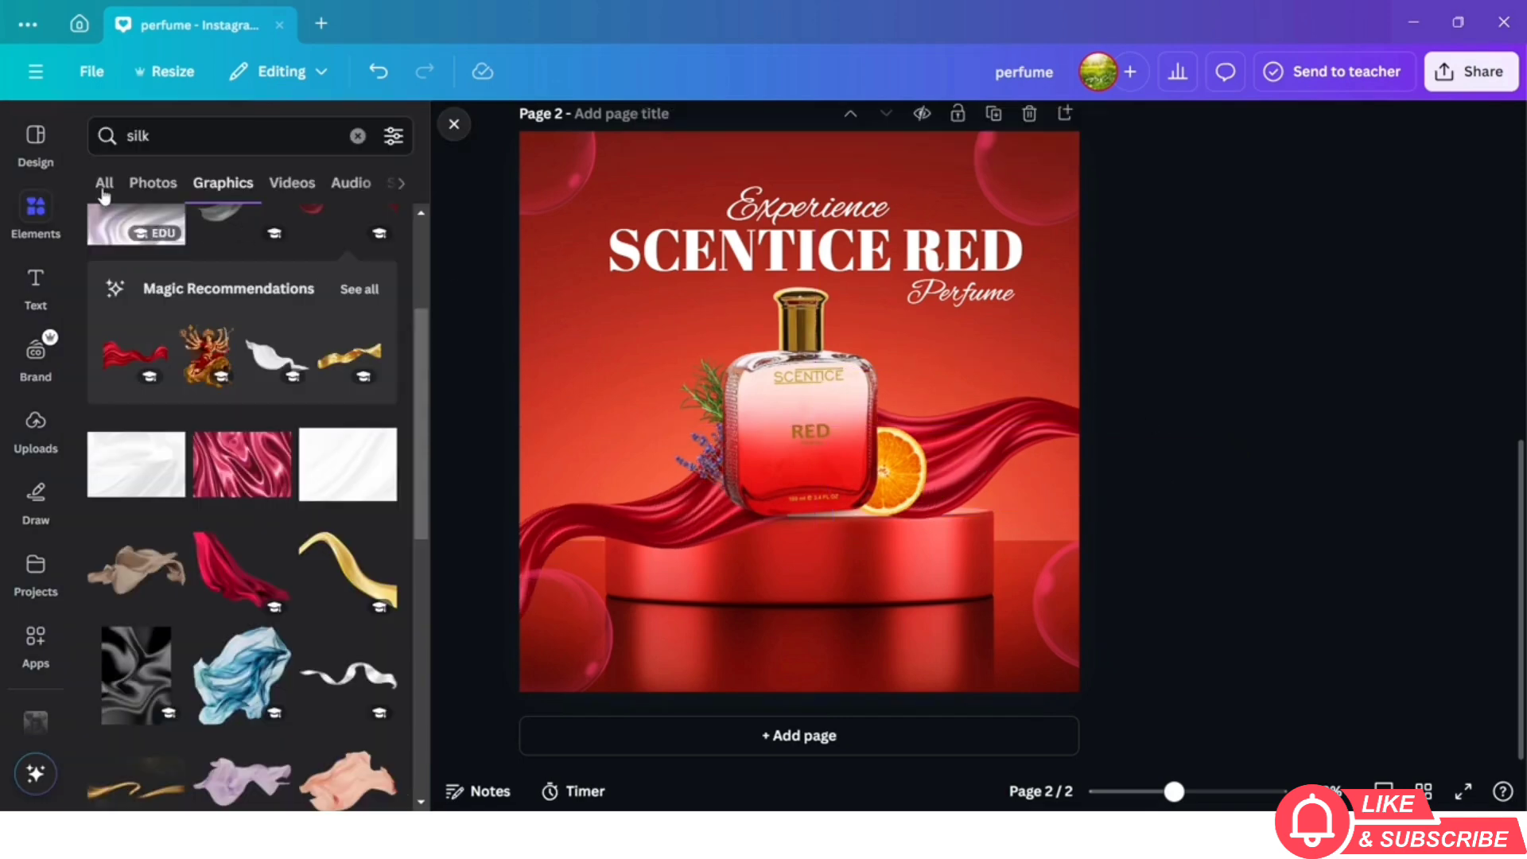
# Search the graphics for "arrow" and add the thin white arrow that curves downward and points right
pyautogui.click(357, 136)
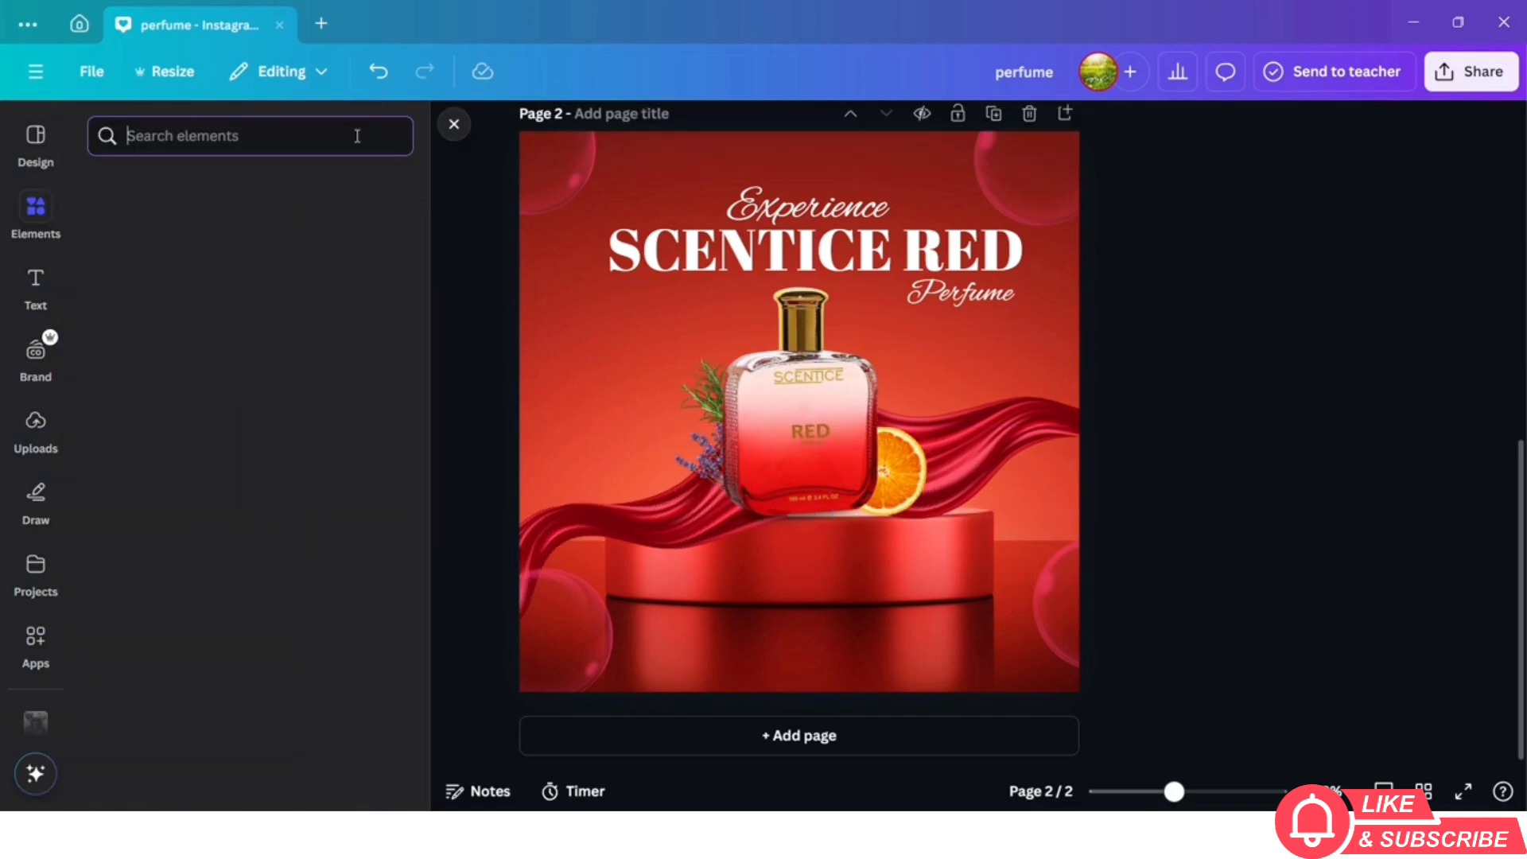
pyautogui.write('arrow')
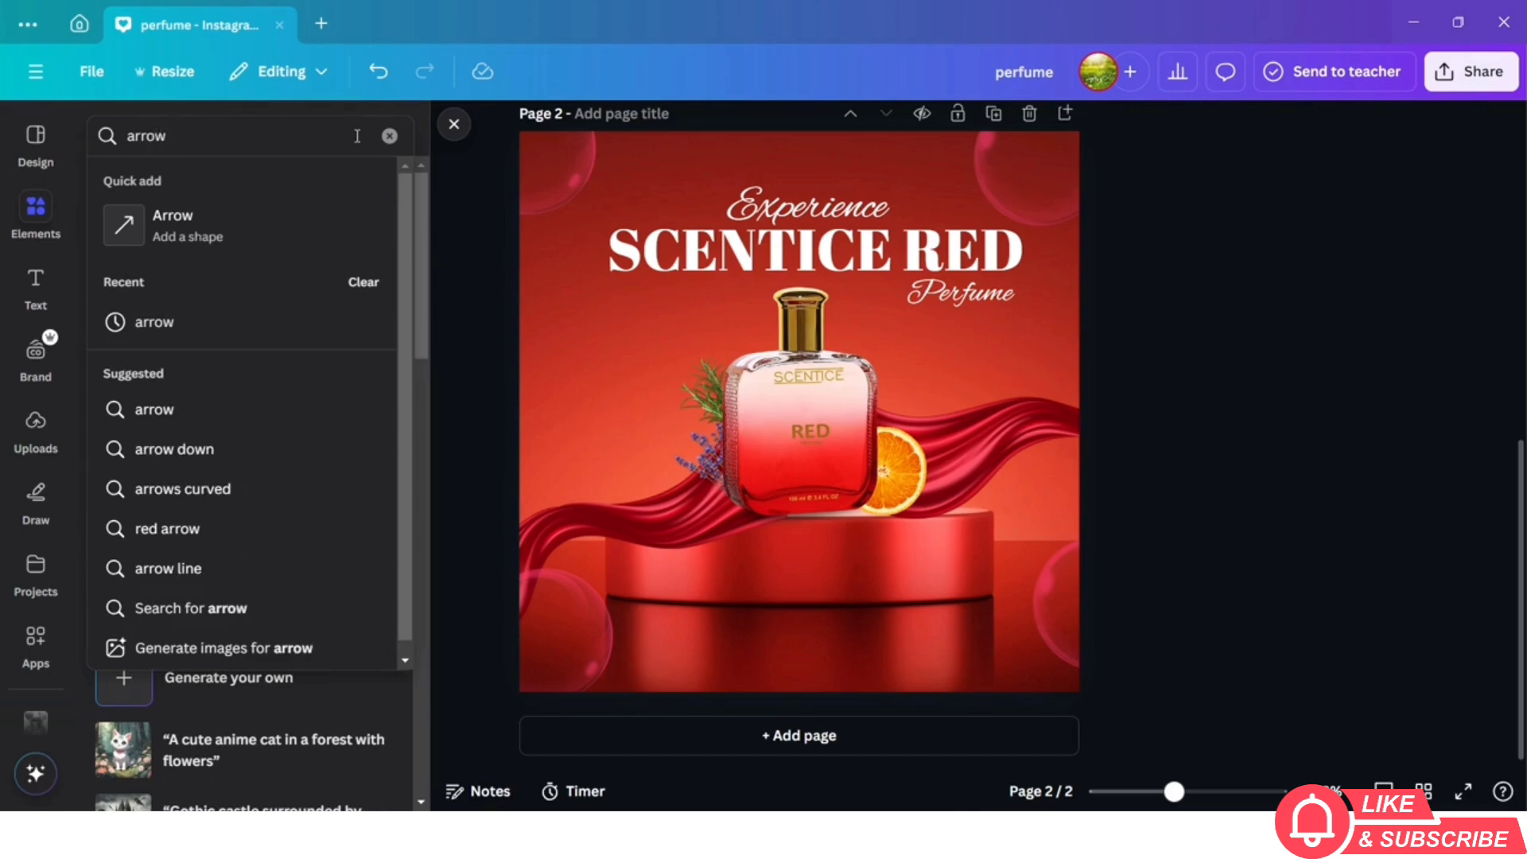
pyautogui.press('Return')
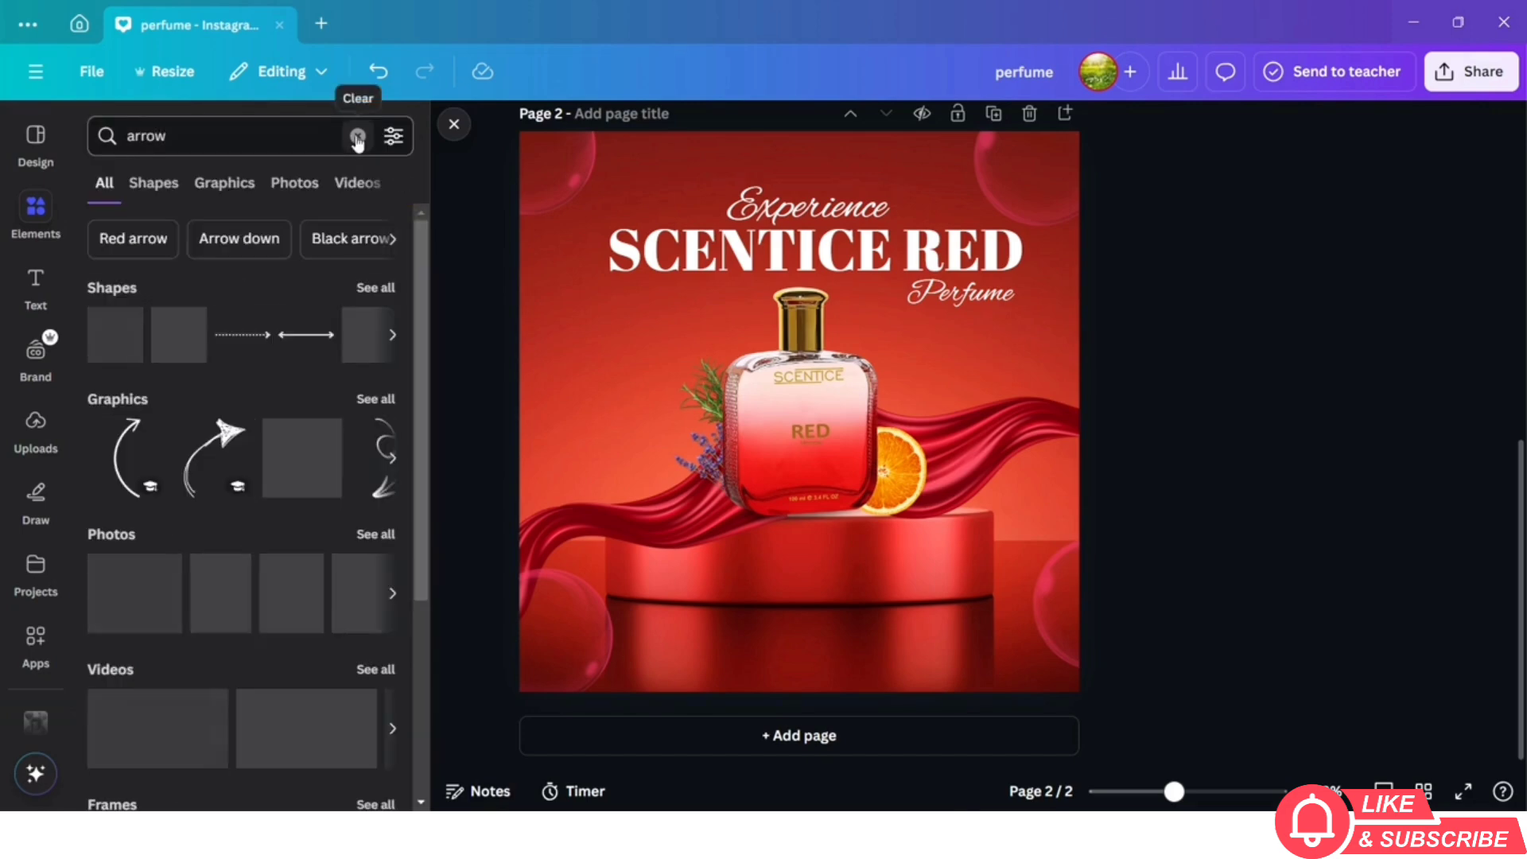
pyautogui.click(379, 400)
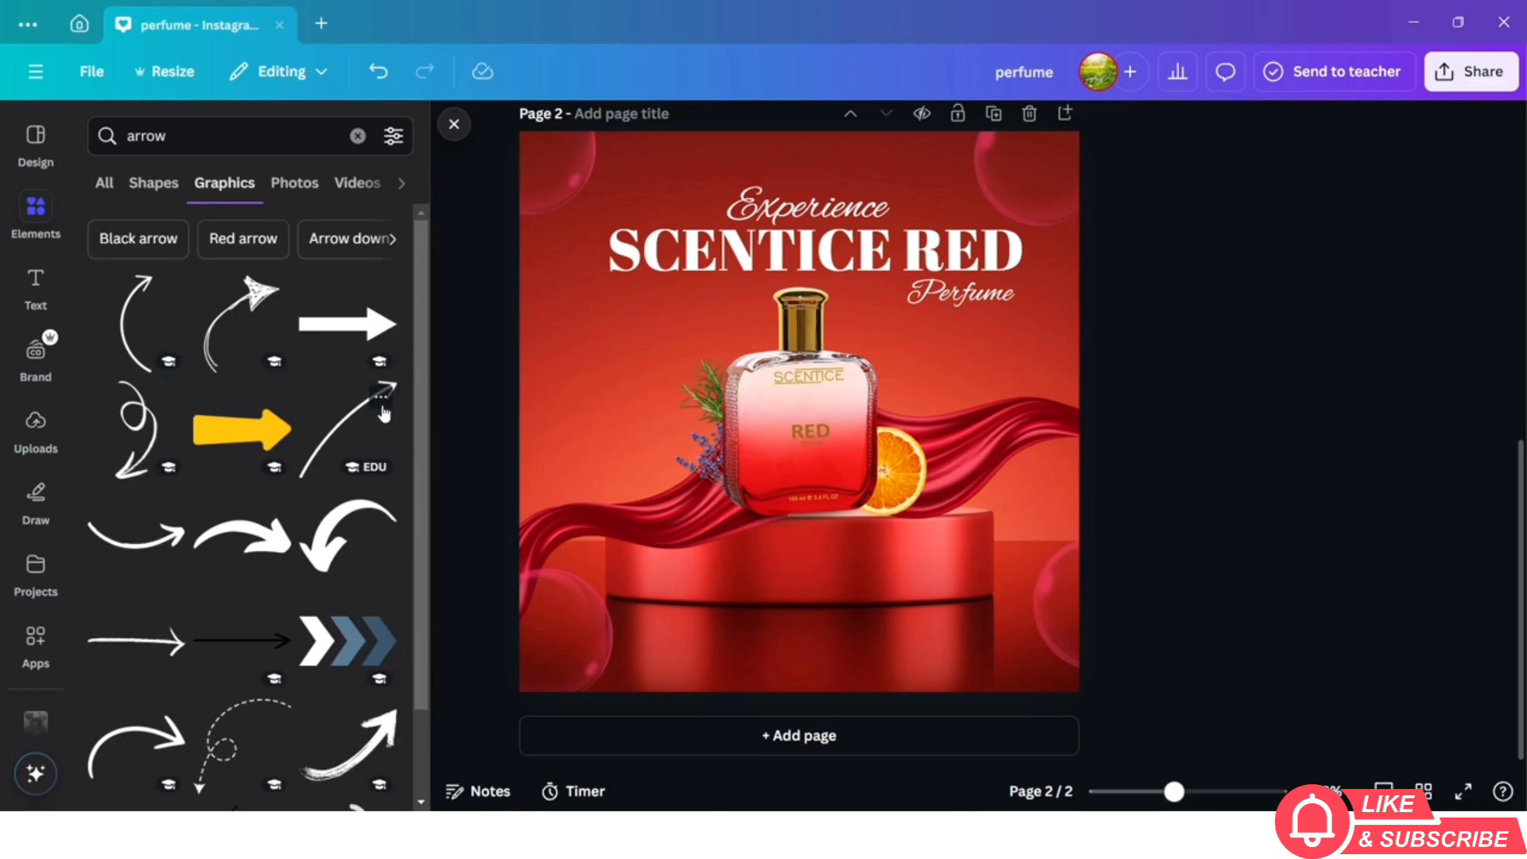
pyautogui.click(147, 551)
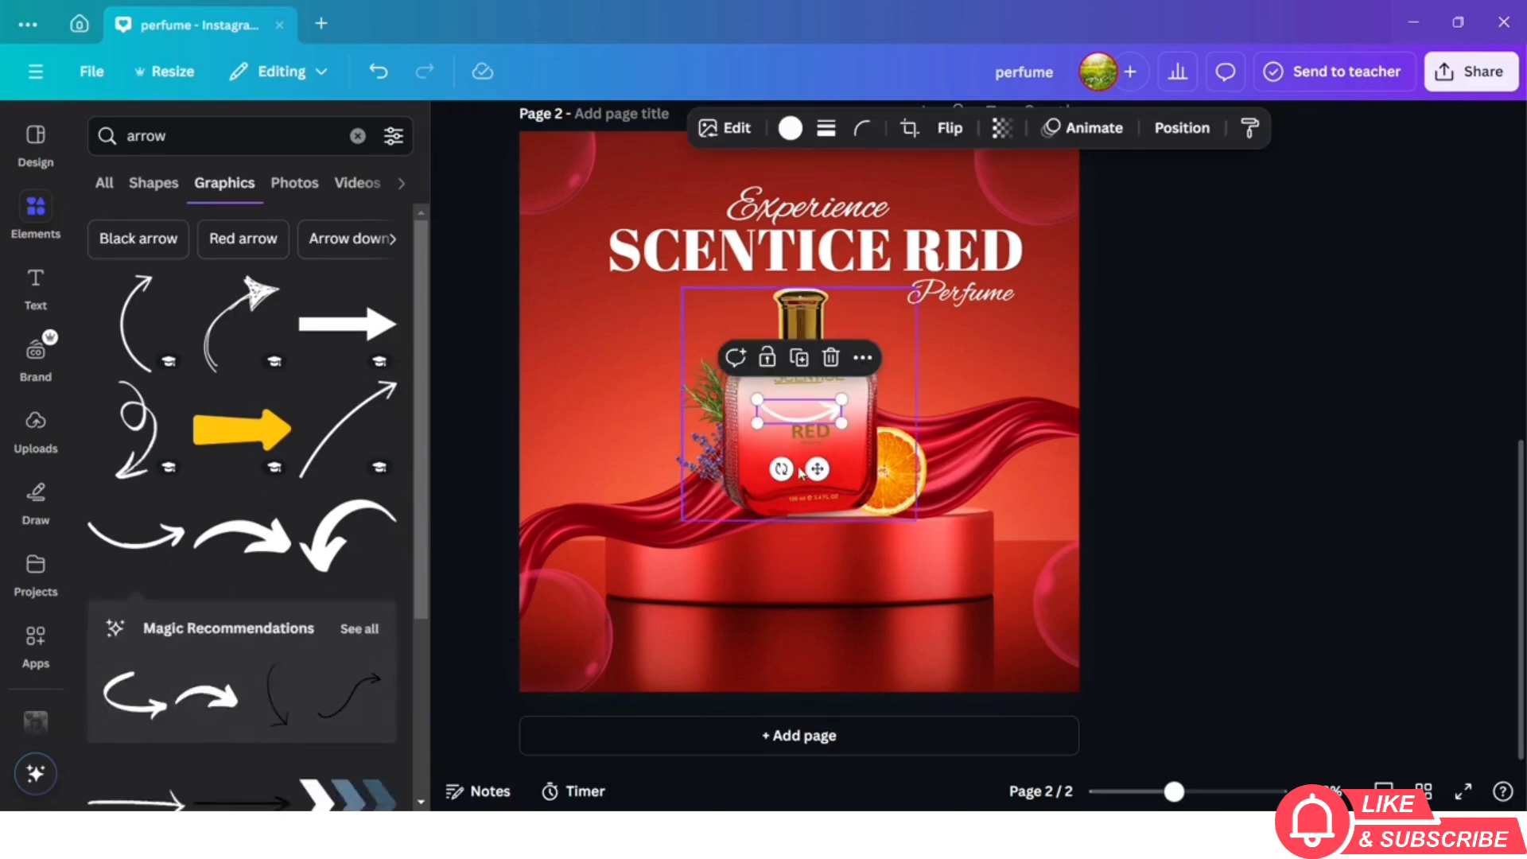
# Place the arrow at the bottle's lower left, flip it vertically and rotate it to point up and away from the bottle
pyautogui.moveTo(814, 466); pyautogui.dragTo(710, 456)
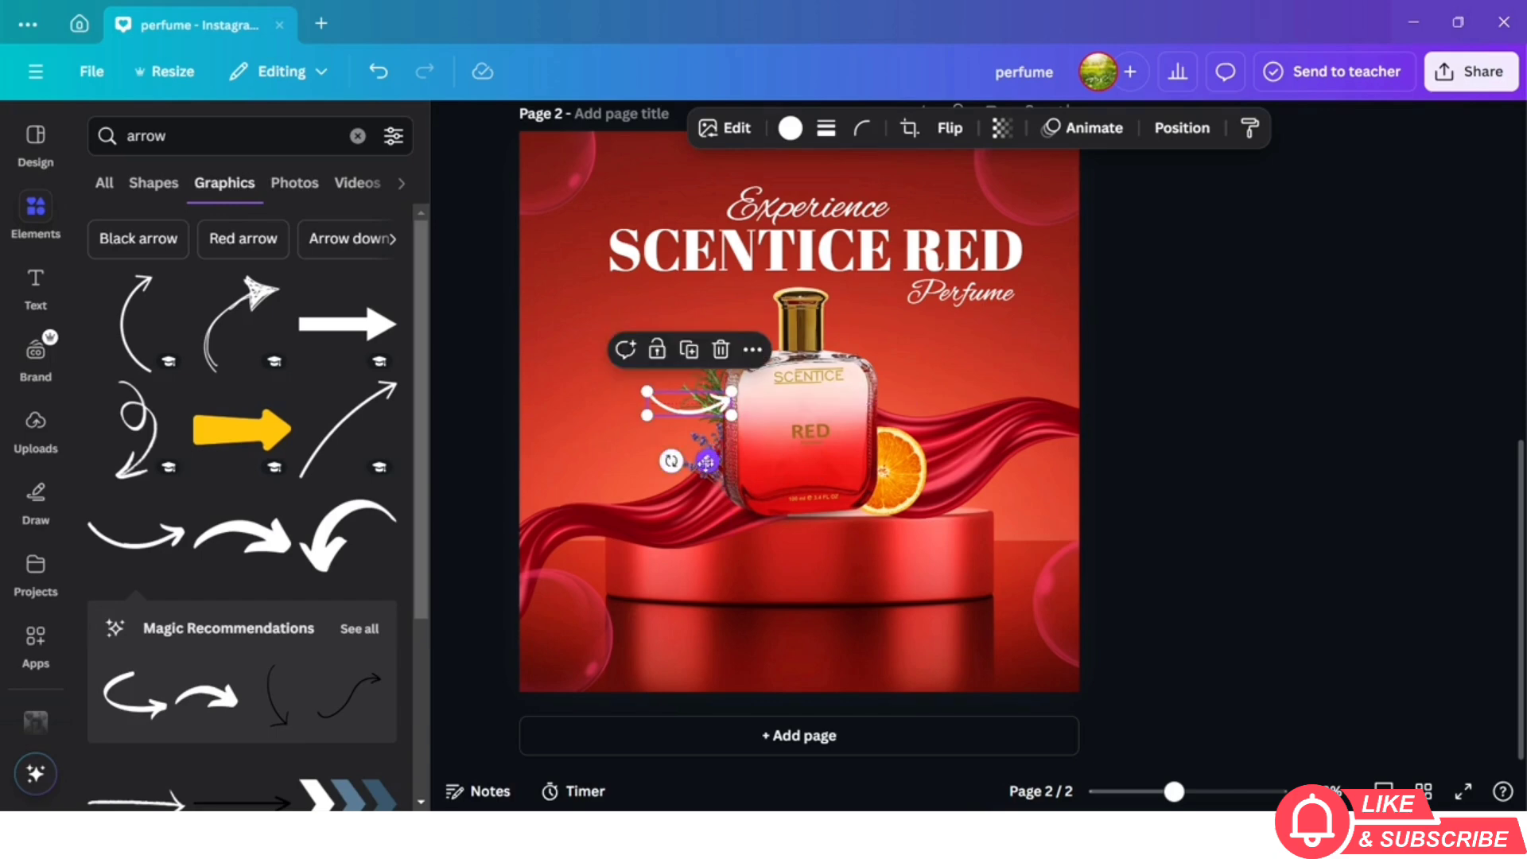
pyautogui.moveTo(707, 461); pyautogui.dragTo(700, 547)
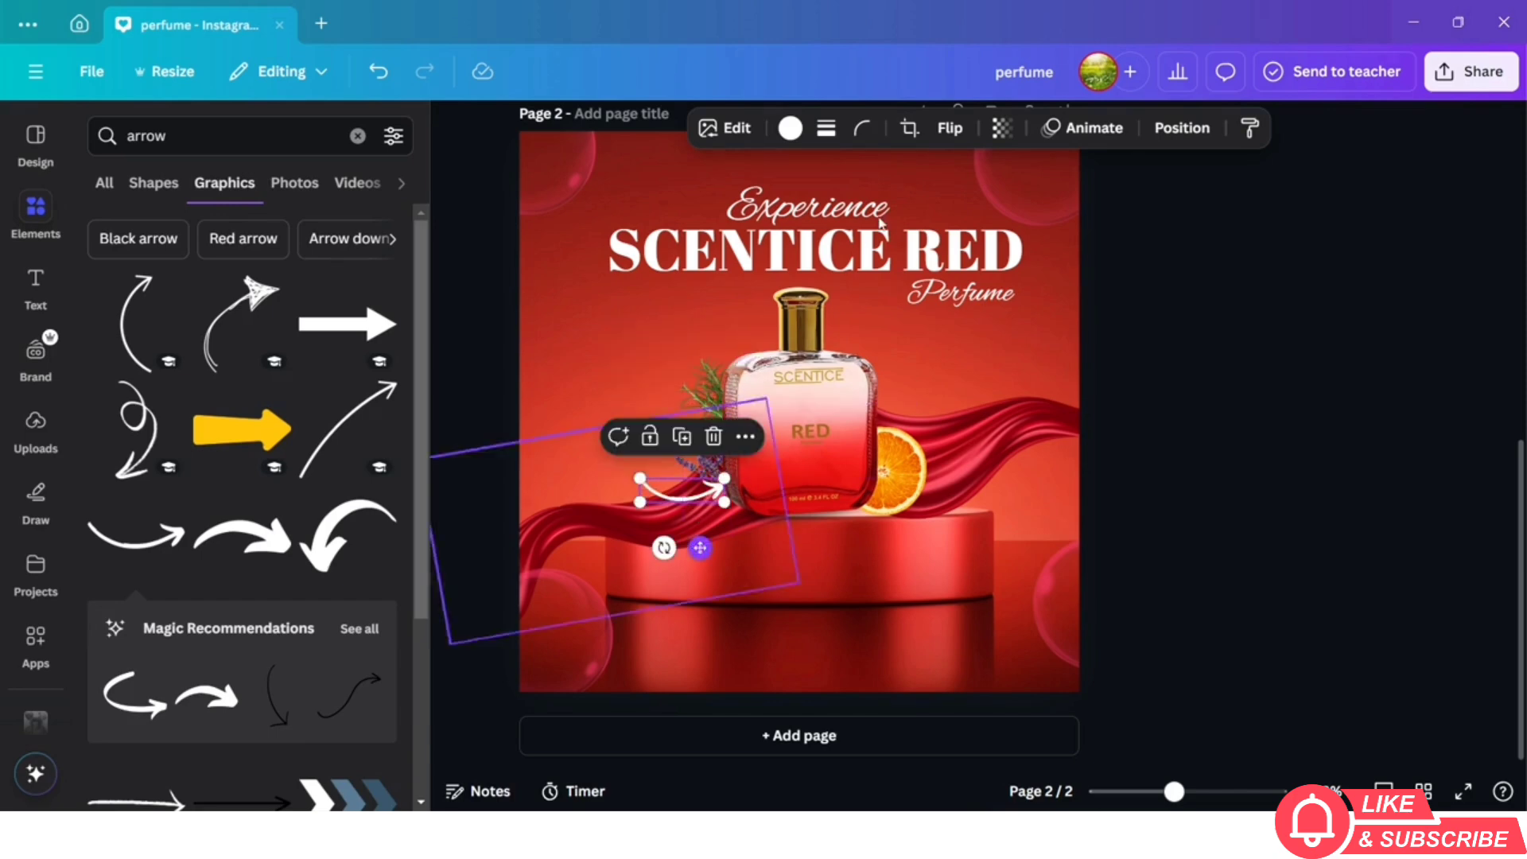
pyautogui.click(950, 130)
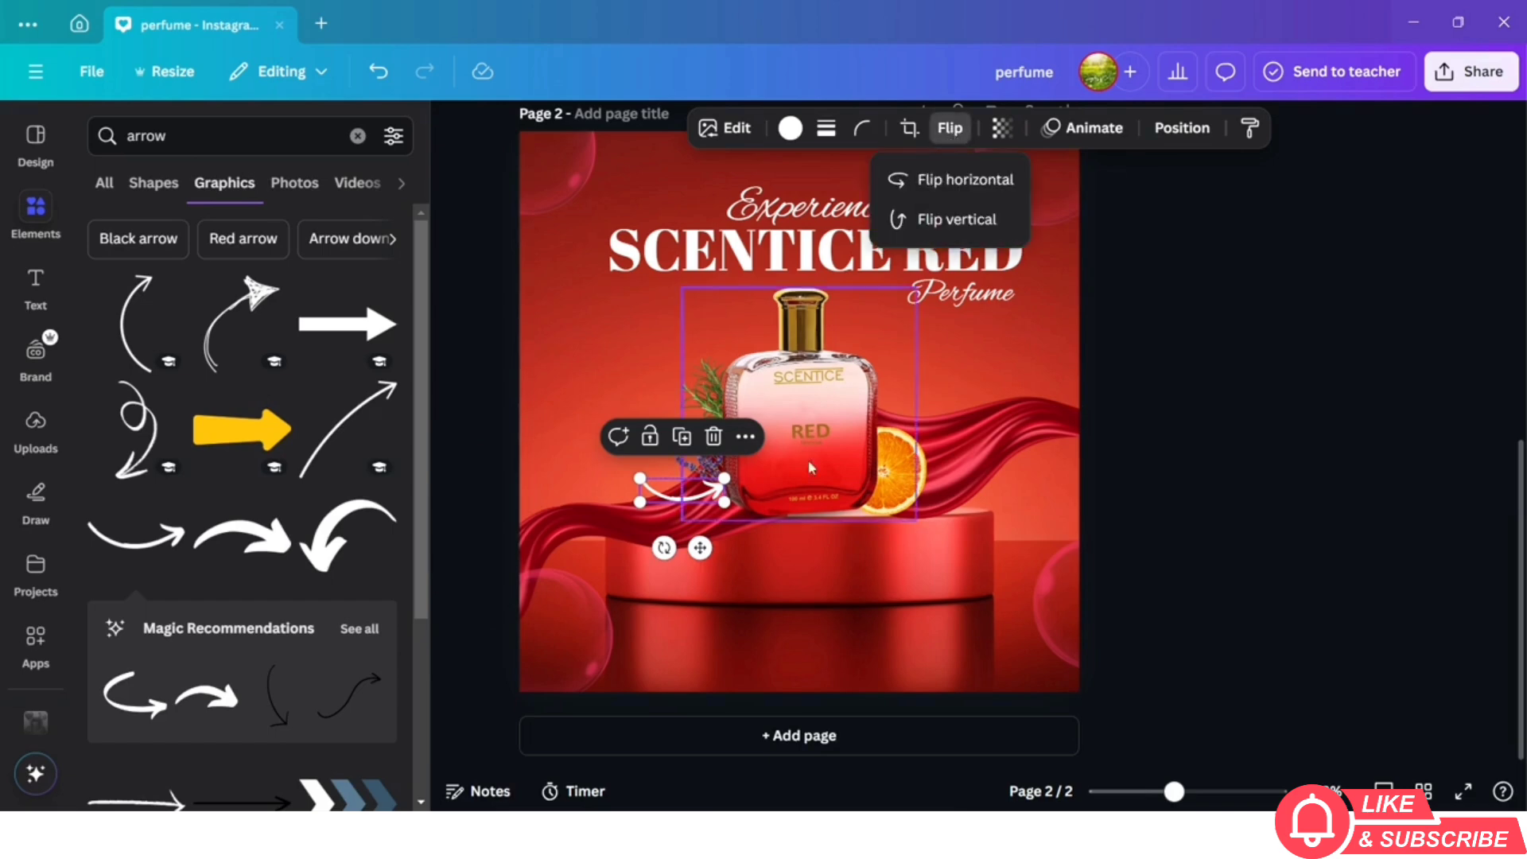
pyautogui.click(957, 222)
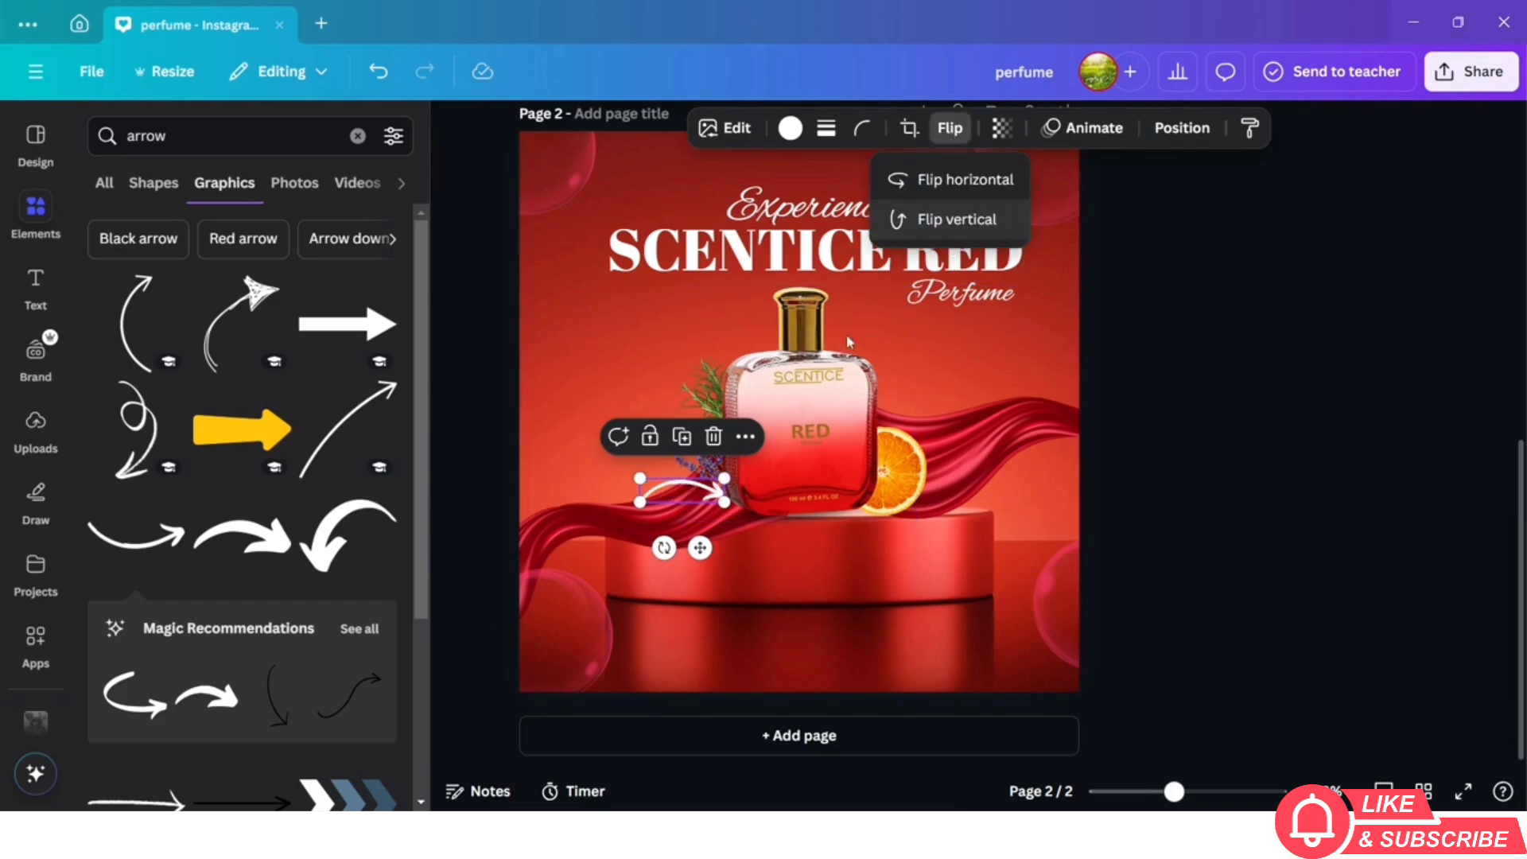
pyautogui.click(664, 547)
pyautogui.moveTo(636, 513); pyautogui.dragTo(720, 439)
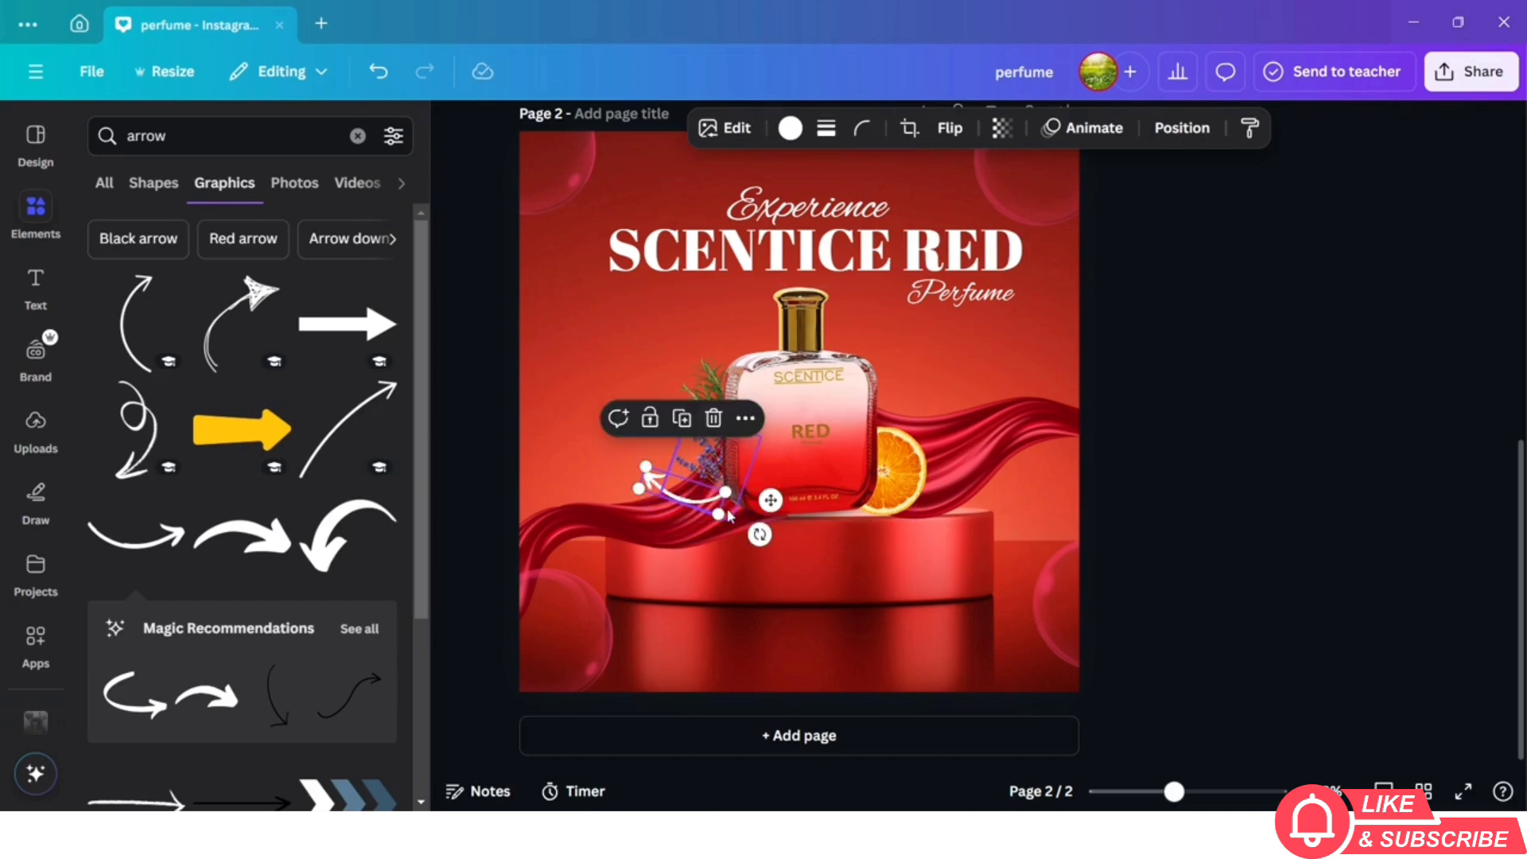
# Duplicate the arrow, place the copy at the bottle's upper right and rotate it about half a turn to point outward
pyautogui.click(682, 419)
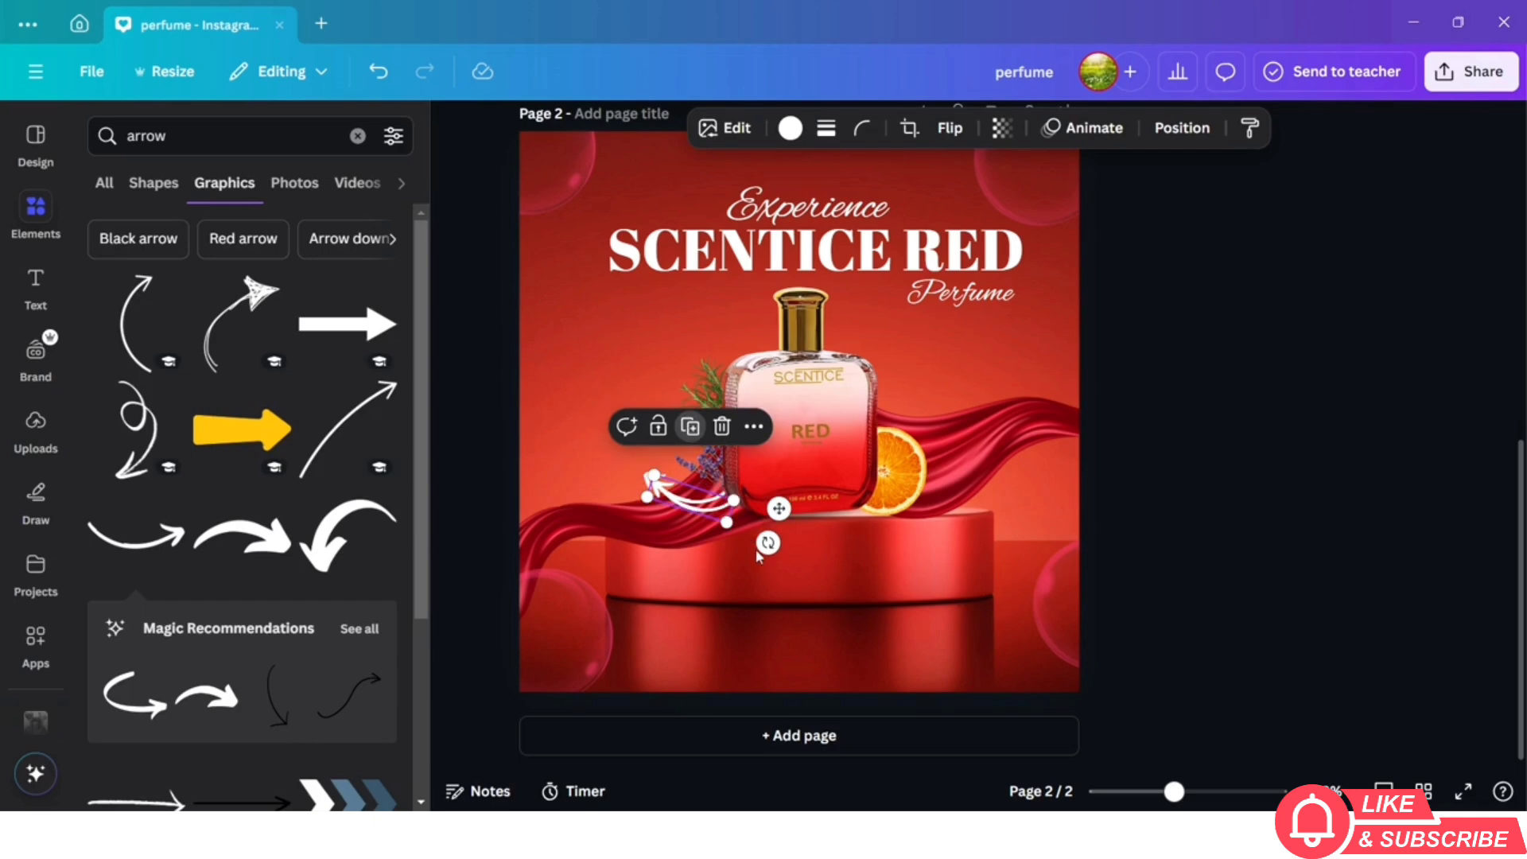
pyautogui.moveTo(754, 545); pyautogui.dragTo(990, 361)
pyautogui.moveTo(926, 421); pyautogui.dragTo(803, 334)
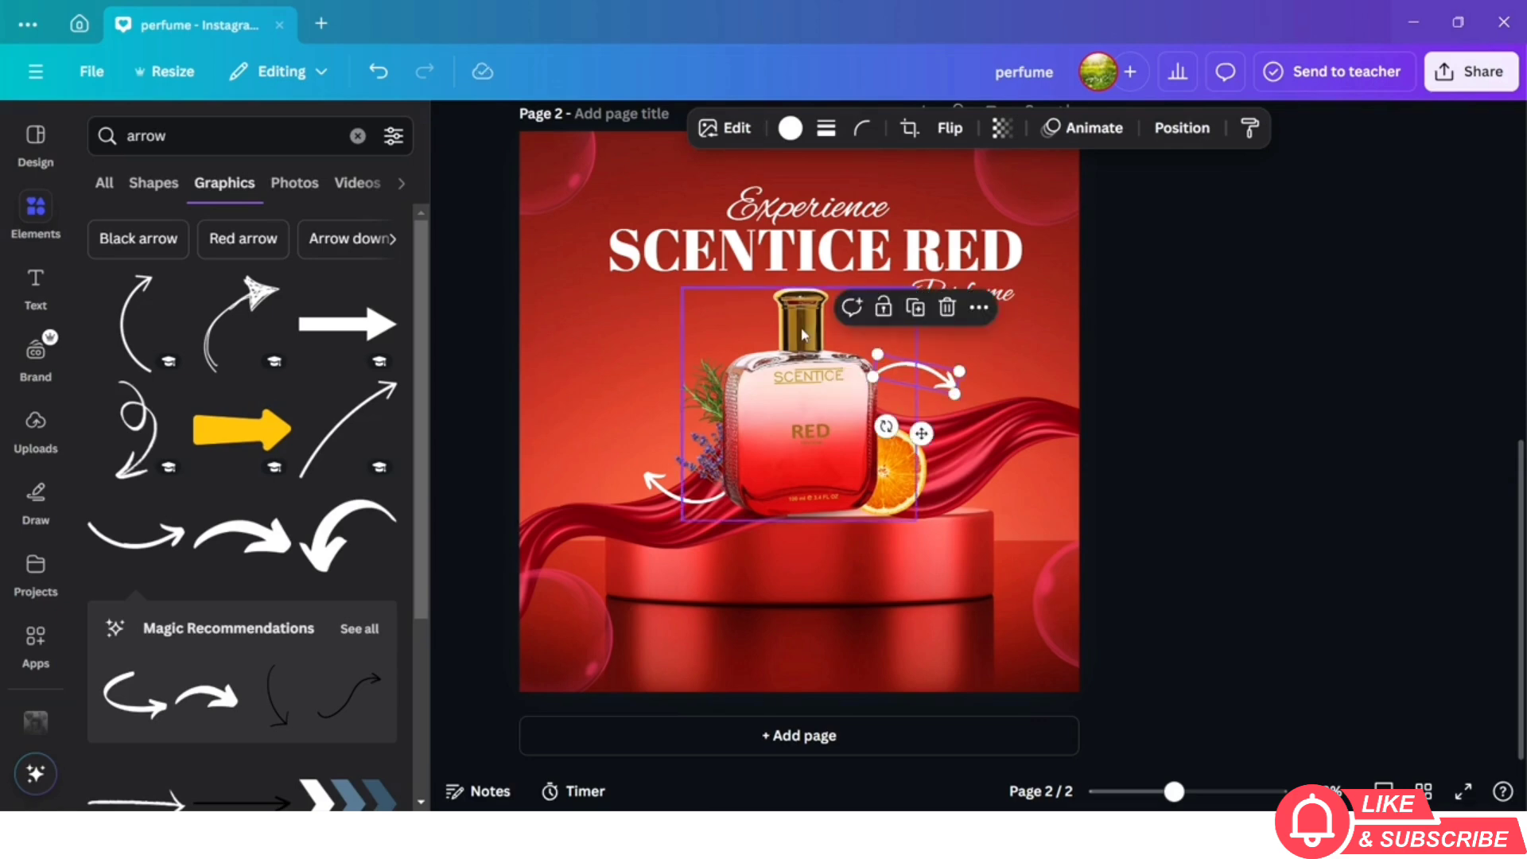
# Add a subheading text reading "Fresh Scent"
pyautogui.click(53, 312)
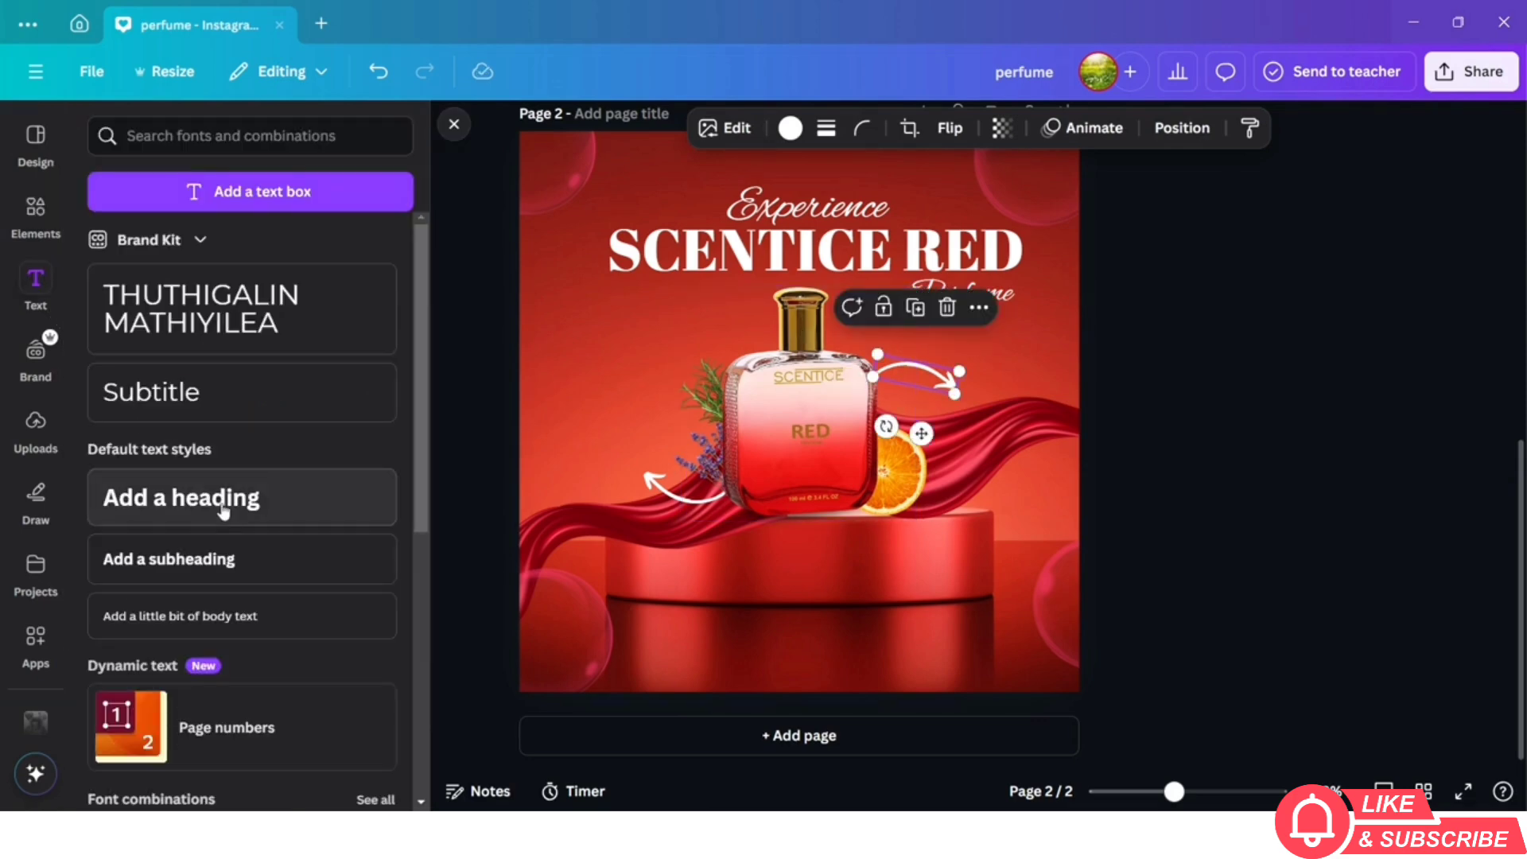
pyautogui.click(230, 561)
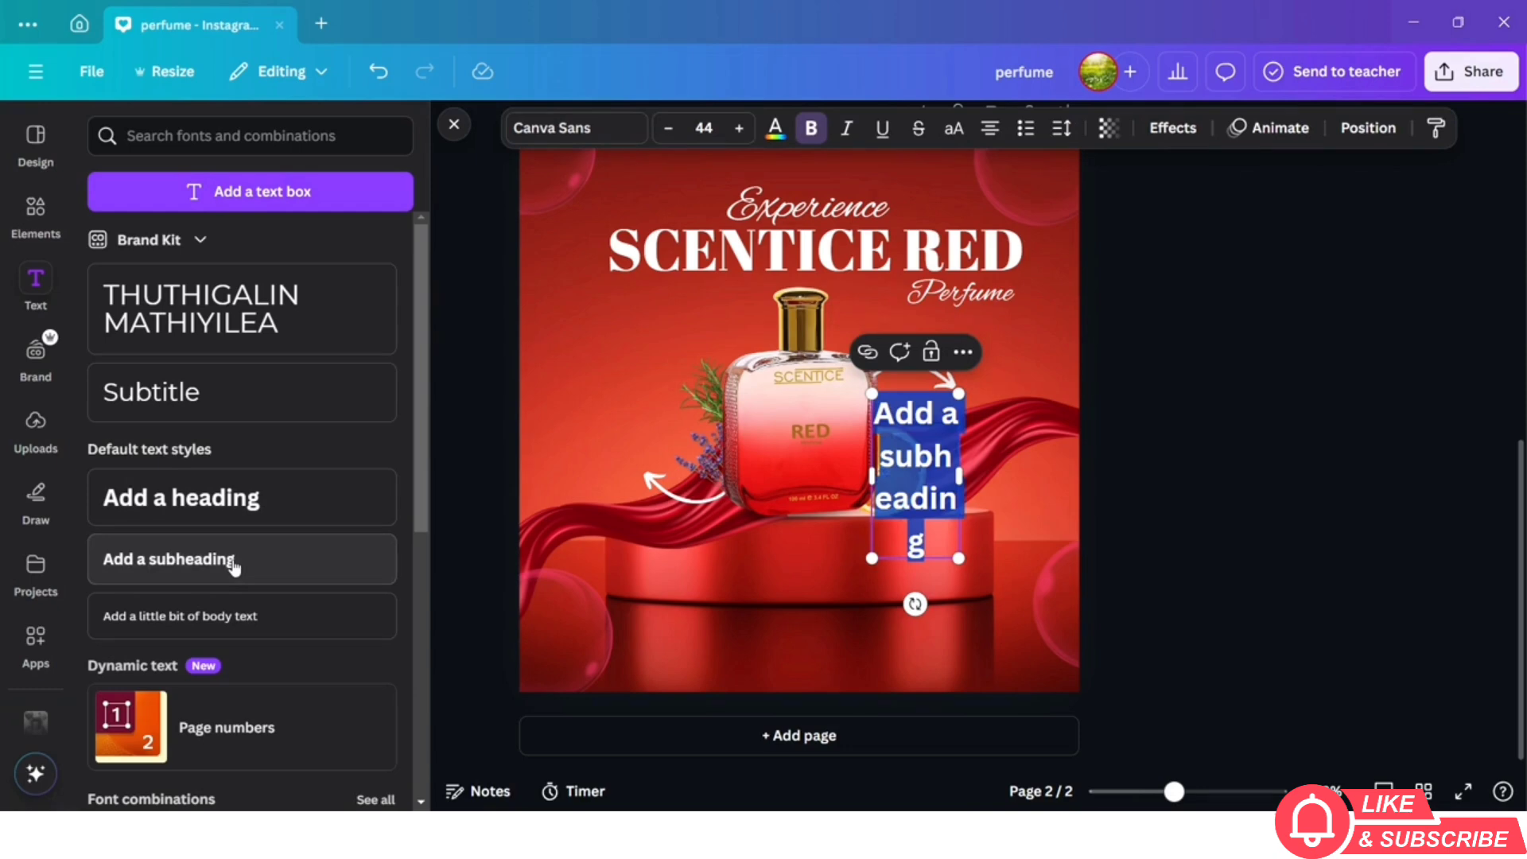
pyautogui.write('Fre')
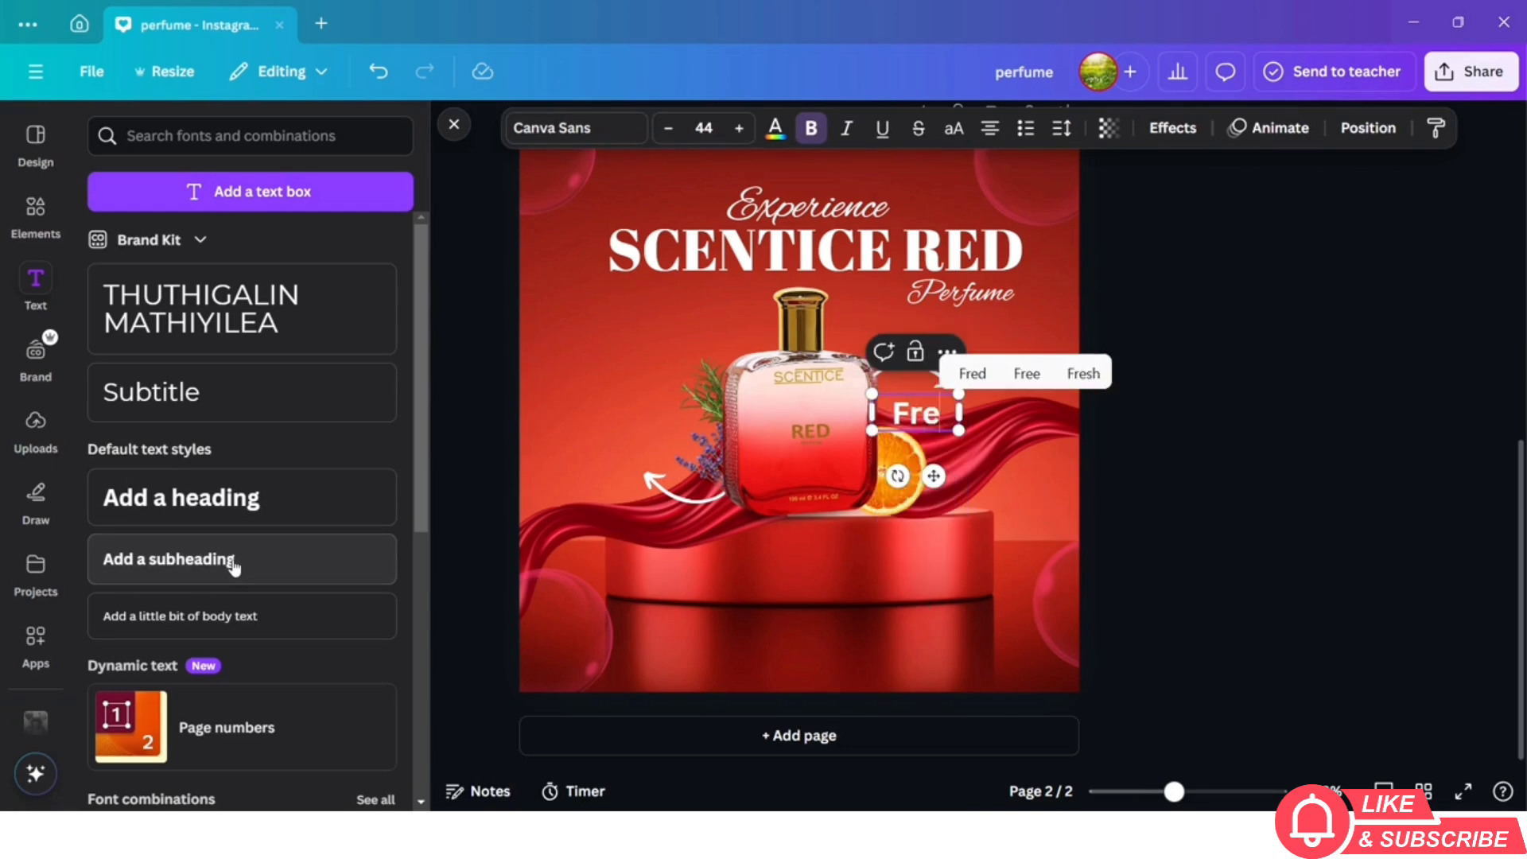
pyautogui.write('sh')
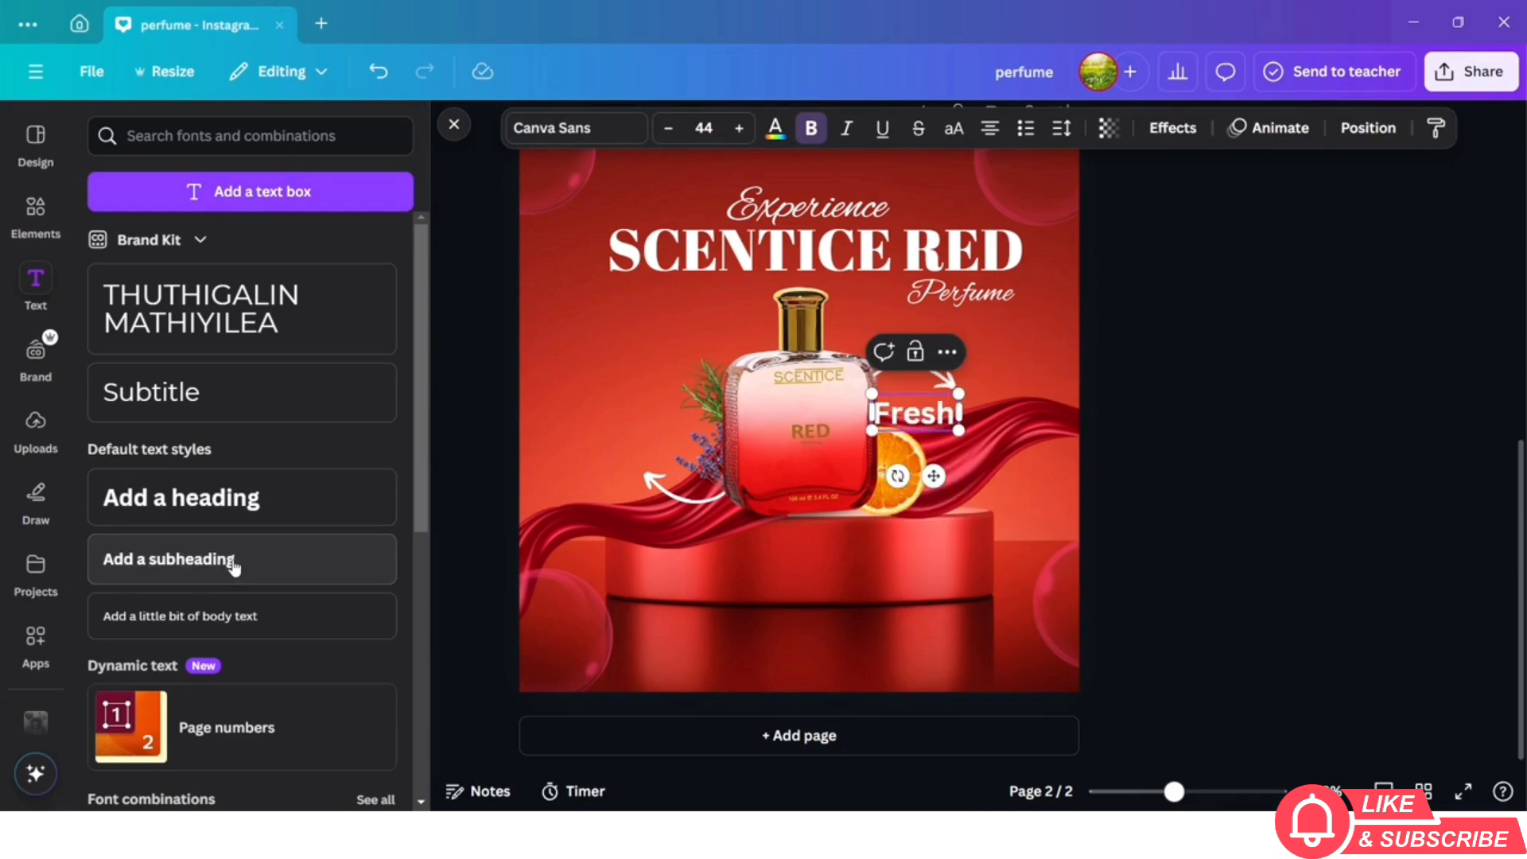
pyautogui.write(' Scent')
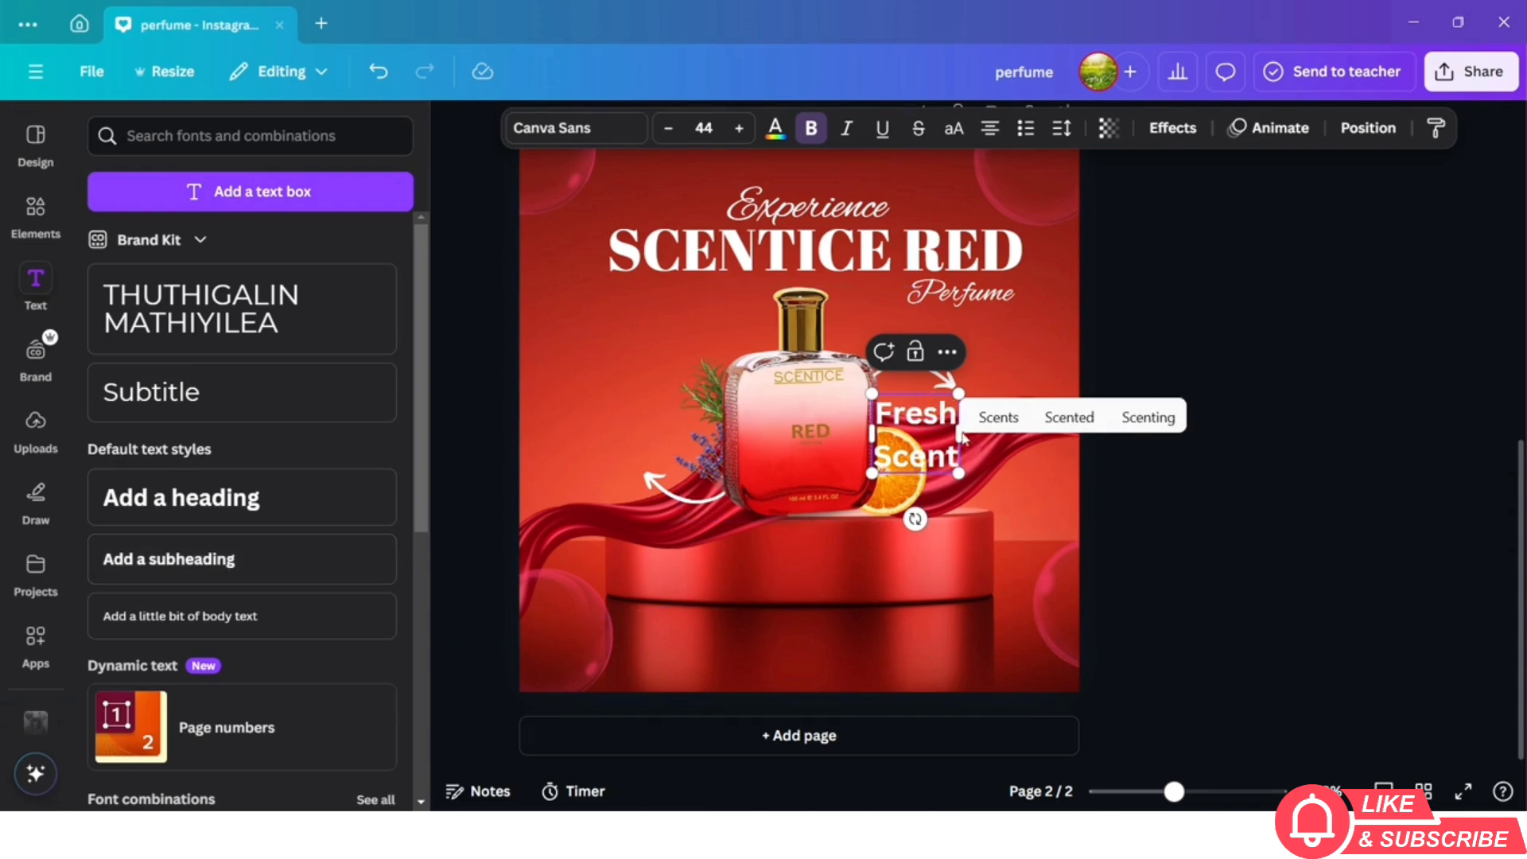
pyautogui.click(1149, 546)
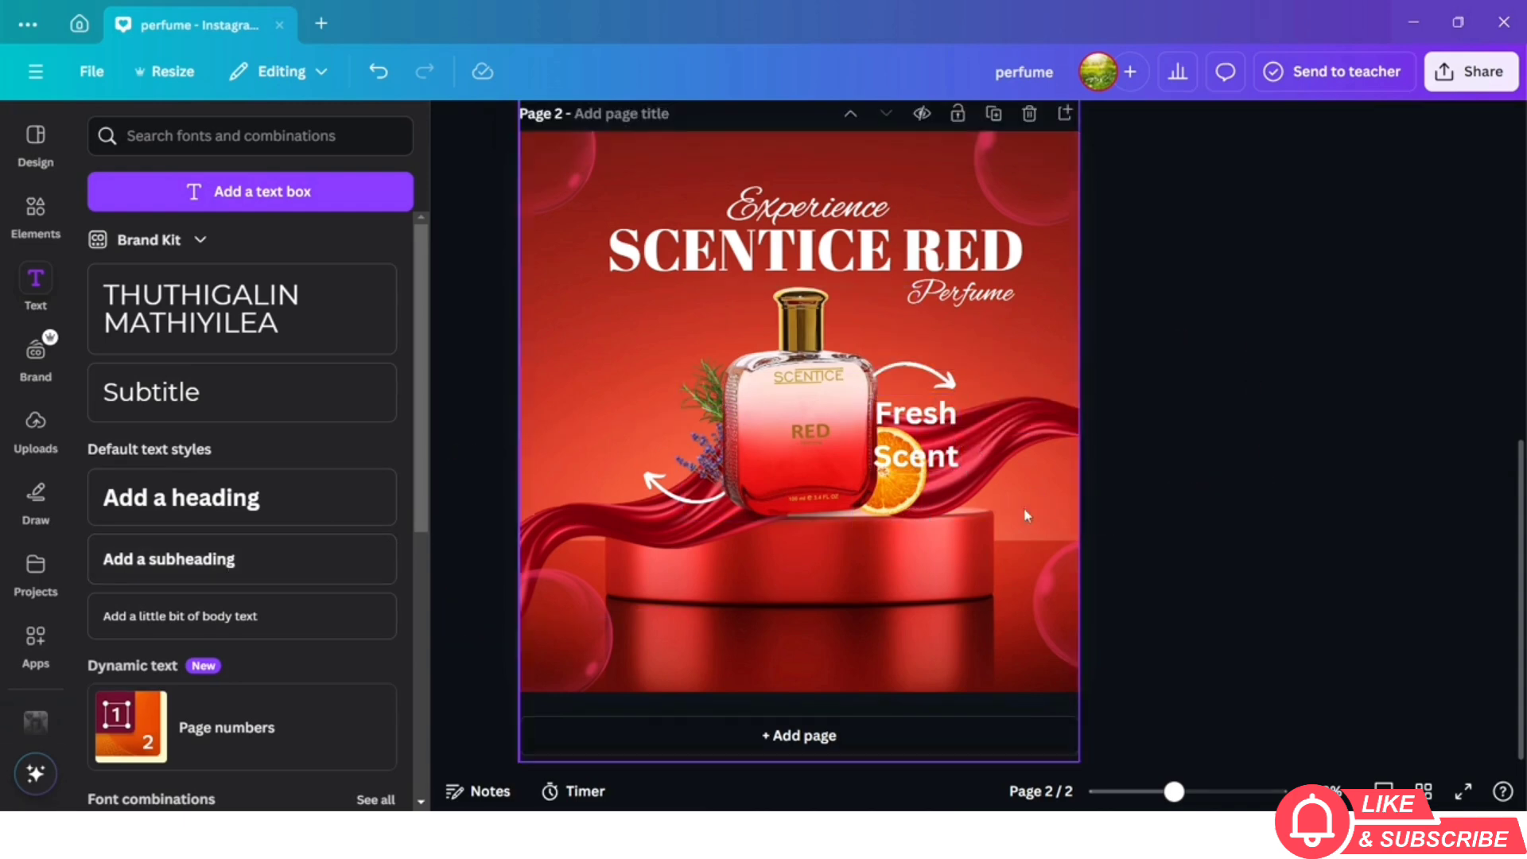
# Widen the "Fresh Scent" text to one line, shrink it to size 32.5 and place it above the left arrow
pyautogui.click(959, 447)
pyautogui.moveTo(960, 436); pyautogui.dragTo(1066, 432)
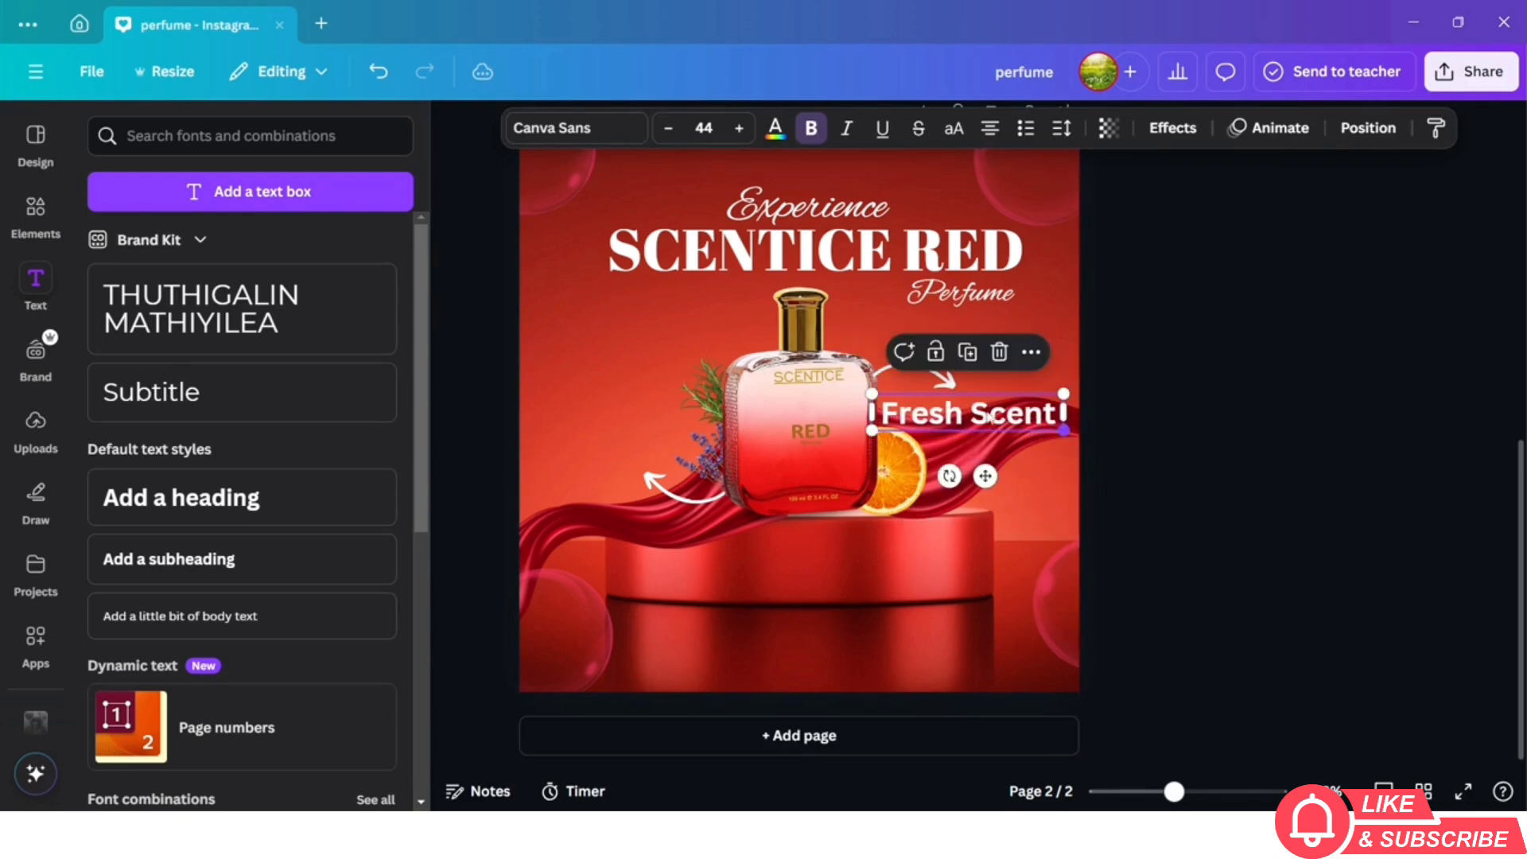
pyautogui.moveTo(872, 393); pyautogui.dragTo(921, 403)
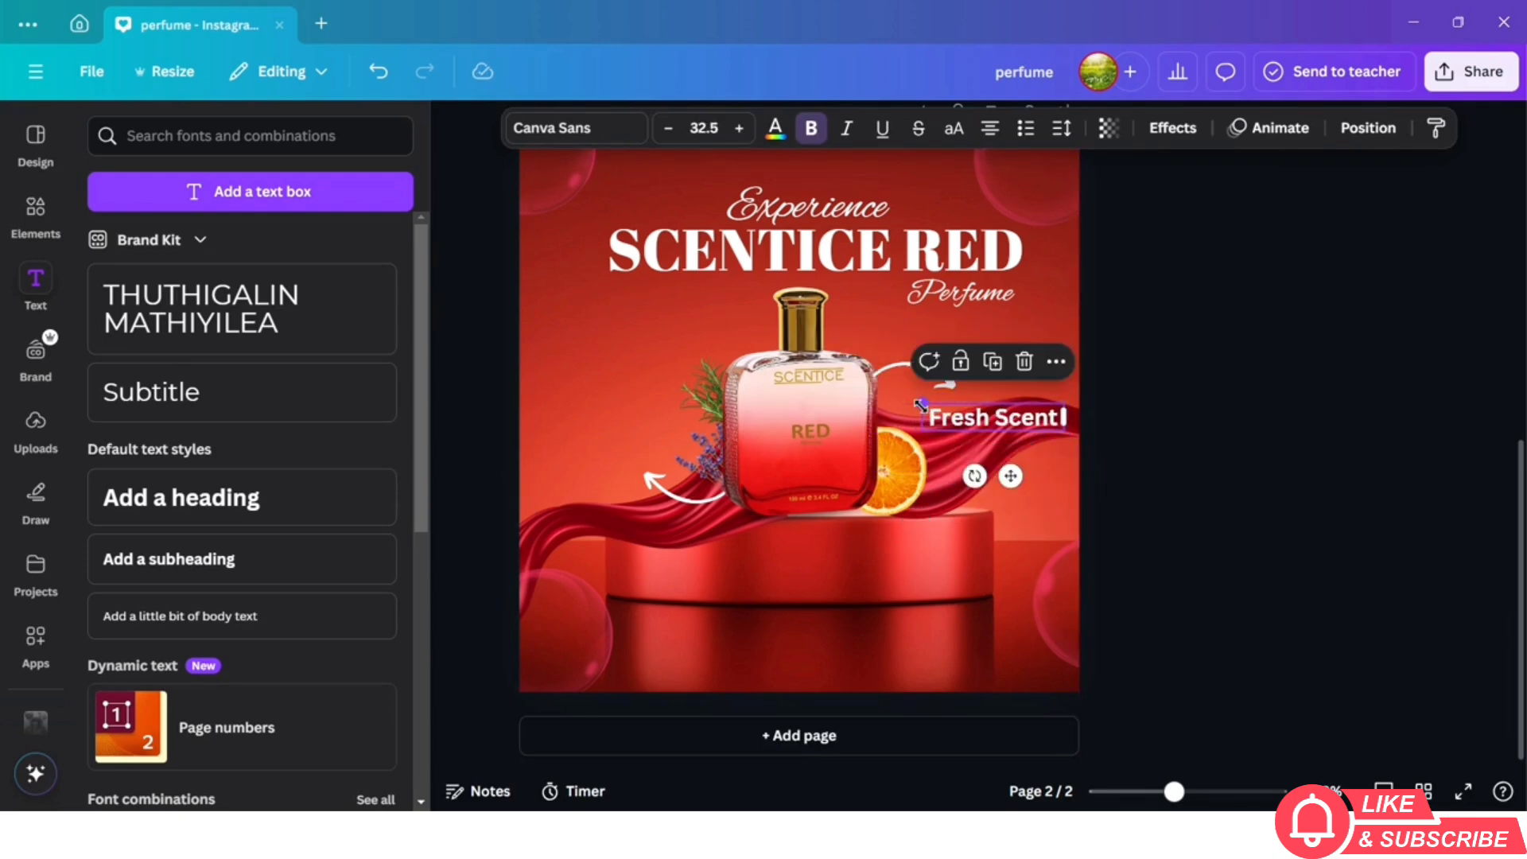
pyautogui.moveTo(1008, 476); pyautogui.dragTo(644, 511)
# Duplicate the "Fresh Scent" text, place the copy below the right arrow and change it to "Long Lasting"
pyautogui.click(632, 398)
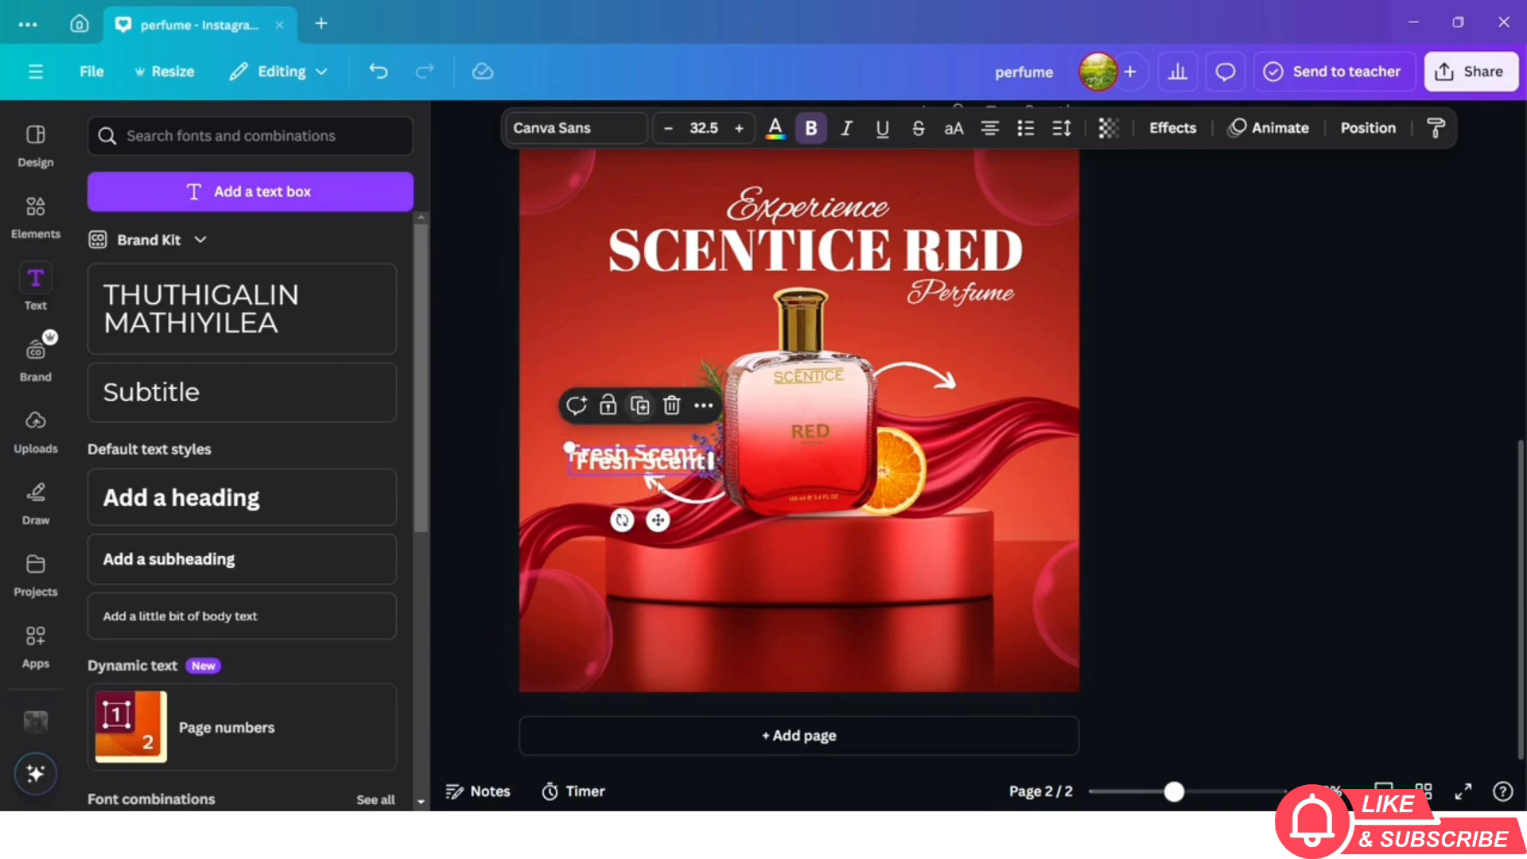
pyautogui.moveTo(657, 519); pyautogui.dragTo(1007, 471)
pyautogui.doubleClick(1013, 415)
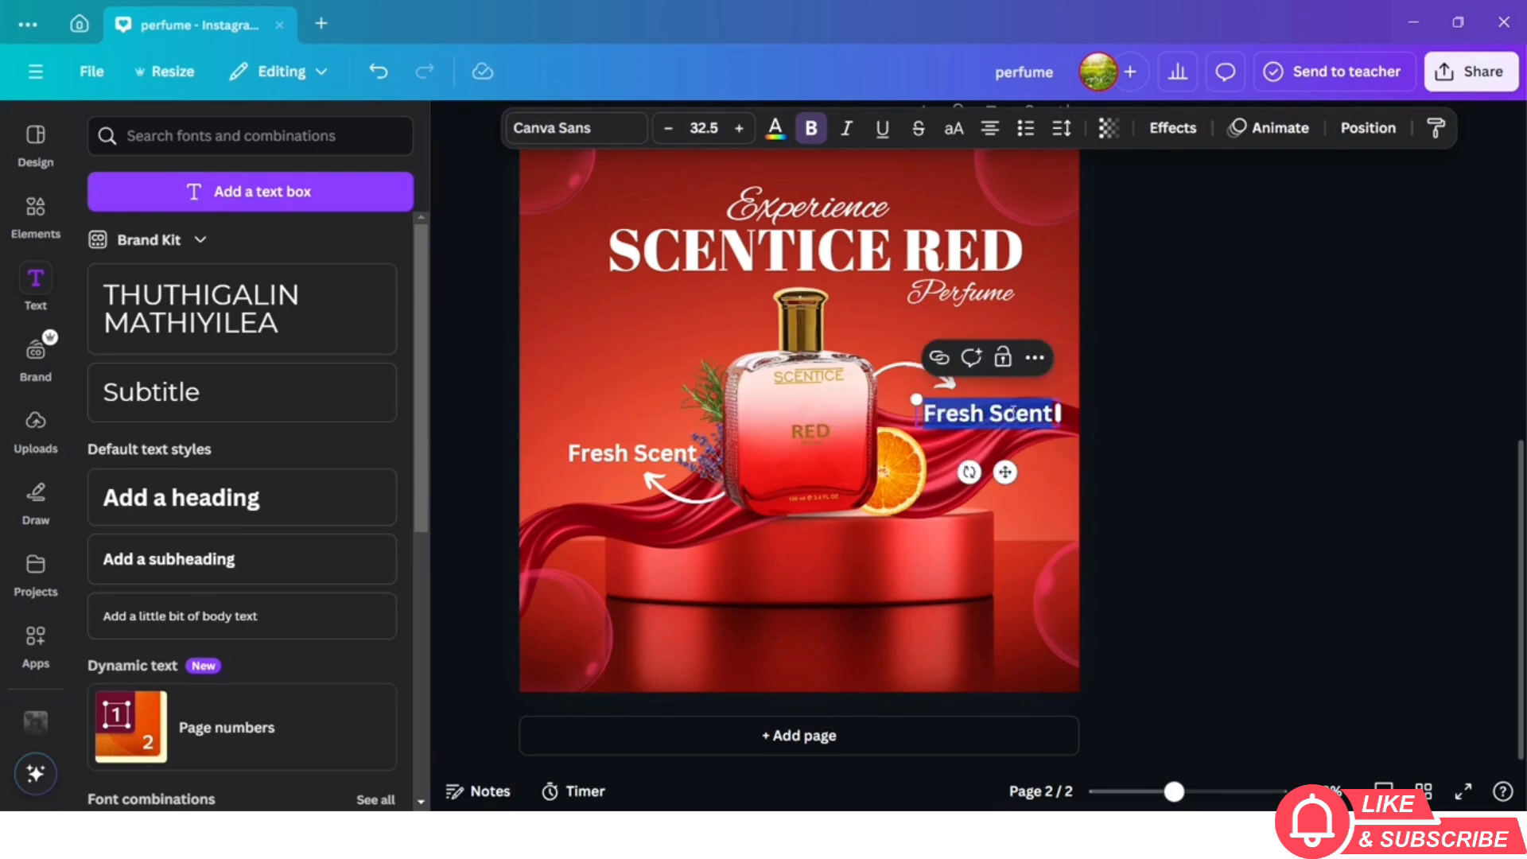
pyautogui.write('Long')
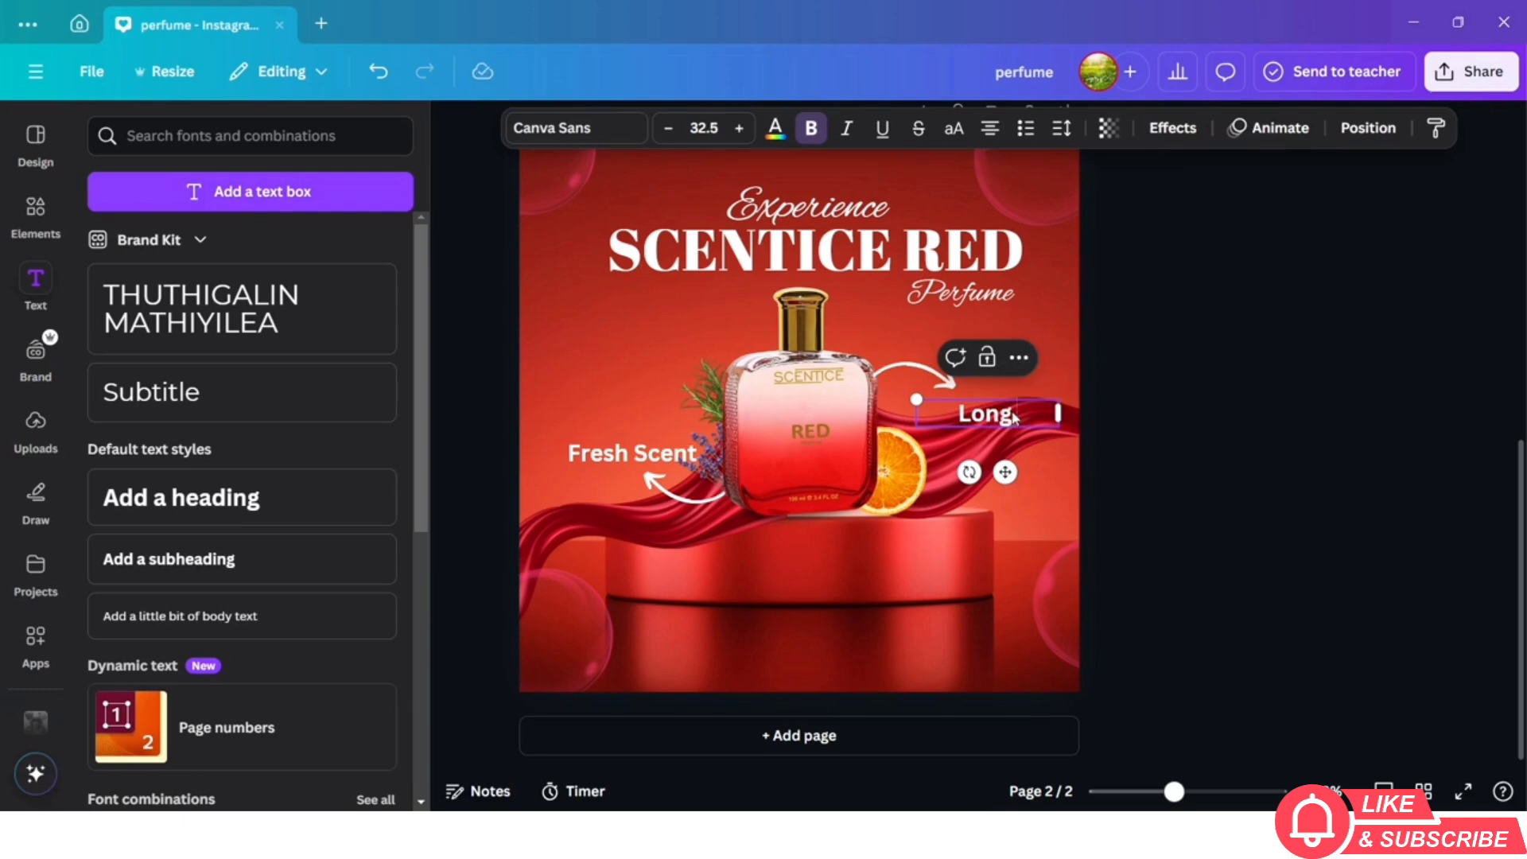
pyautogui.write(' Lasting')
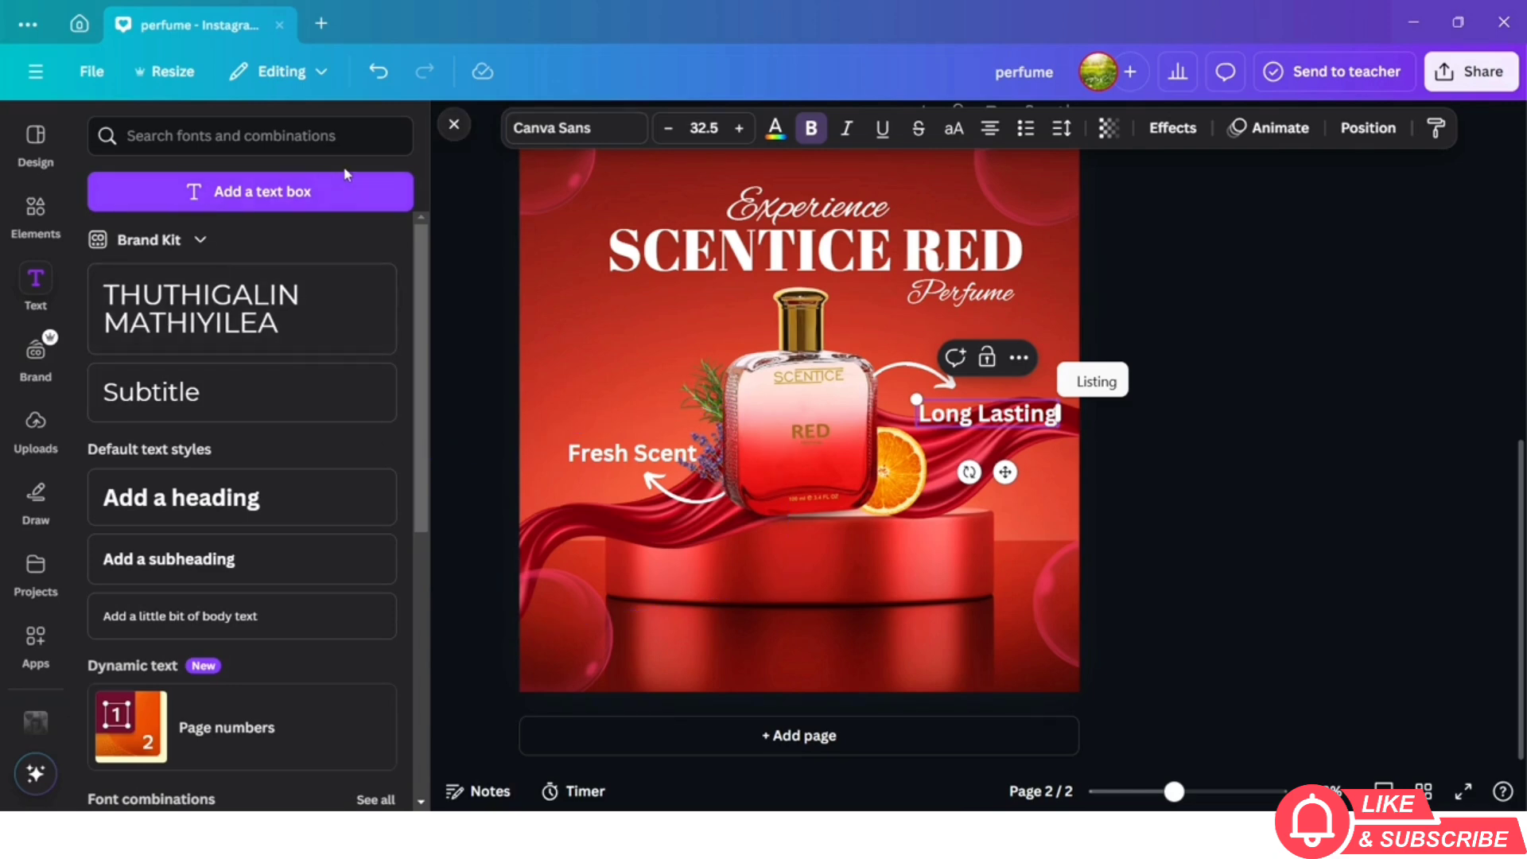
# Search the graphics for "perfume logo" and add the thin round perfume bottle outline
pyautogui.click(36, 209)
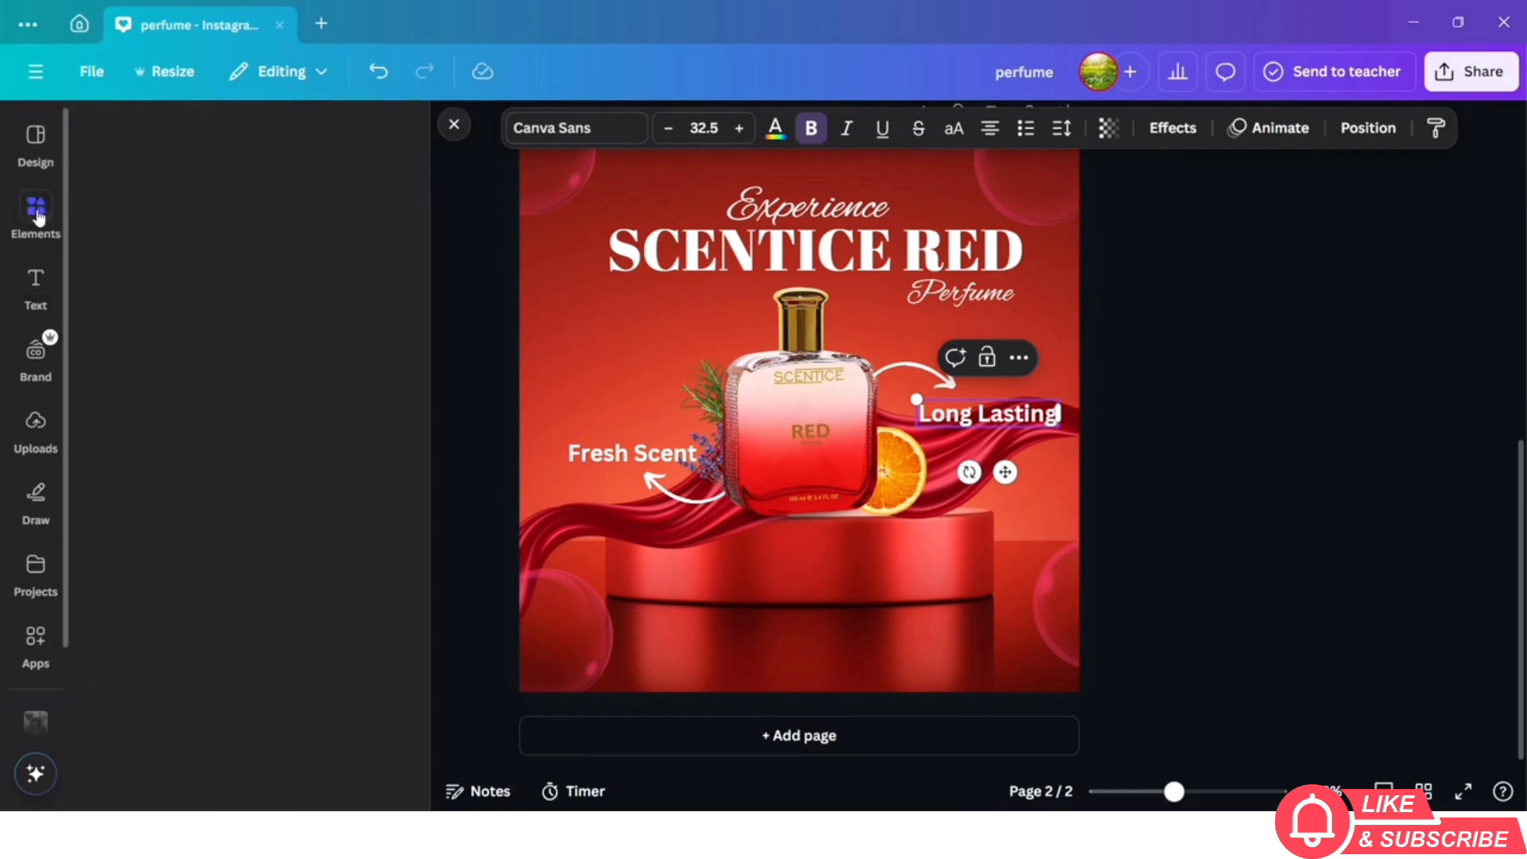
pyautogui.click(251, 137)
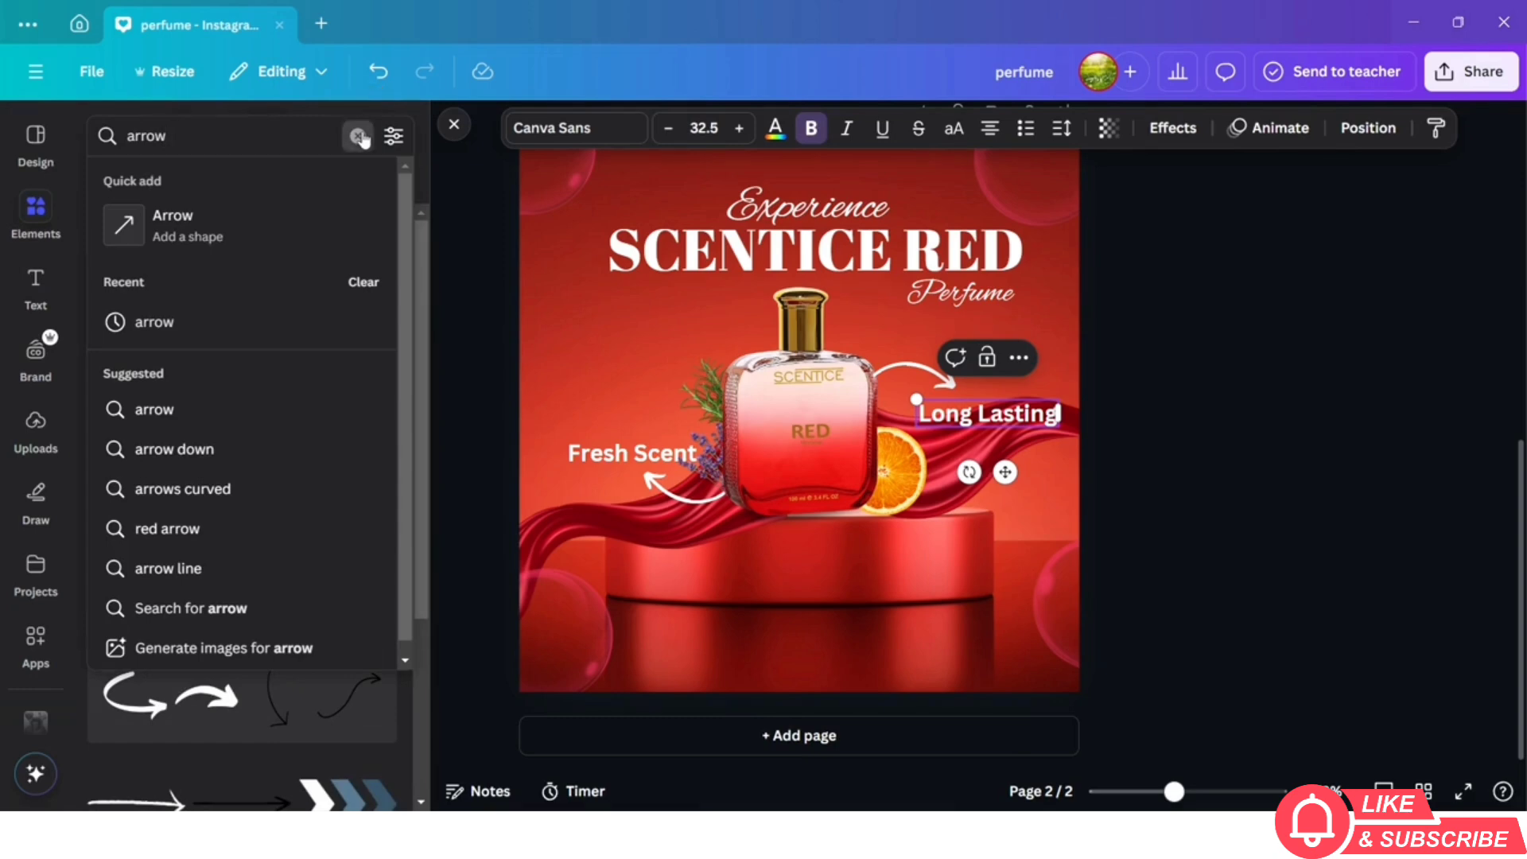
pyautogui.click(359, 136)
pyautogui.write('perf')
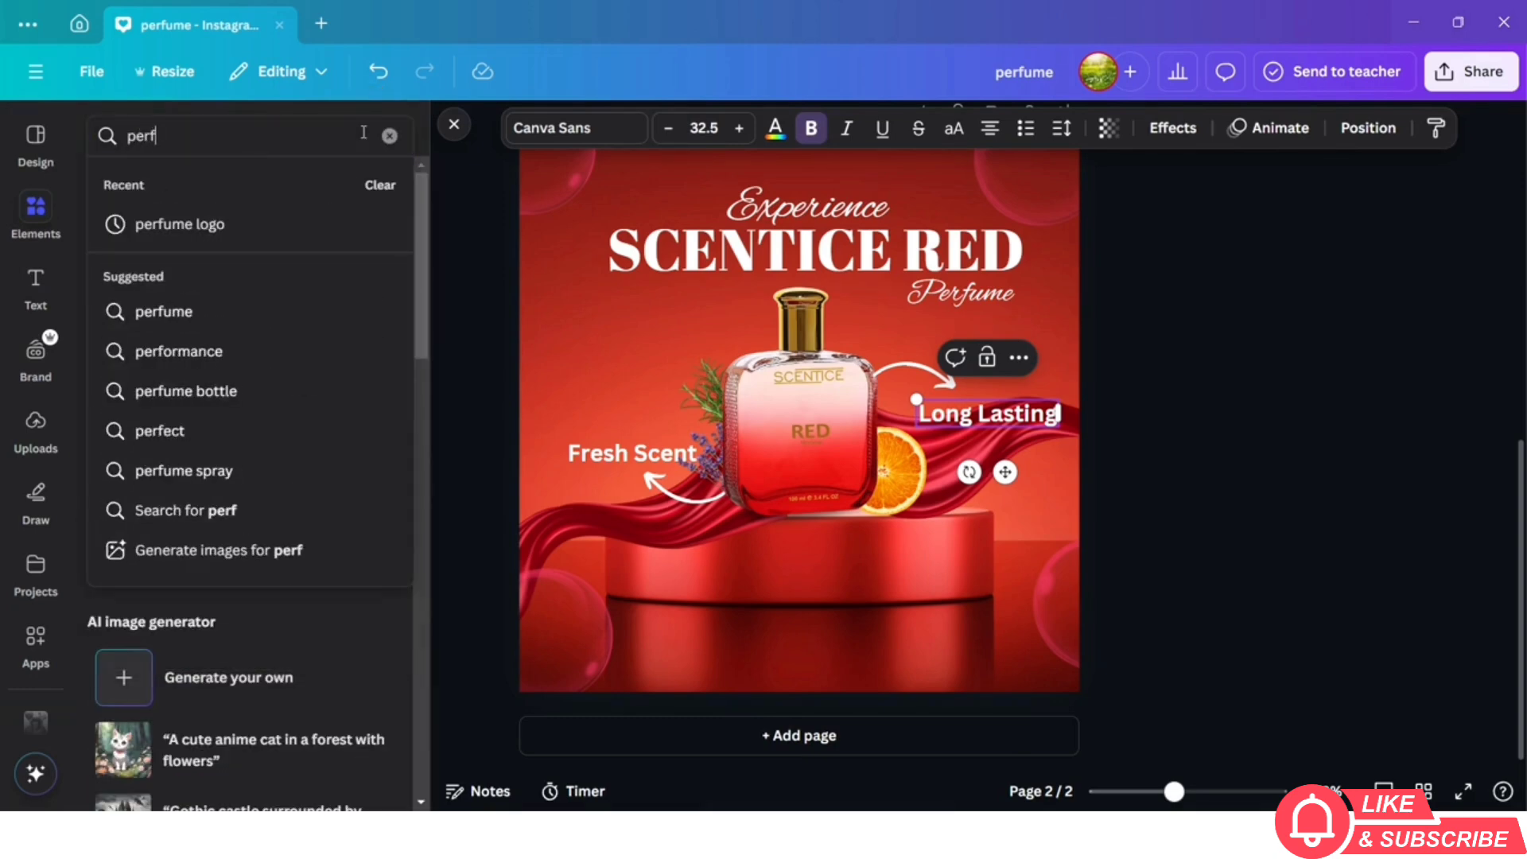
pyautogui.write('ume')
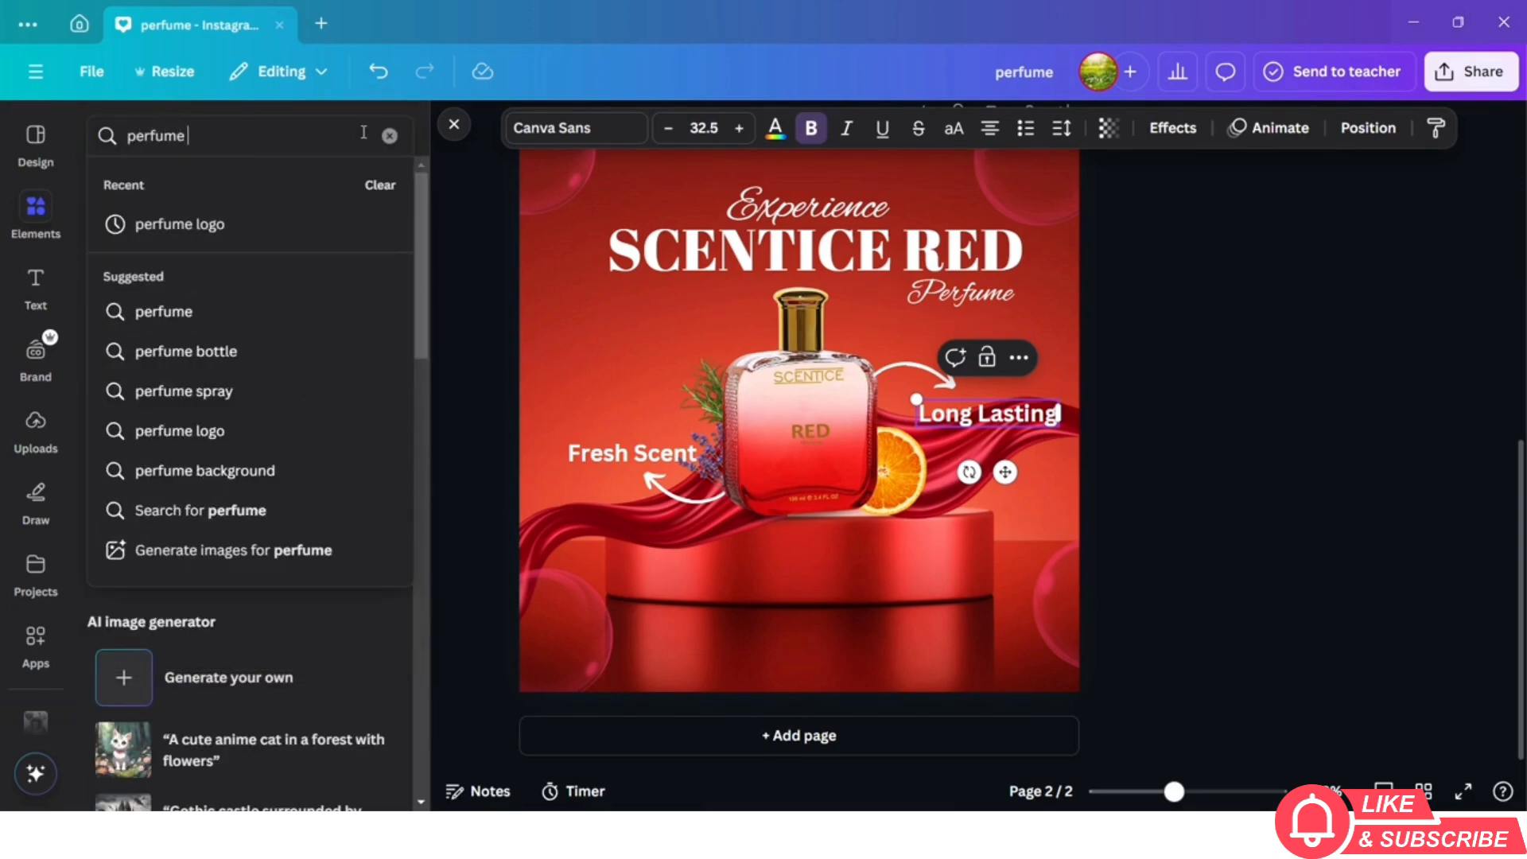
pyautogui.click(204, 221)
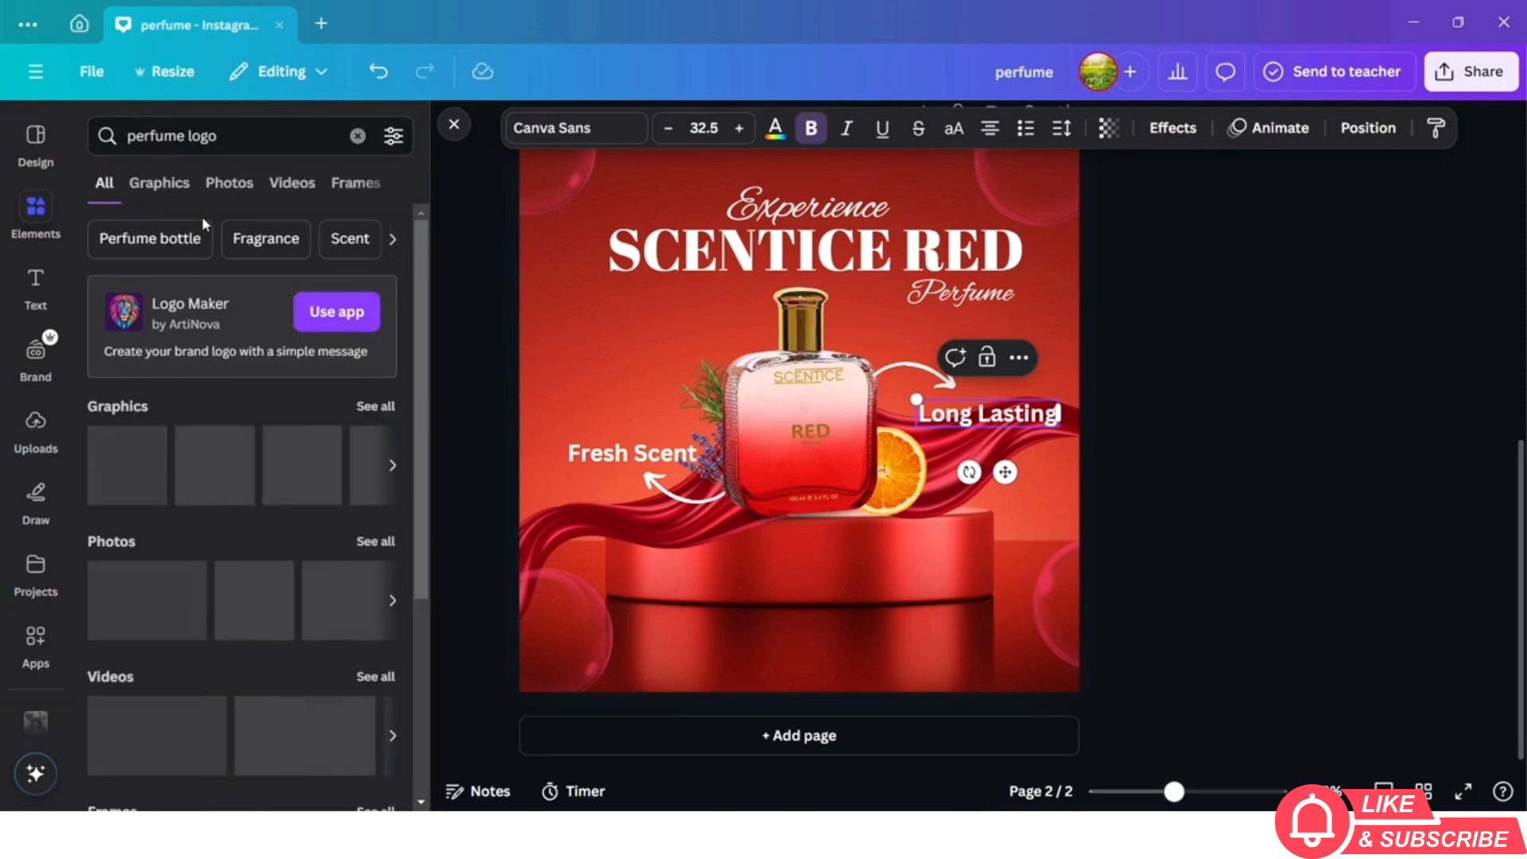
pyautogui.click(388, 407)
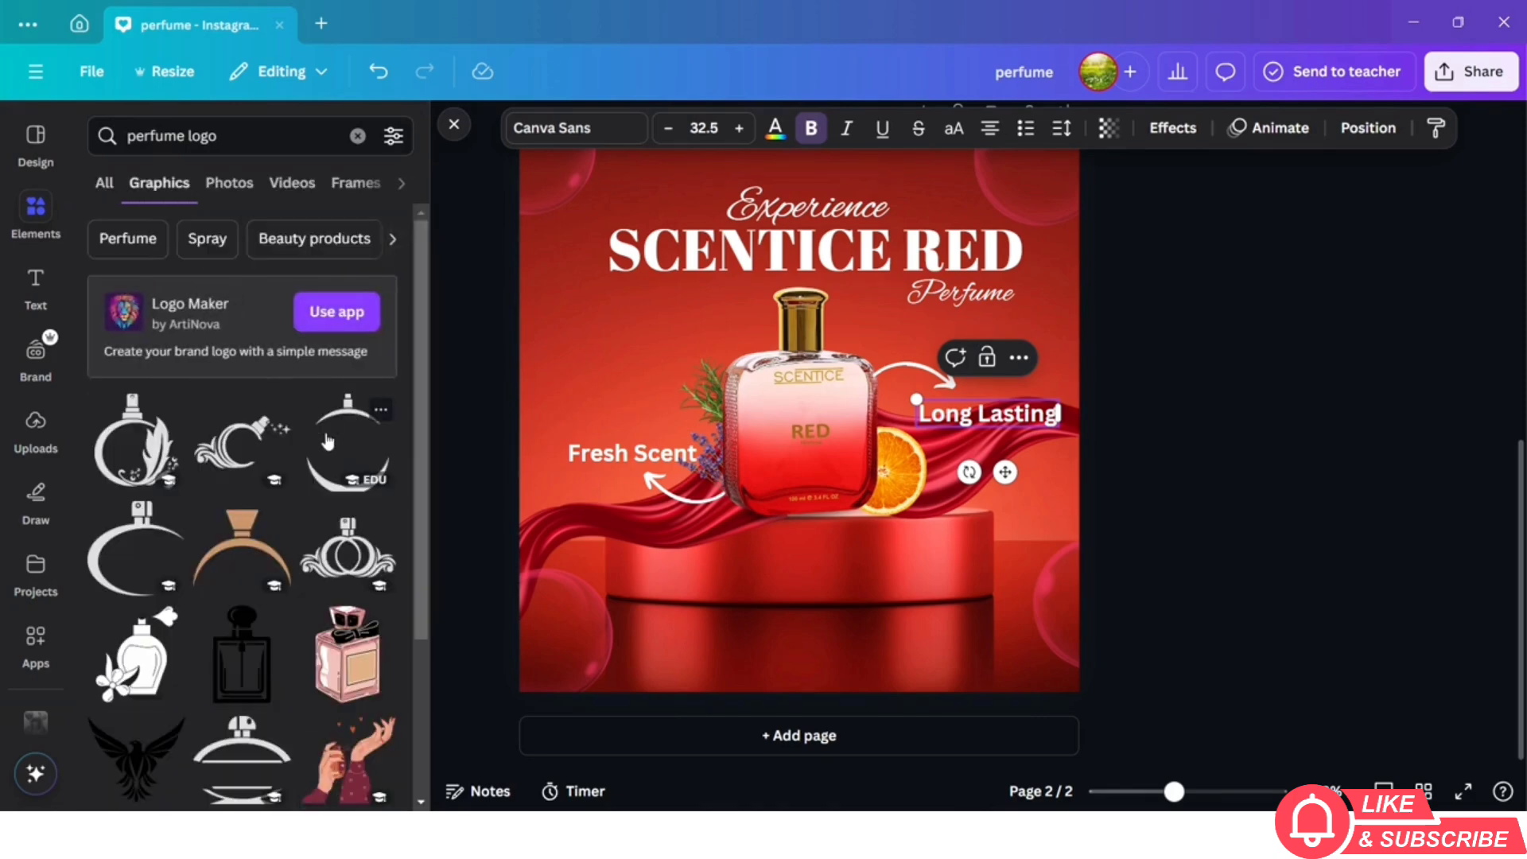
pyautogui.click(330, 445)
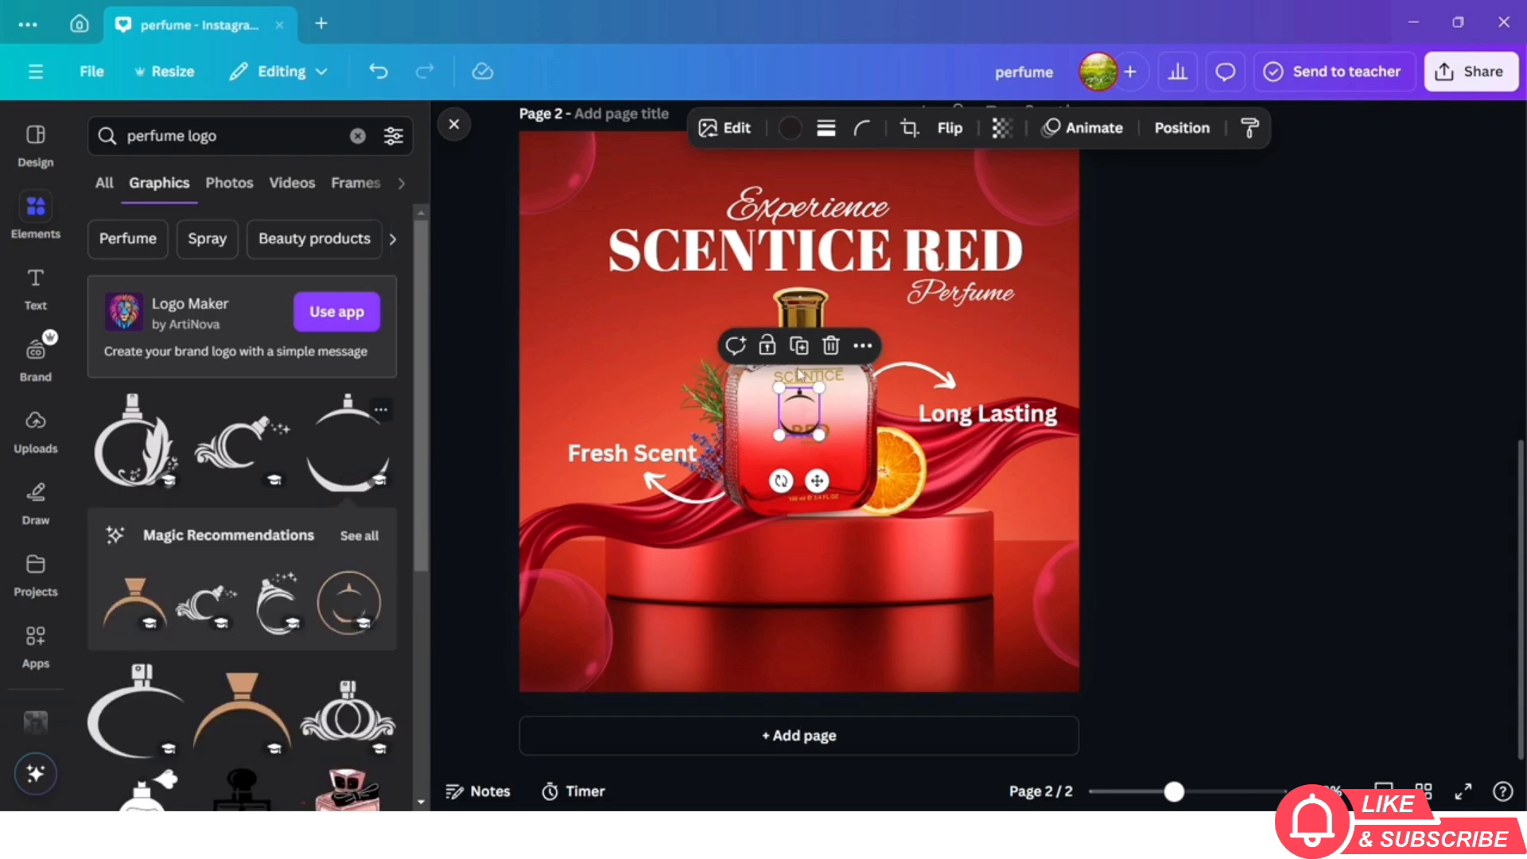
# Enlarge the perfume logo slightly, move it to the page's upper right corner and recolour it white
pyautogui.moveTo(818, 388); pyautogui.dragTo(1006, 179)
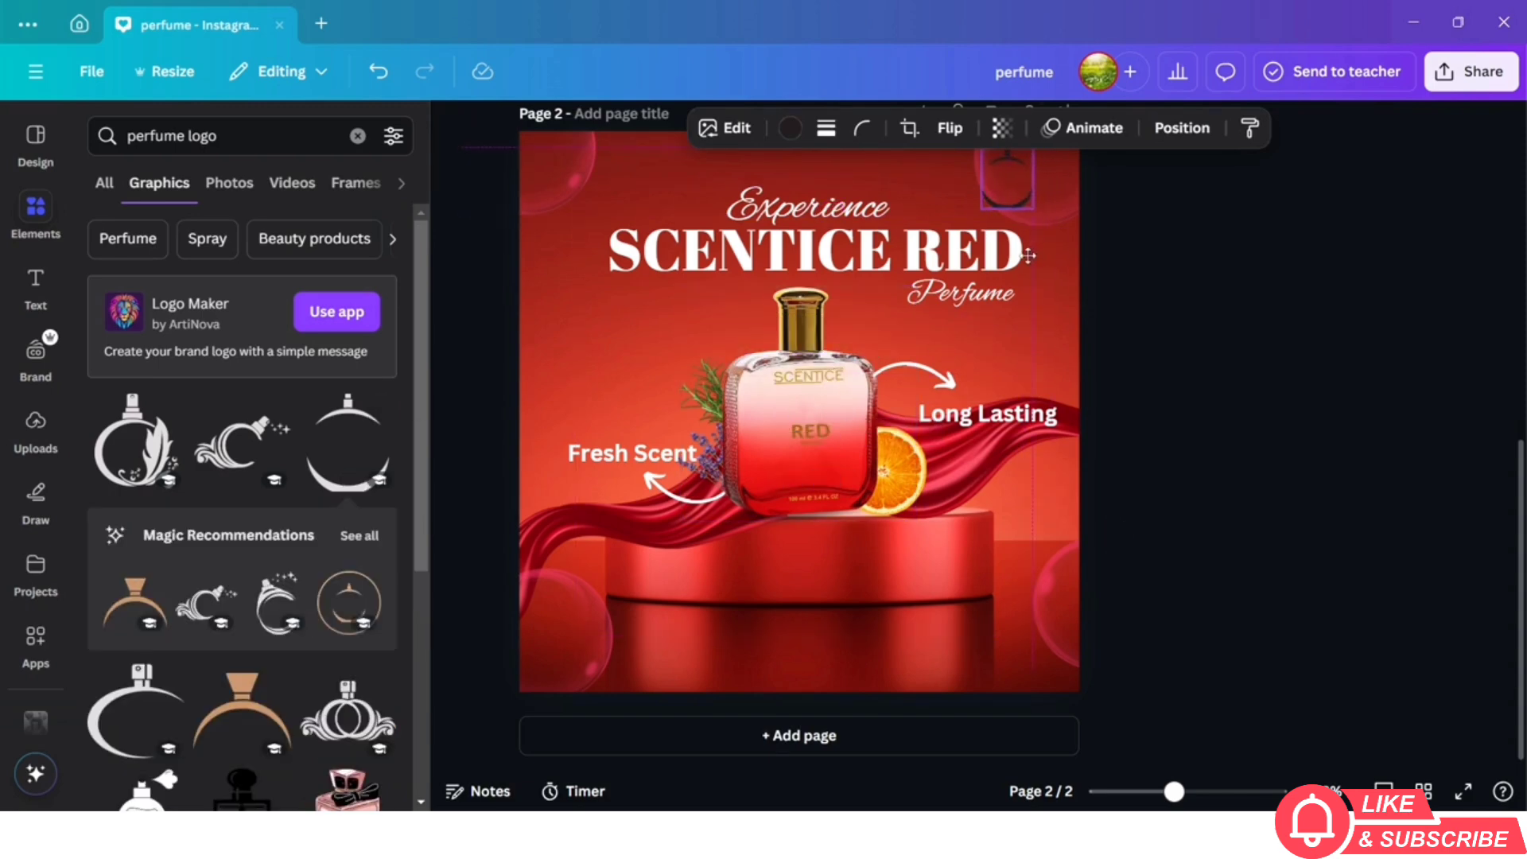
pyautogui.click(790, 131)
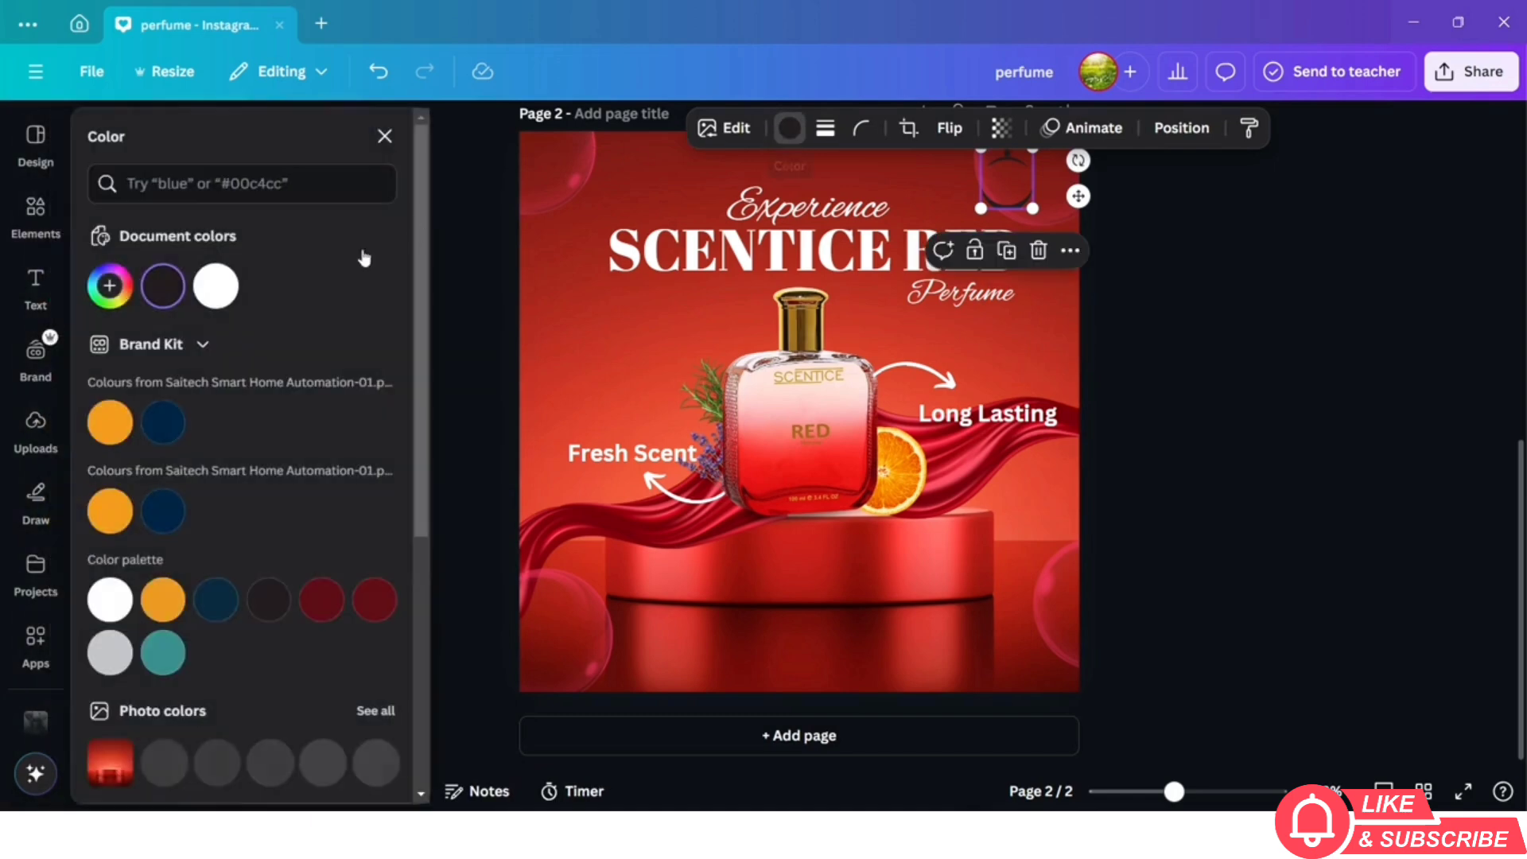
pyautogui.click(206, 298)
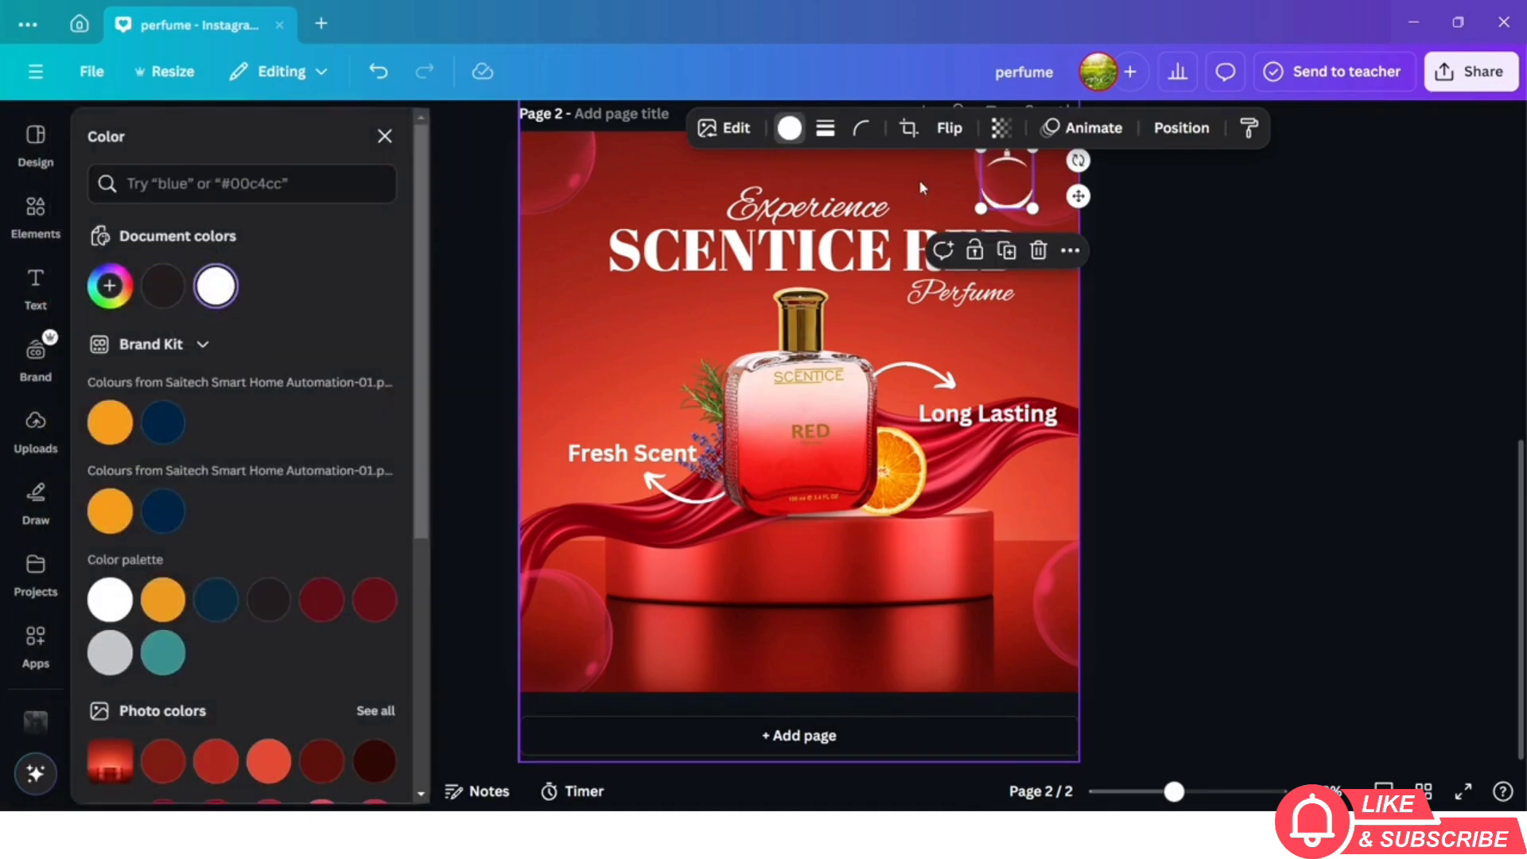
pyautogui.press('Escape')
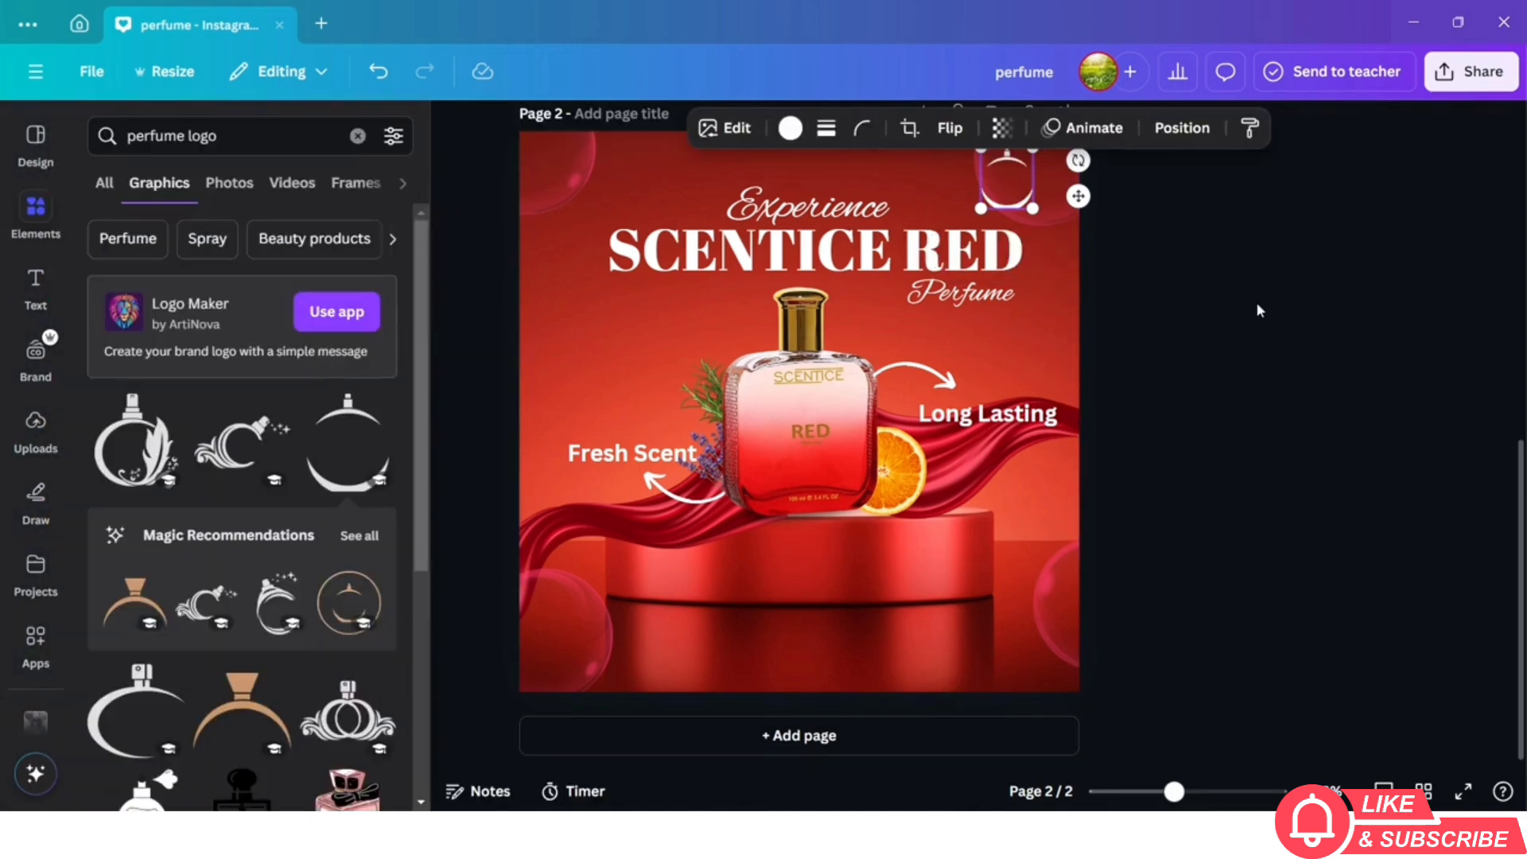
# Nudge the white perfume logo outline slightly upward within the page's upper right corner
pyautogui.press('Escape')
pyautogui.moveTo(1016, 194); pyautogui.dragTo(1011, 173)
pyautogui.click(1148, 248)
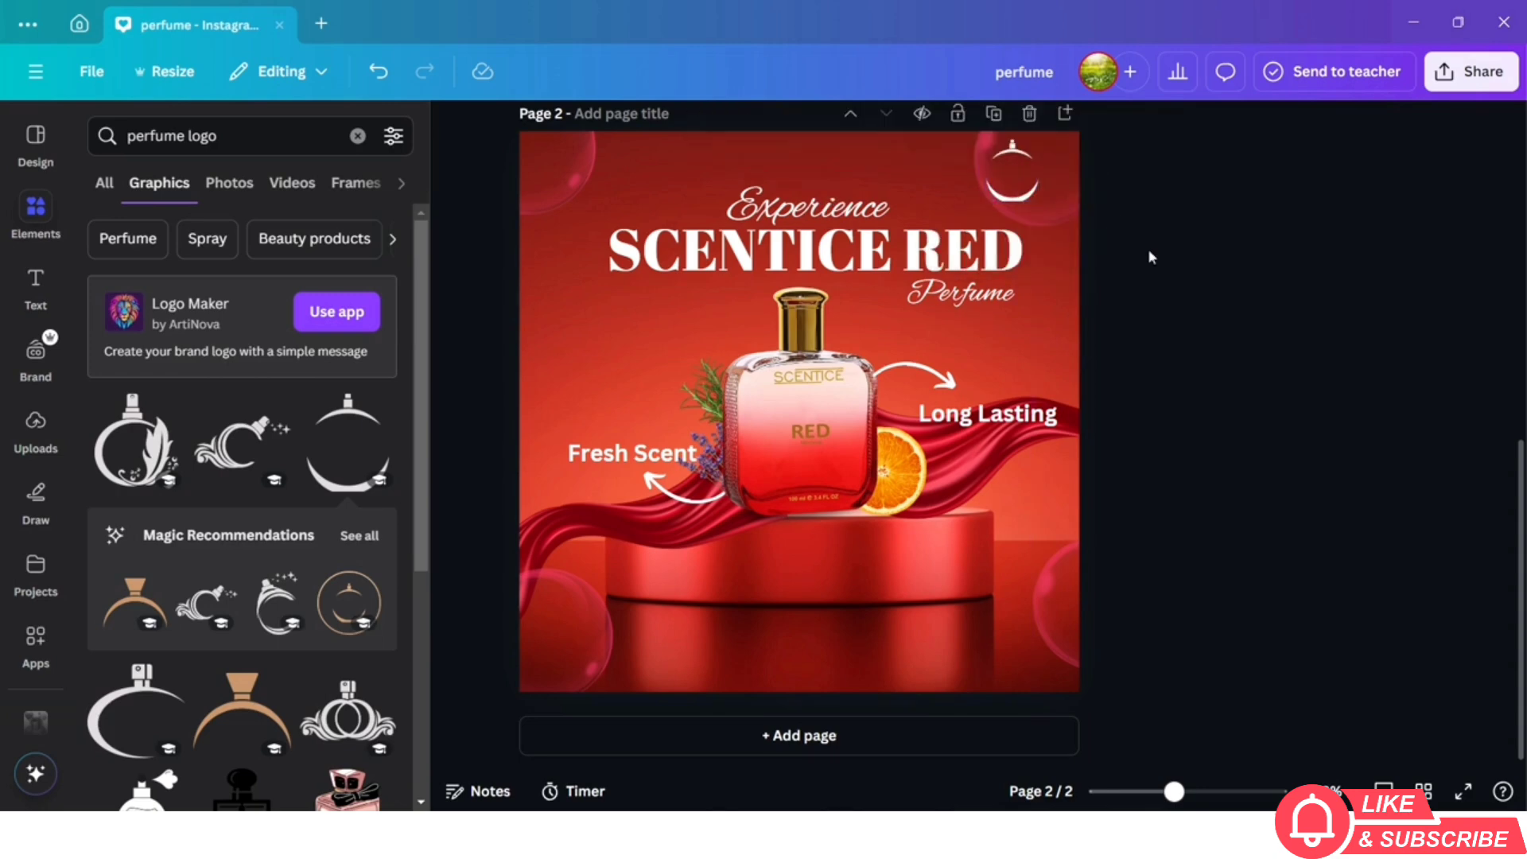
# Add a subheading text reading "YOUR LOGO" to the page
pyautogui.click(32, 294)
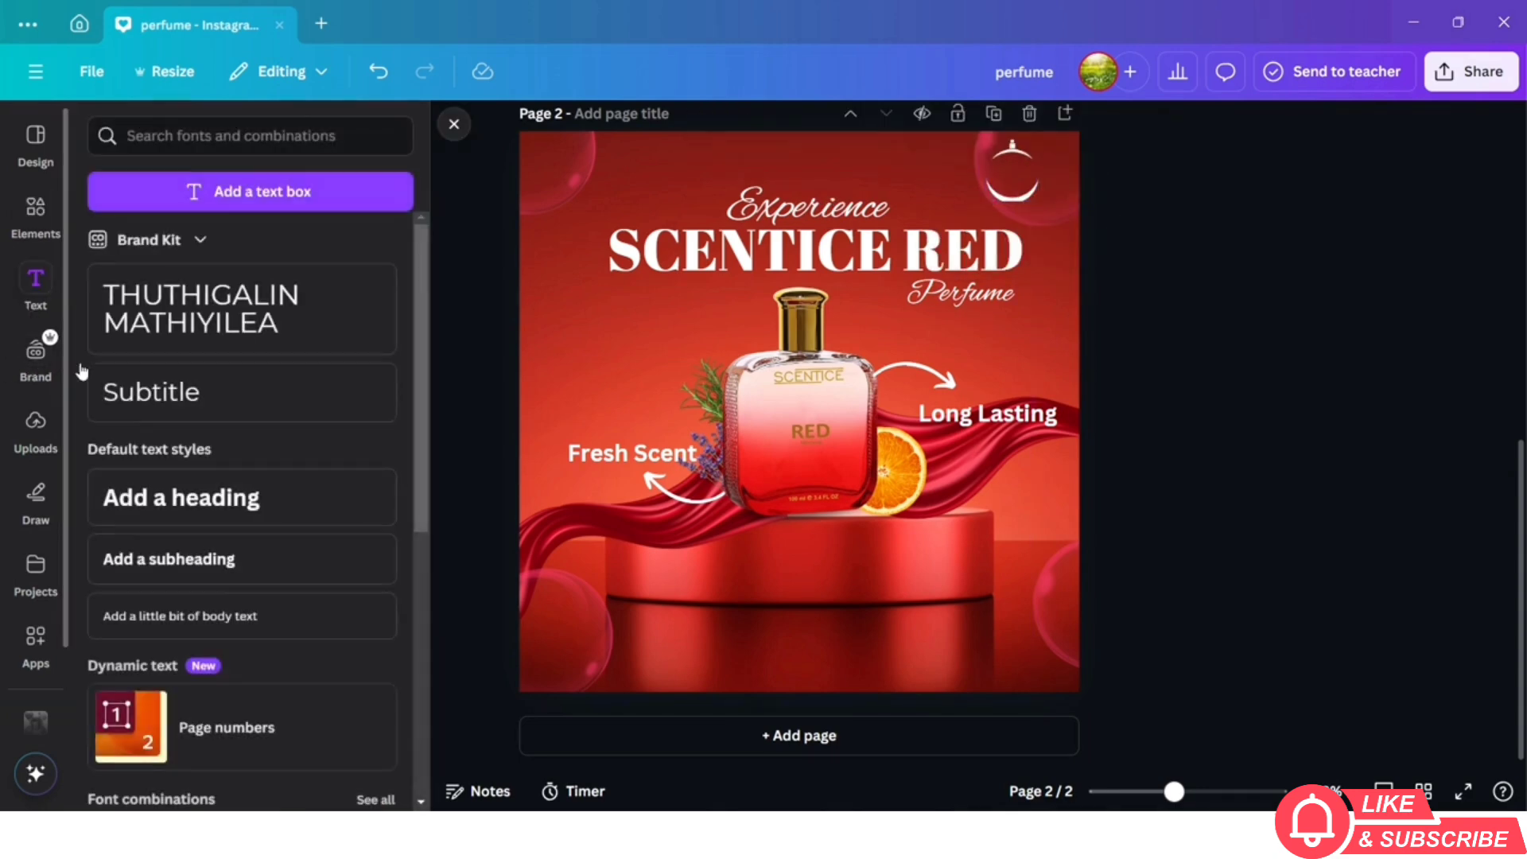
pyautogui.click(221, 555)
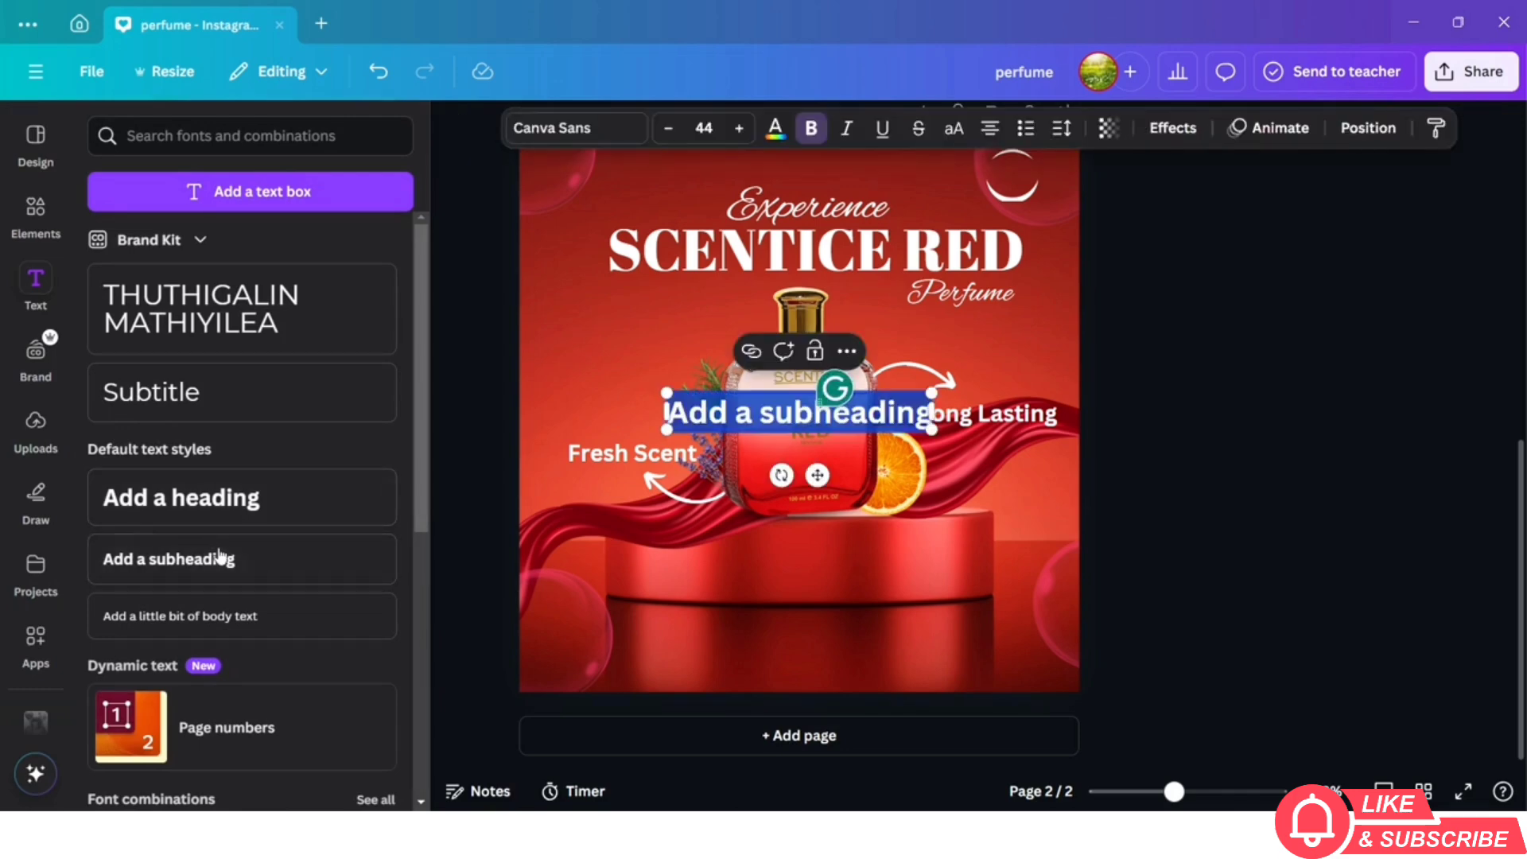
pyautogui.write('YOUR')
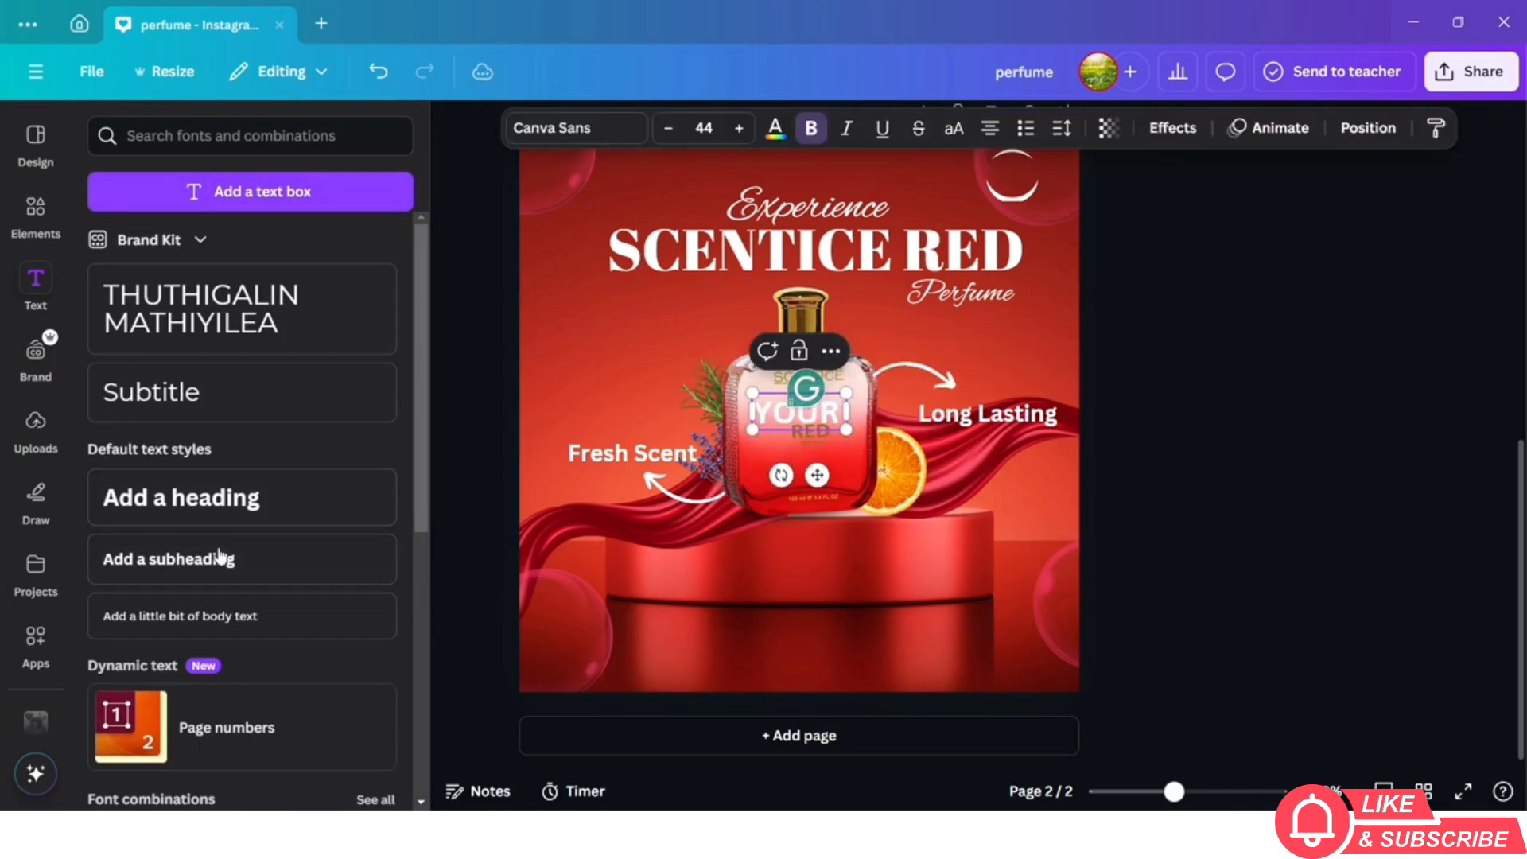
pyautogui.write(' LOGO')
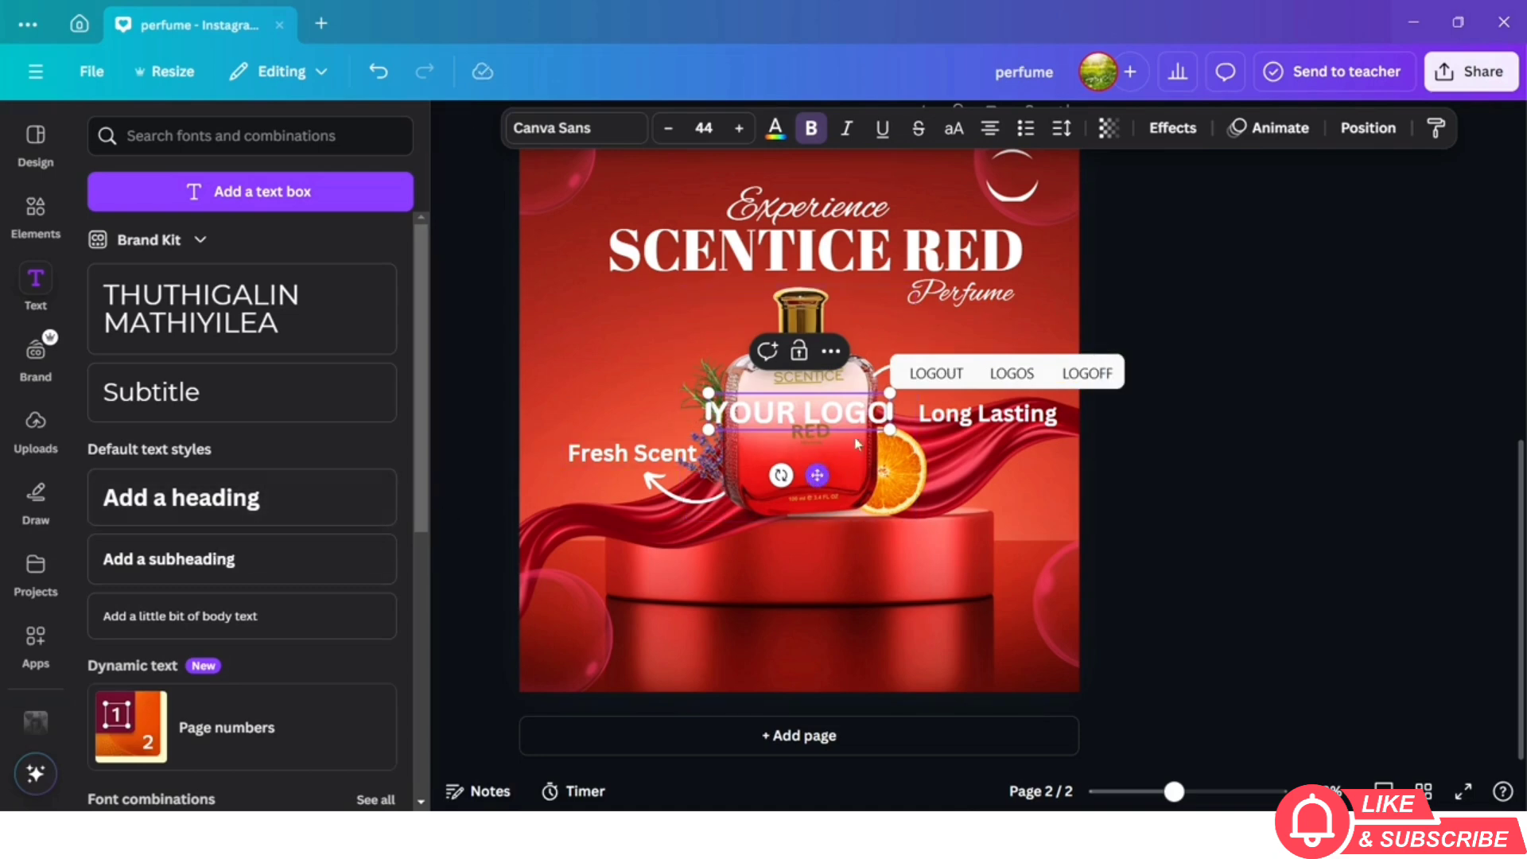
# Shrink the "YOUR LOGO" text to size 22.6 and centre it over the perfume logo outline
pyautogui.moveTo(817, 475); pyautogui.dragTo(1008, 271)
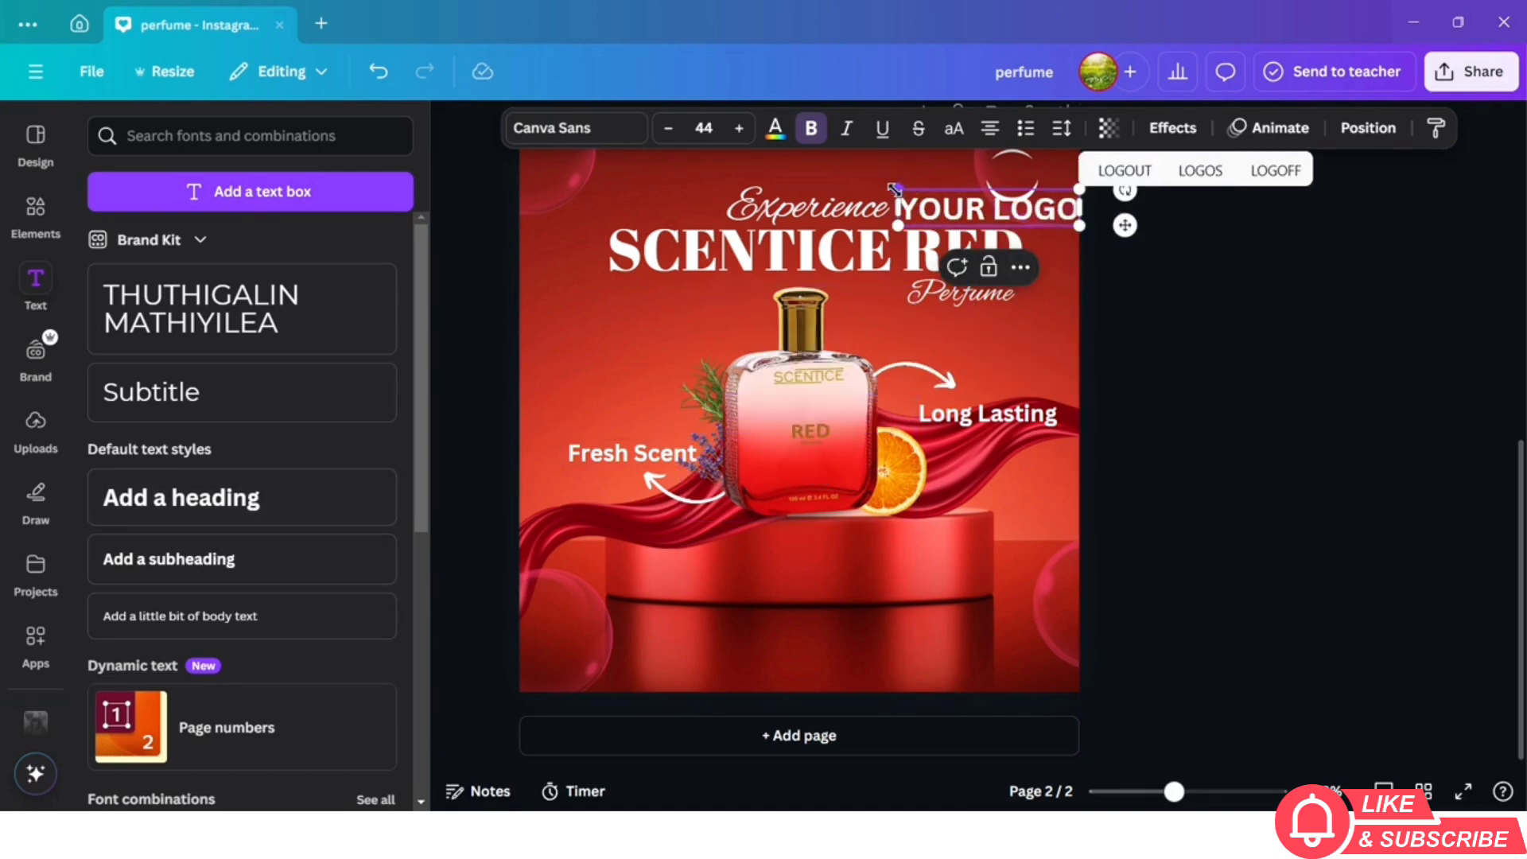
pyautogui.moveTo(894, 188); pyautogui.dragTo(1023, 130)
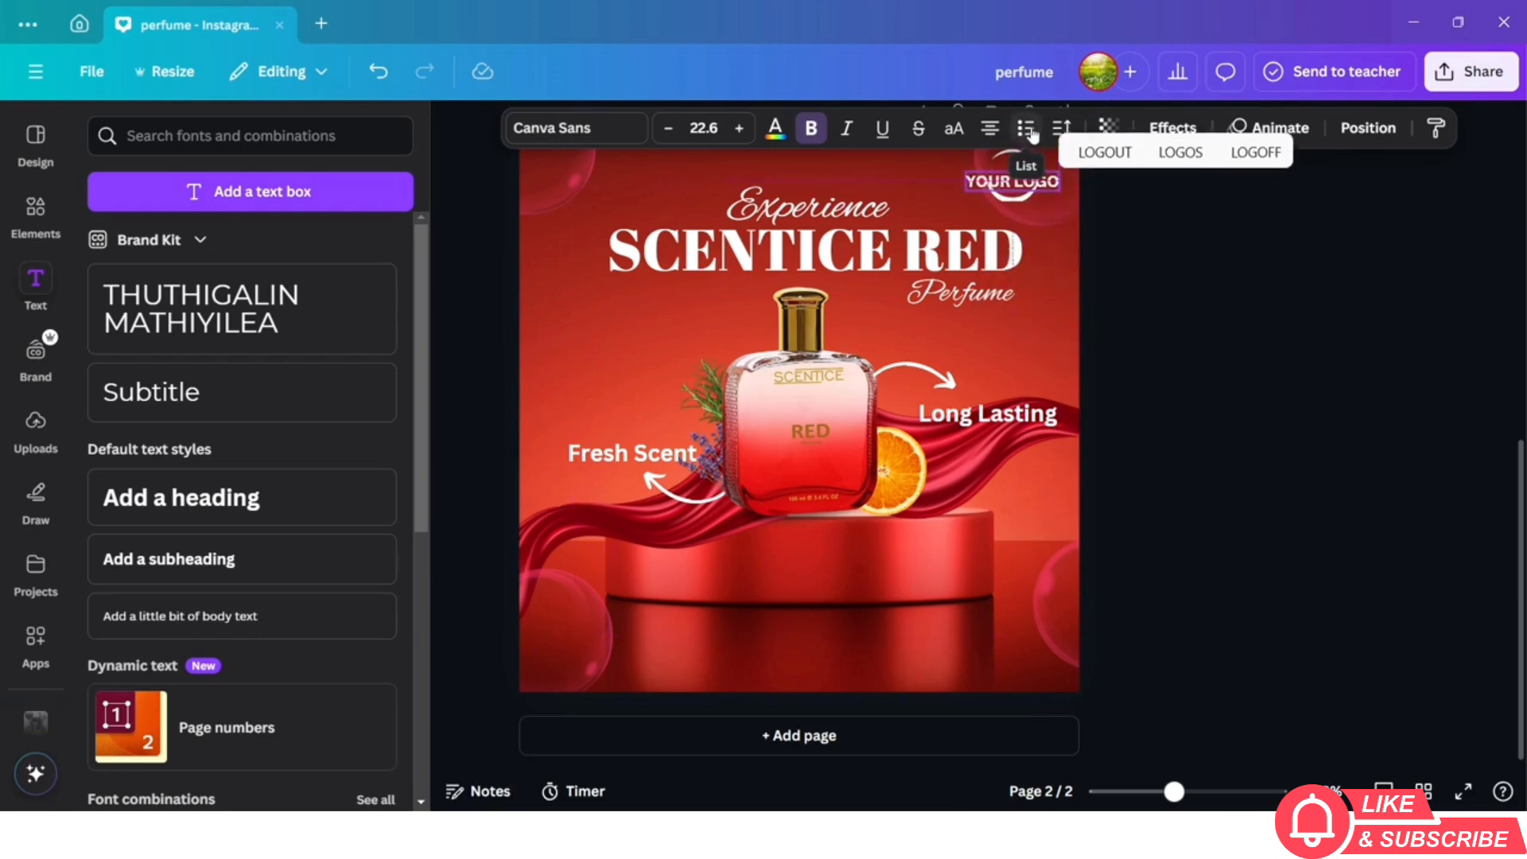
pyautogui.click(1165, 274)
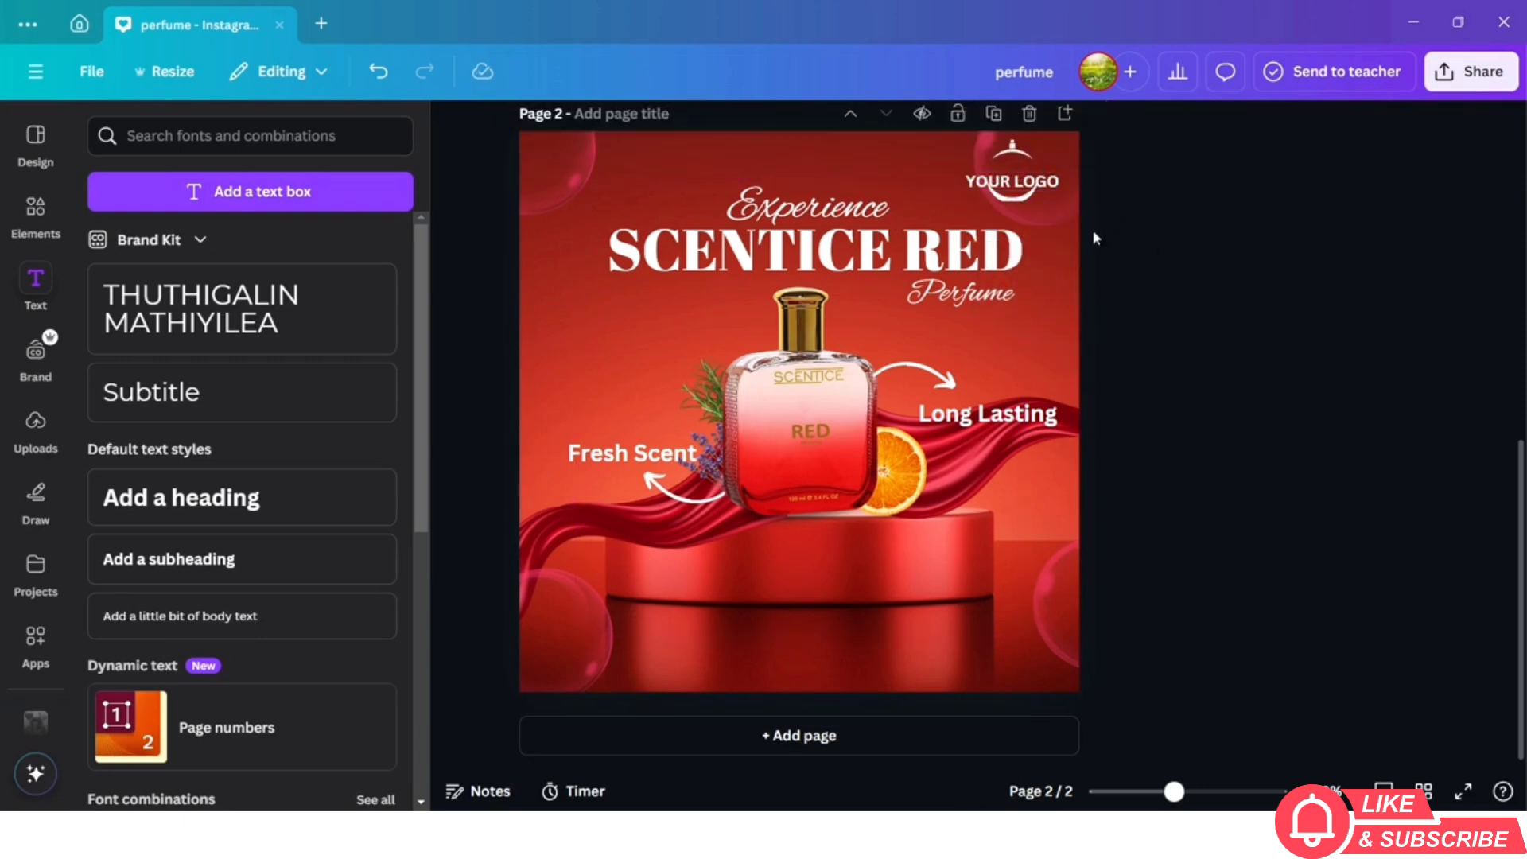
pyautogui.click(1050, 181)
pyautogui.moveTo(1050, 181); pyautogui.dragTo(1052, 170)
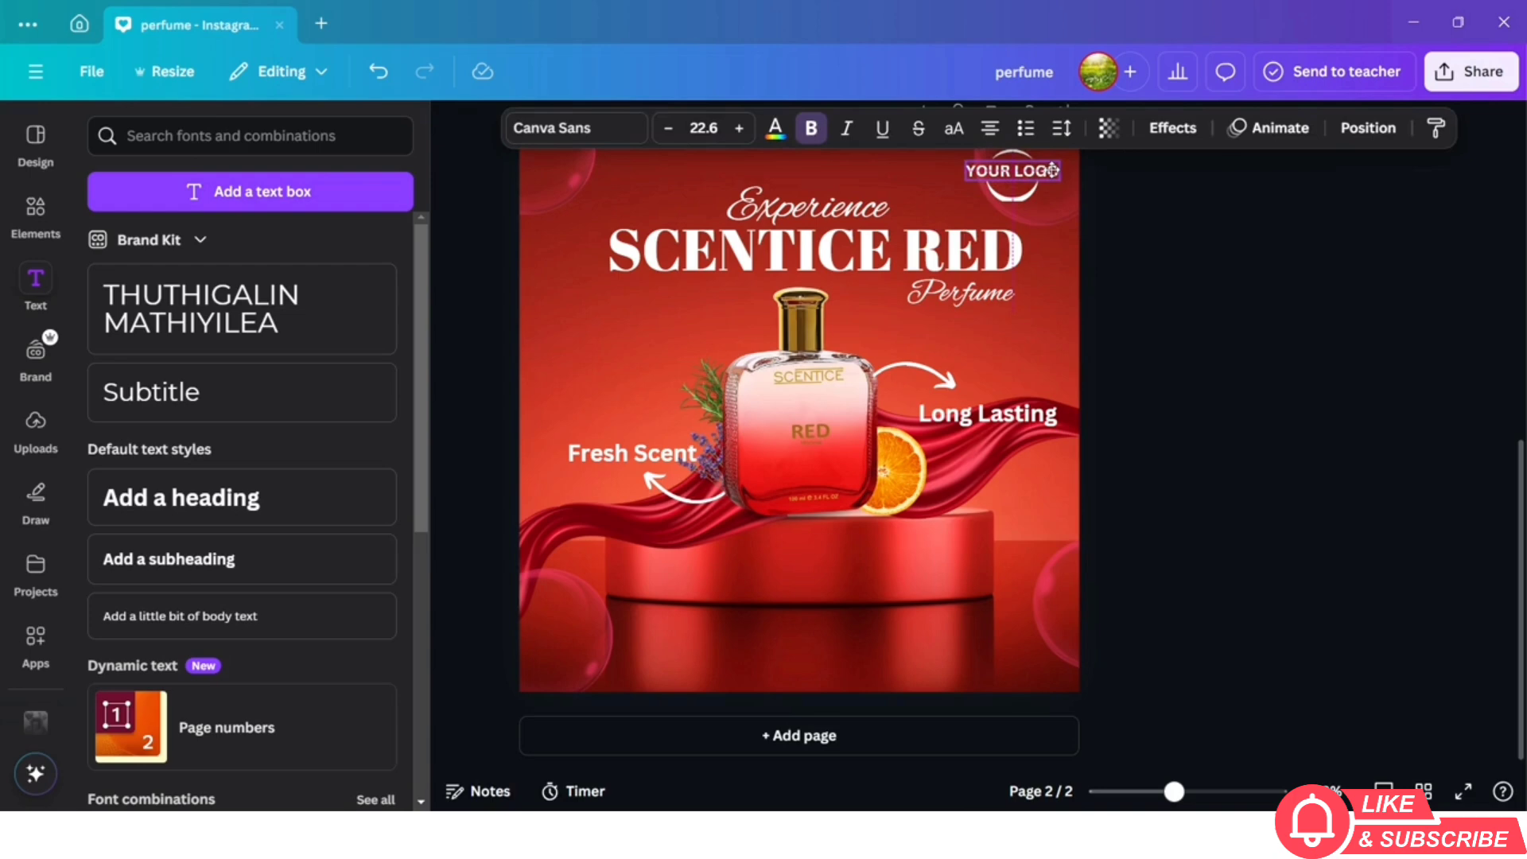
pyautogui.press('Escape')
pyautogui.press('Escape')
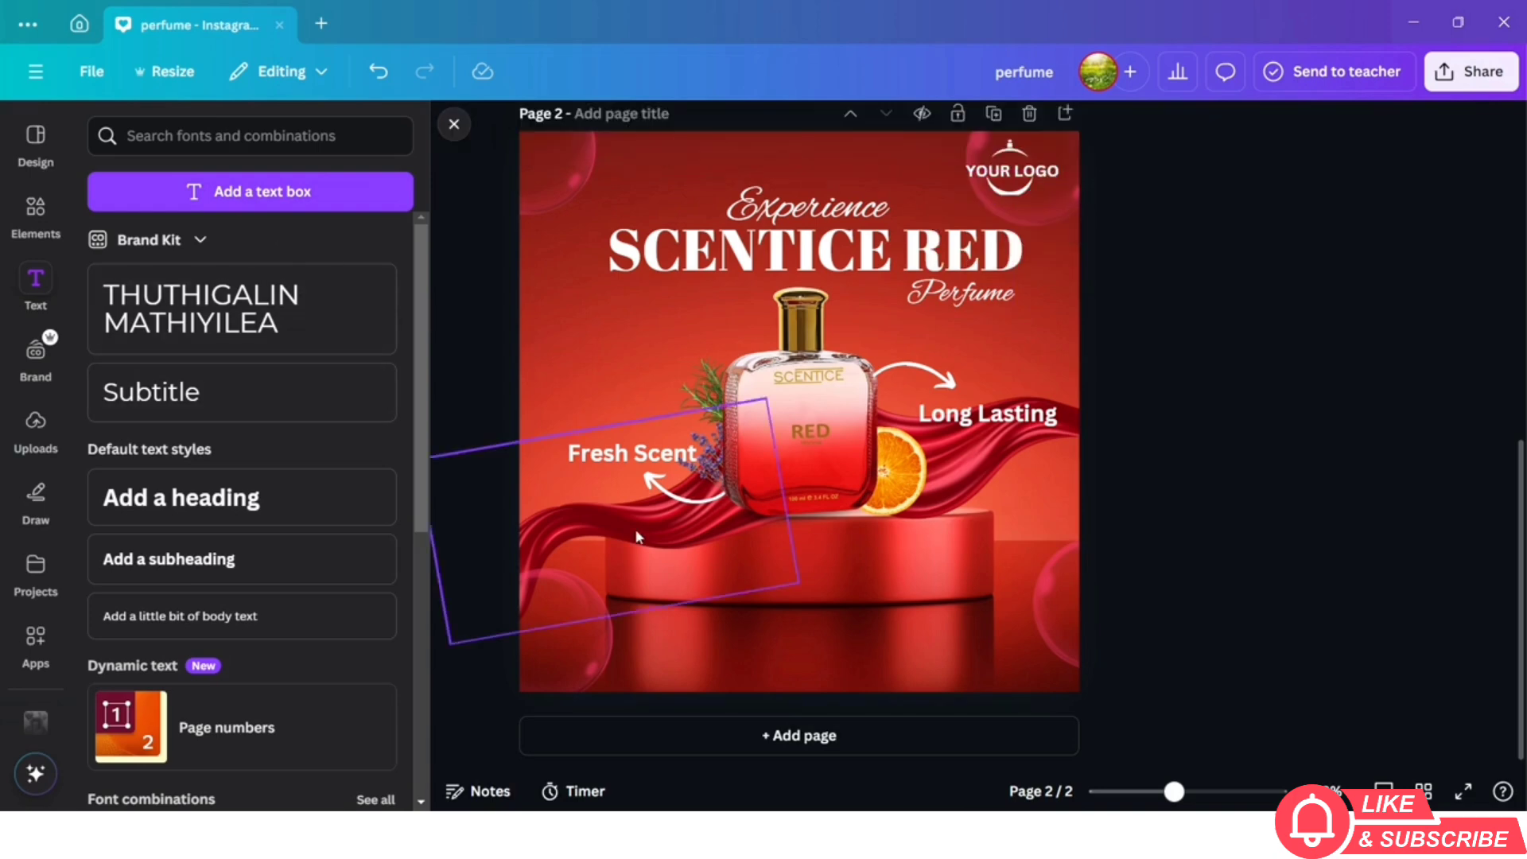
# Set the "Fresh Scent" text to Abril Fatface and apply that font to all Canva Sans text in the design
pyautogui.click(637, 455)
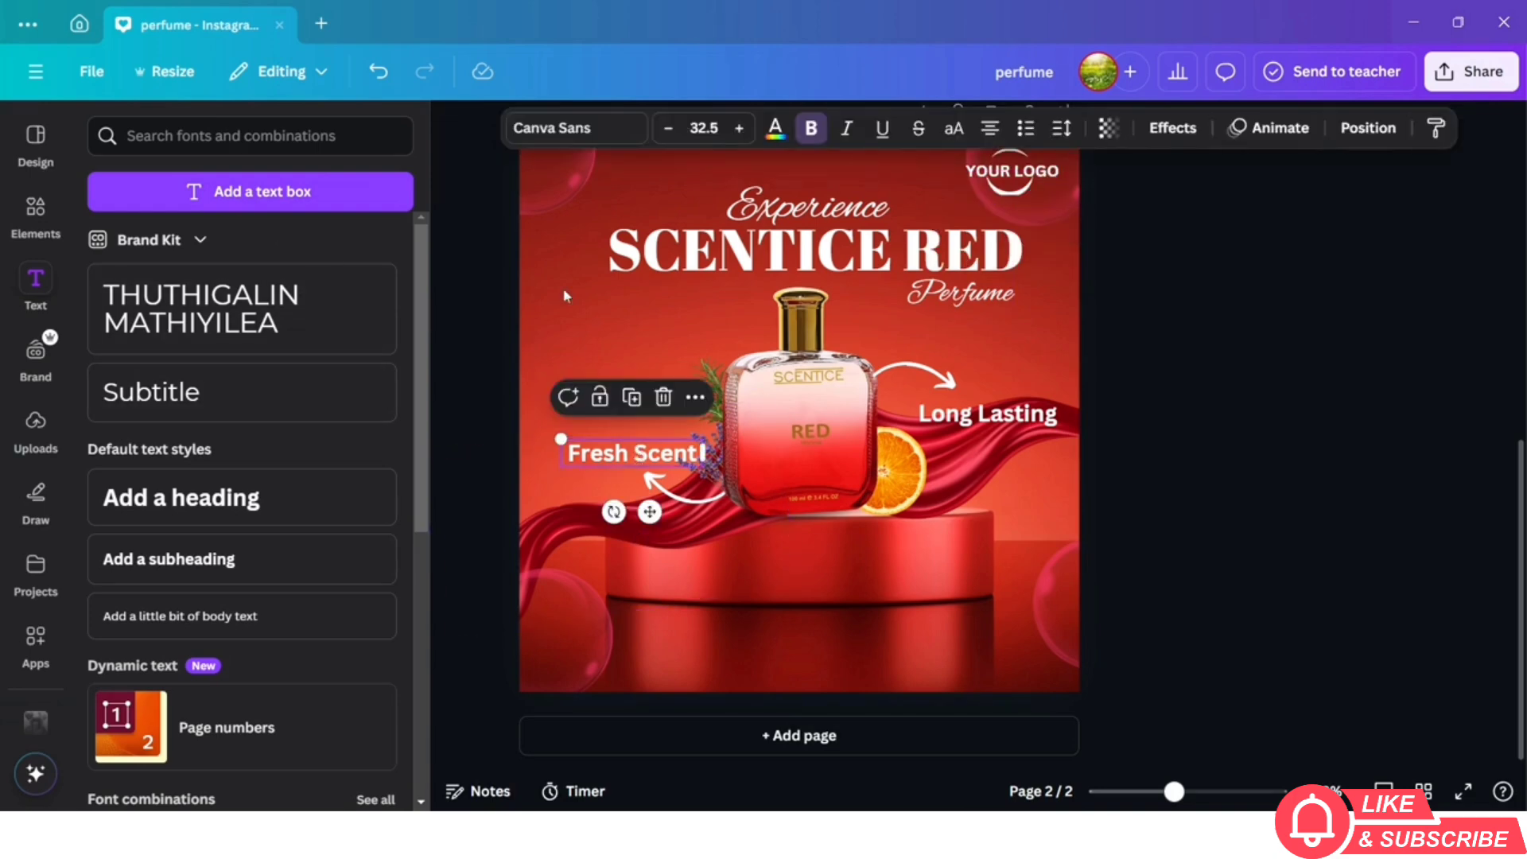
pyautogui.click(587, 135)
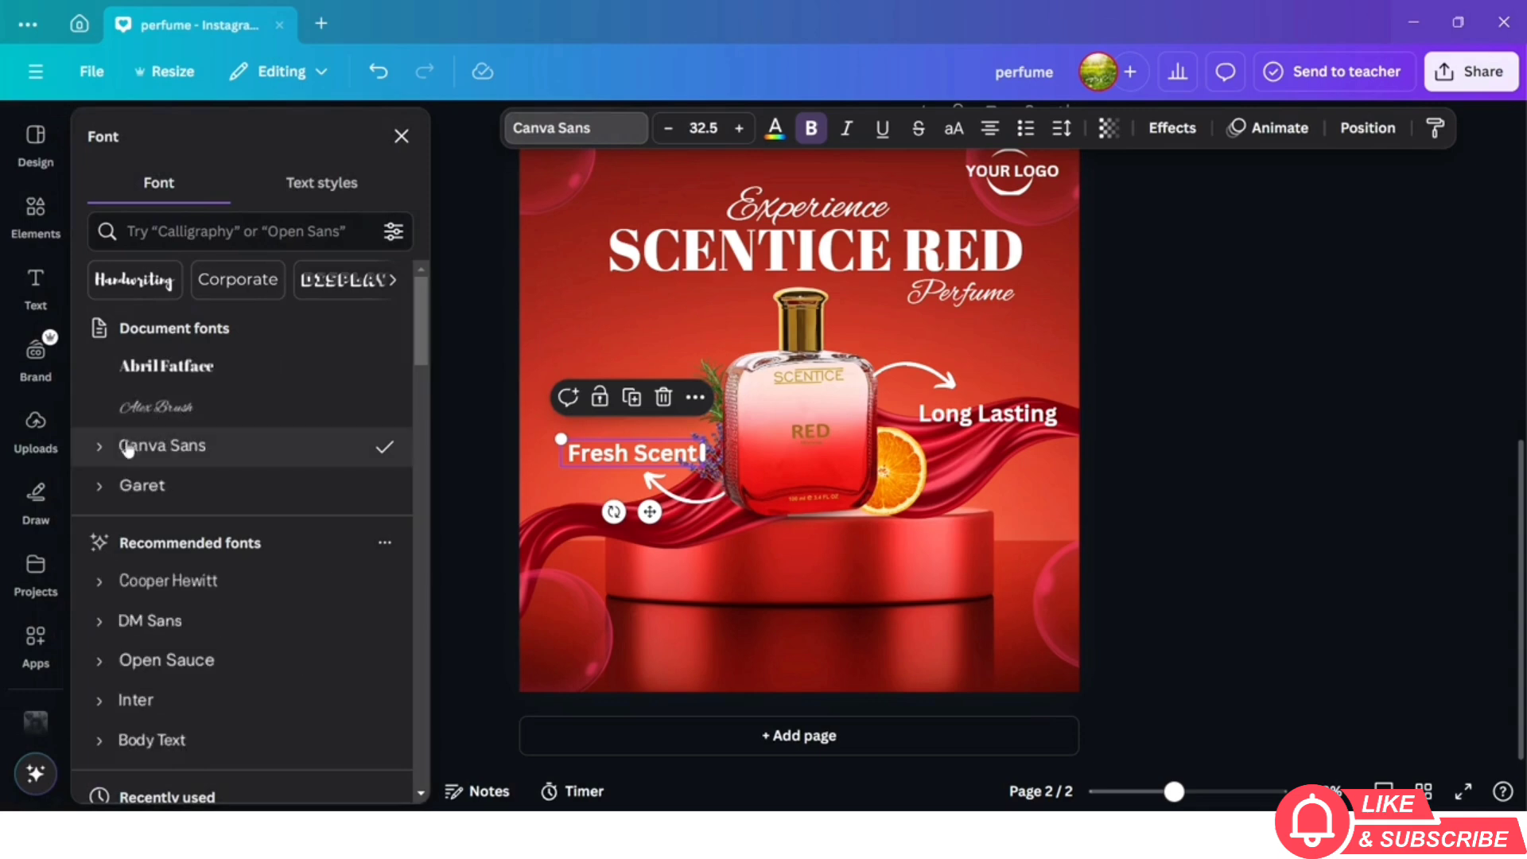
pyautogui.click(201, 367)
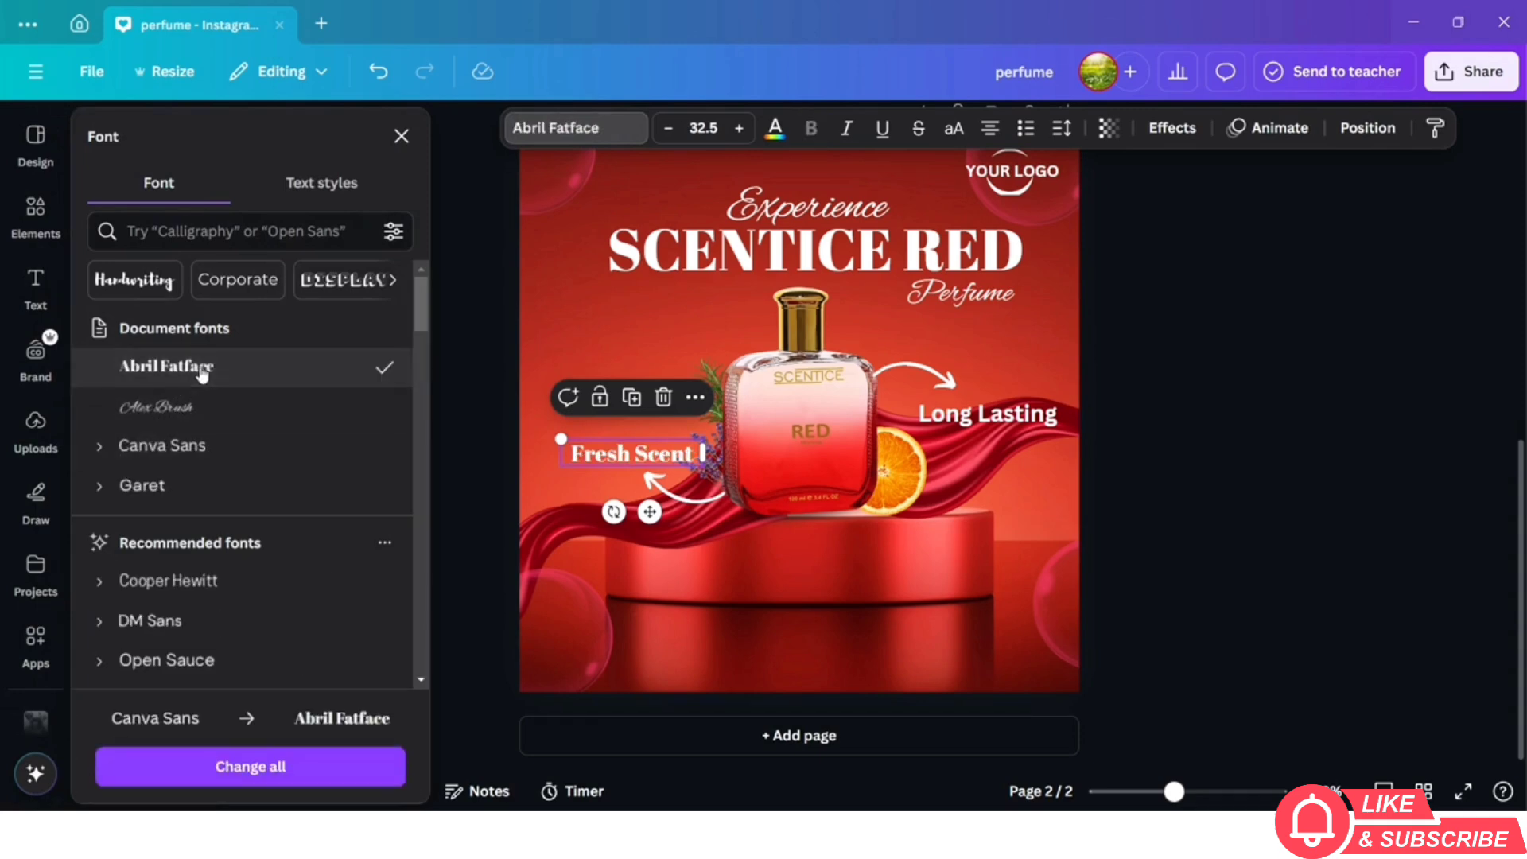
pyautogui.click(300, 770)
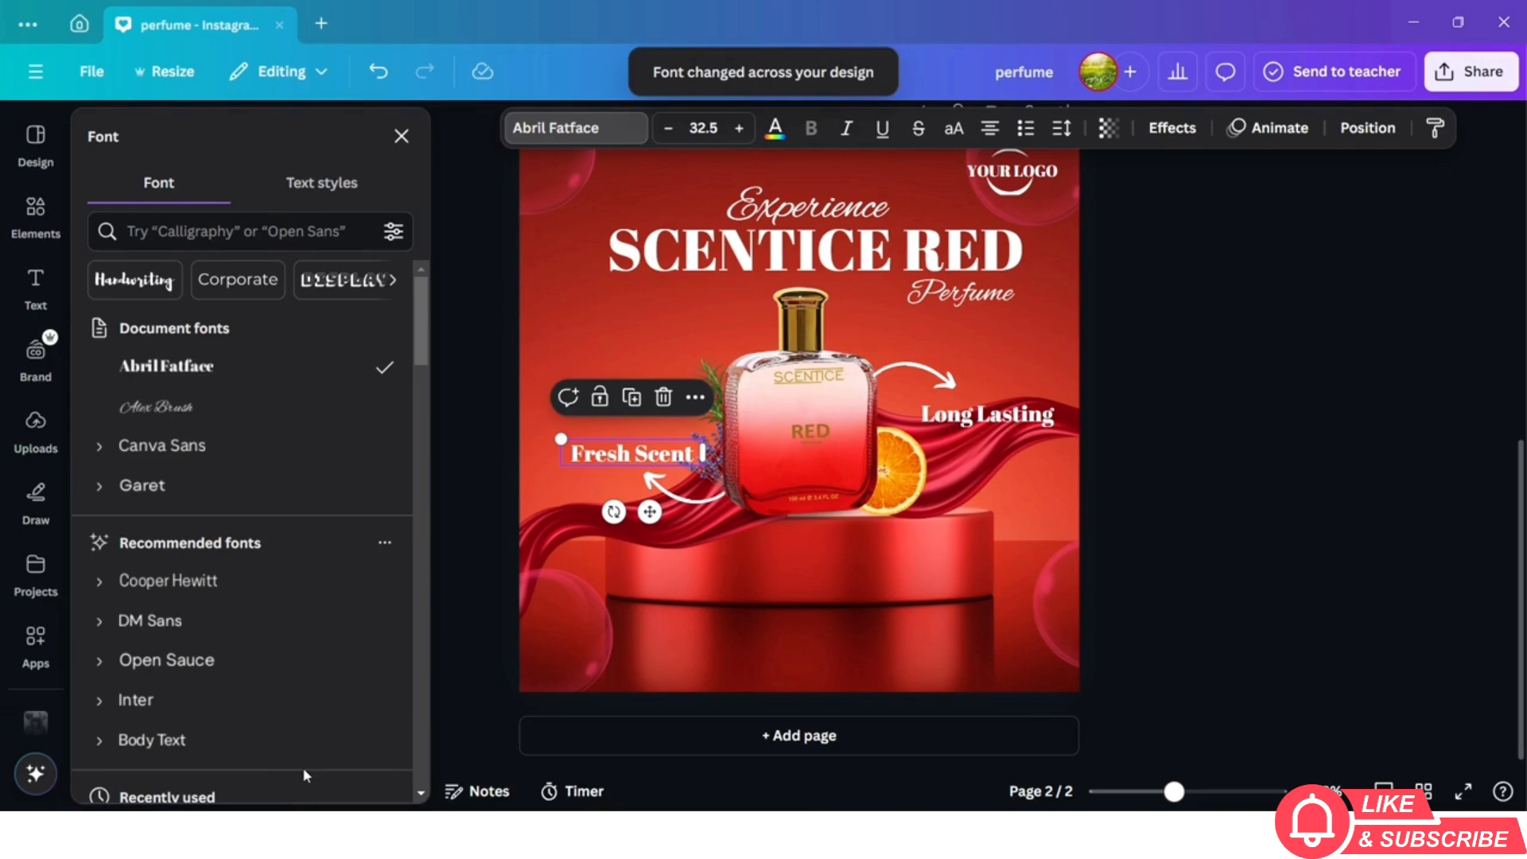
pyautogui.press('Tab')
# Search the graphics for "ORDER NOW" and add the red outlined rounded button
pyautogui.click(29, 231)
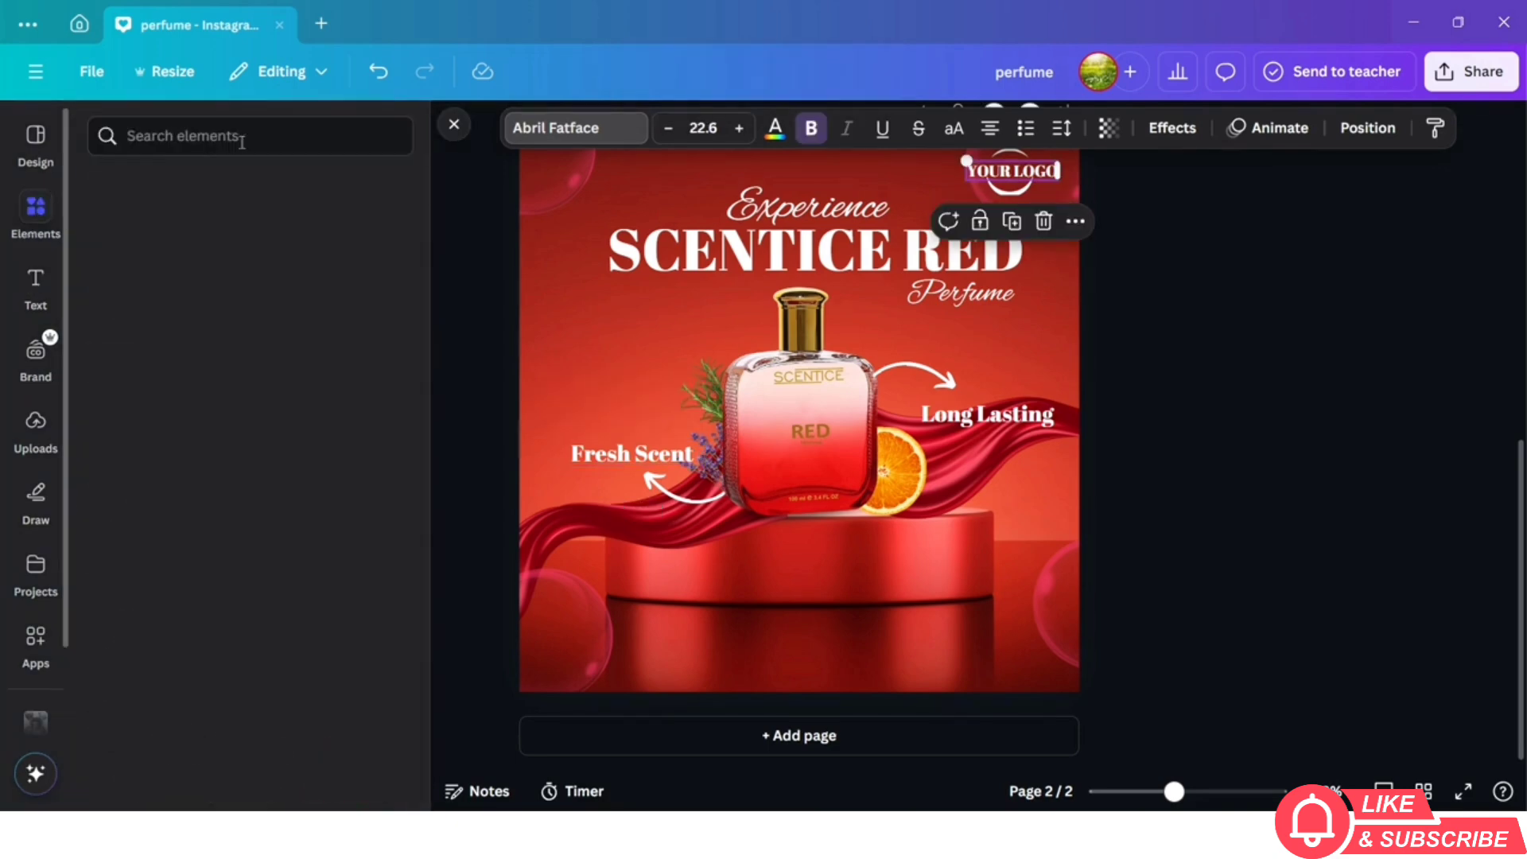
pyautogui.click(270, 136)
pyautogui.write('ORDER')
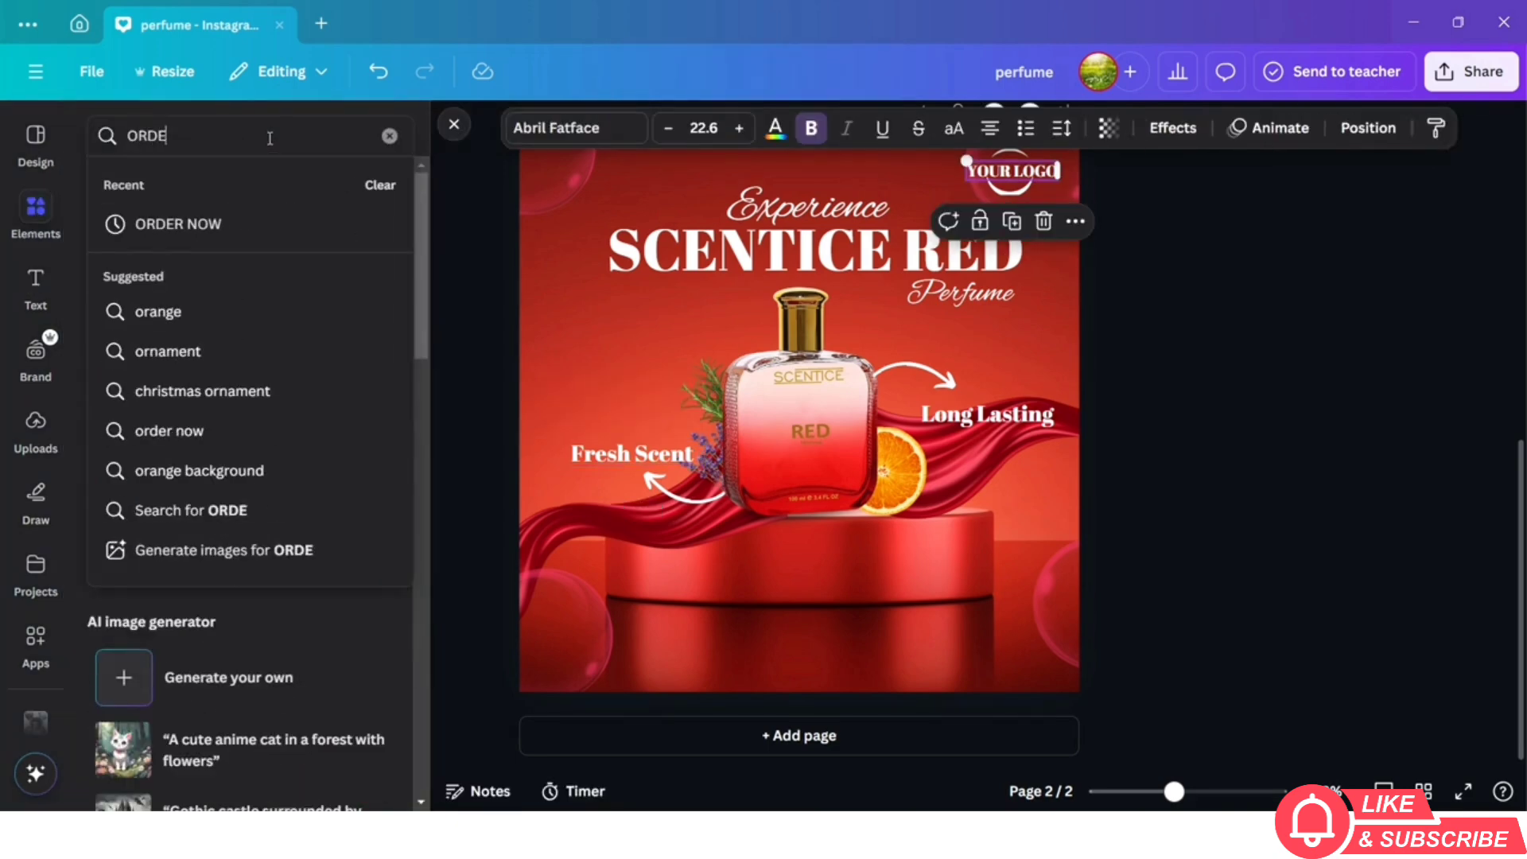
pyautogui.click(159, 227)
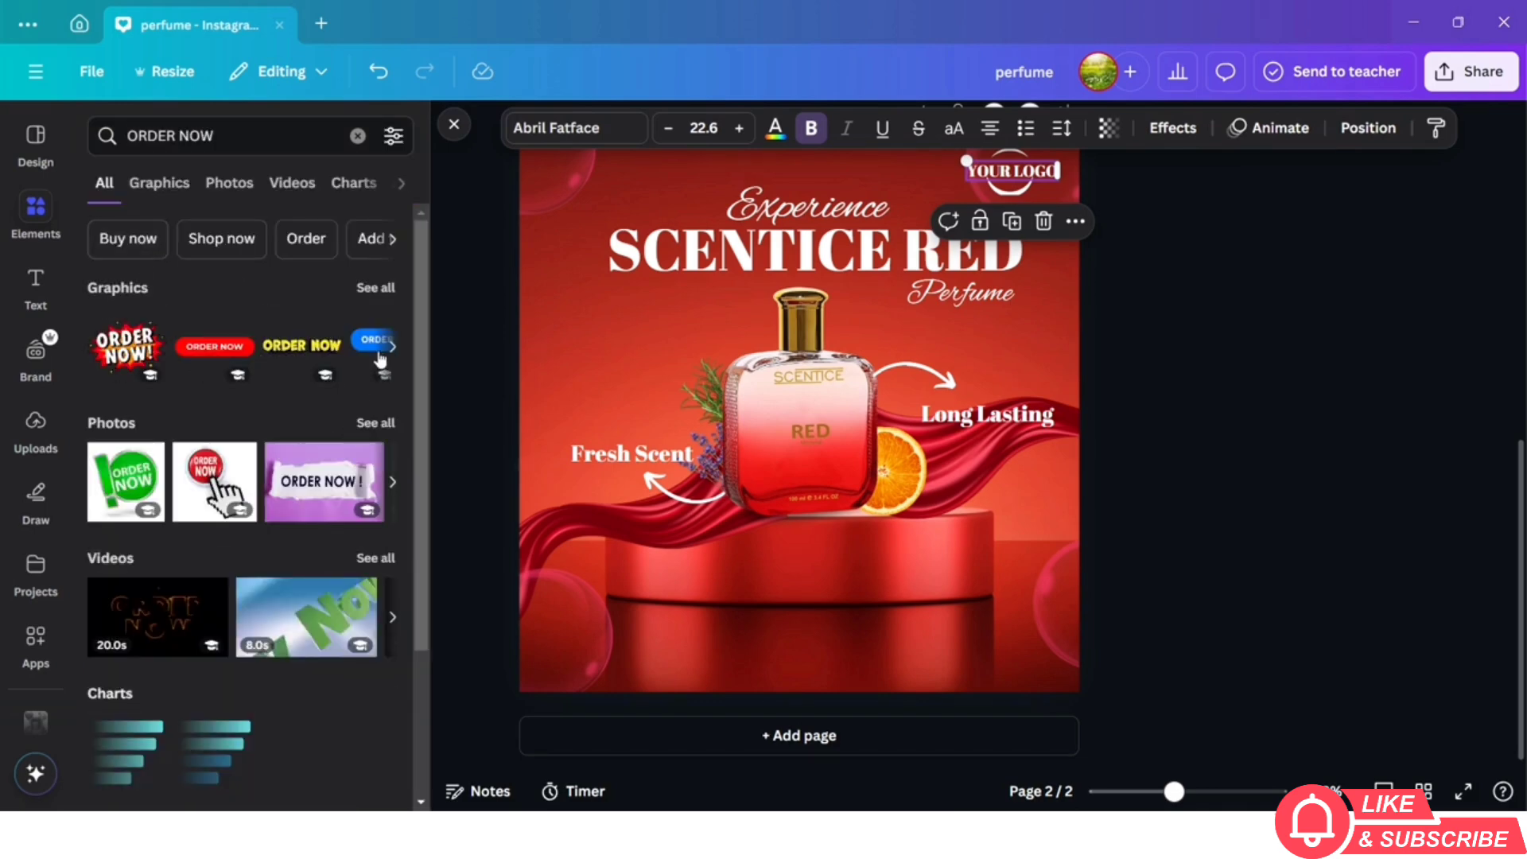
pyautogui.click(378, 289)
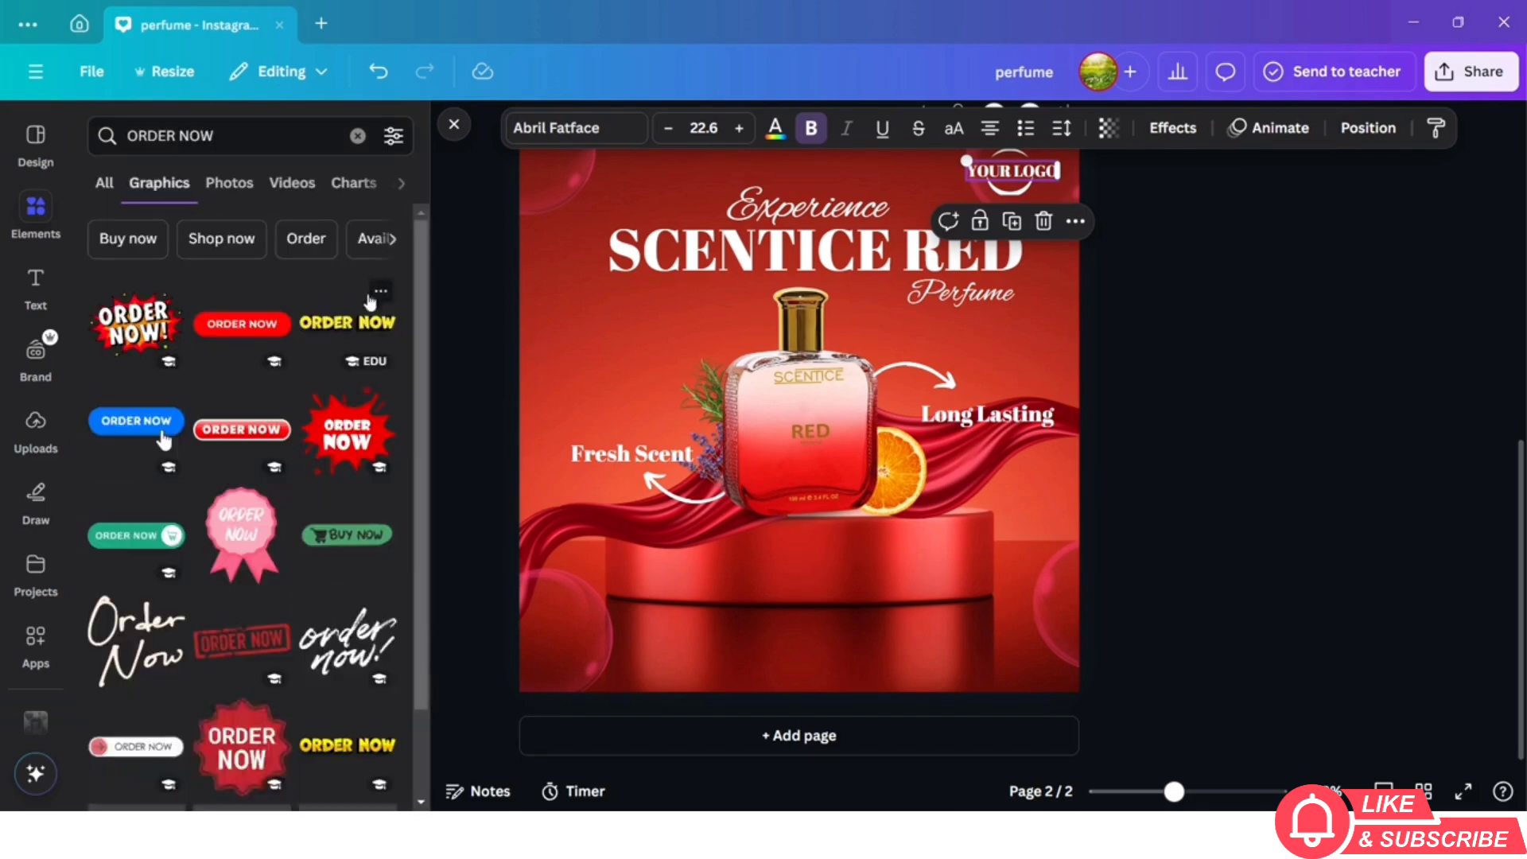
pyautogui.scroll(-3, 236, 554)
pyautogui.scroll(-1, 236, 555)
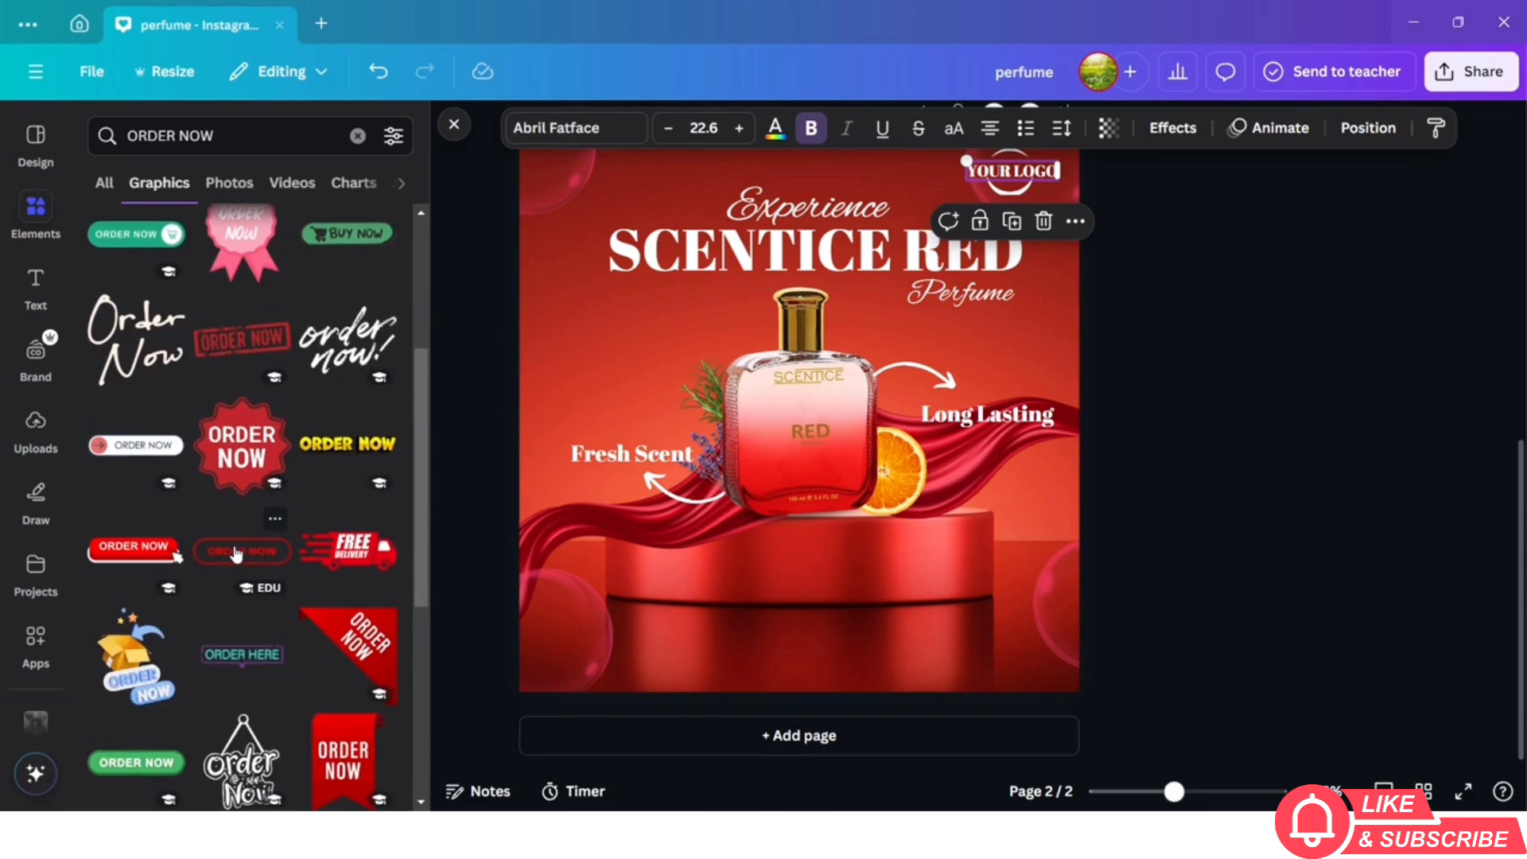
pyautogui.click(237, 554)
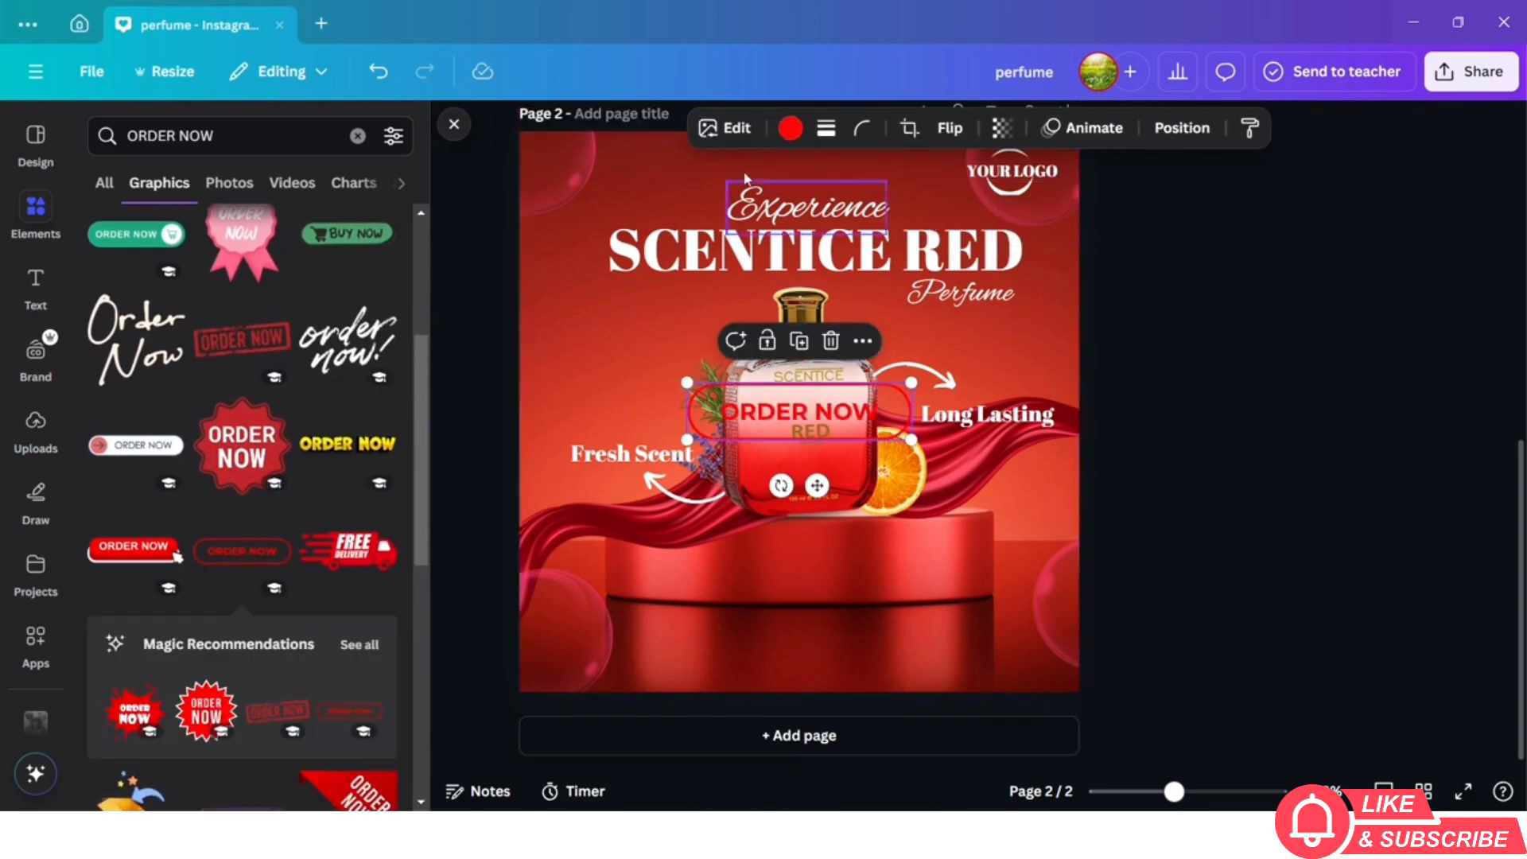
# Recolour the "ORDER NOW" button white, shrink it and centre it over the lower edge of the podium
pyautogui.click(795, 135)
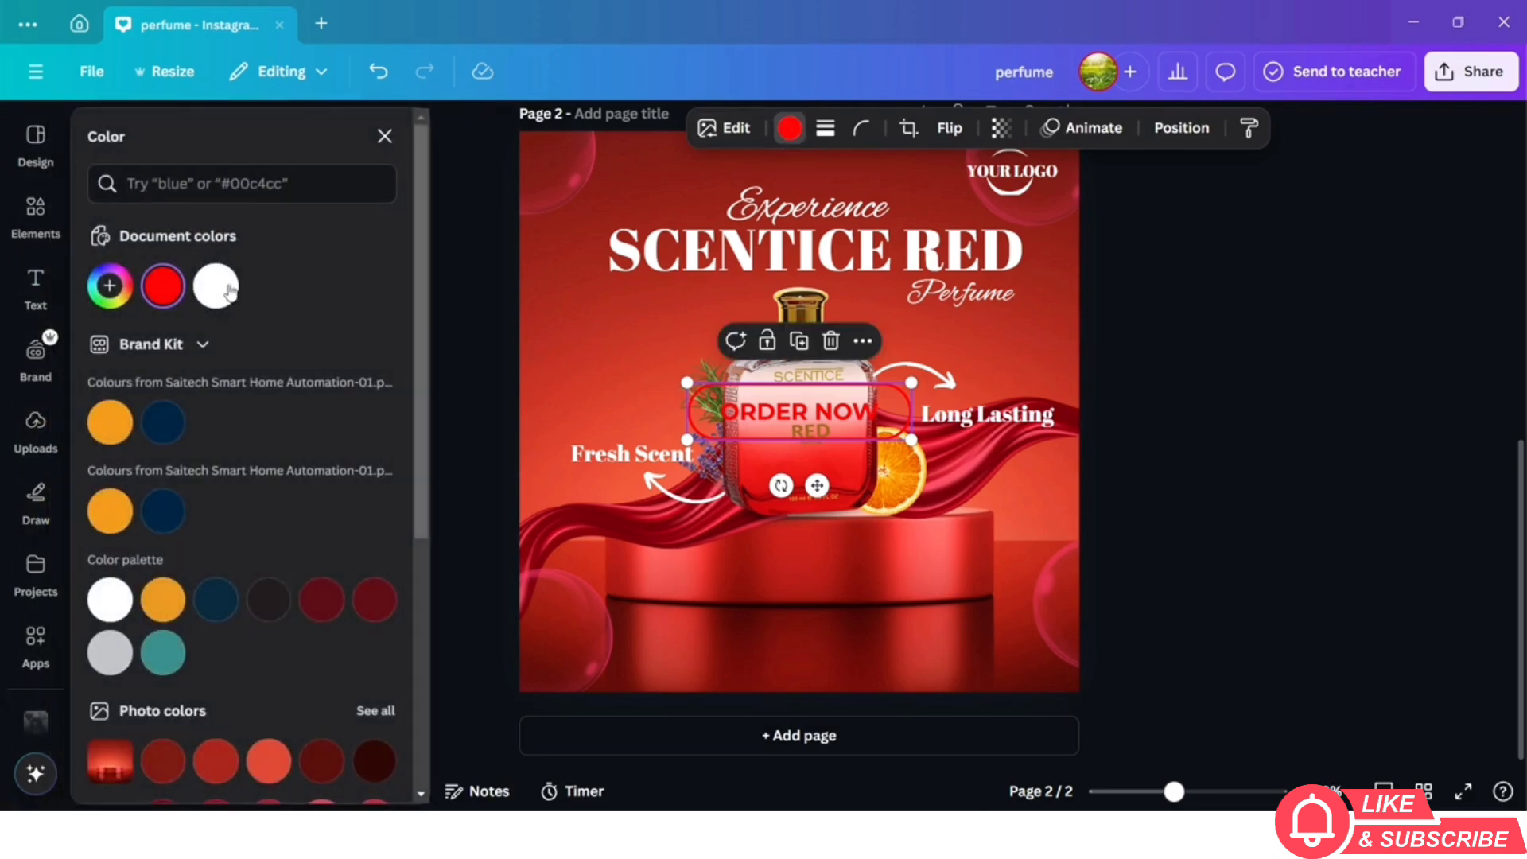
pyautogui.click(210, 291)
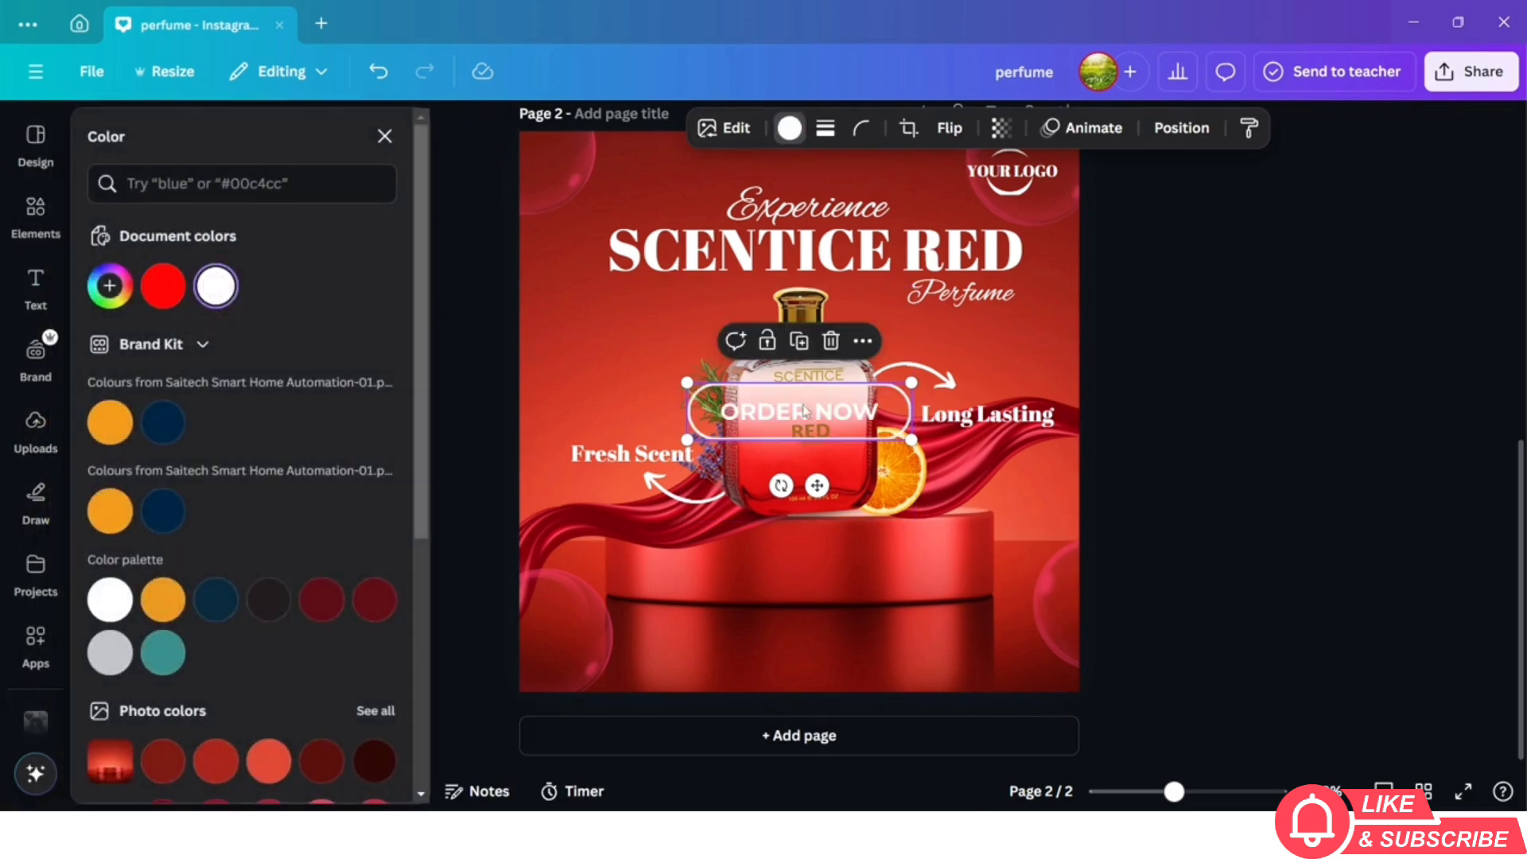
pyautogui.moveTo(803, 497); pyautogui.dragTo(807, 595)
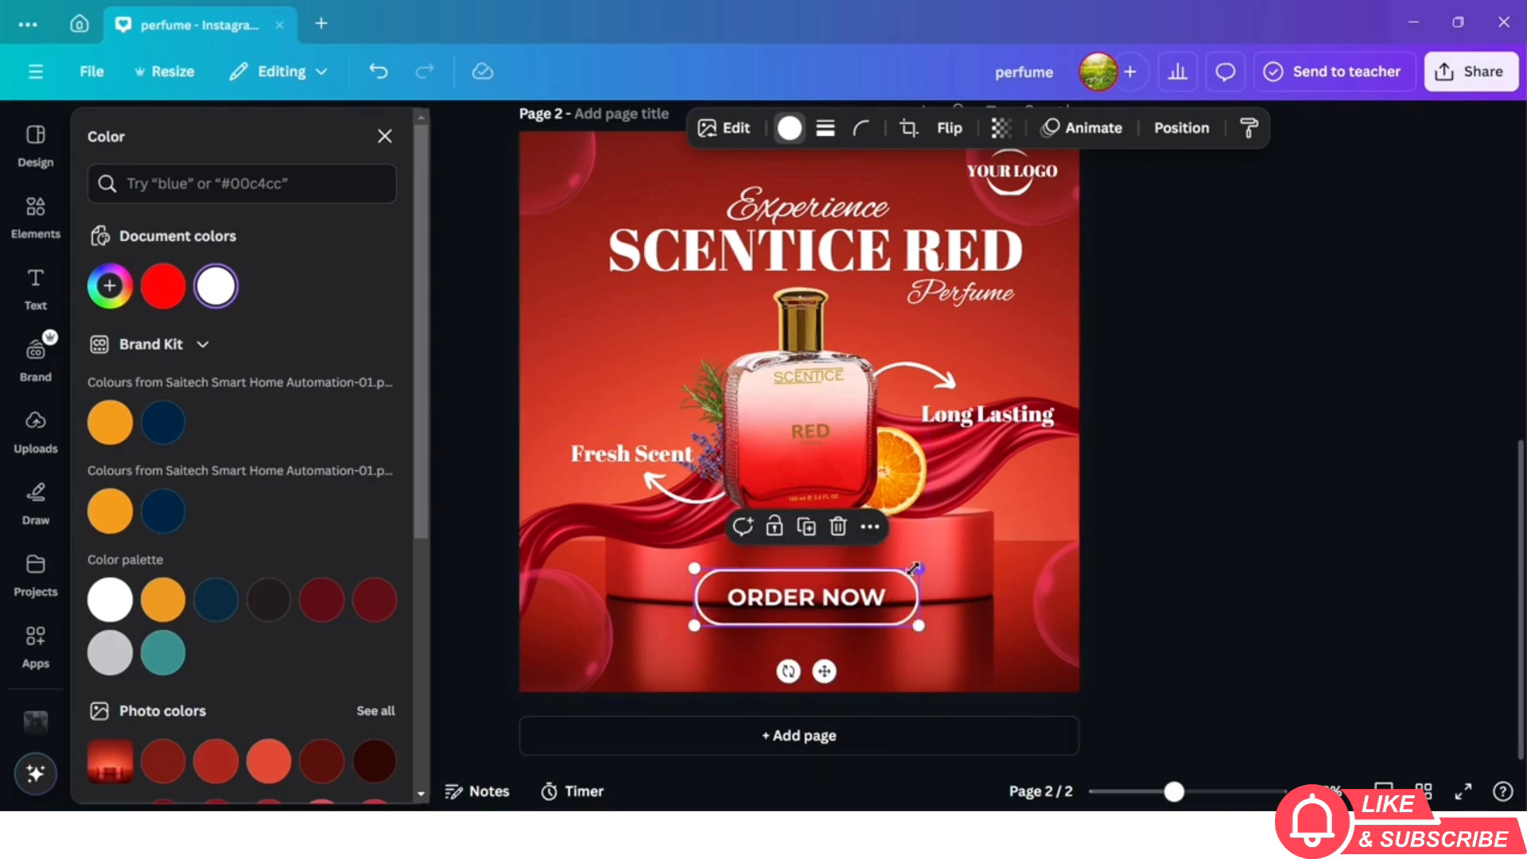
pyautogui.moveTo(913, 567); pyautogui.dragTo(883, 575)
pyautogui.moveTo(772, 592); pyautogui.dragTo(796, 591)
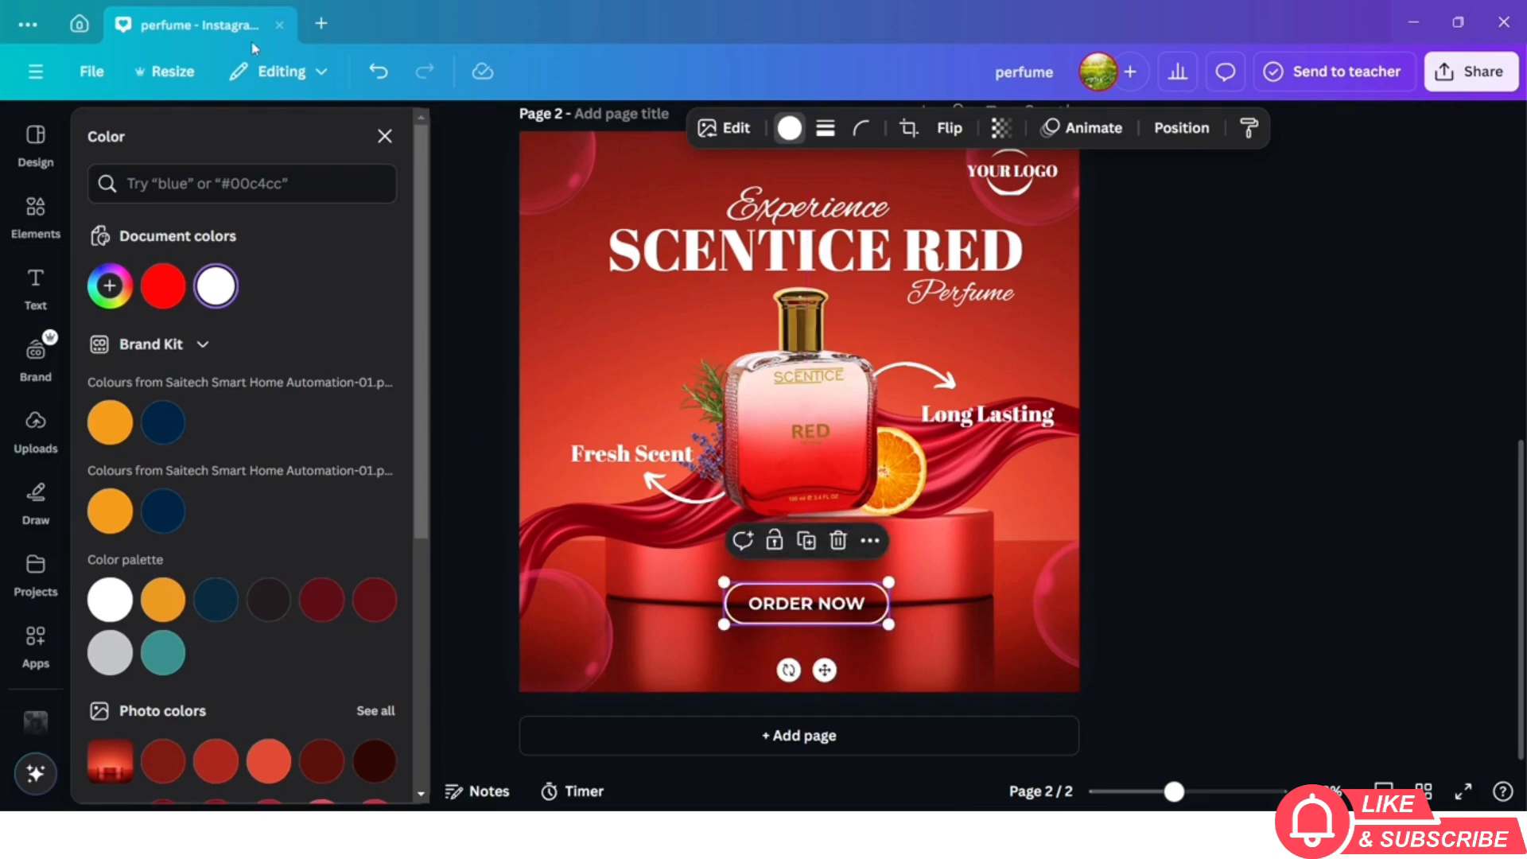
# Search the graphics for "LIGHT" and add the golden starburst glow
pyautogui.click(56, 204)
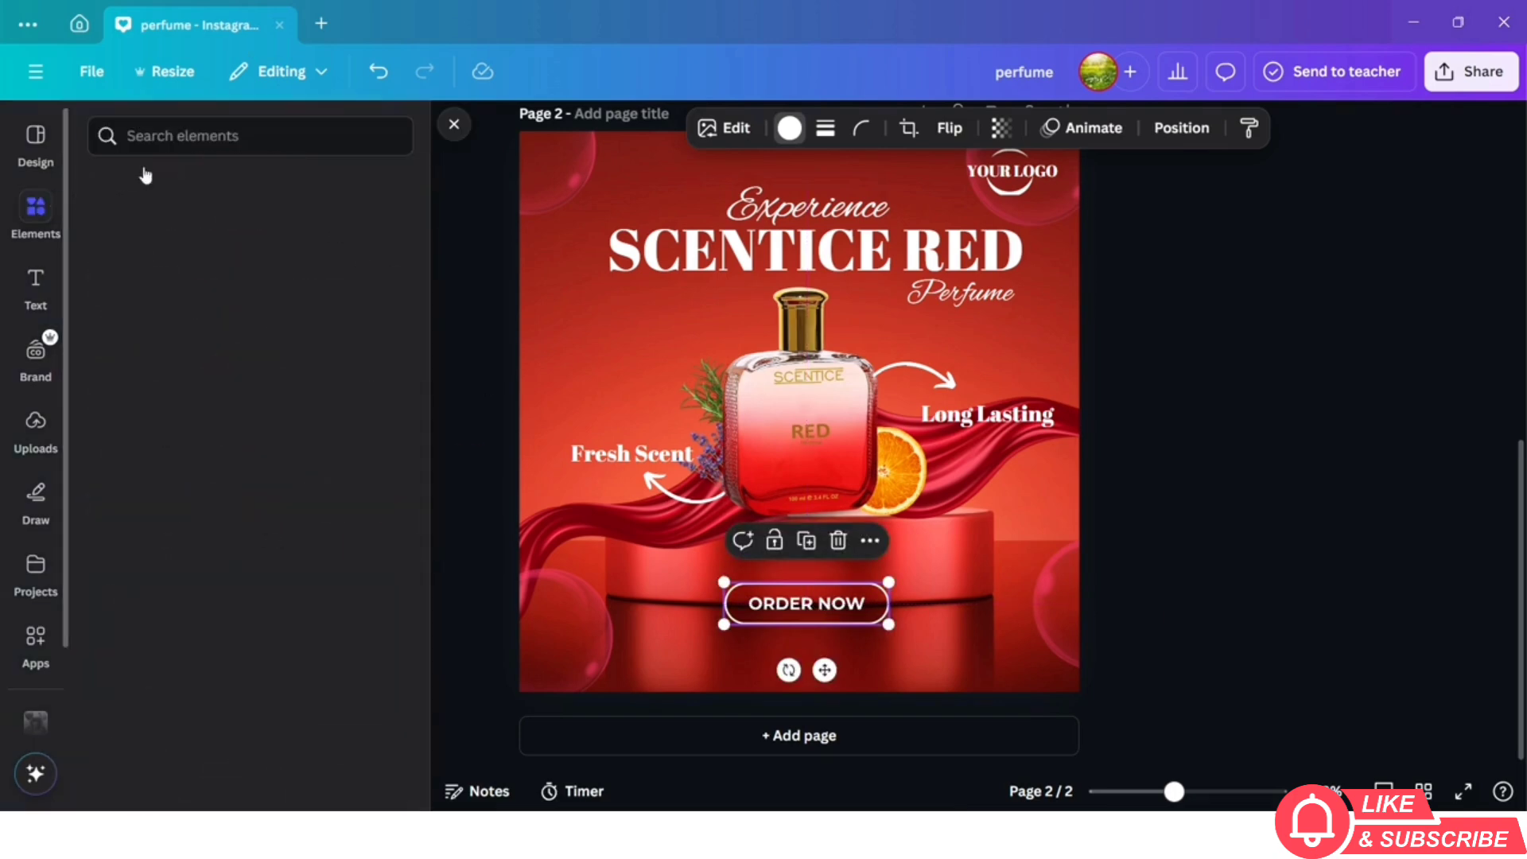
pyautogui.click(282, 133)
pyautogui.write('LIGHT')
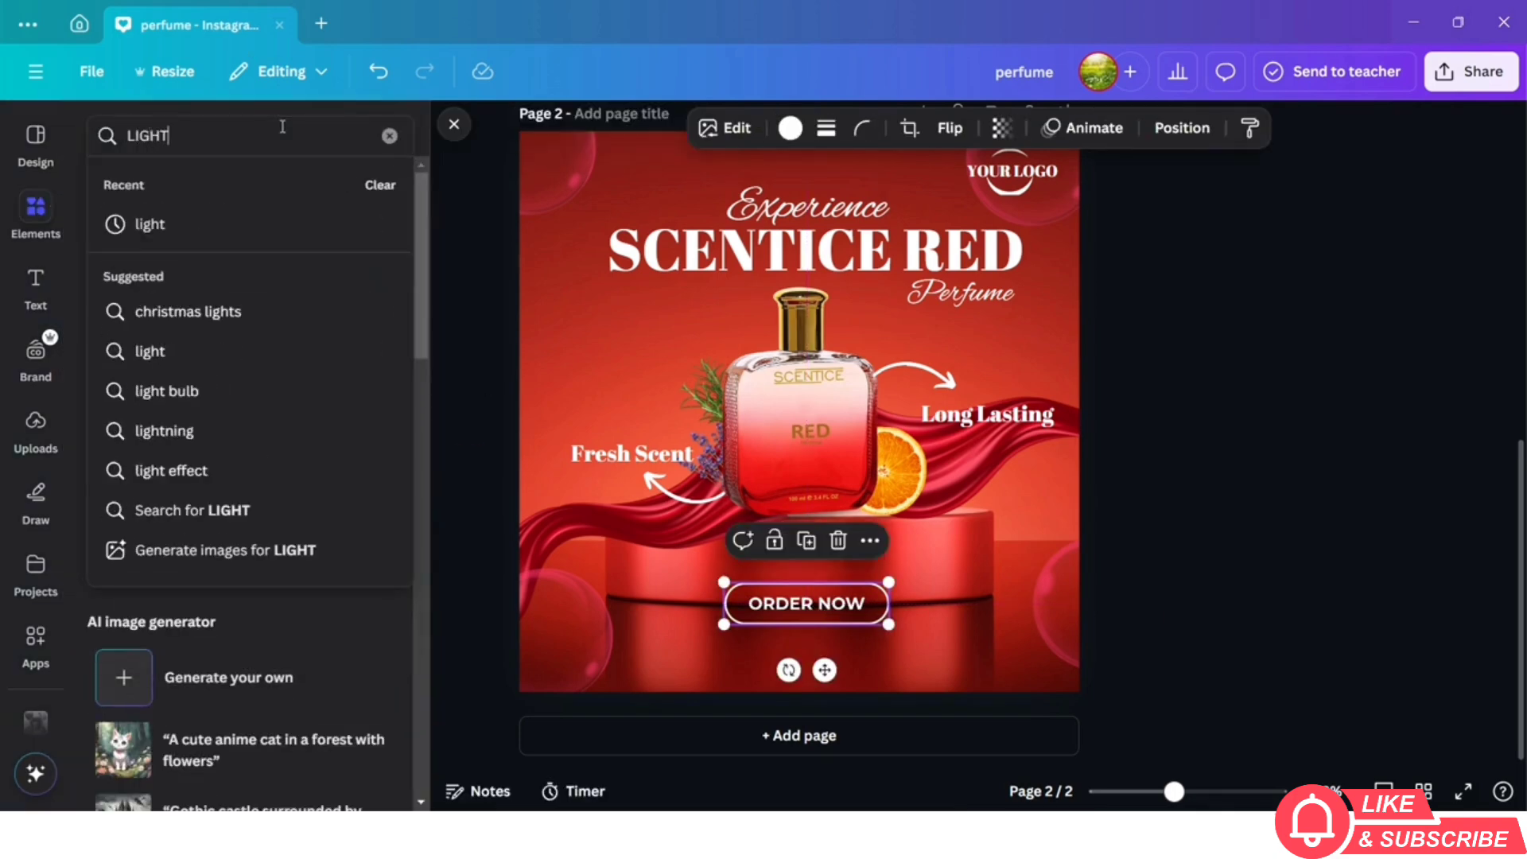
pyautogui.press('Return')
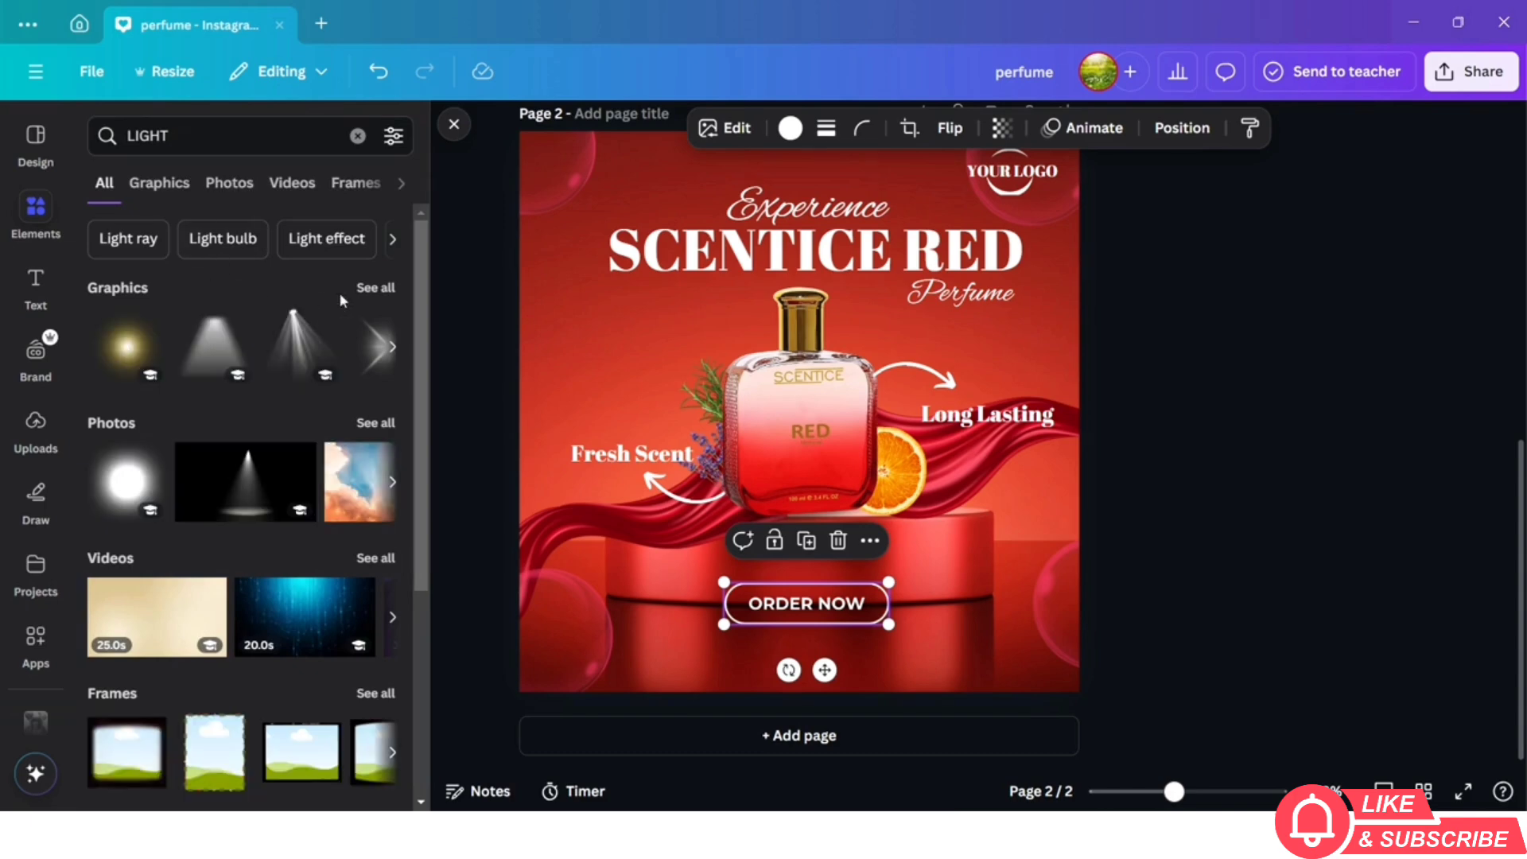
pyautogui.click(375, 290)
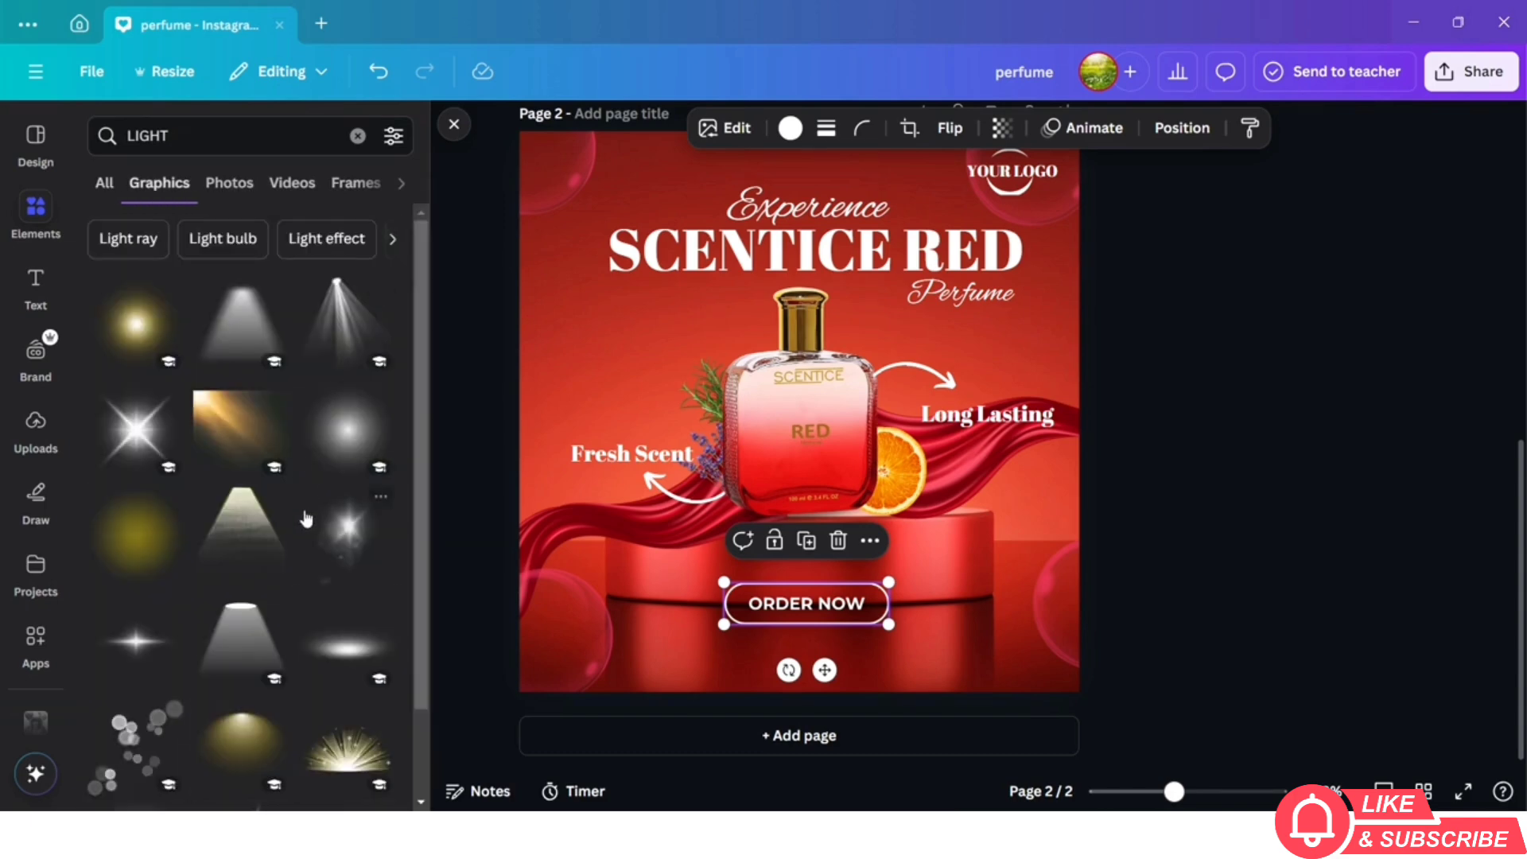
pyautogui.scroll(-6, 306, 518)
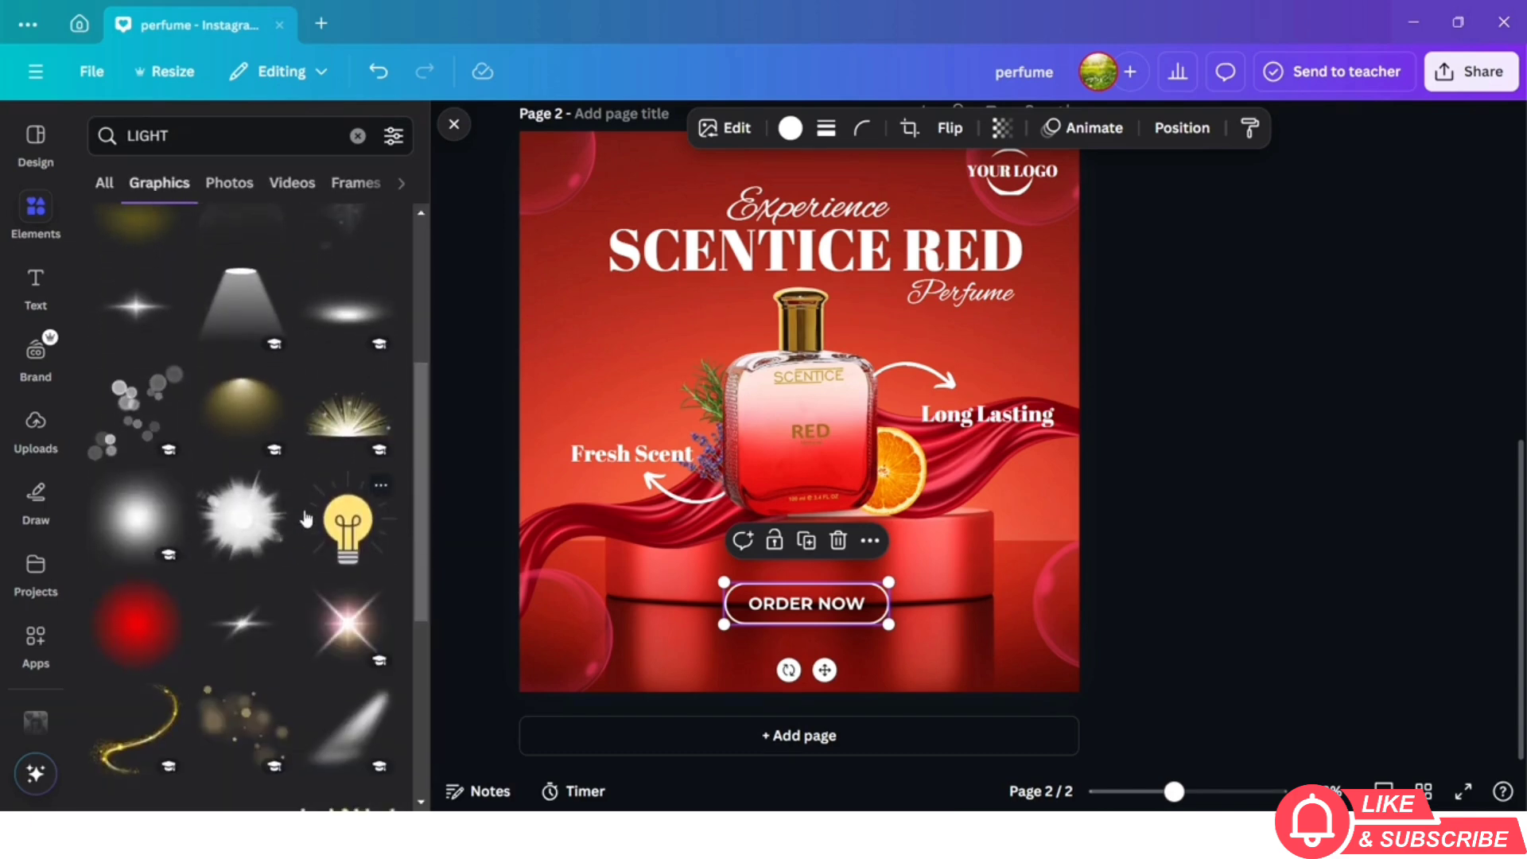
pyautogui.scroll(-5, 306, 519)
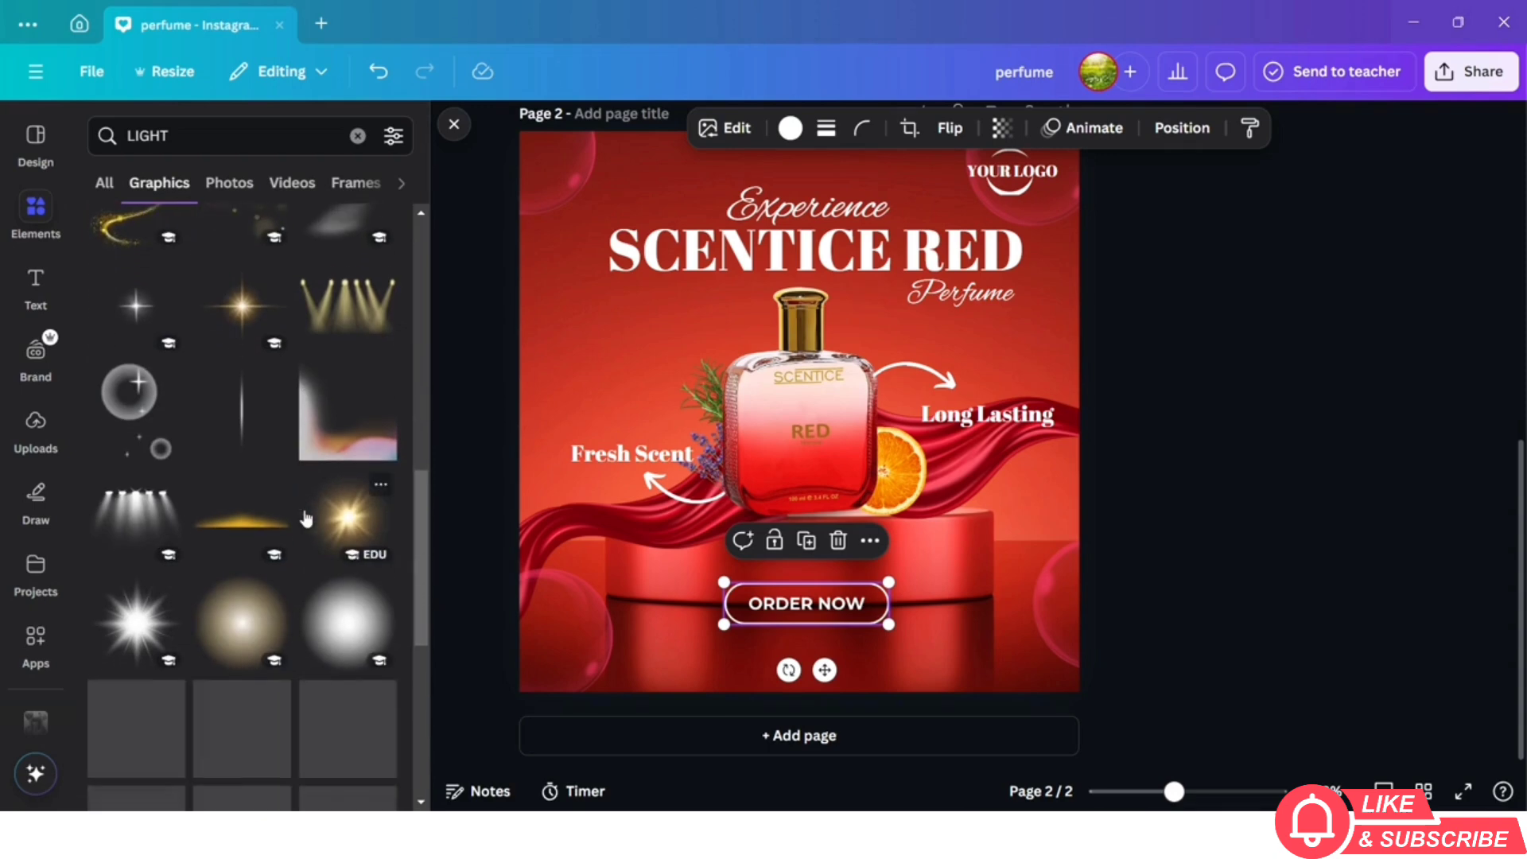
pyautogui.click(348, 518)
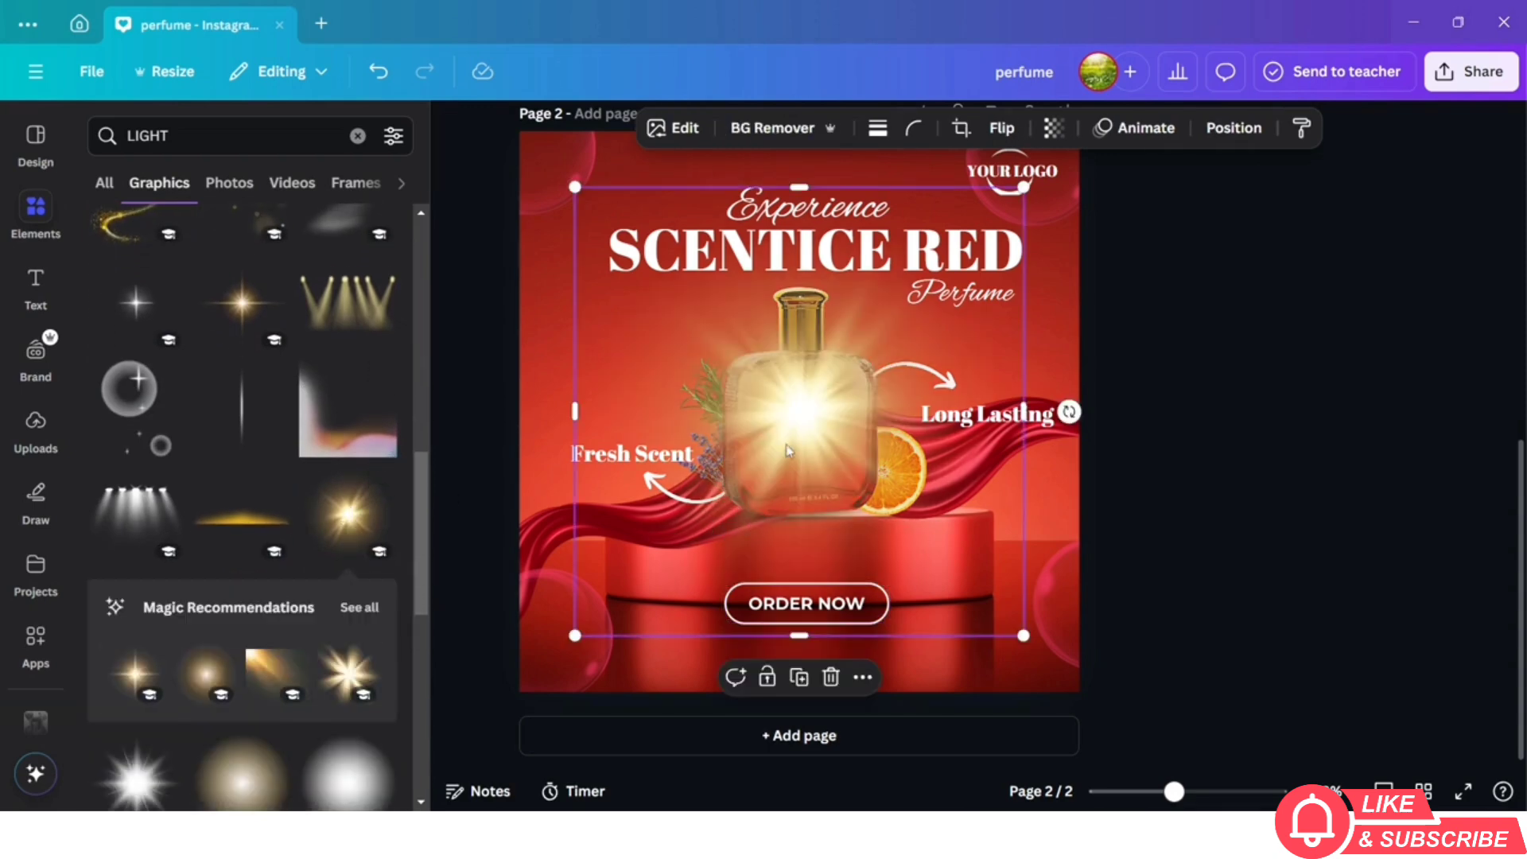
# Move the golden glow up to the bottle's neck and place its layer just above the red podium background, behind the silk
pyautogui.moveTo(796, 381); pyautogui.dragTo(788, 321)
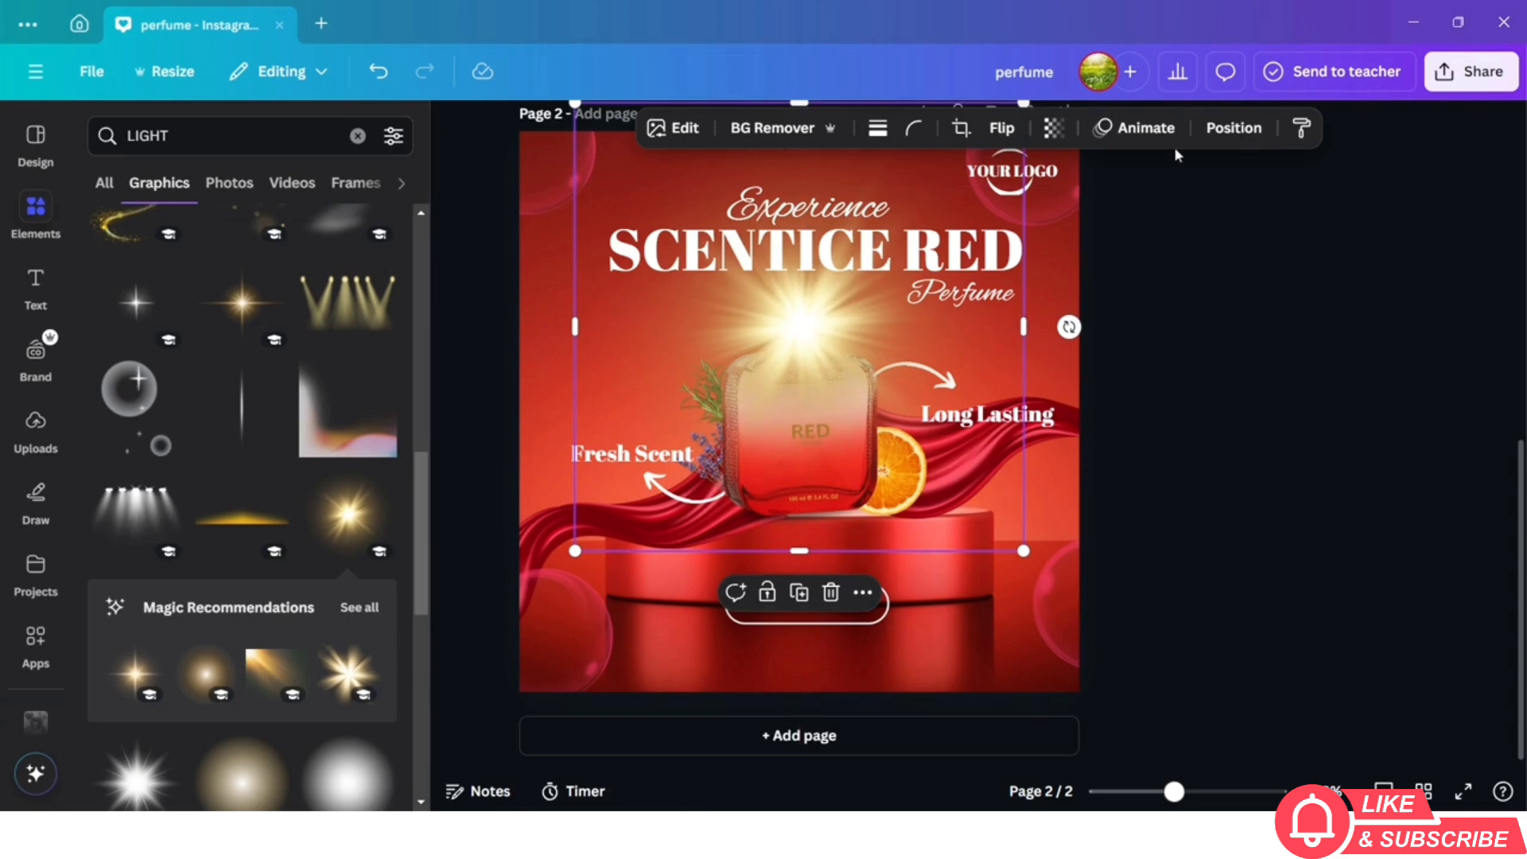
pyautogui.click(1232, 129)
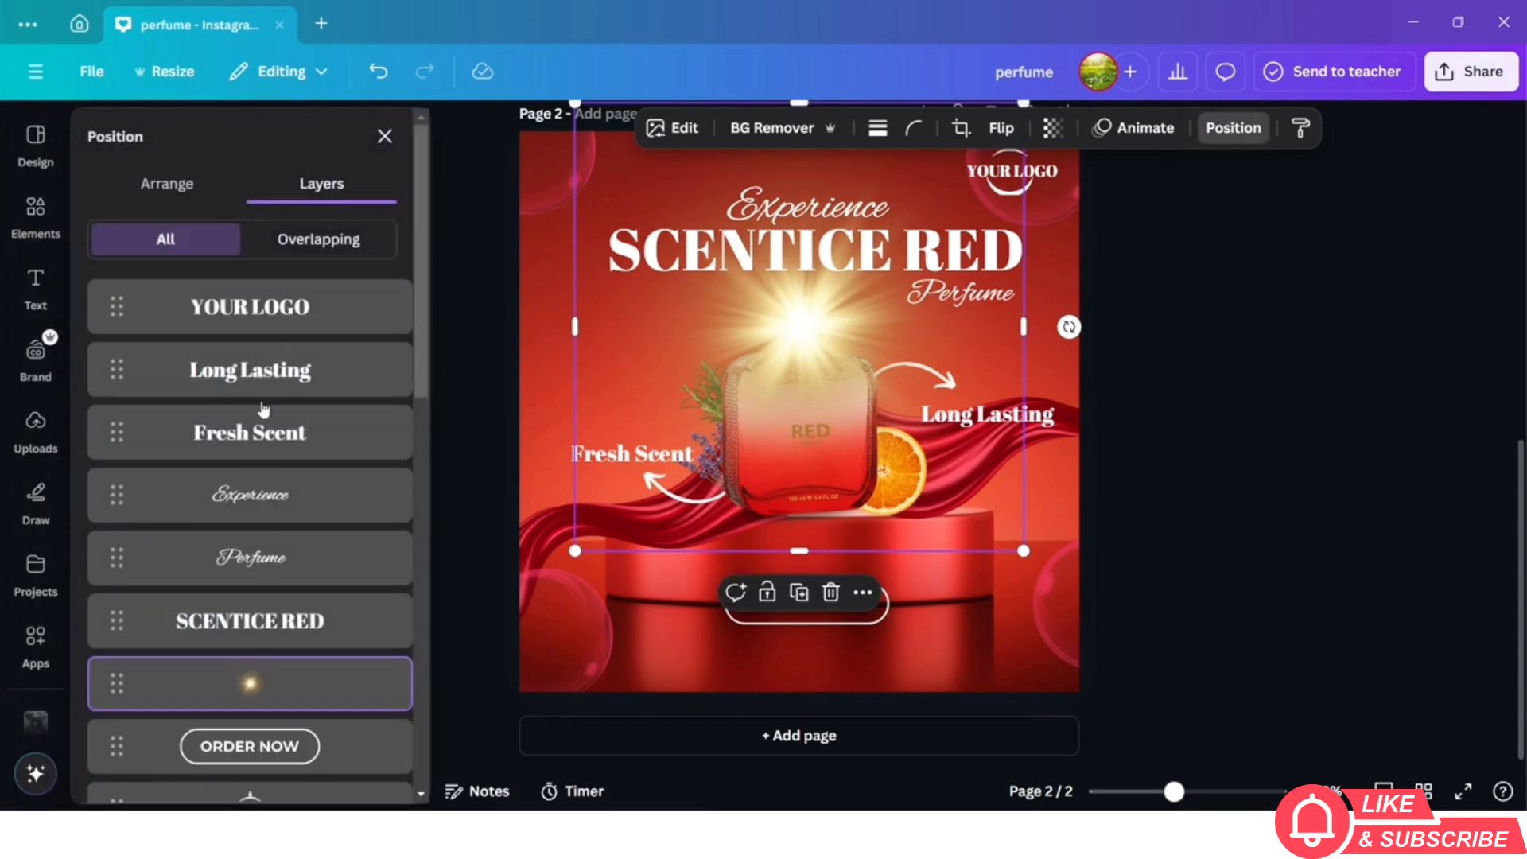
pyautogui.scroll(-3, 266, 446)
pyautogui.moveTo(283, 431); pyautogui.dragTo(283, 680)
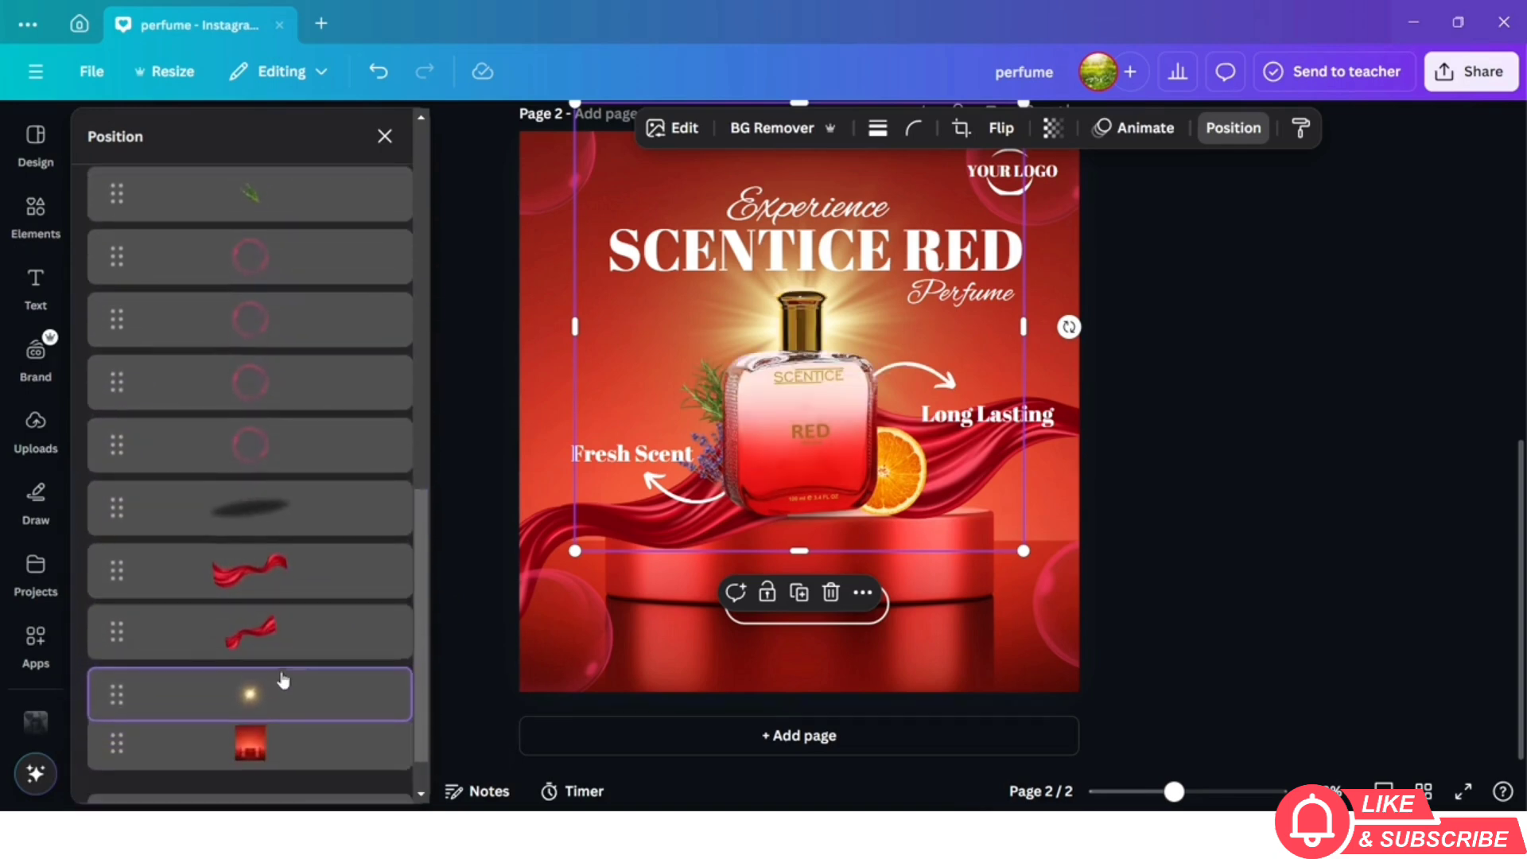
# Reduce the opacity of the golden starburst glow behind the bottle's neck to soften it
pyautogui.click(1051, 129)
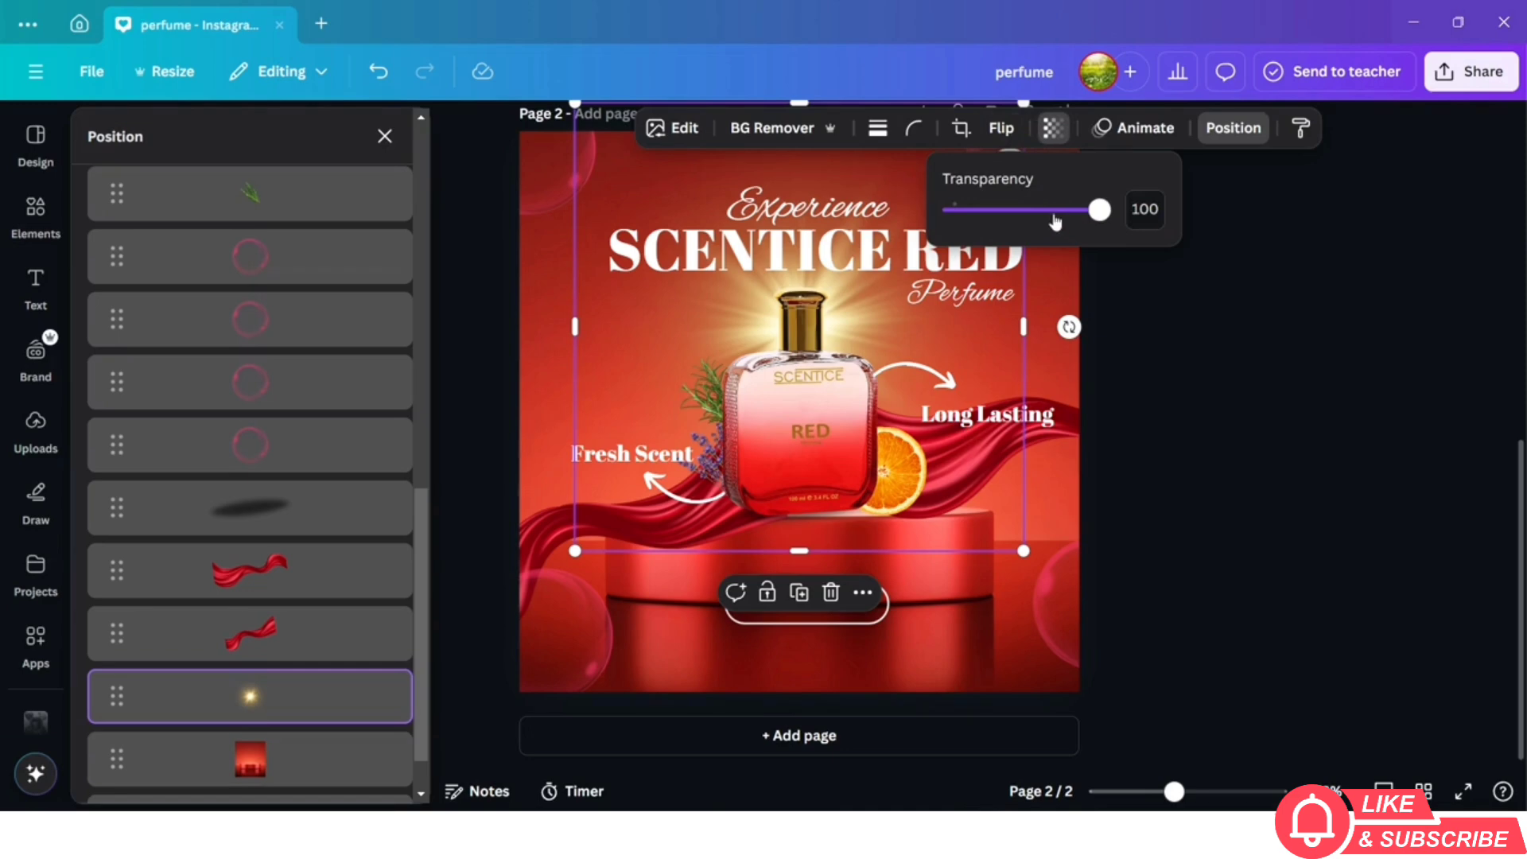
pyautogui.click(1054, 213)
pyautogui.moveTo(1052, 213); pyautogui.dragTo(1036, 211)
pyautogui.click(1198, 452)
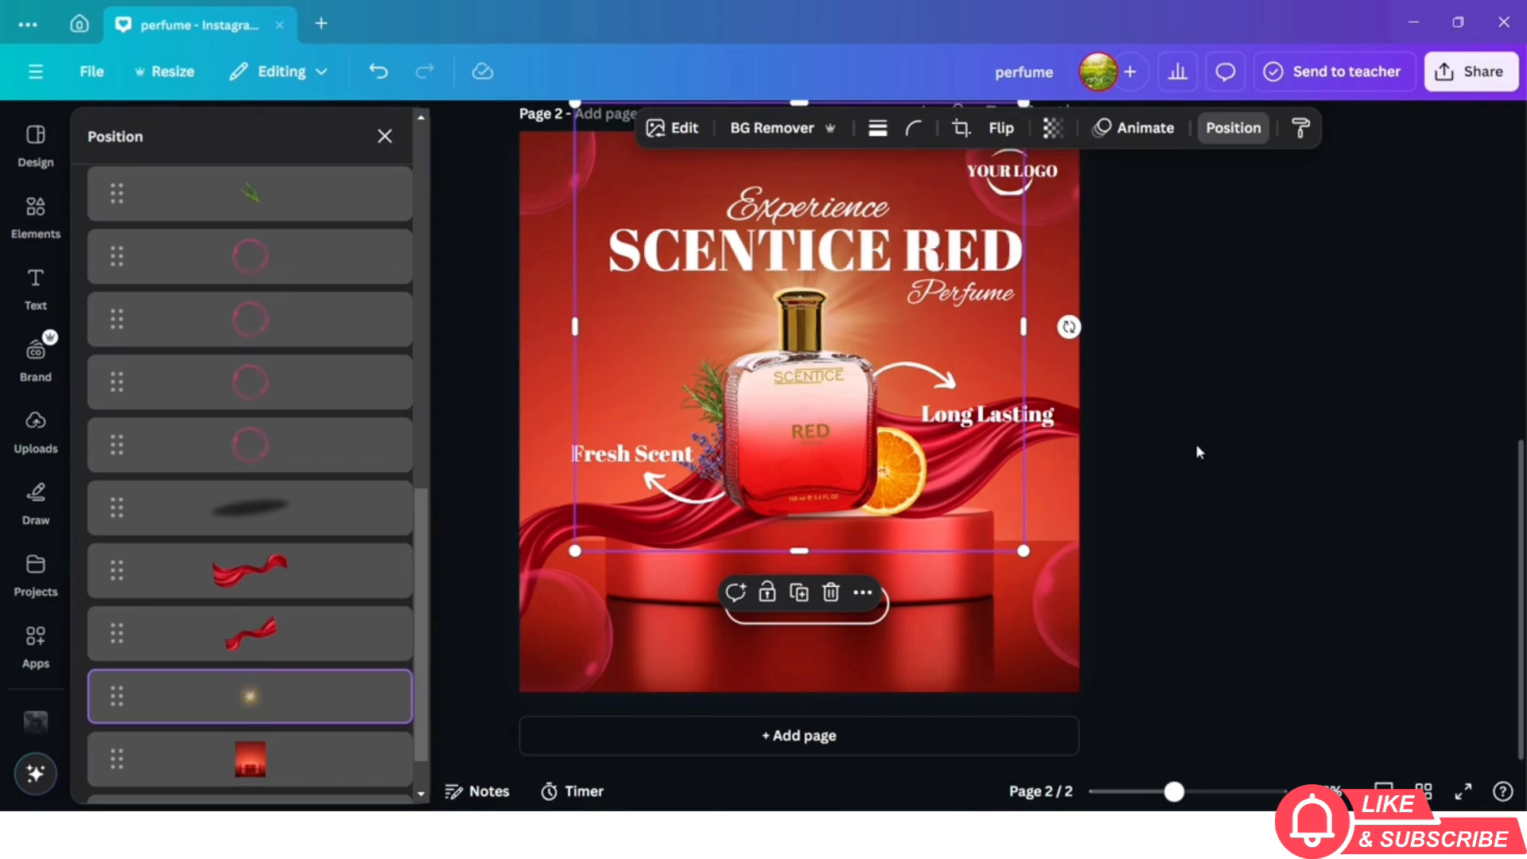
pyautogui.click(1198, 452)
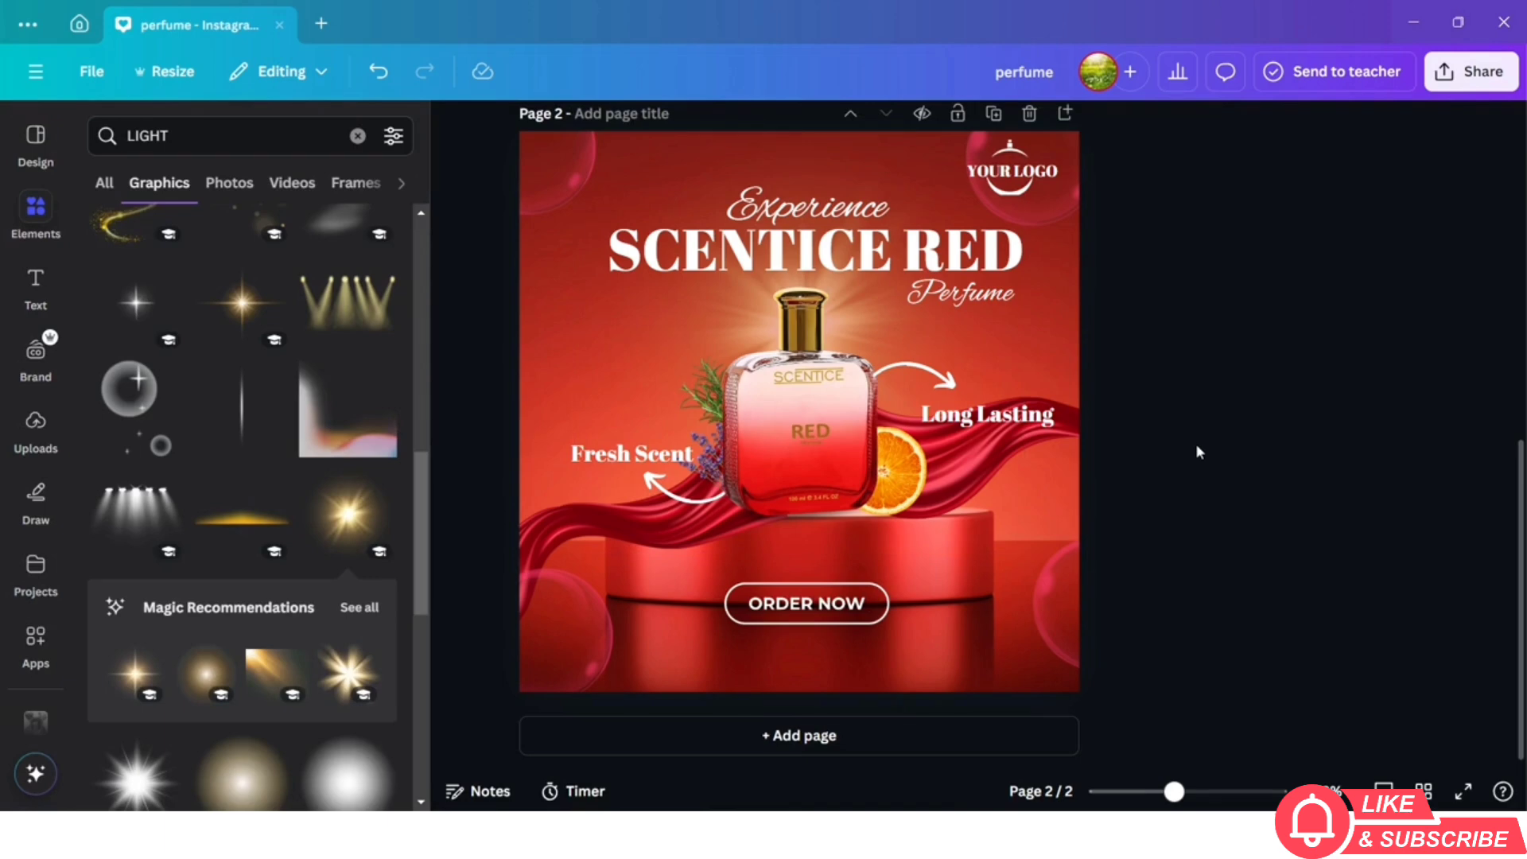
pyautogui.click(1002, 662)
pyautogui.click(1002, 662)
pyautogui.click(1004, 665)
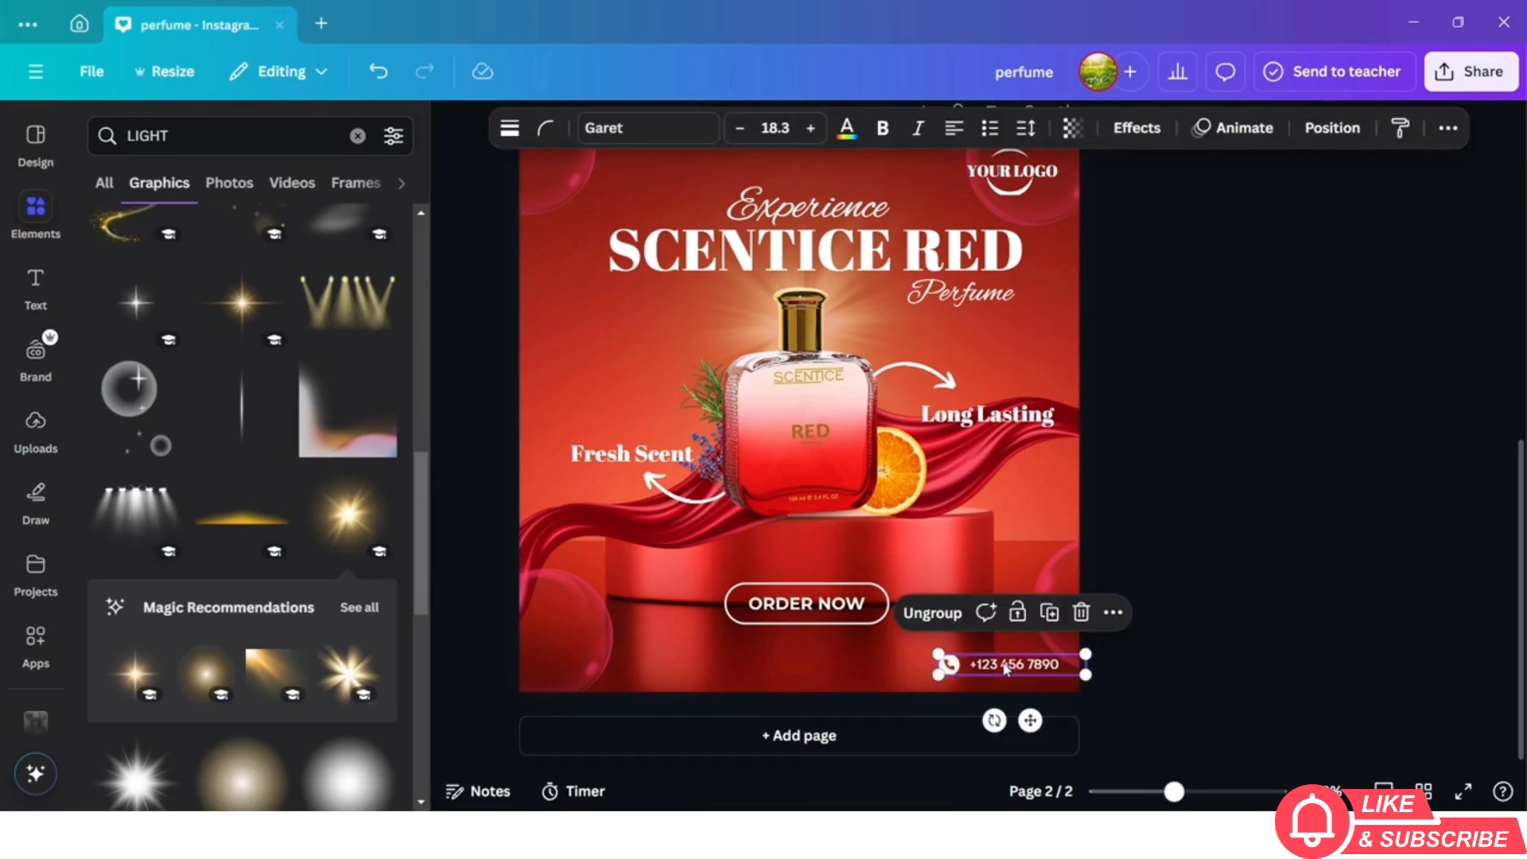
pyautogui.moveTo(1108, 461); pyautogui.dragTo(1034, 358)
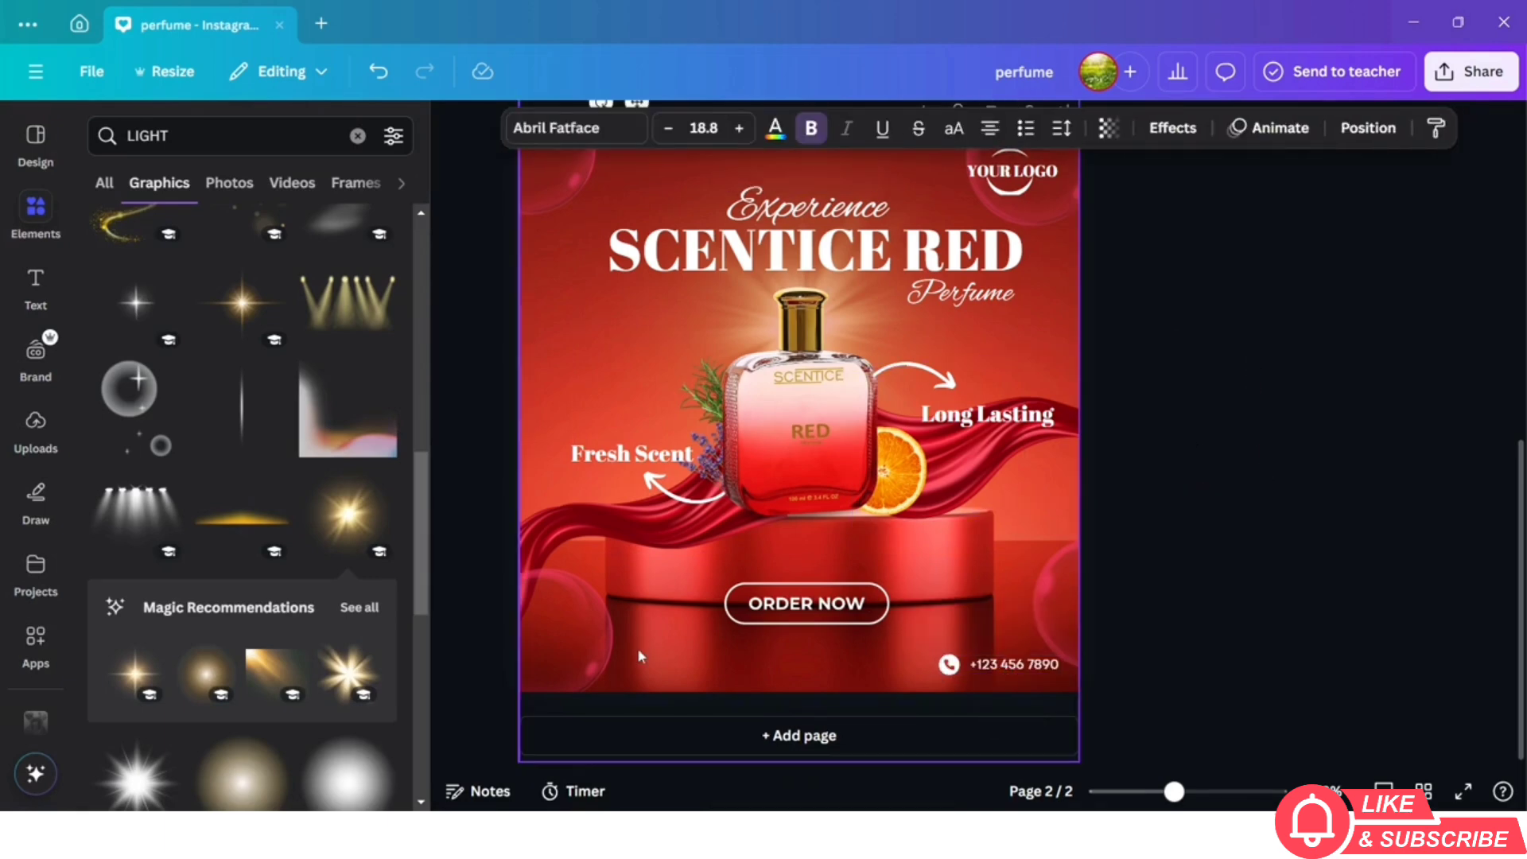
pyautogui.click(637, 647)
pyautogui.click(639, 657)
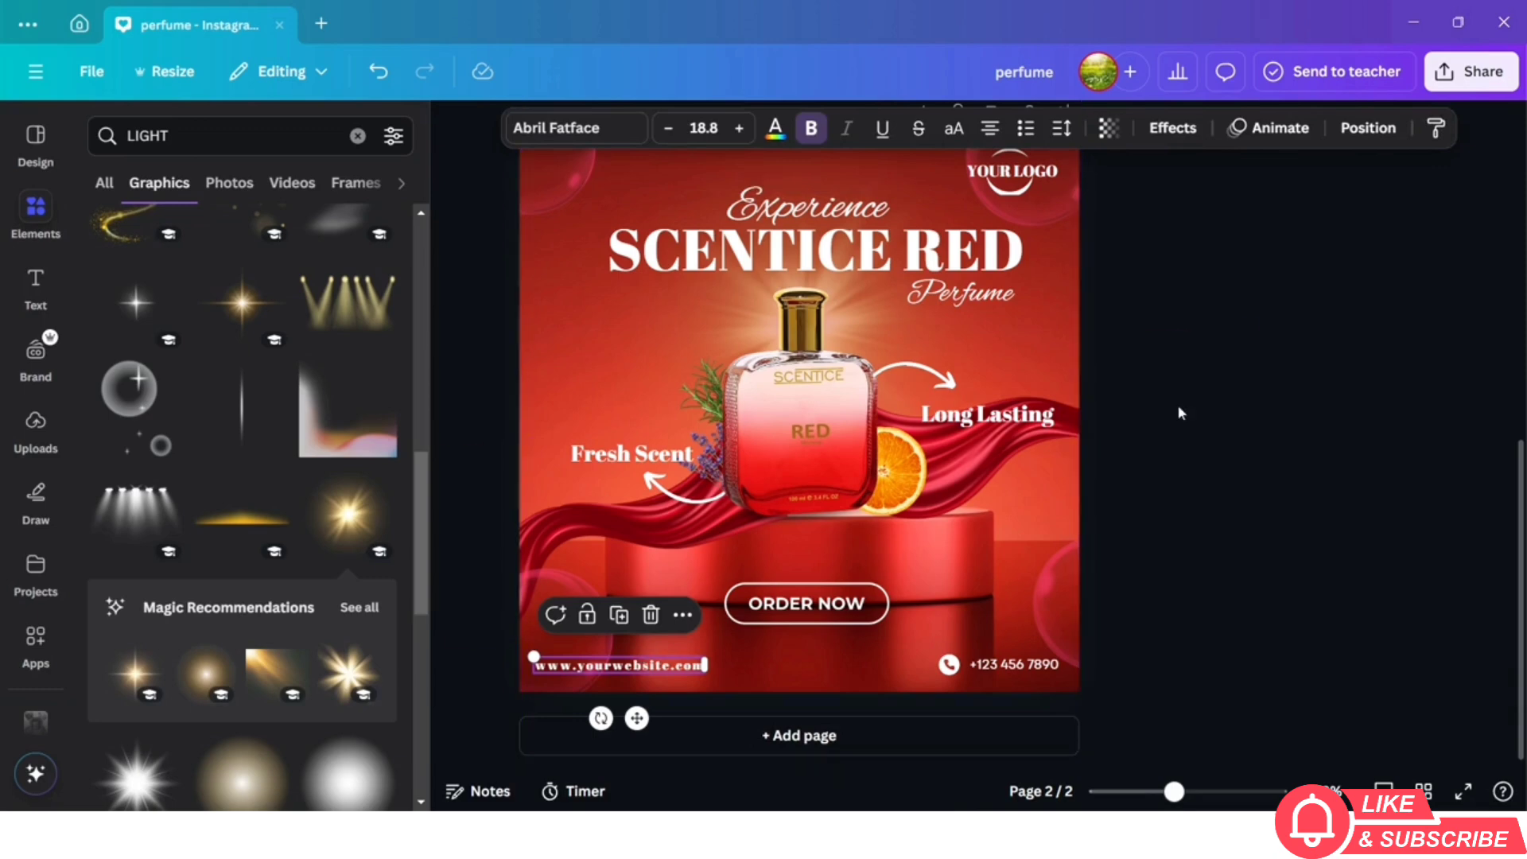
# Paste the white Instagram, Facebook and X icons in a row in the design's upper-left corner
pyautogui.click(580, 188)
pyautogui.click(636, 194)
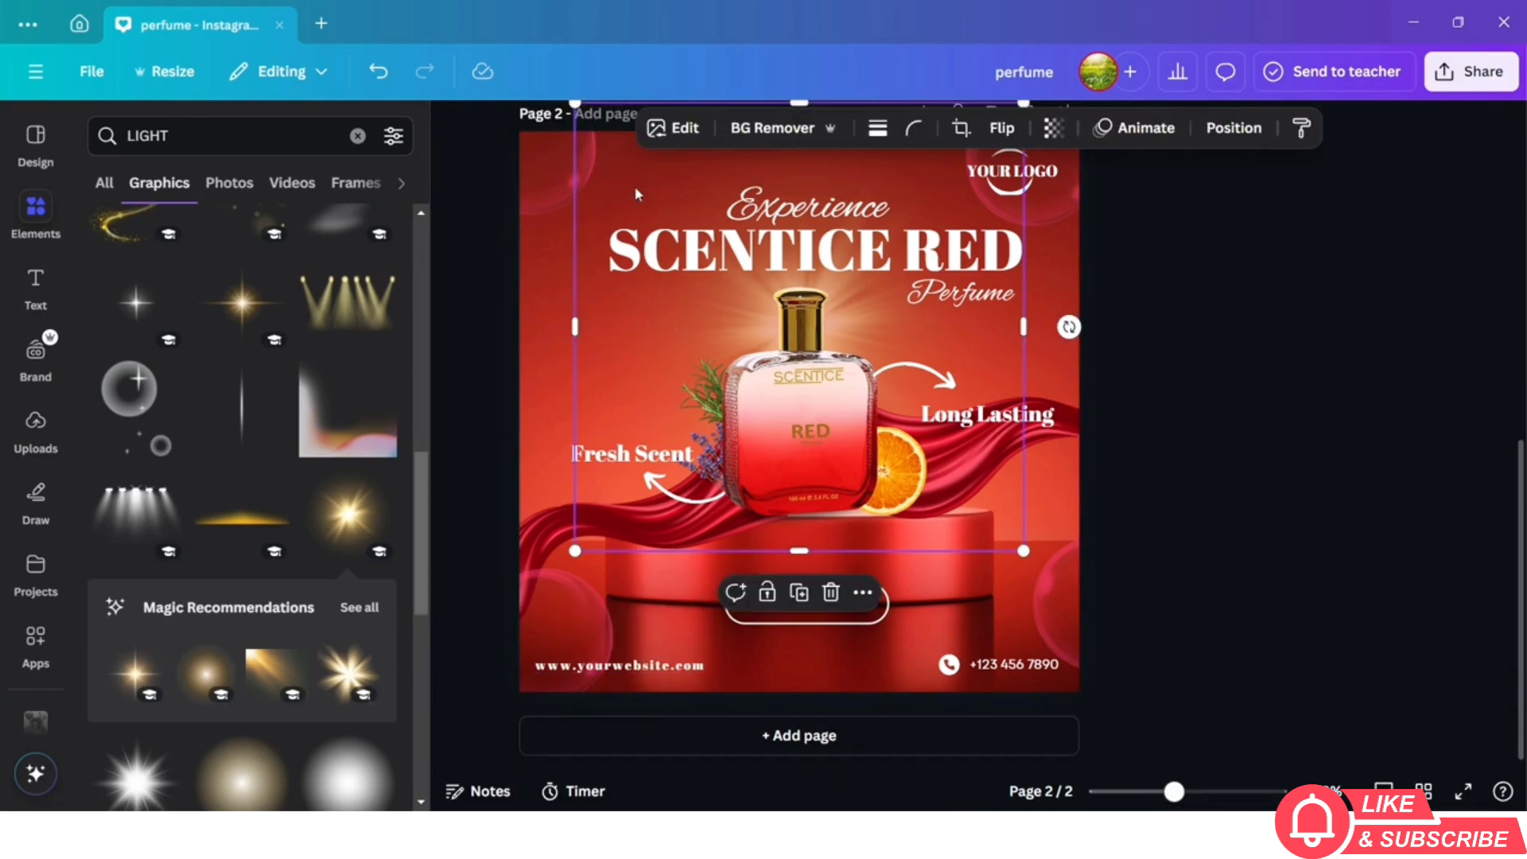
pyautogui.hotkey('ctrl', 'v')
pyautogui.click(1254, 327)
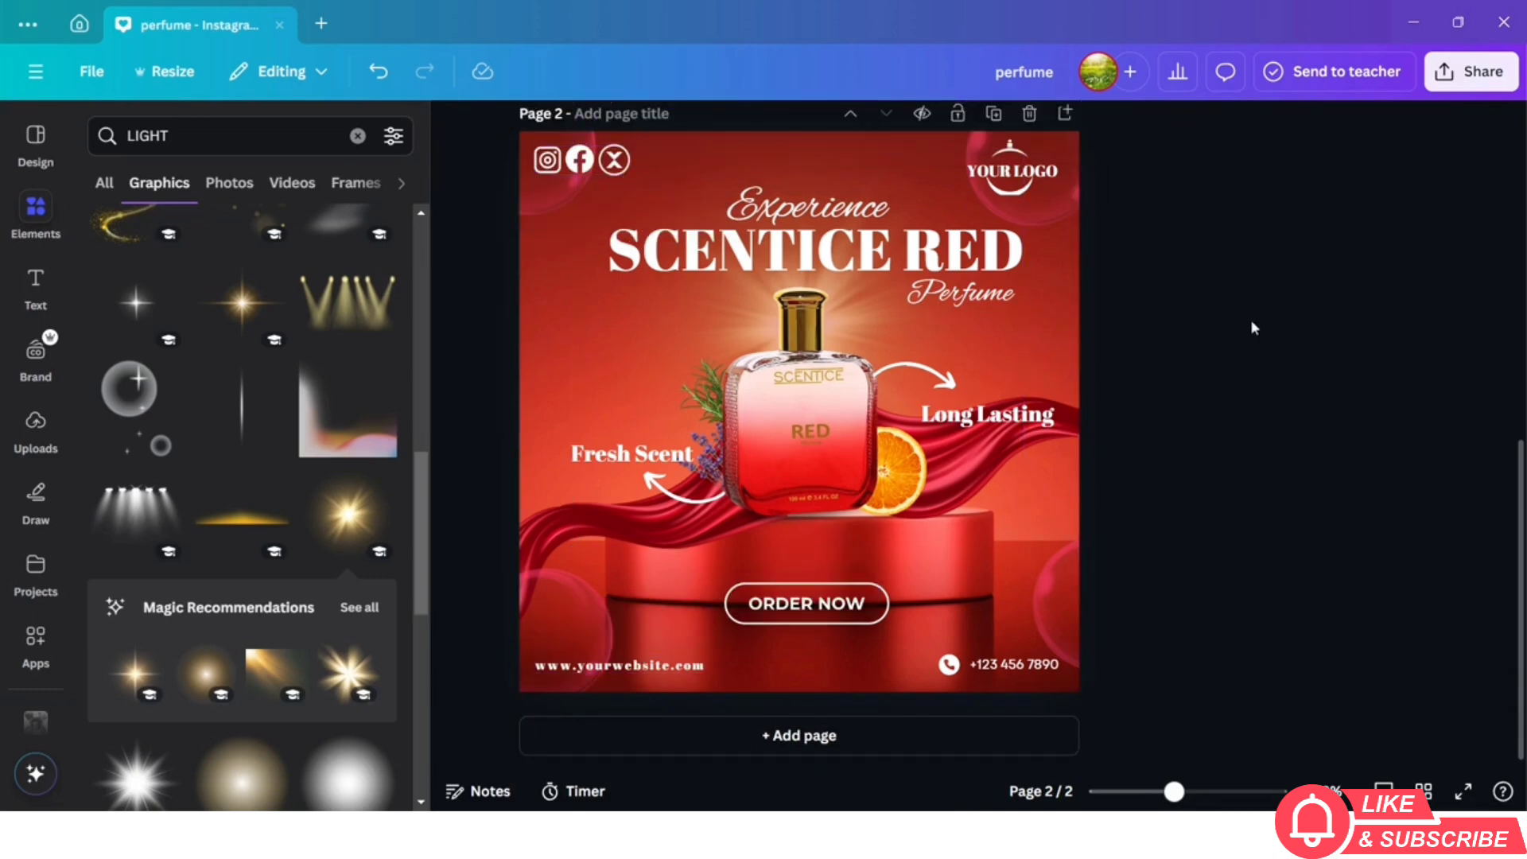
pyautogui.click(1201, 728)
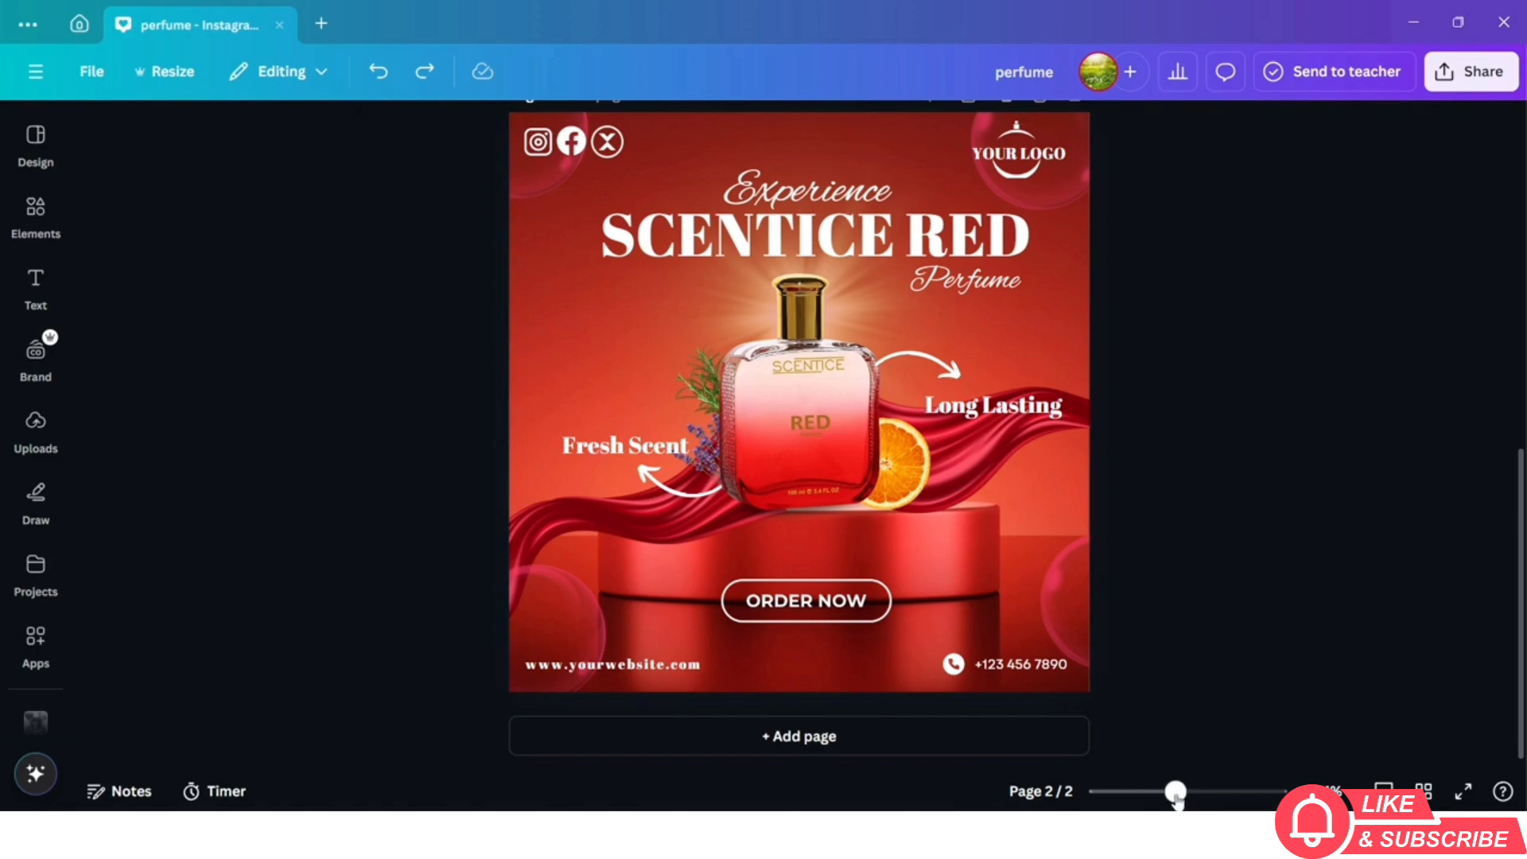
pyautogui.moveTo(1176, 791); pyautogui.dragTo(1177, 792)
pyautogui.moveTo(1177, 795); pyautogui.dragTo(1183, 795)
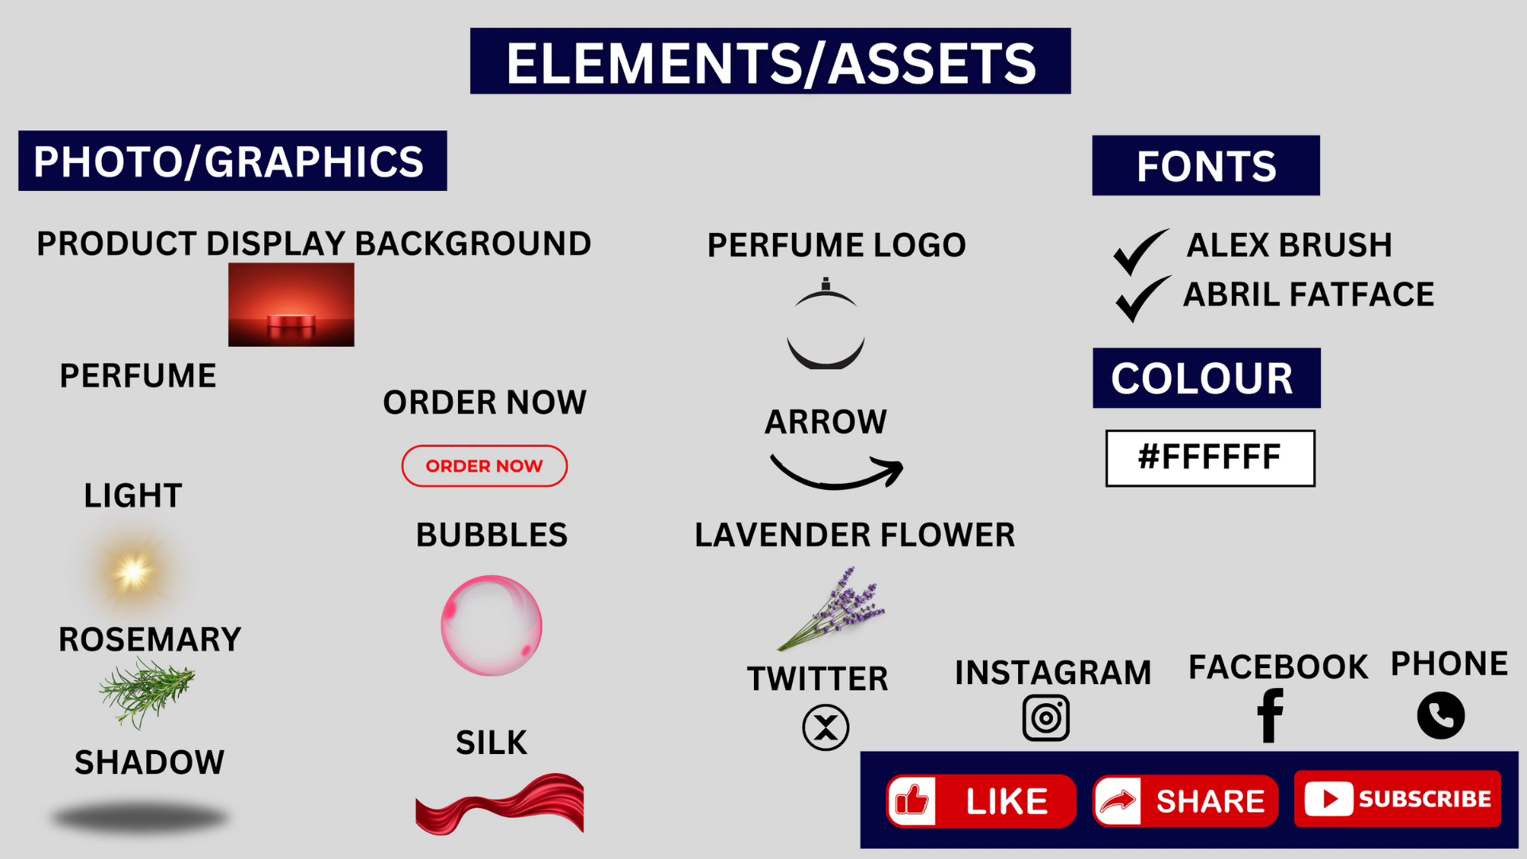